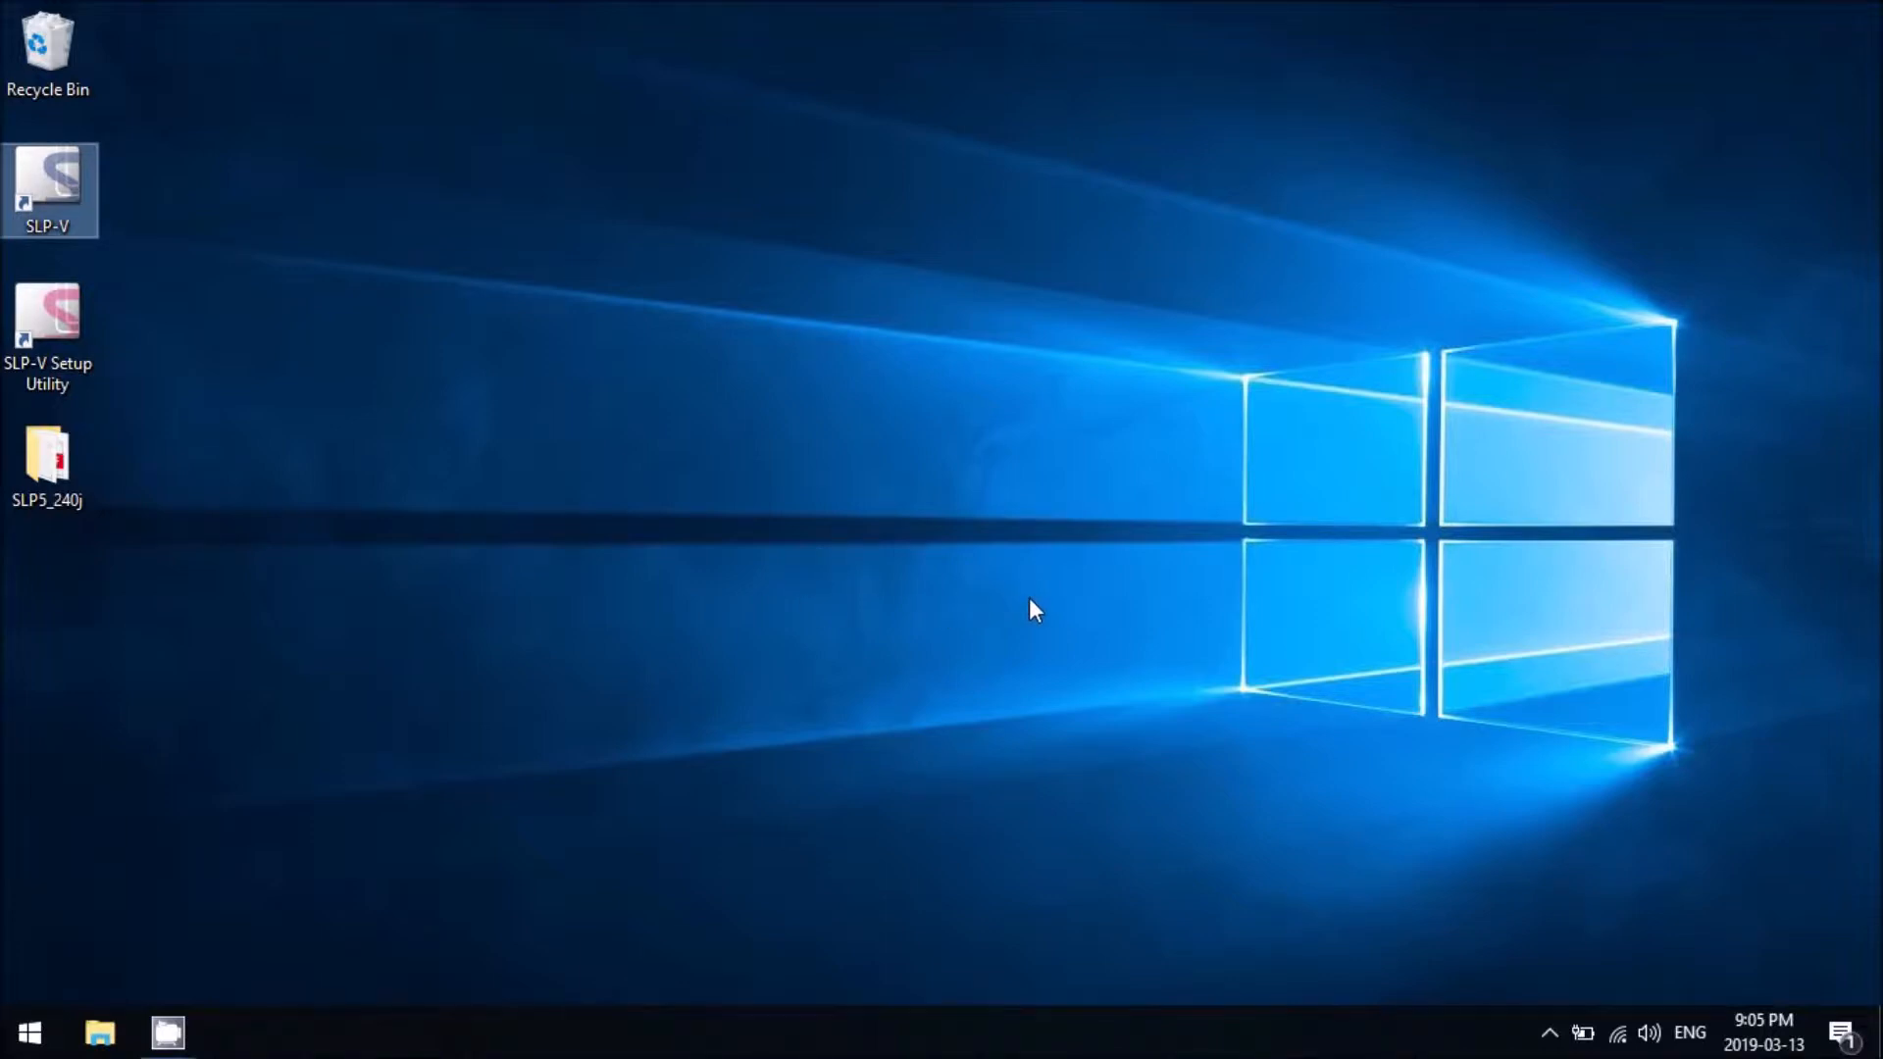
- Log in to SLP-V and check the PLU list before returning to the main window
{"action": "left_click", "coordinate": [951, 784]}
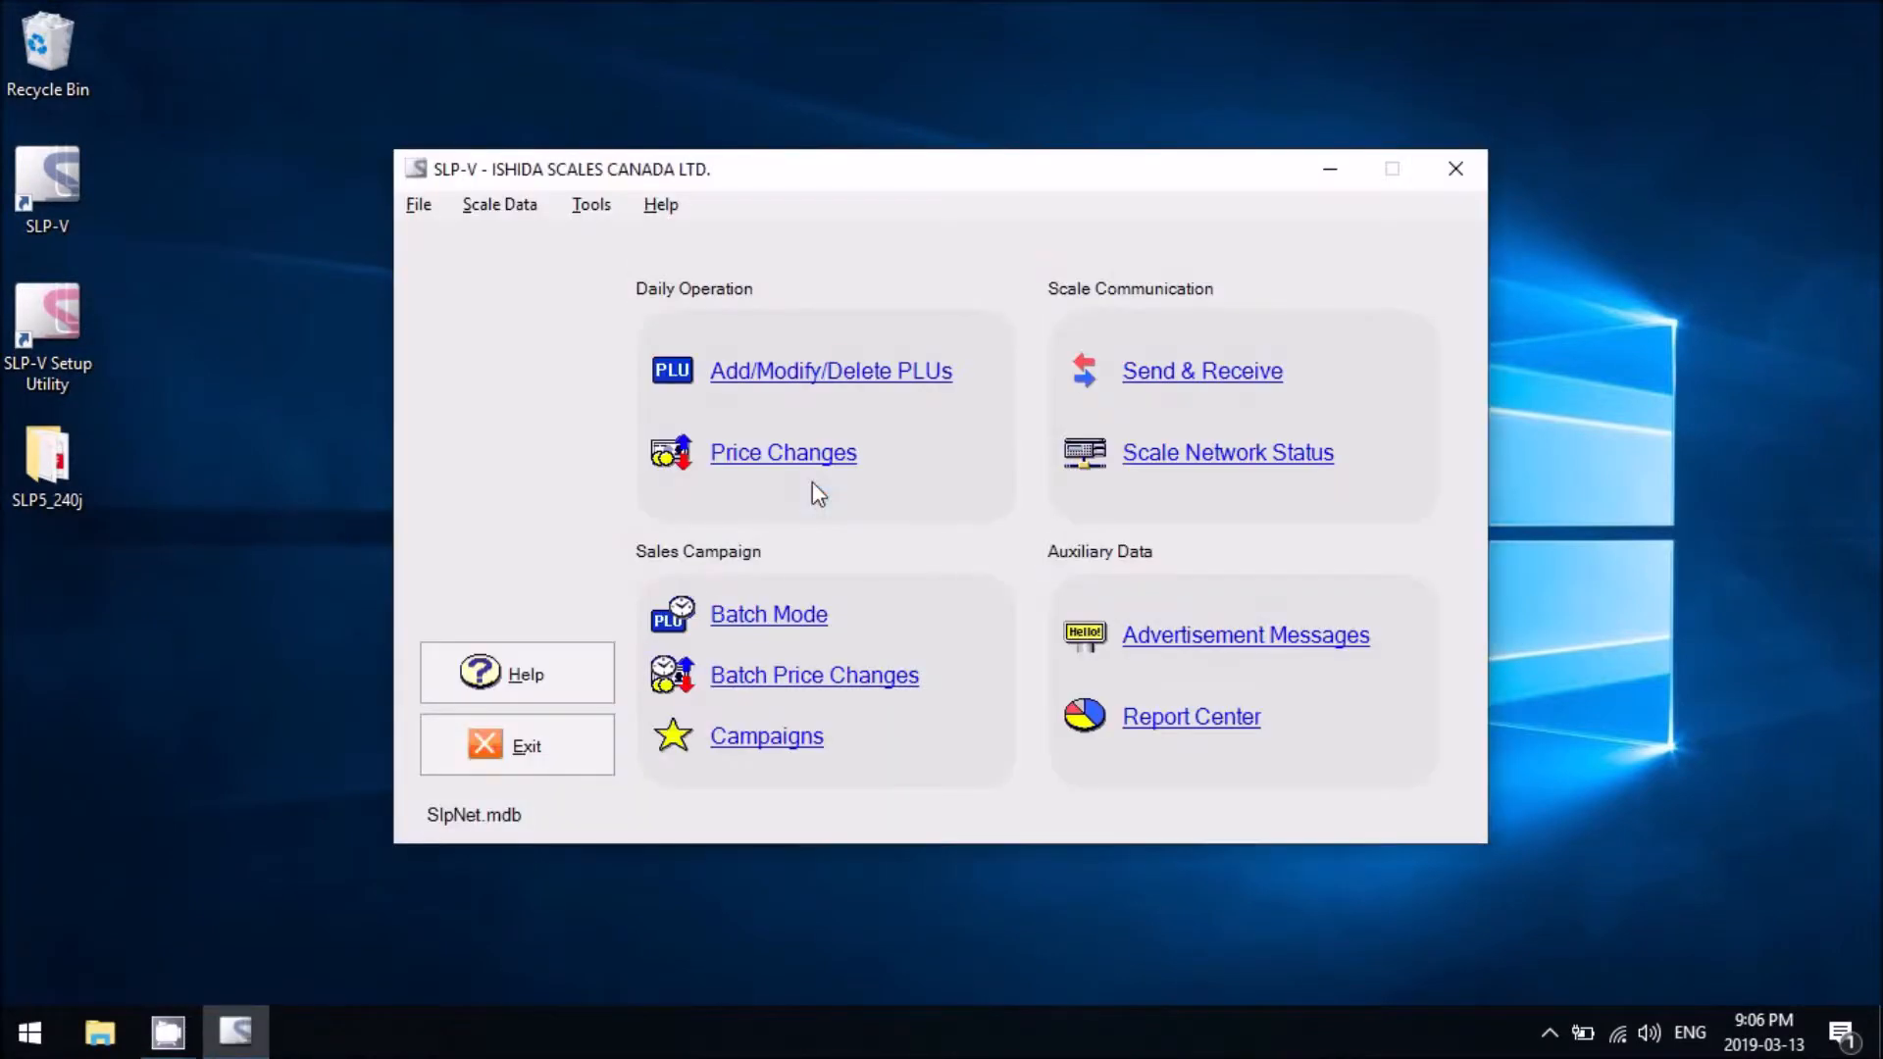
{"action": "left_click", "coordinate": [822, 376]}
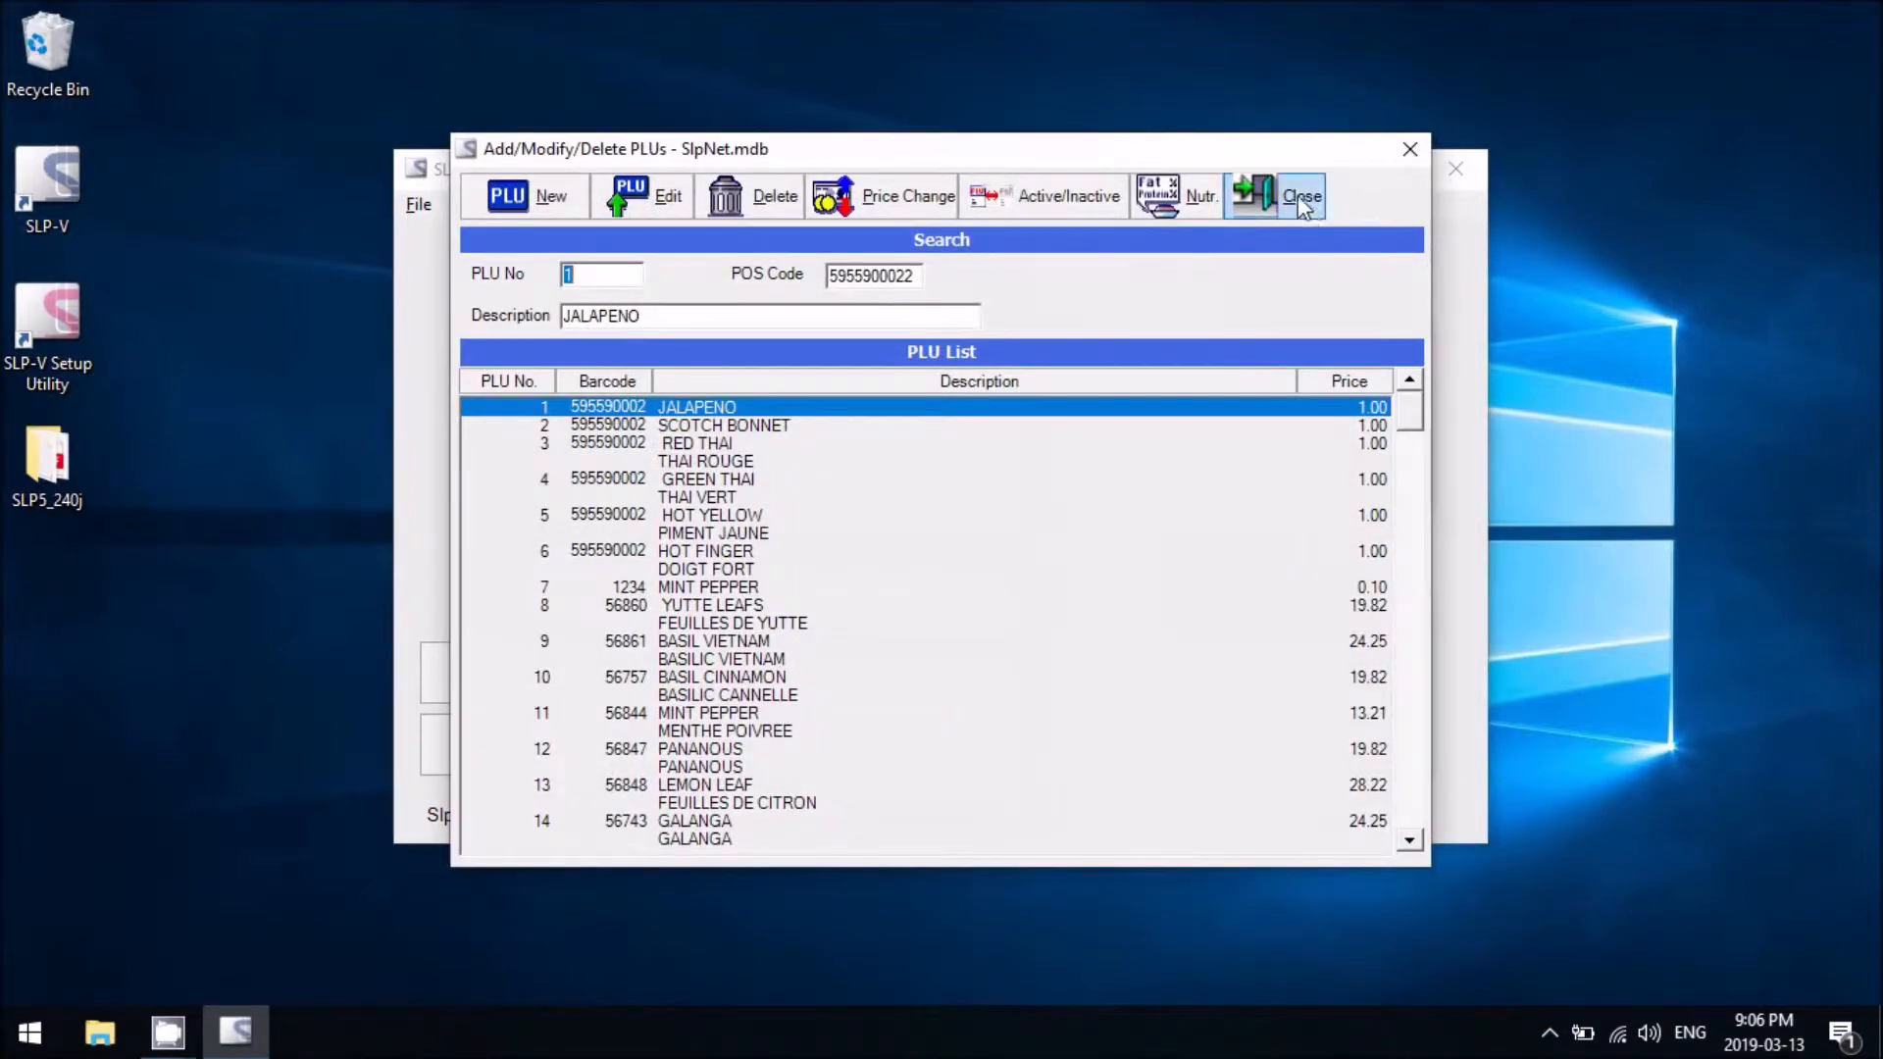
{"action": "left_click", "coordinate": [1305, 198]}
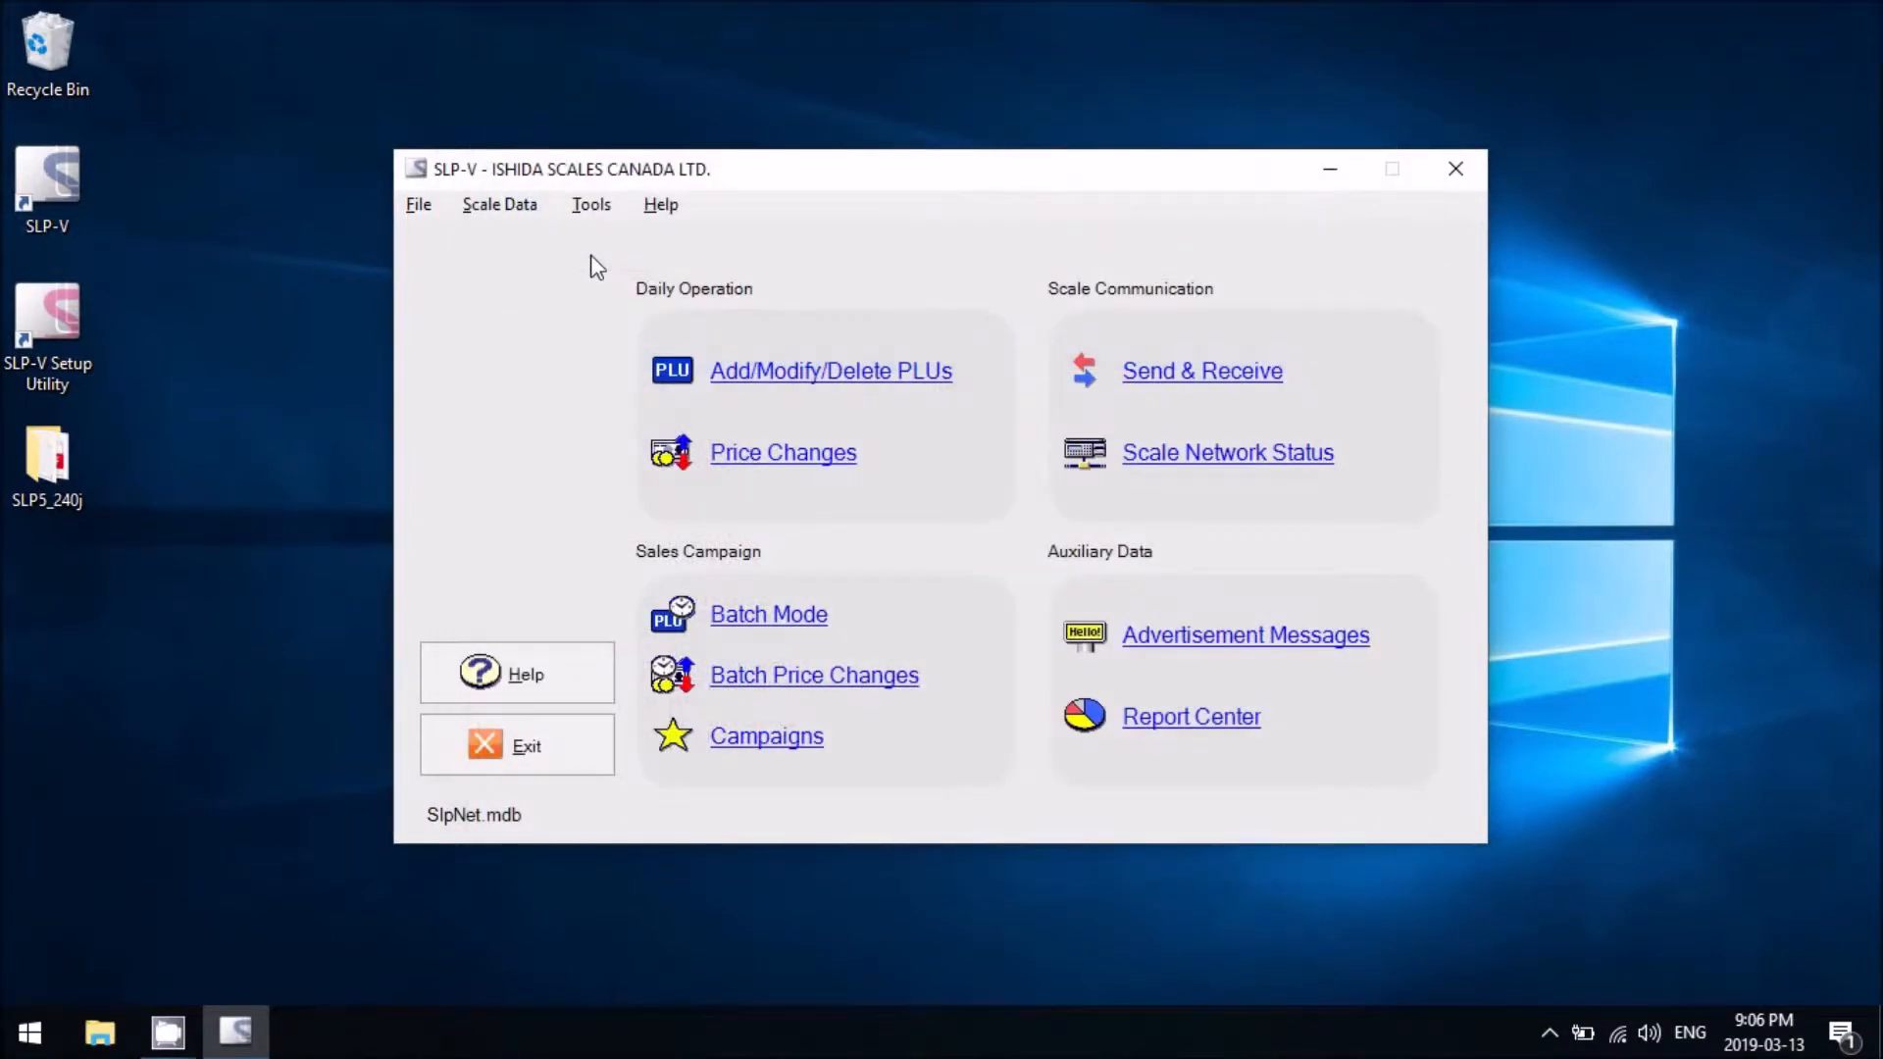
- Back up the SLP-V database with Database Utilities and exit the program
{"action": "left_click", "coordinate": [424, 208]}
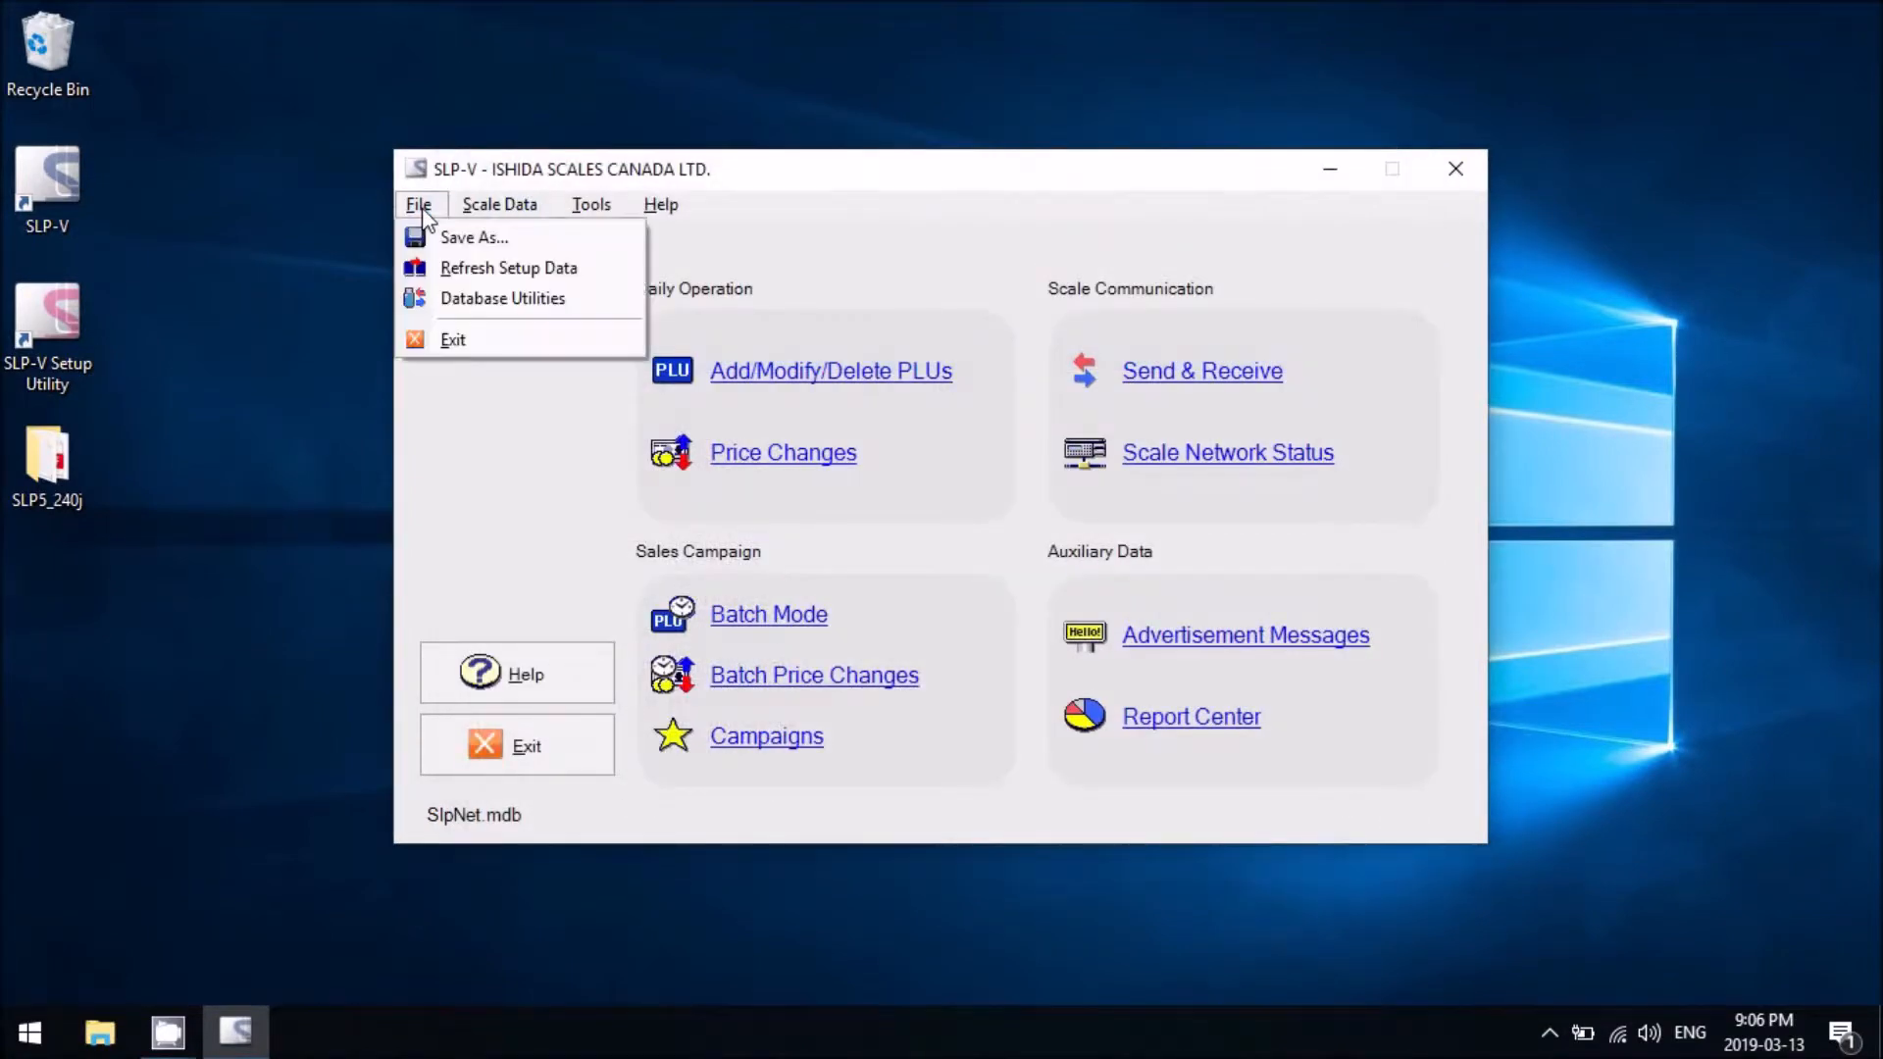
{"action": "left_click", "coordinate": [447, 298]}
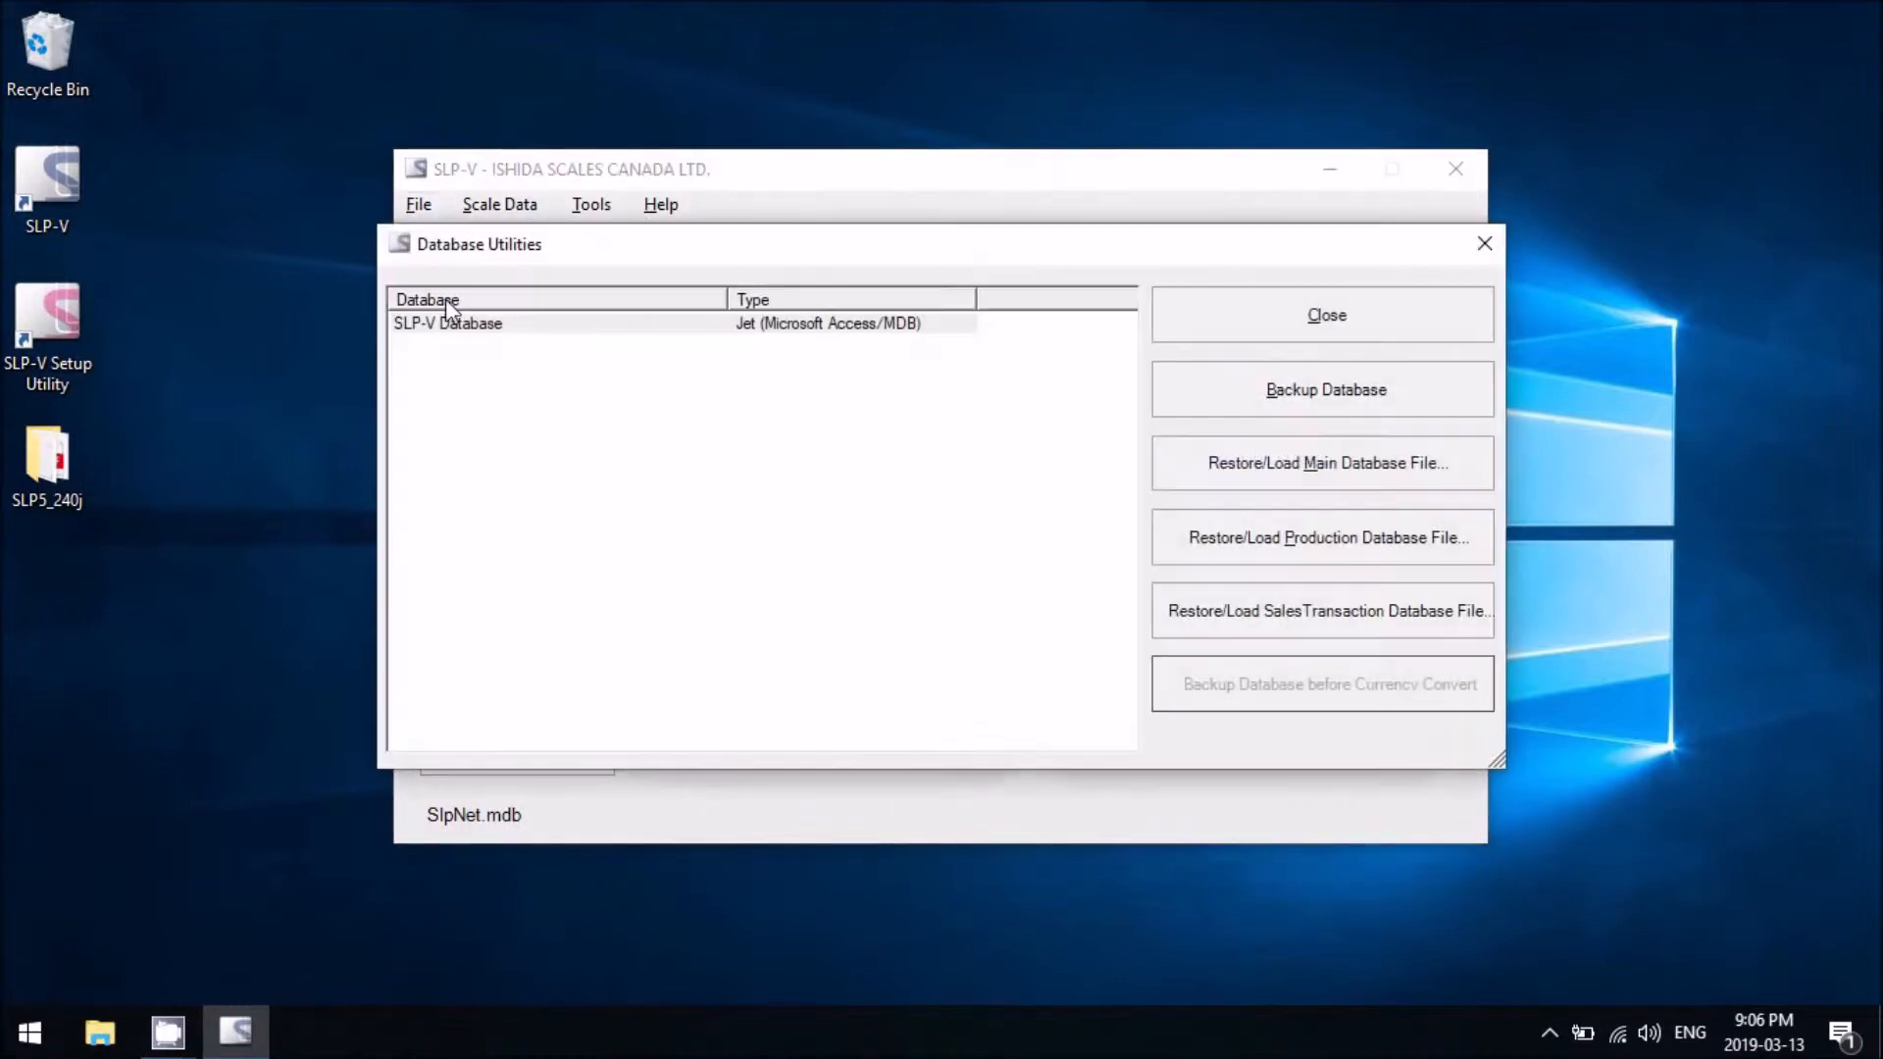
{"action": "left_click", "coordinate": [1298, 389]}
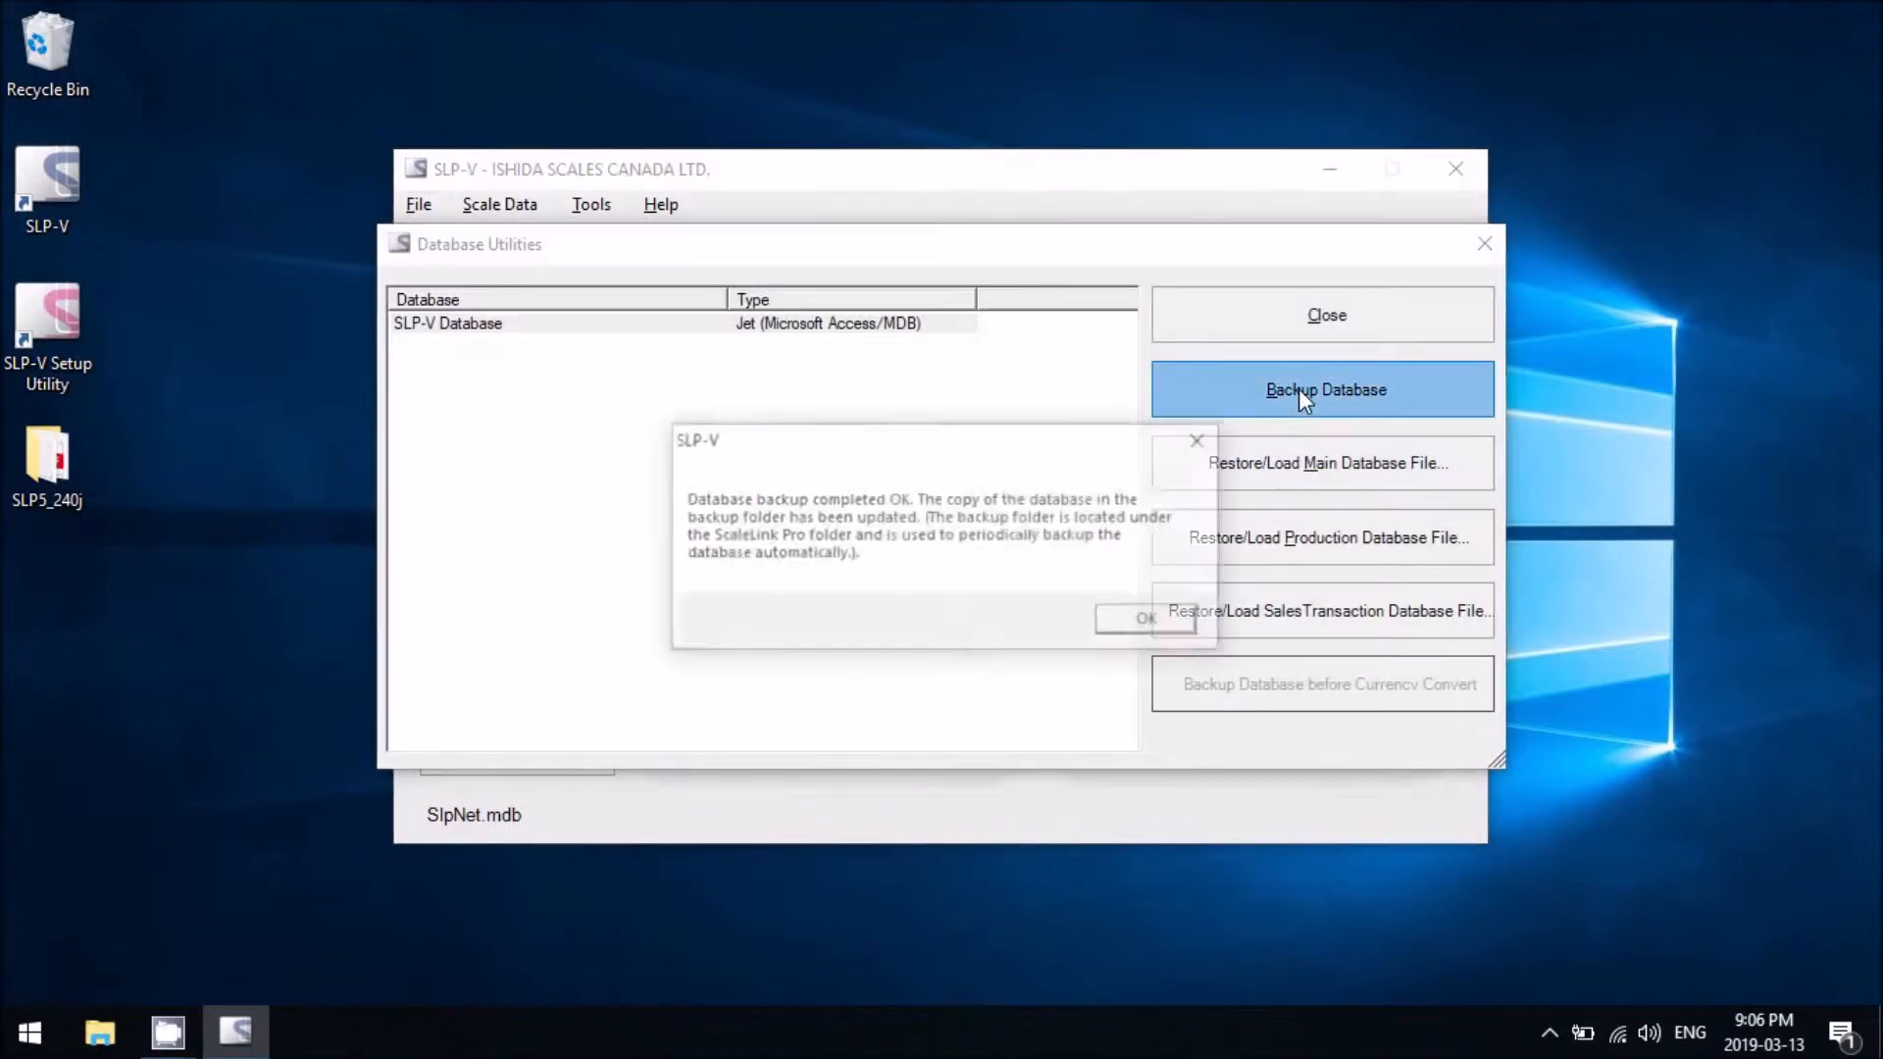
{"action": "left_click", "coordinate": [1150, 624]}
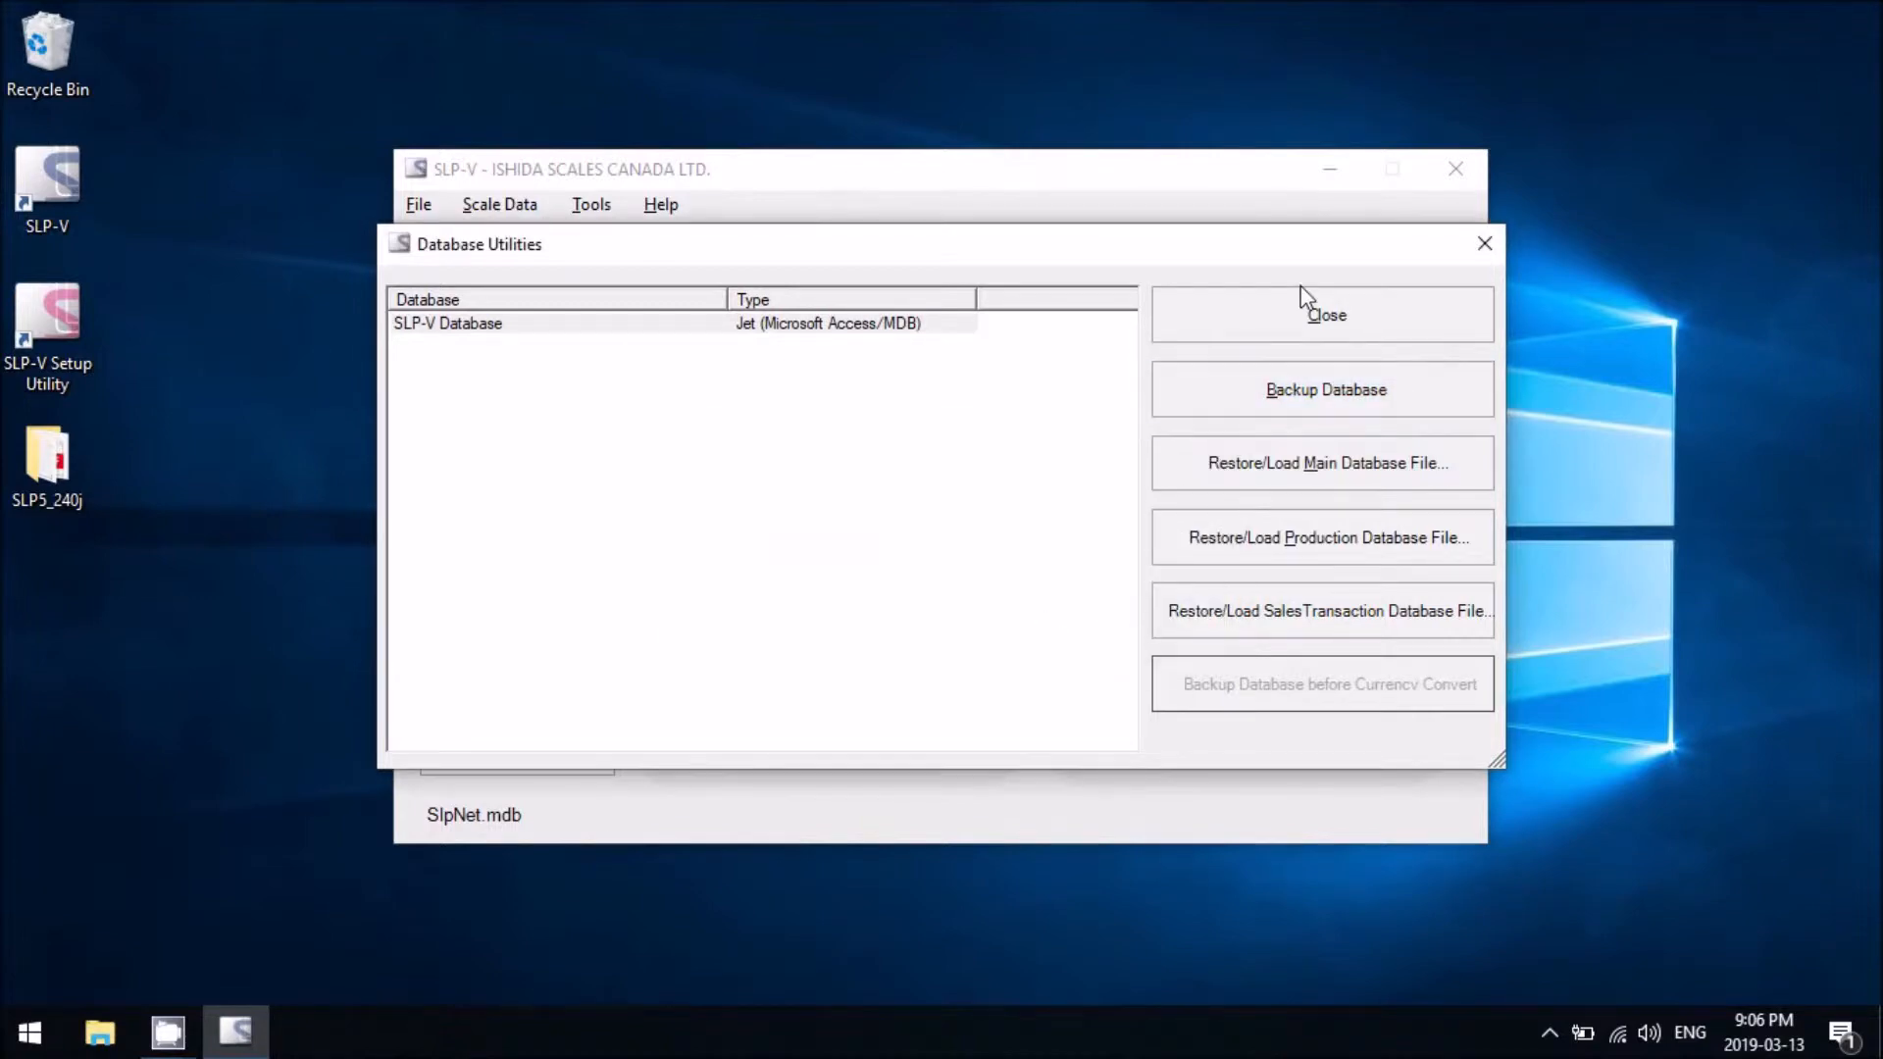
{"action": "left_click", "coordinate": [1295, 315]}
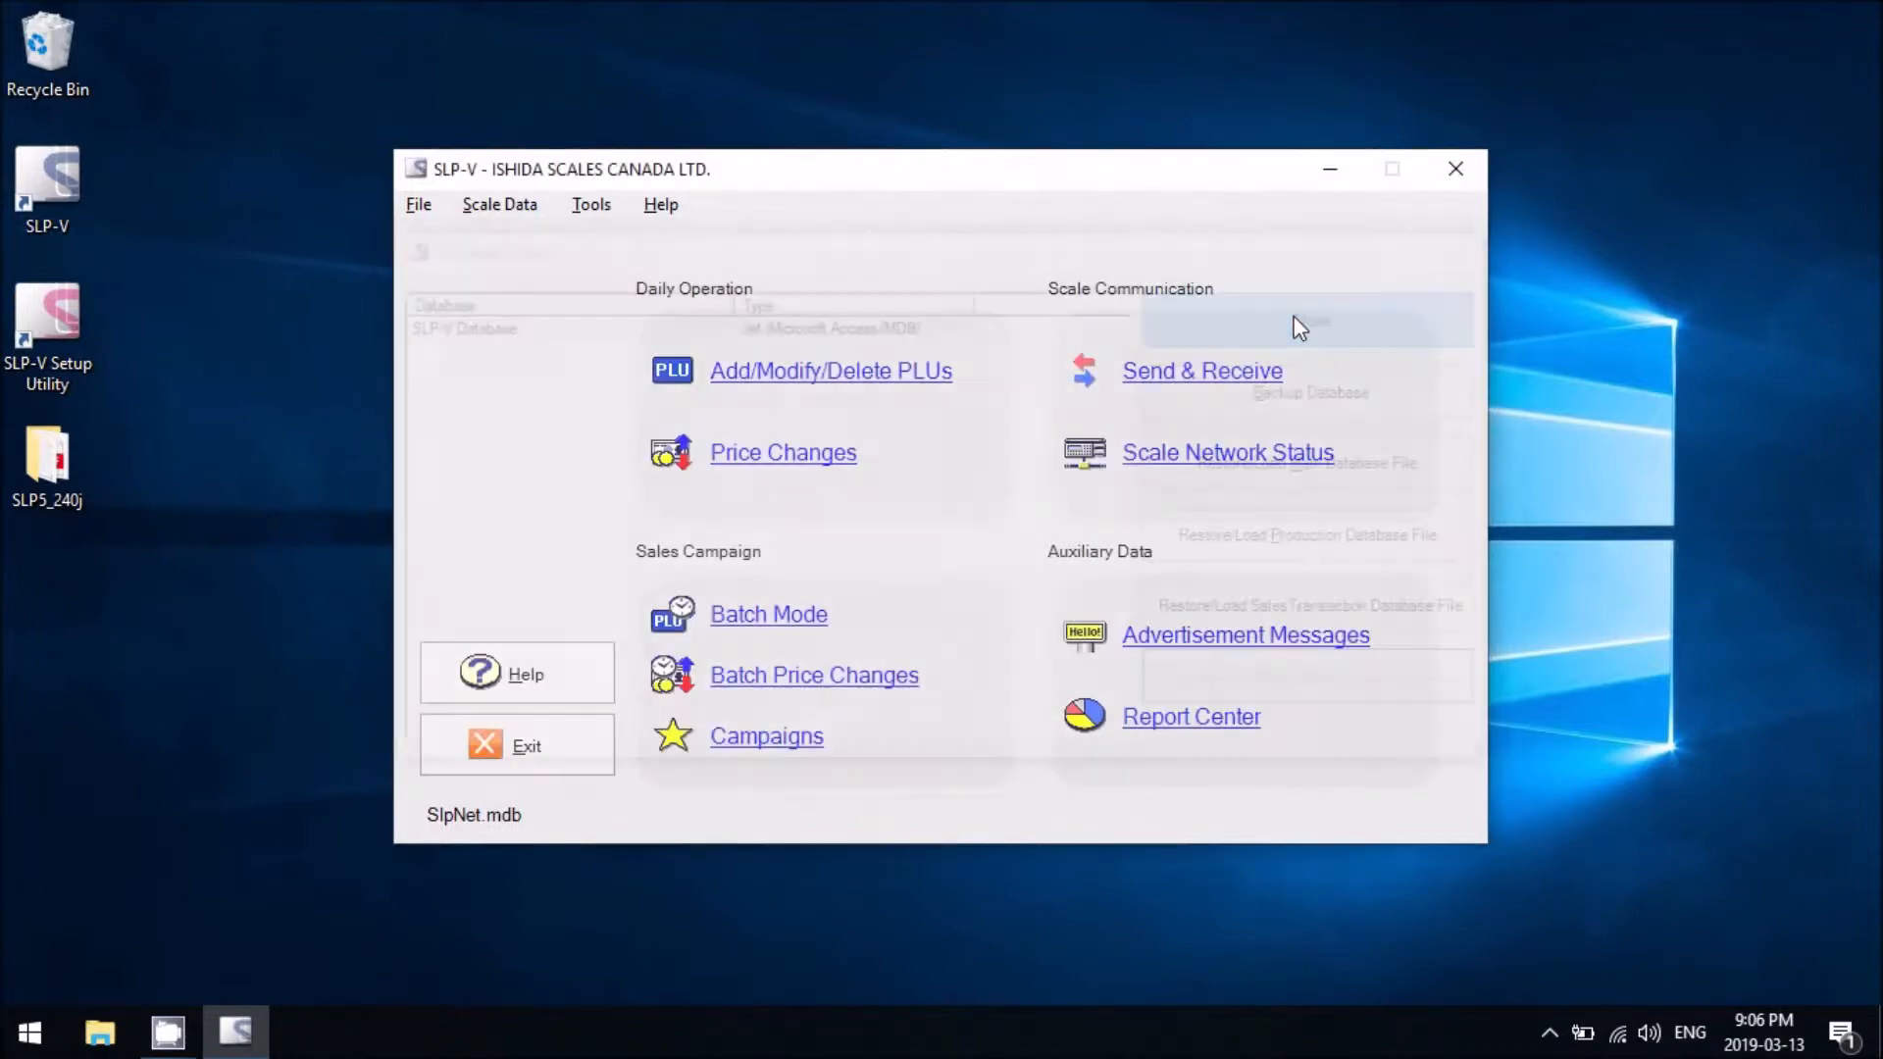
{"action": "left_click", "coordinate": [1455, 169]}
- Switch to File Explorer and open the folder C:\Program Files (x86)\ishida\SLP-V\Backup
{"action": "left_click", "coordinate": [99, 1033]}
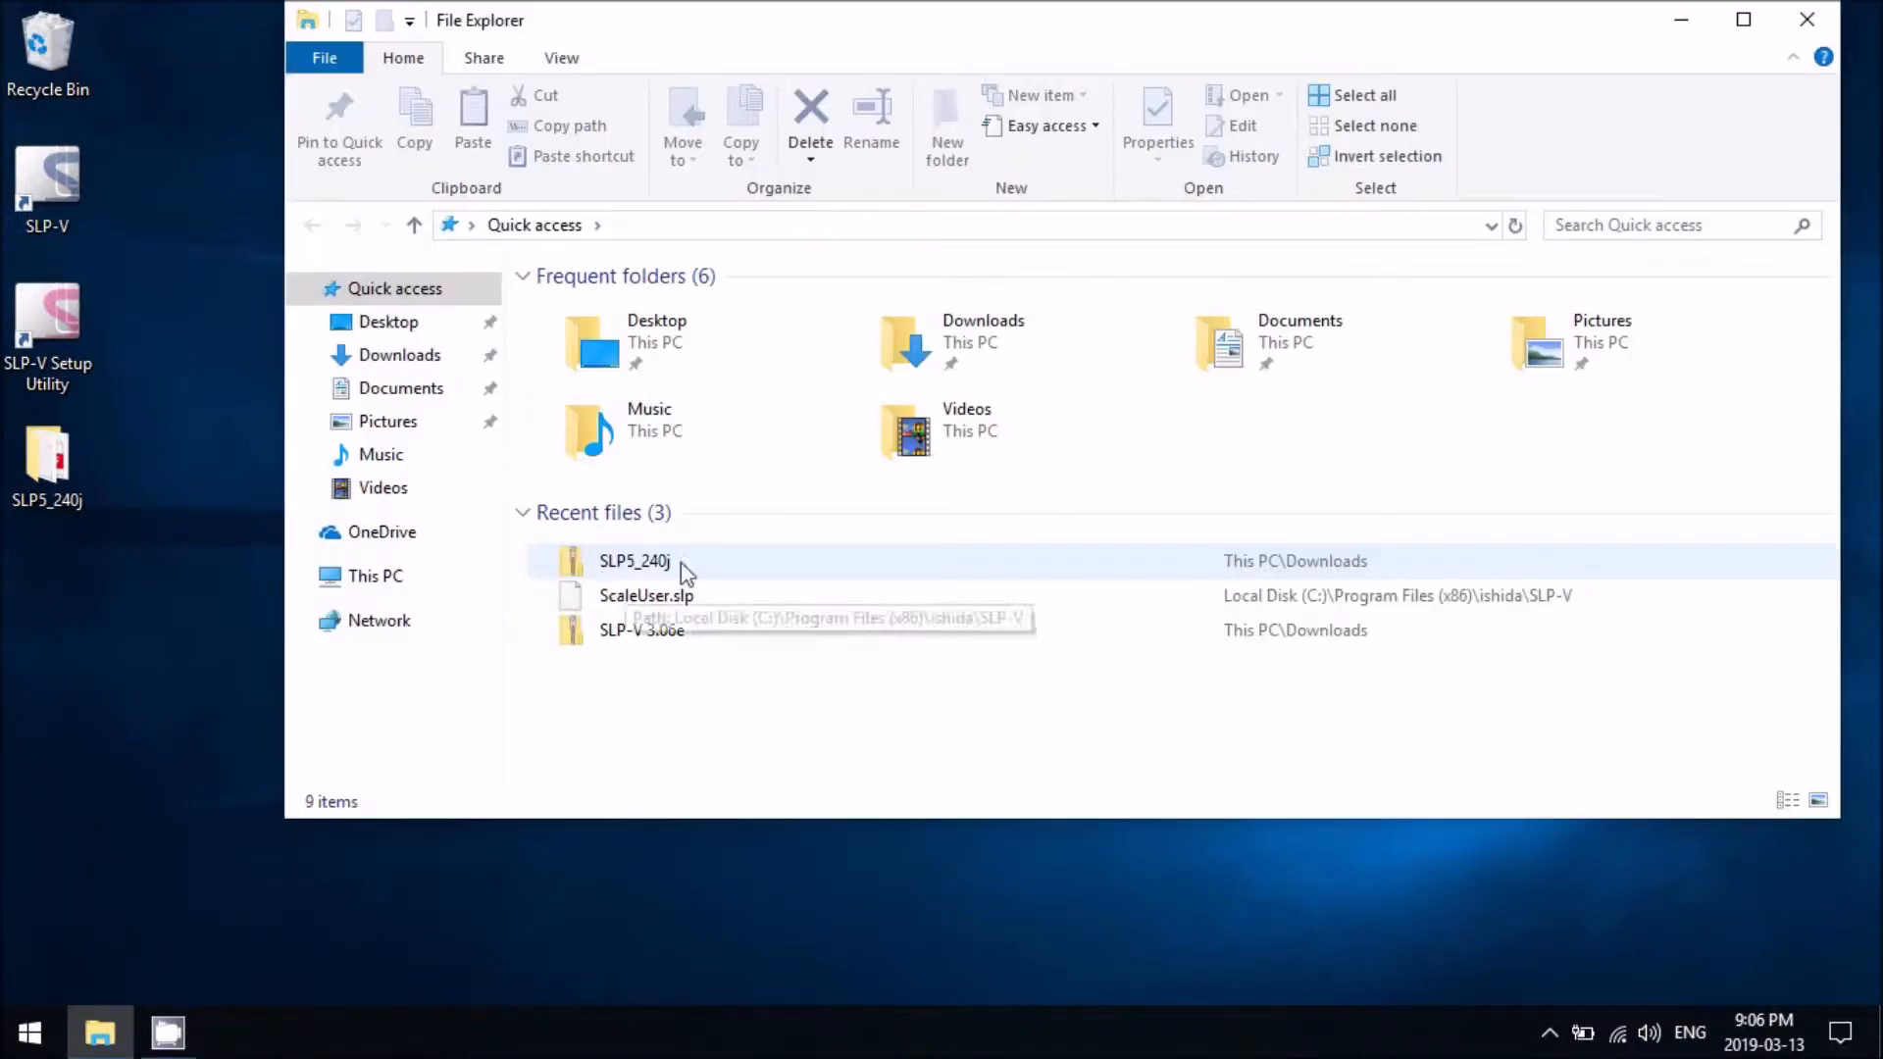
{"action": "left_click", "coordinate": [373, 579]}
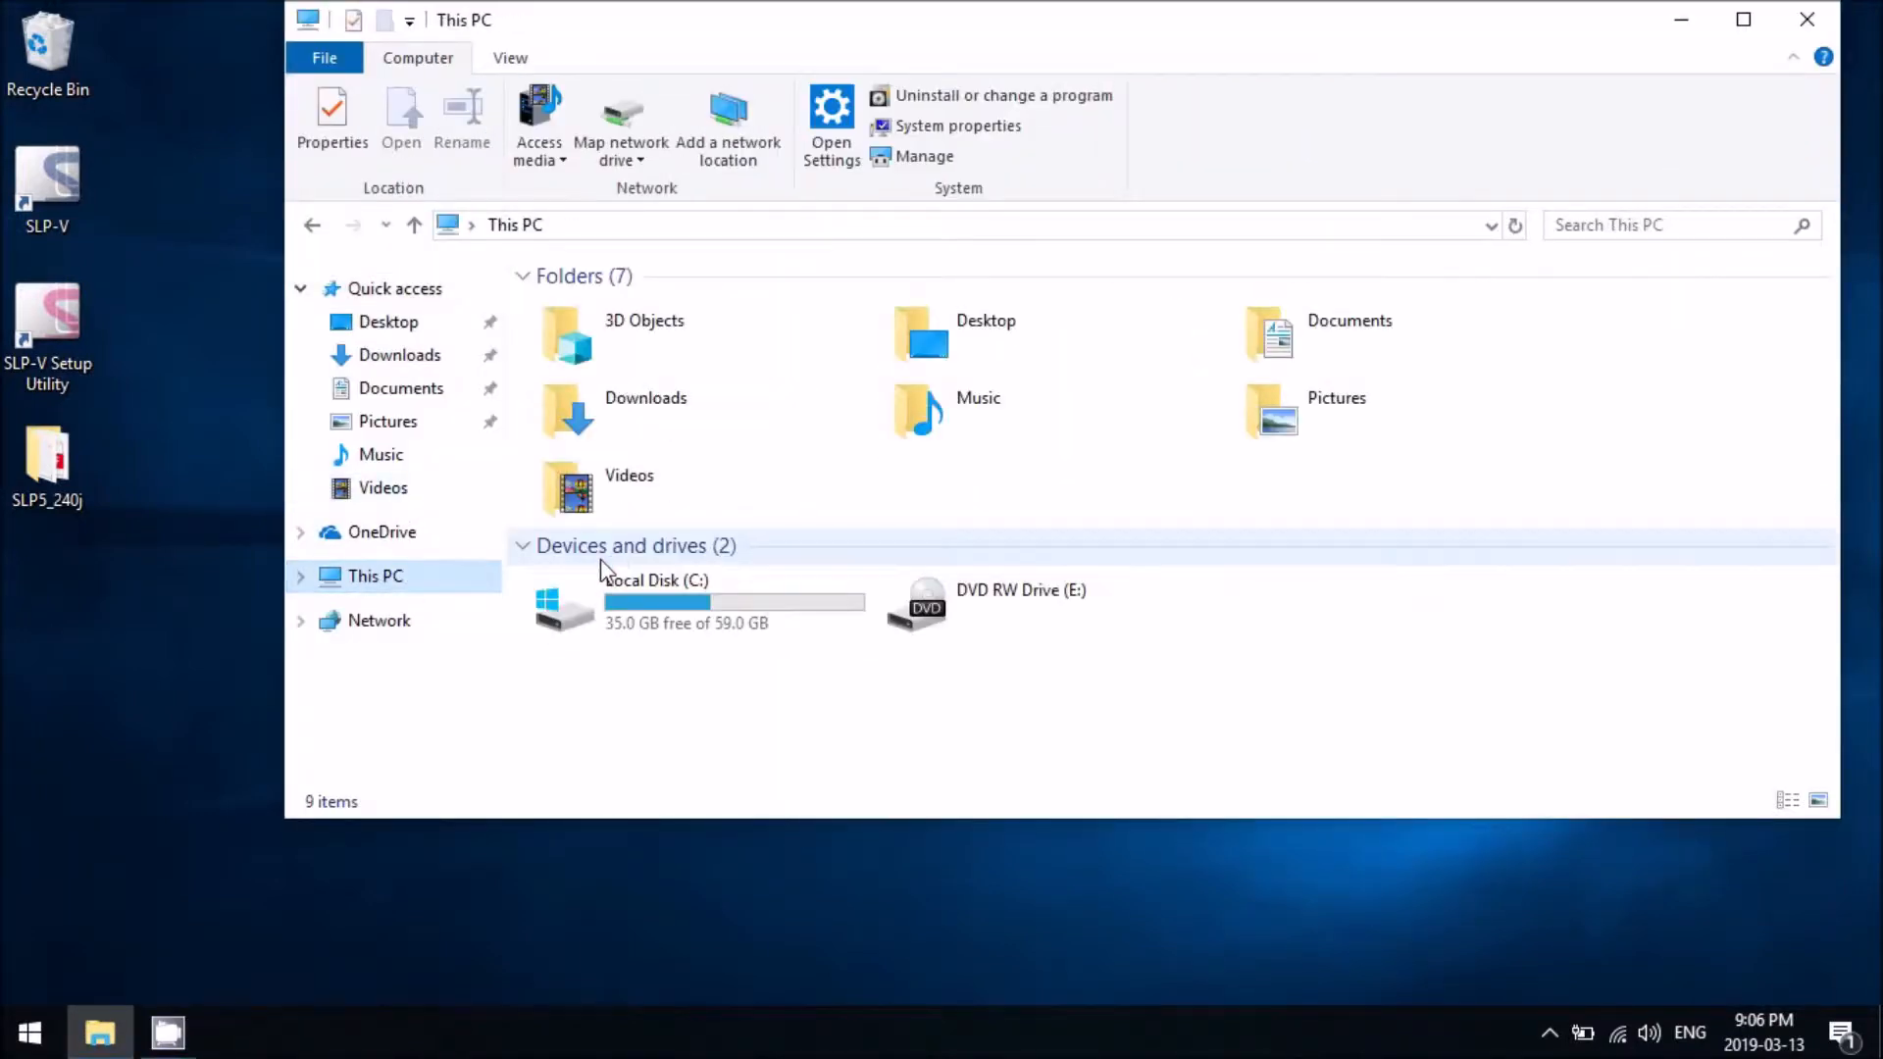
{"action": "left_click", "coordinate": [739, 608]}
{"action": "double_click", "coordinate": [738, 608]}
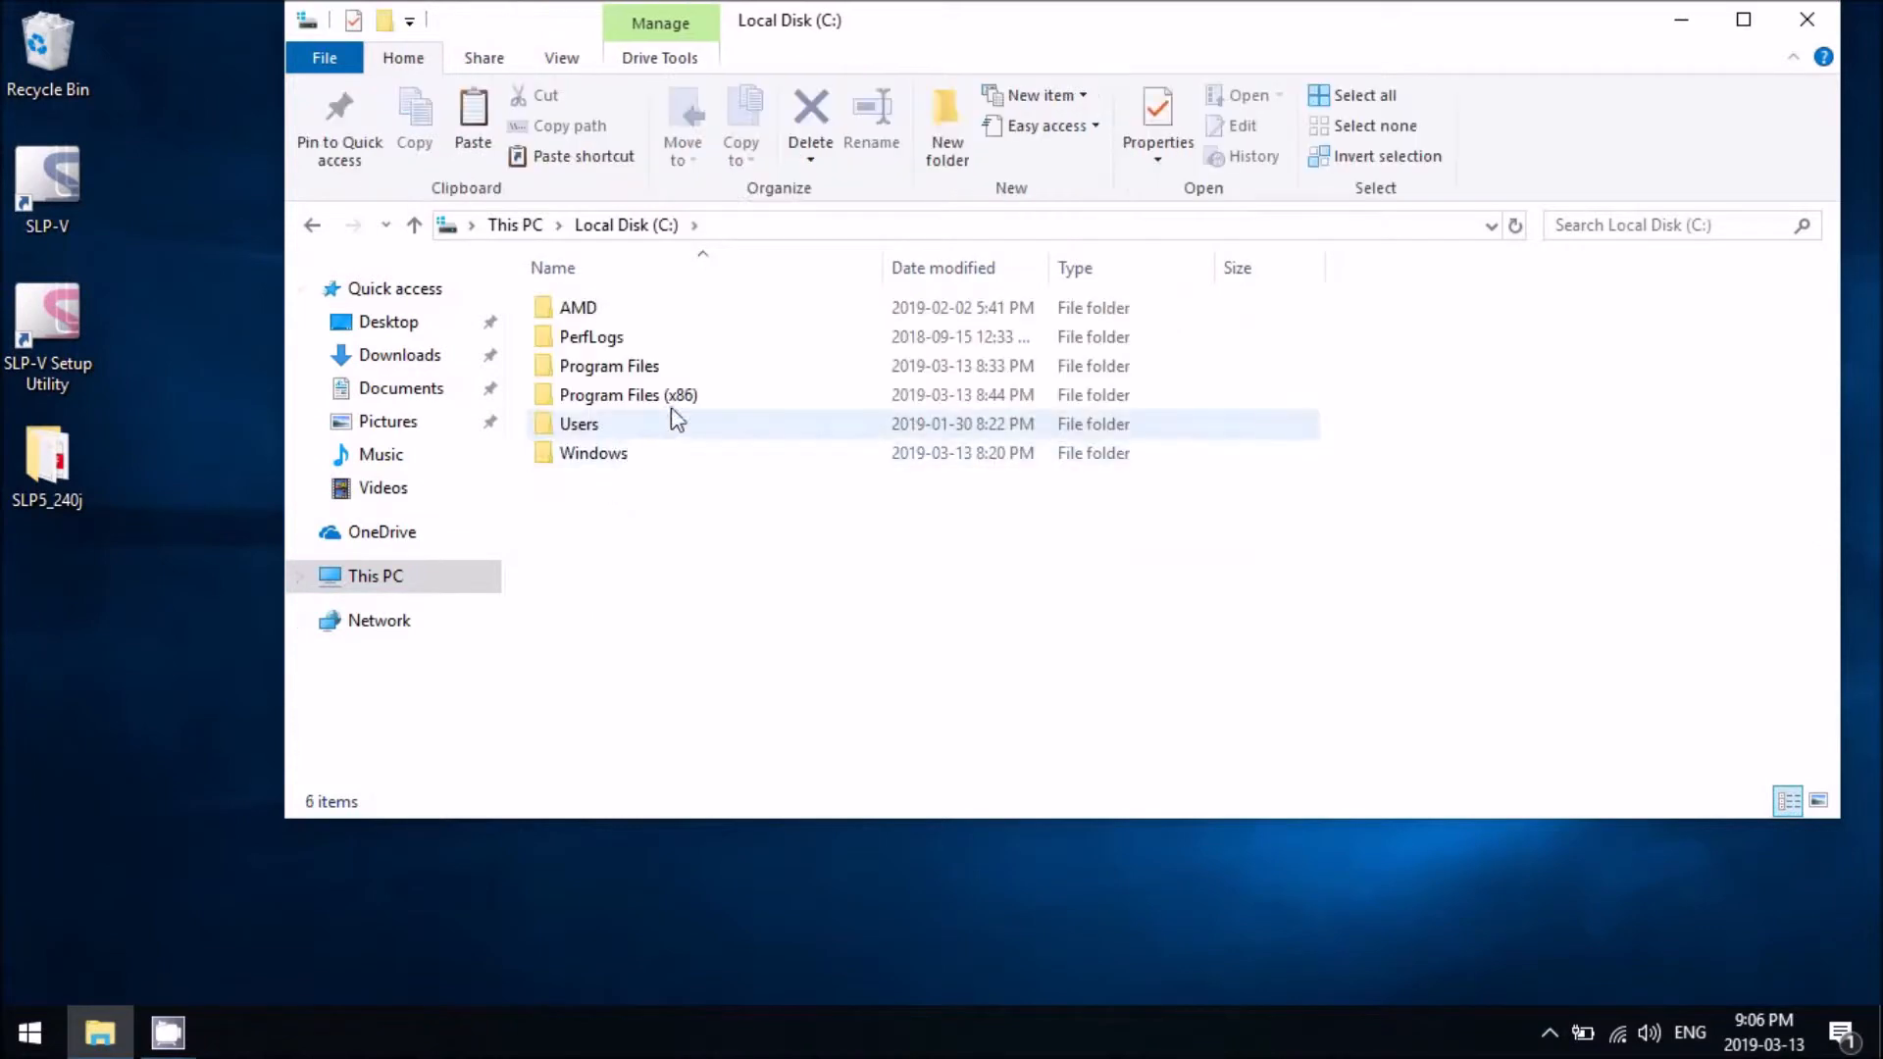
{"action": "double_click", "coordinate": [681, 396]}
{"action": "double_click", "coordinate": [592, 424]}
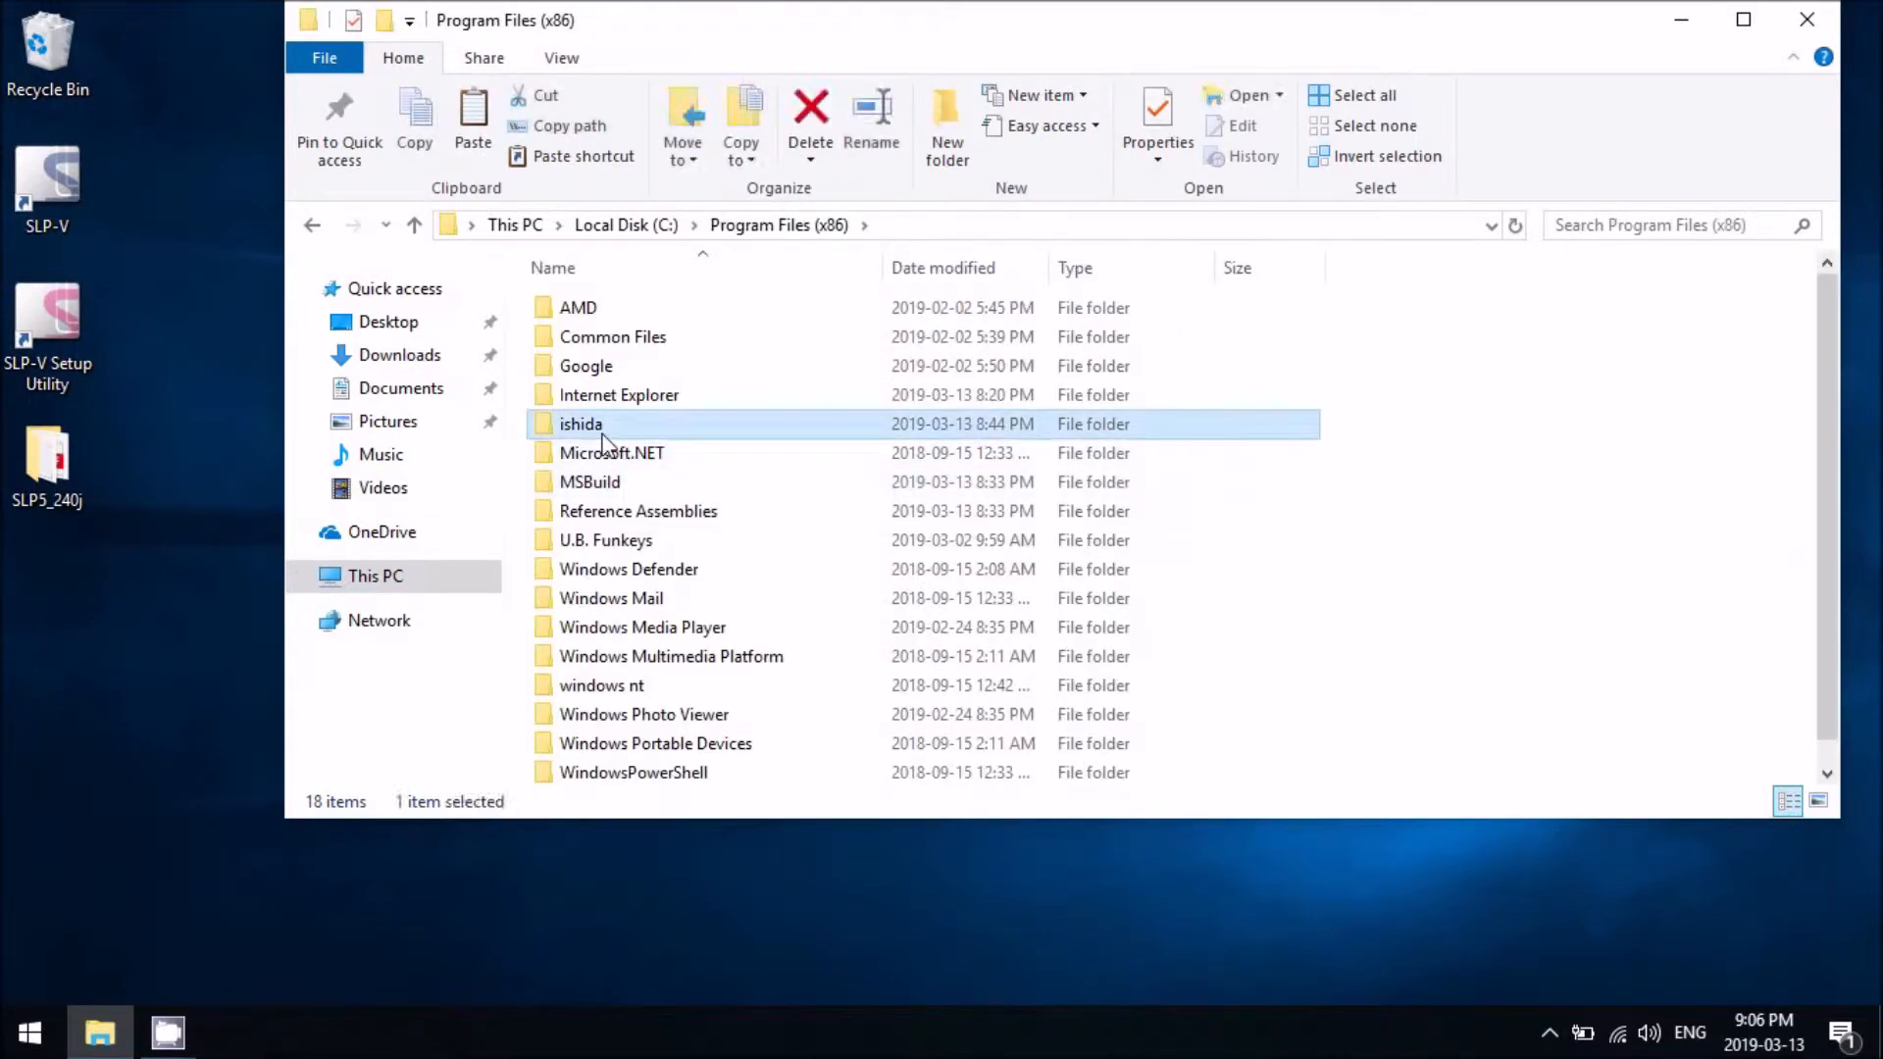
{"action": "left_click", "coordinate": [594, 312]}
{"action": "double_click", "coordinate": [595, 312]}
{"action": "double_click", "coordinate": [591, 310]}
- Copy all three MDB backup files from the Backup folder to the desktop and close File Explorer
{"action": "left_click_drag", "start_coordinate": [989, 540], "coordinate": [731, 316]}
{"action": "right_click", "coordinate": [702, 364]}
{"action": "left_click", "coordinate": [812, 554]}
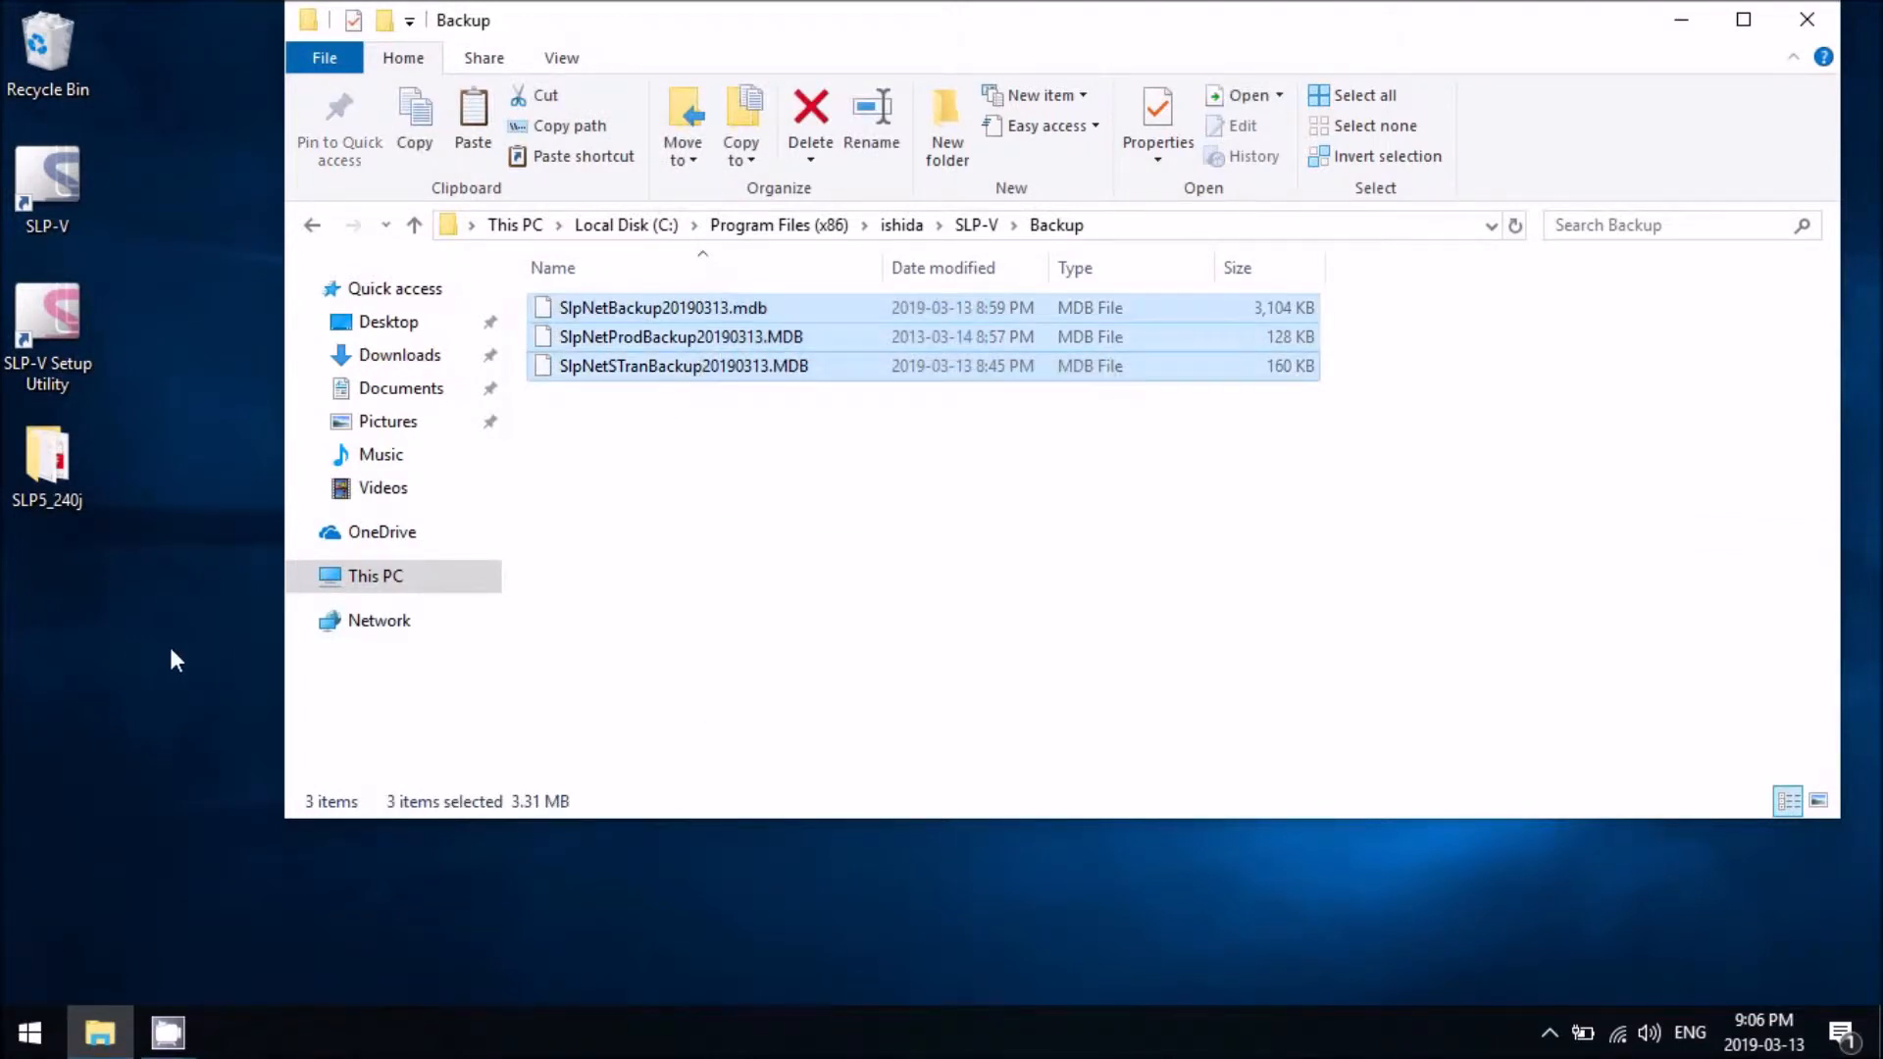
{"action": "right_click", "coordinate": [169, 626]}
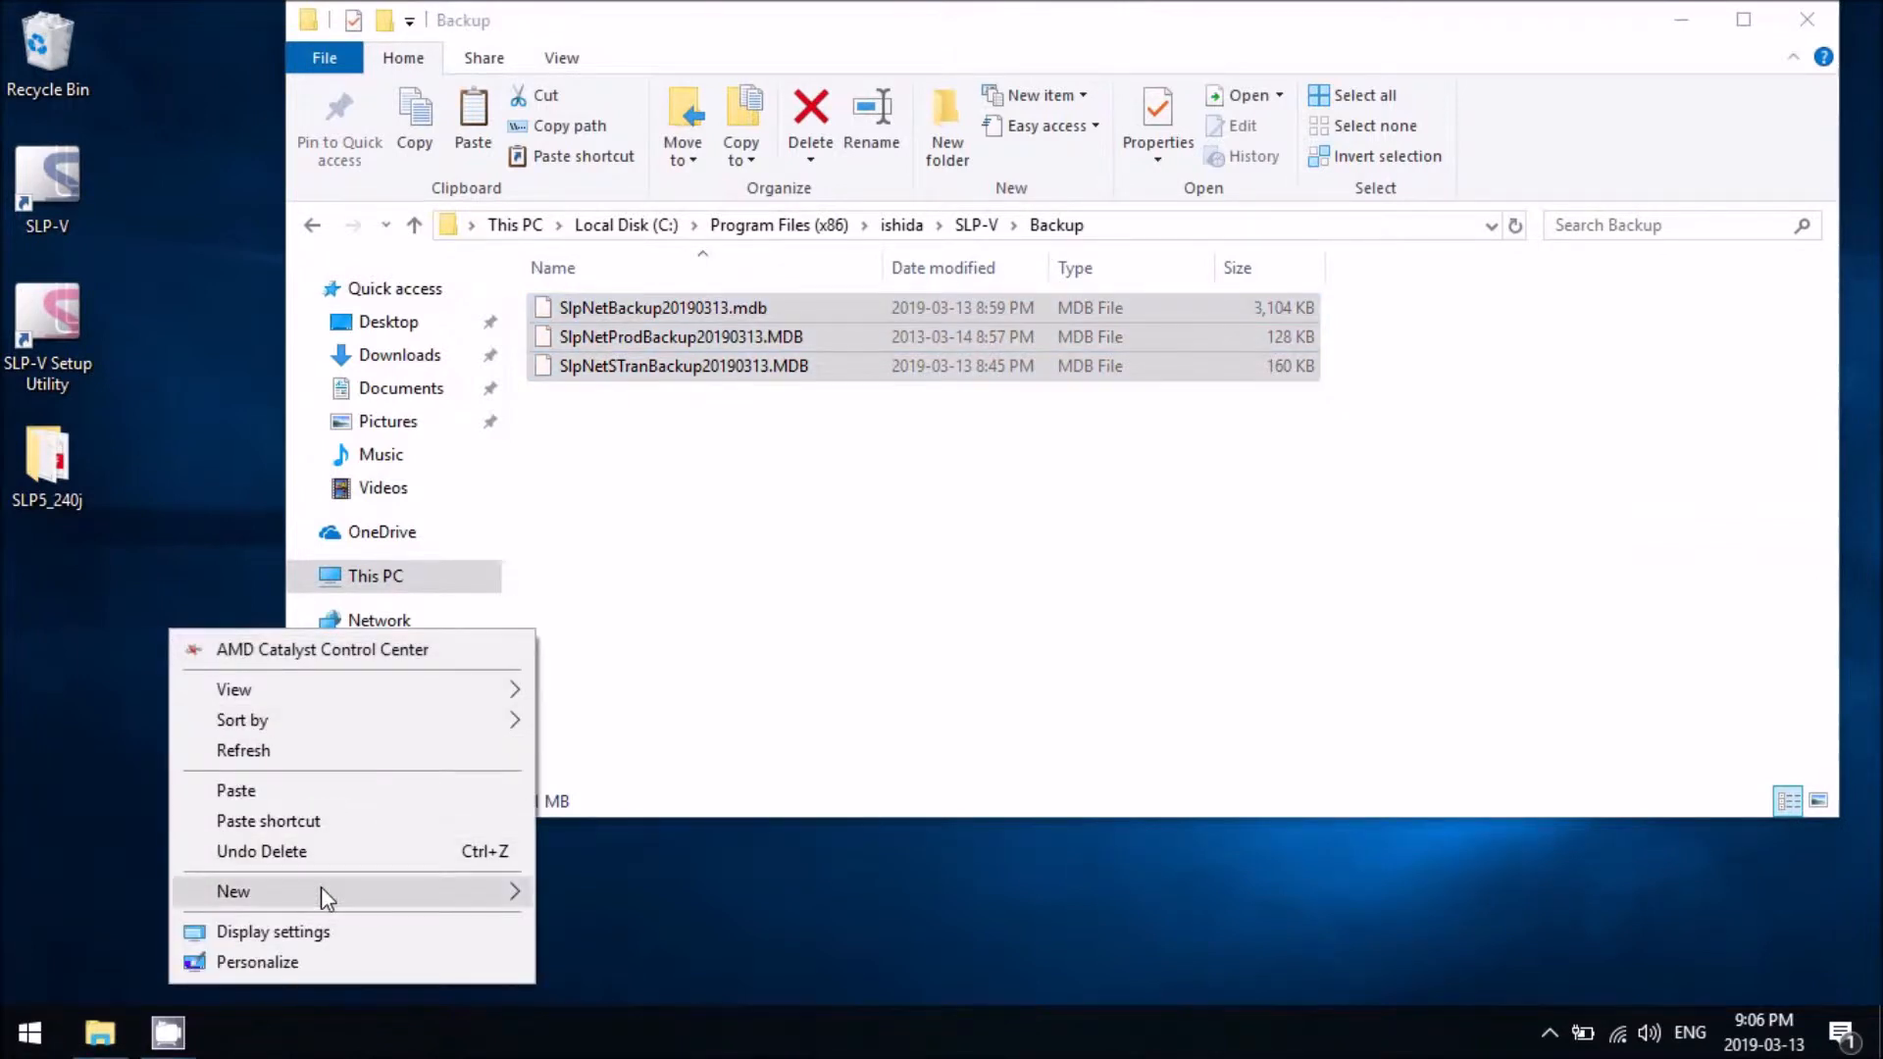
{"action": "left_click", "coordinate": [237, 793]}
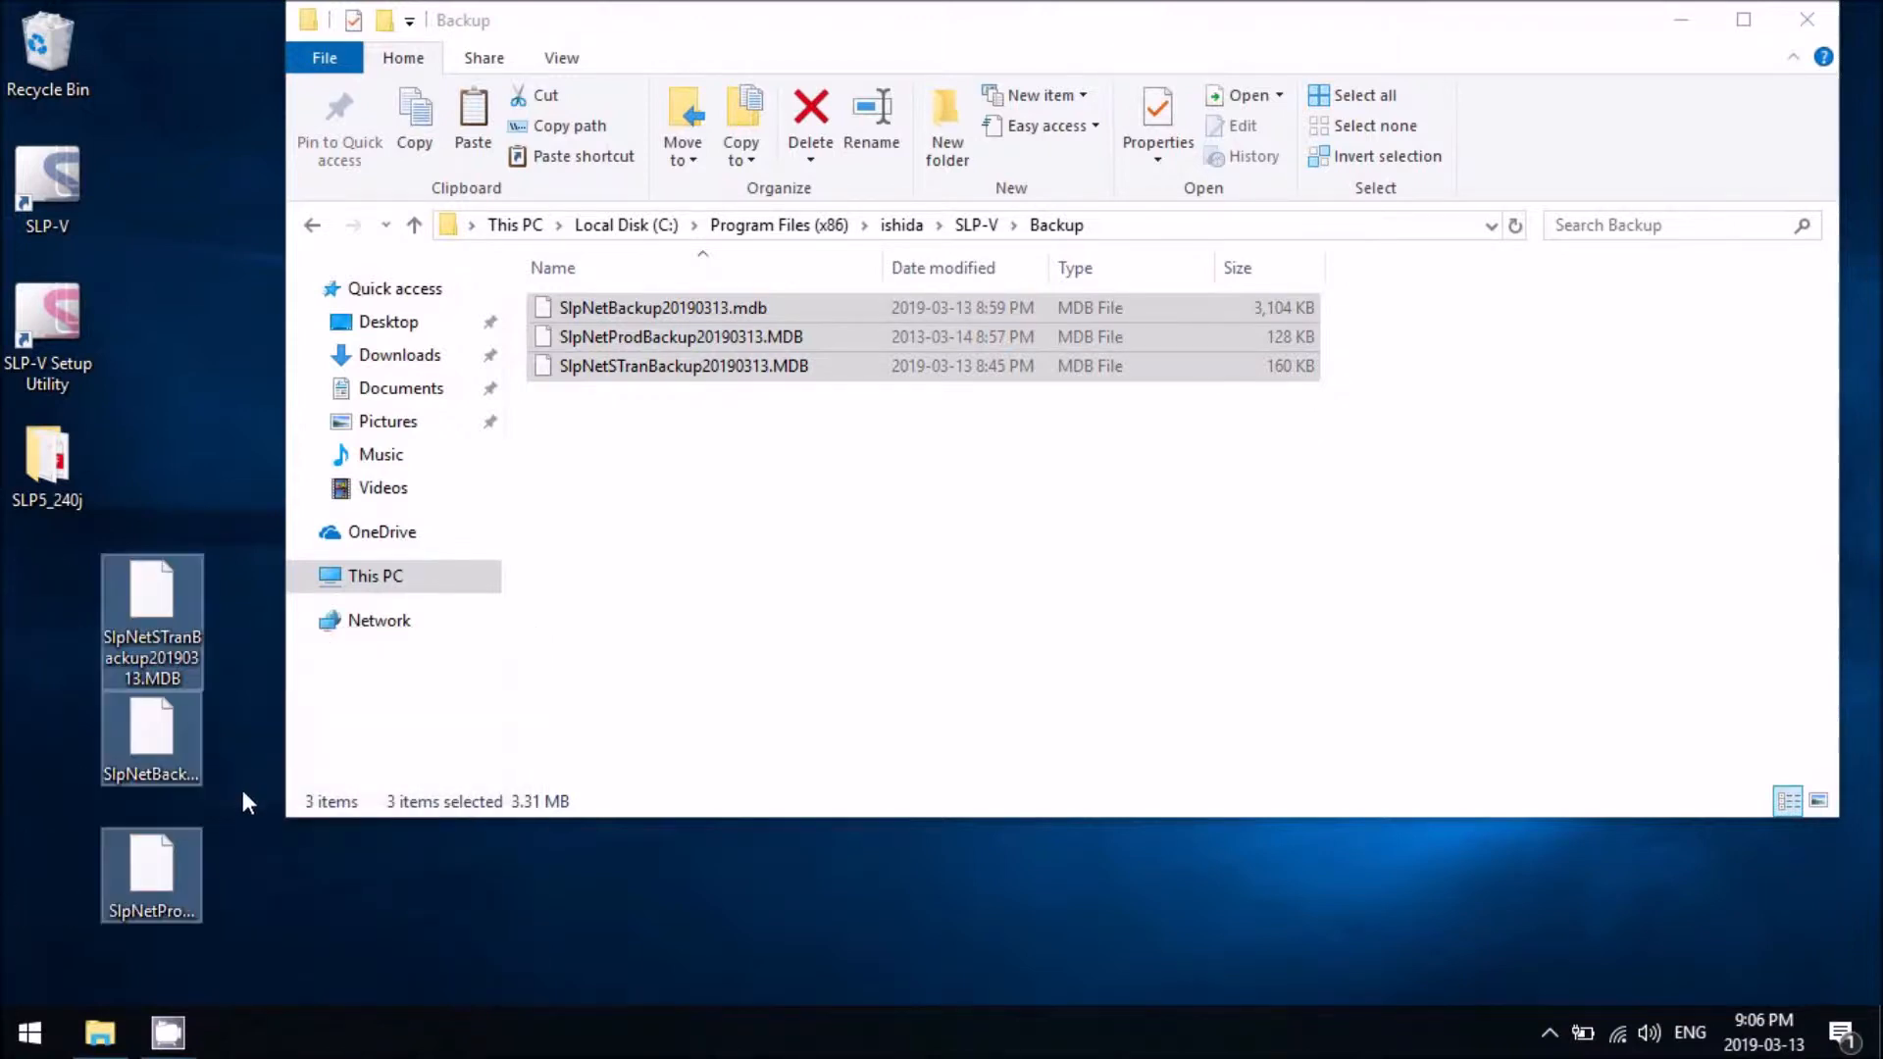
{"action": "left_click", "coordinate": [276, 875]}
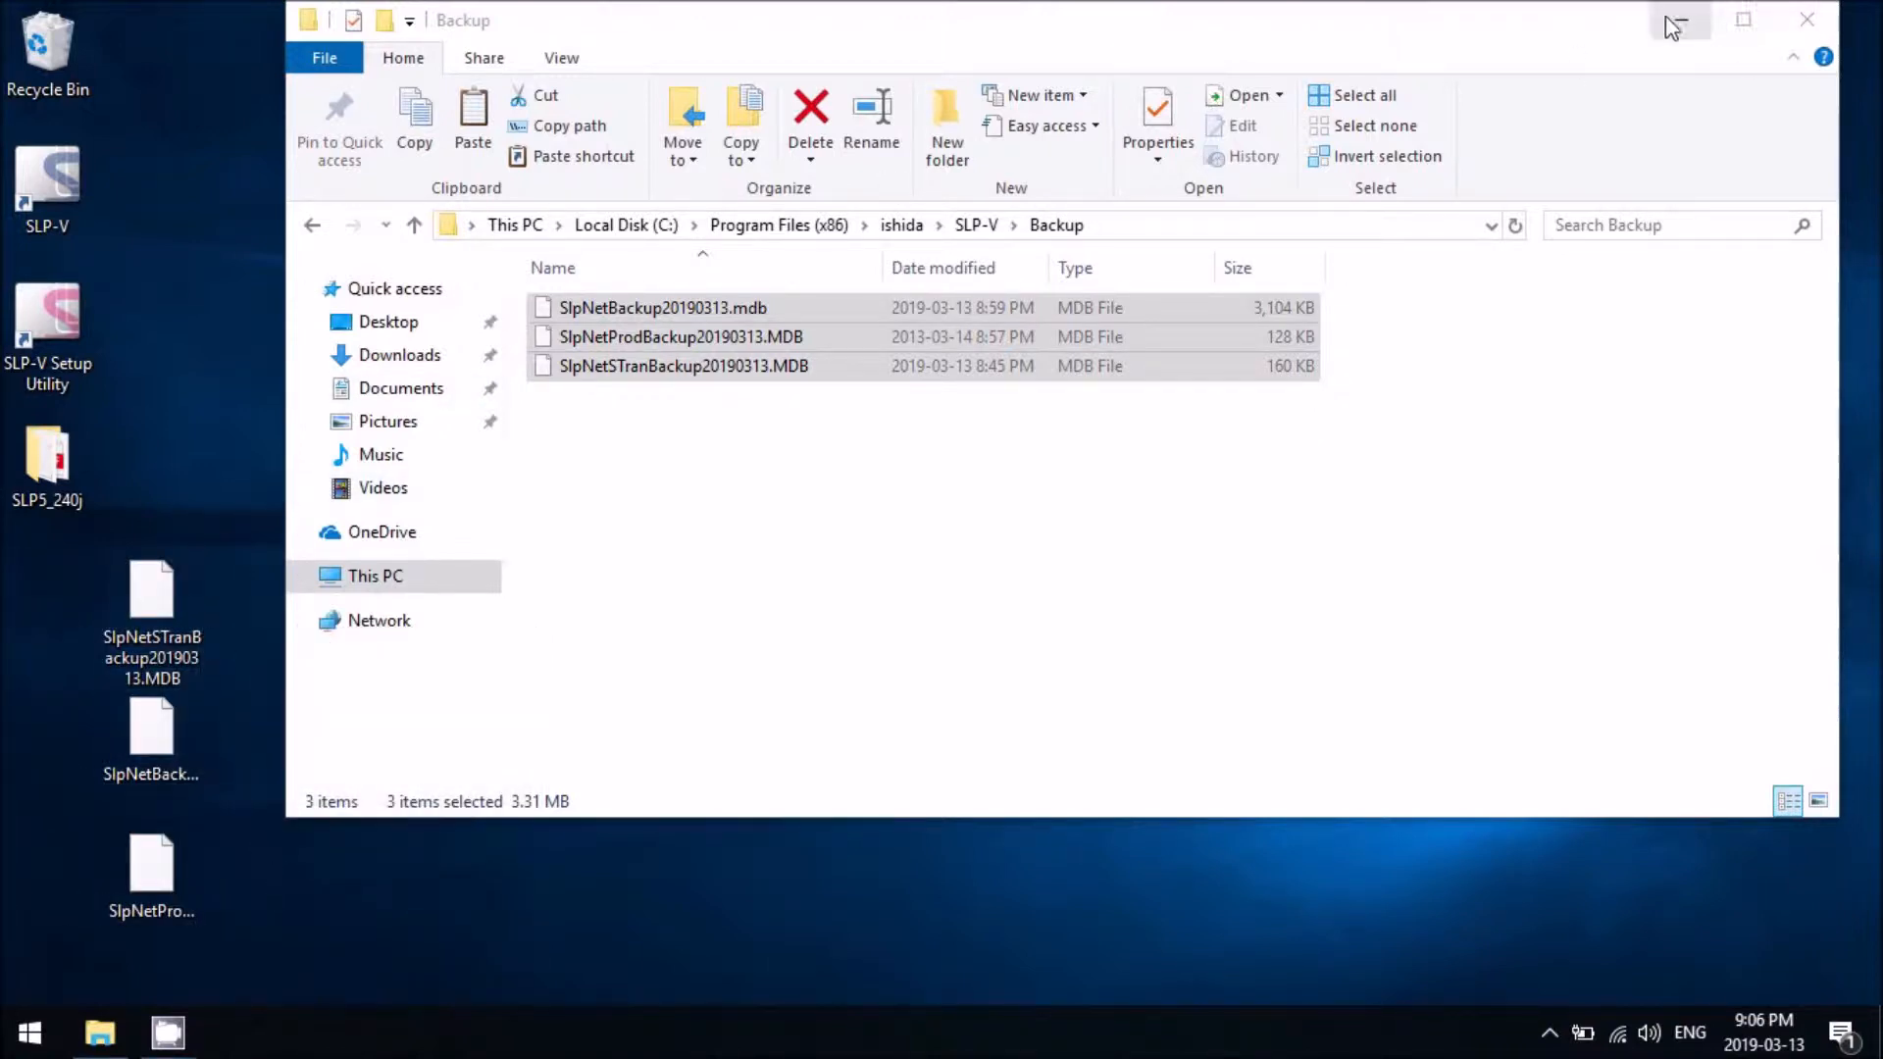
{"action": "left_click", "coordinate": [1815, 30]}
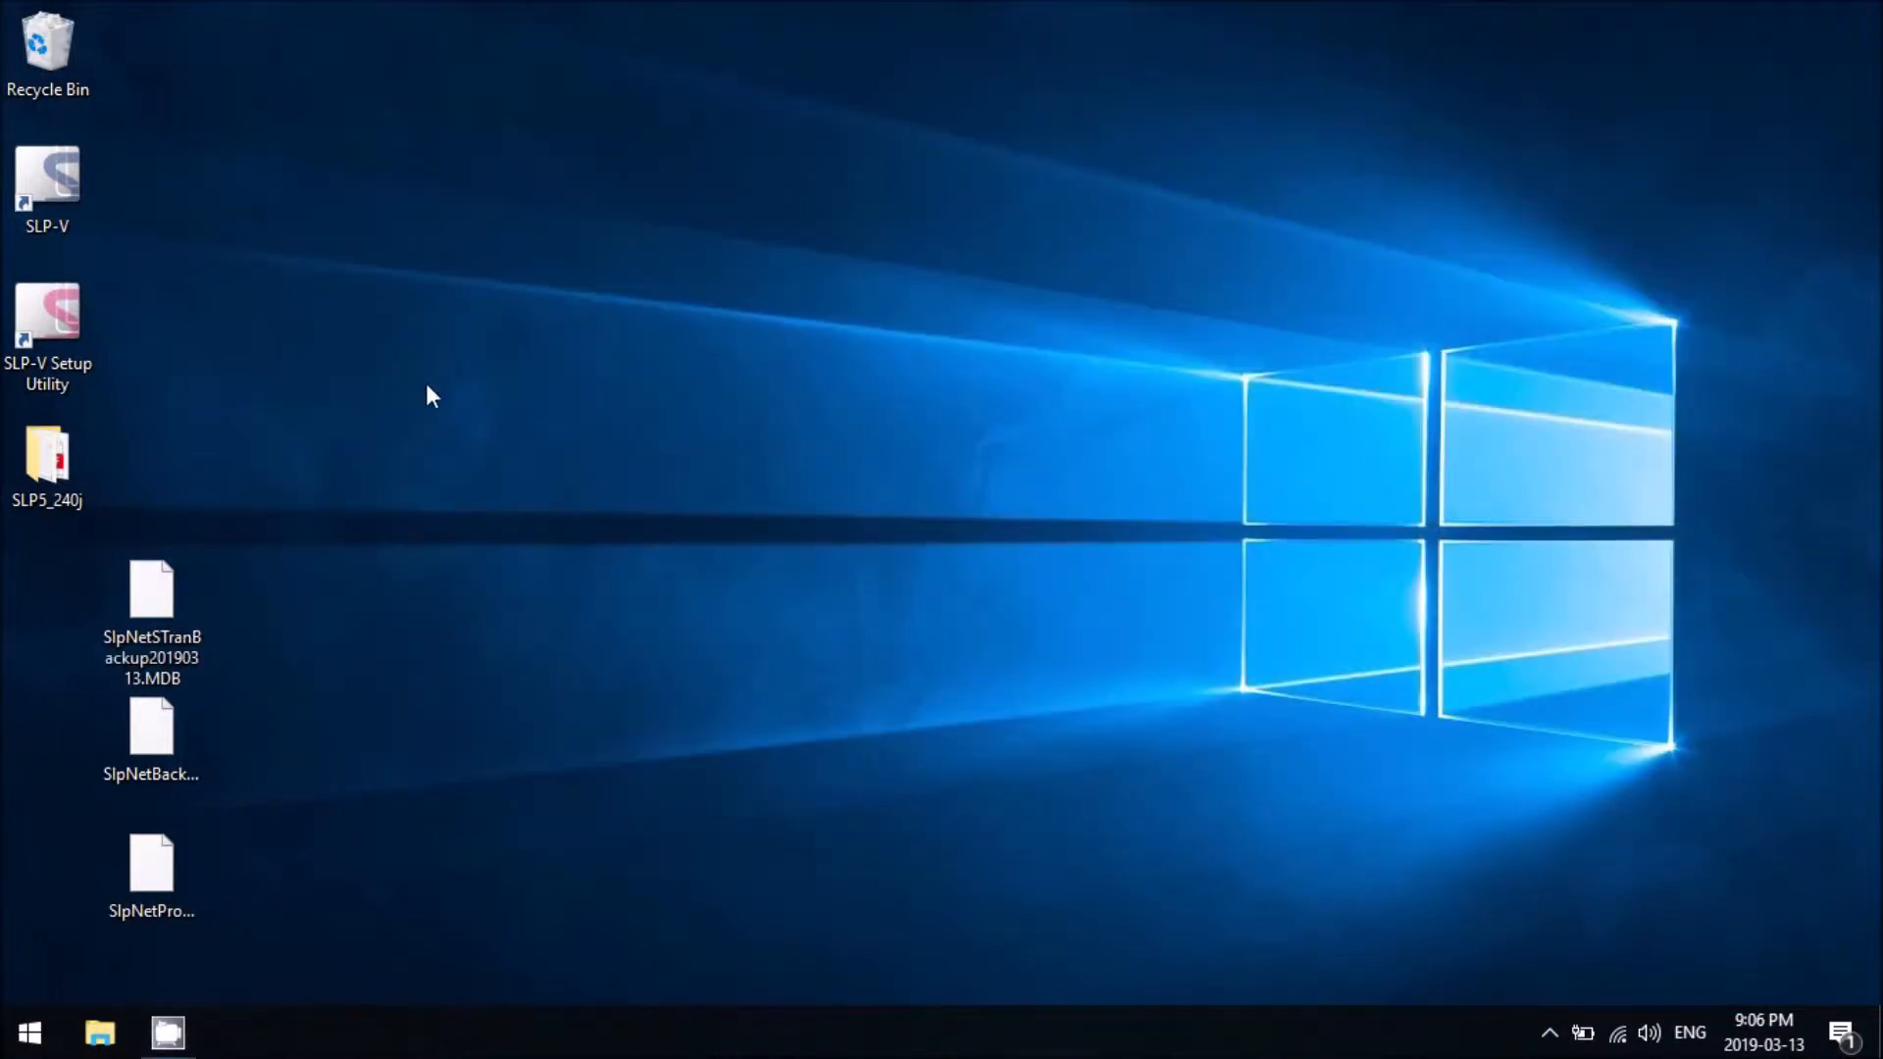
- Create a desktop folder named backups and move the three copied backup files into it
{"action": "right_click", "coordinate": [547, 318]}
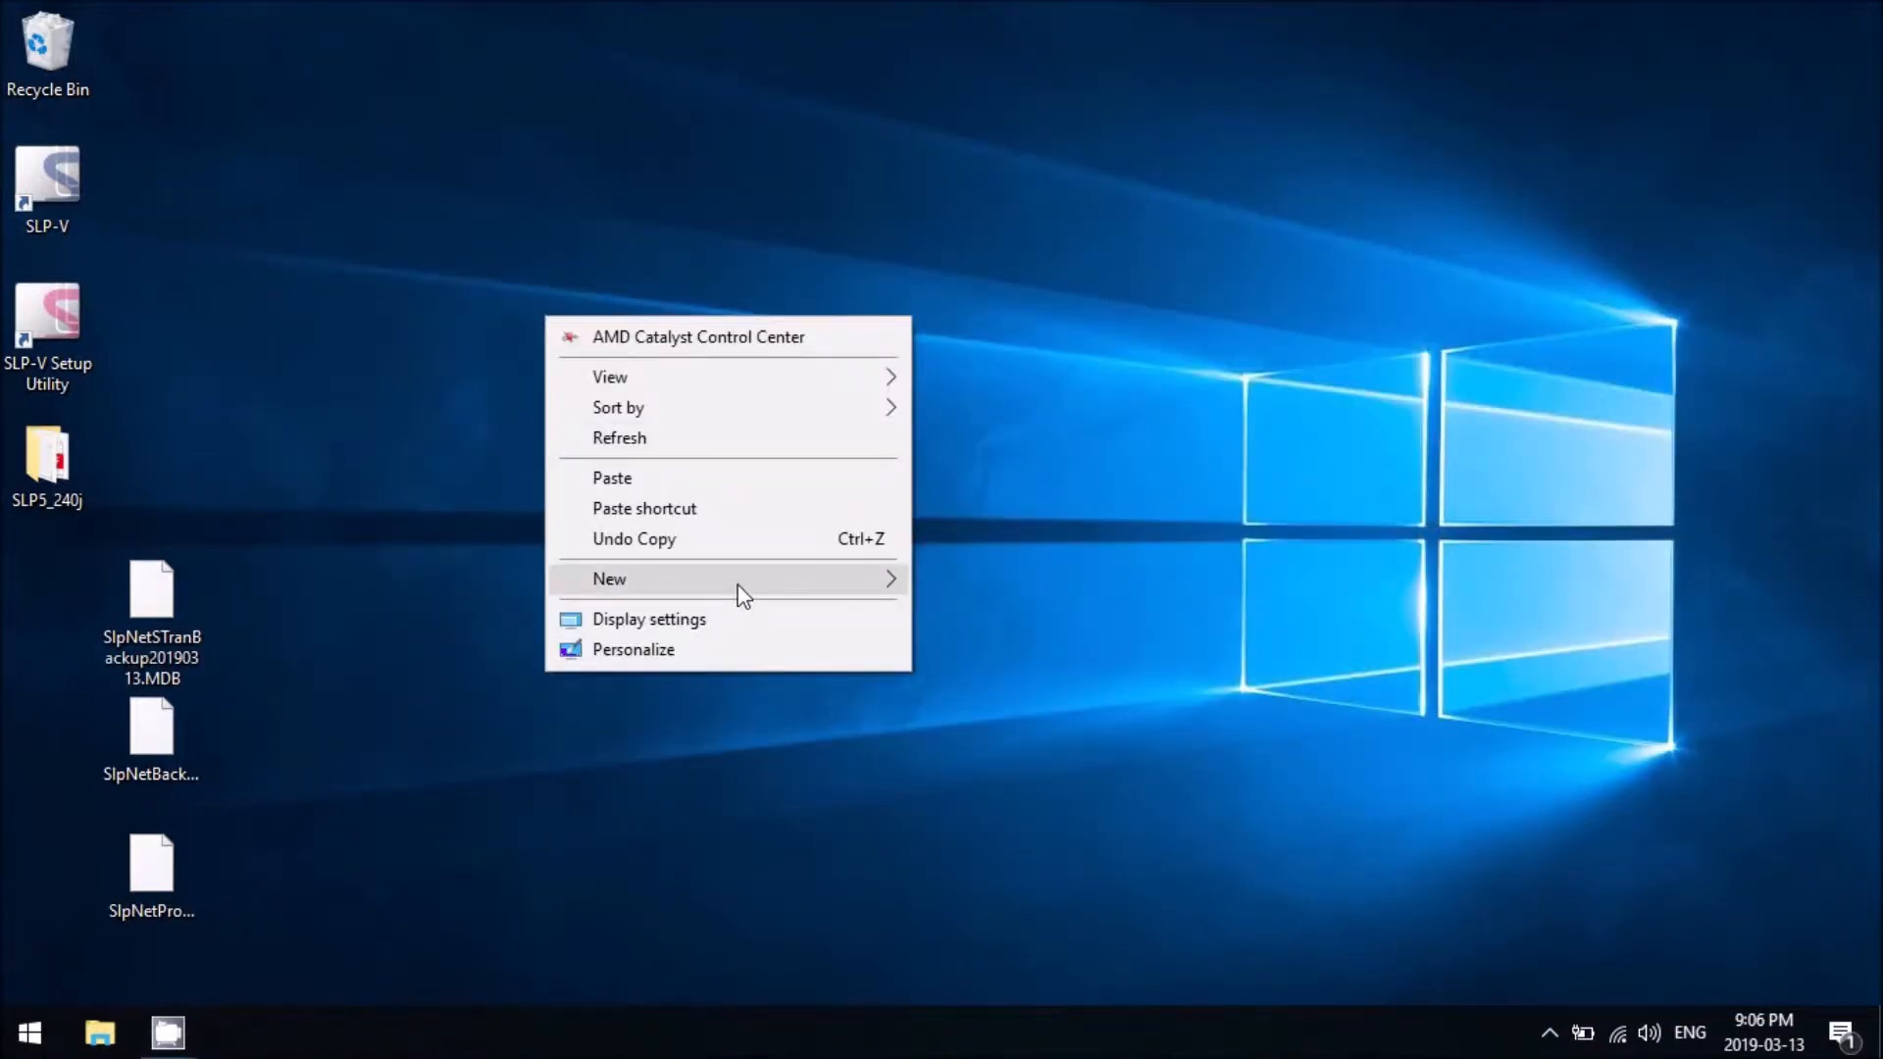
{"action": "mouse_move", "coordinate": [739, 587]}
{"action": "left_click", "coordinate": [957, 581]}
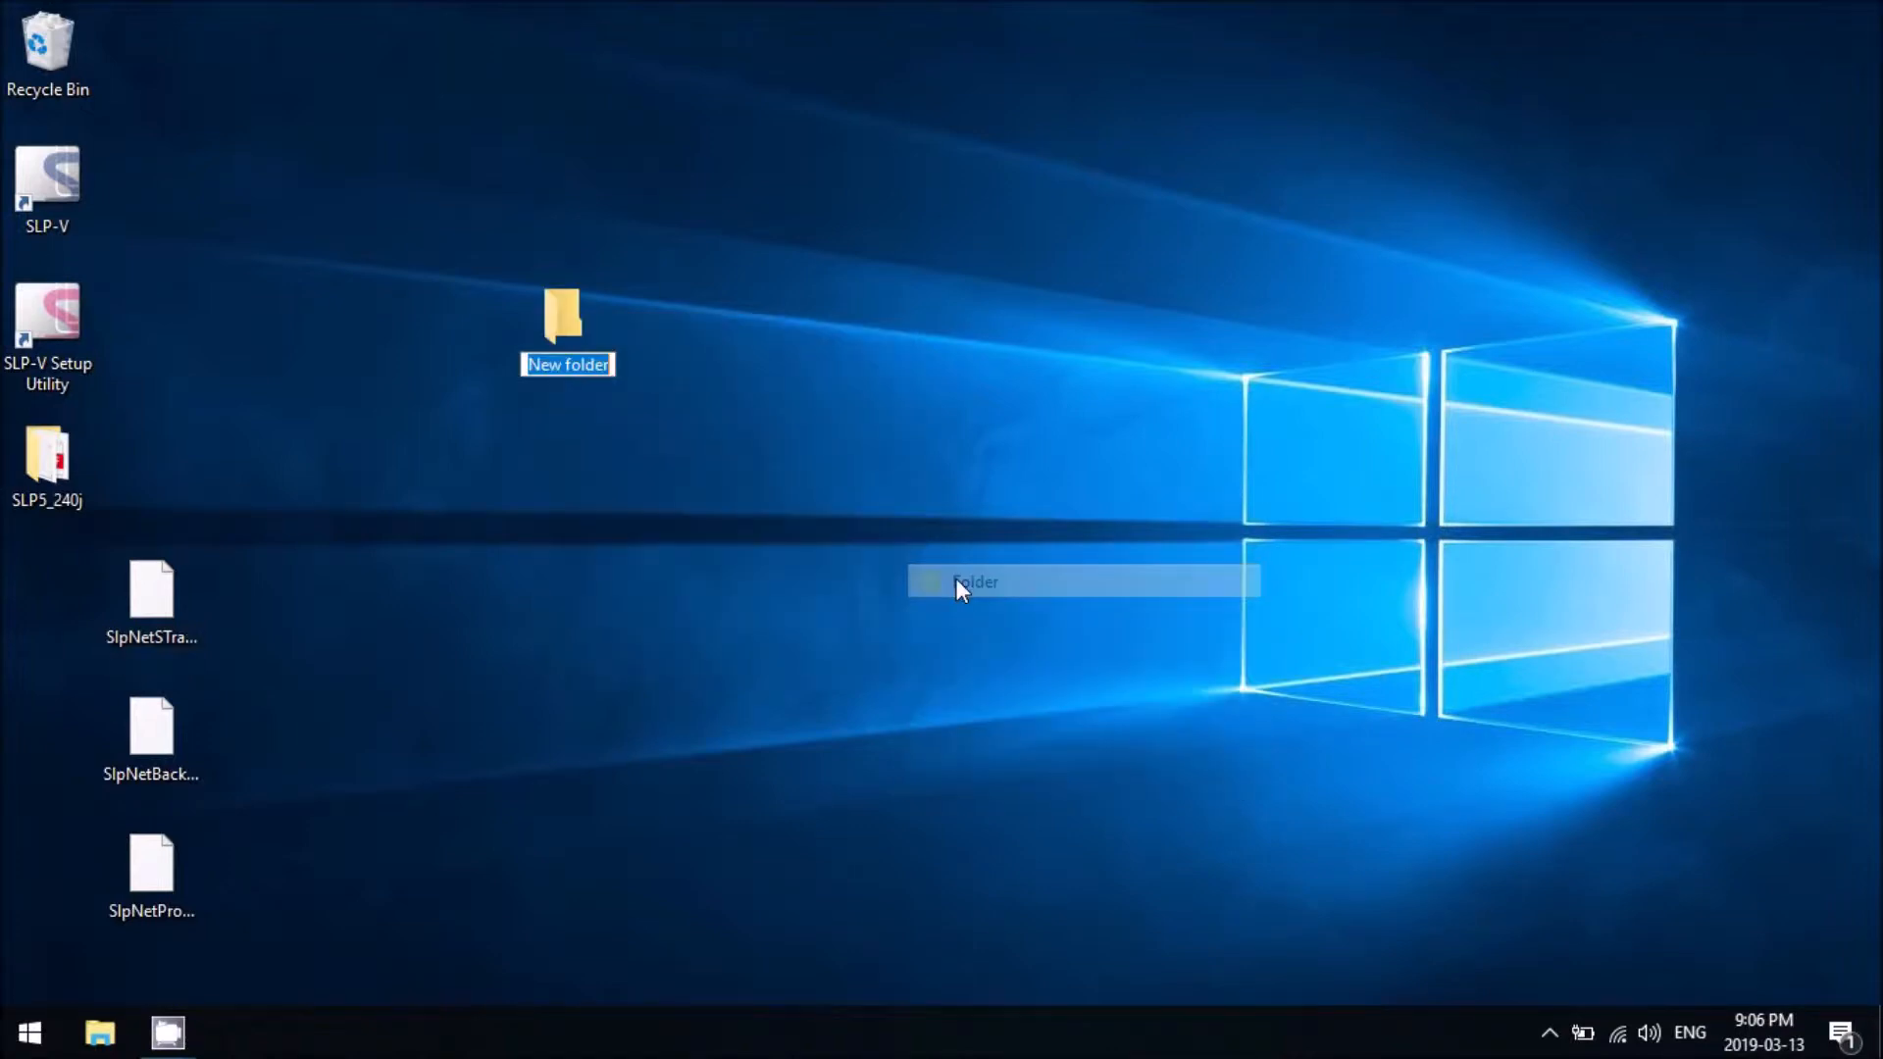
{"action": "type", "text": "backups"}
{"action": "key", "text": "Return"}
{"action": "left_click_drag", "start_coordinate": [361, 939], "coordinate": [112, 520]}
{"action": "left_click_drag", "start_coordinate": [204, 560], "coordinate": [69, 577]}
- Log in to SLP-V Setup Utility and enable Advanced Configuration Setting among the supported general operations
{"action": "left_click", "coordinate": [57, 327]}
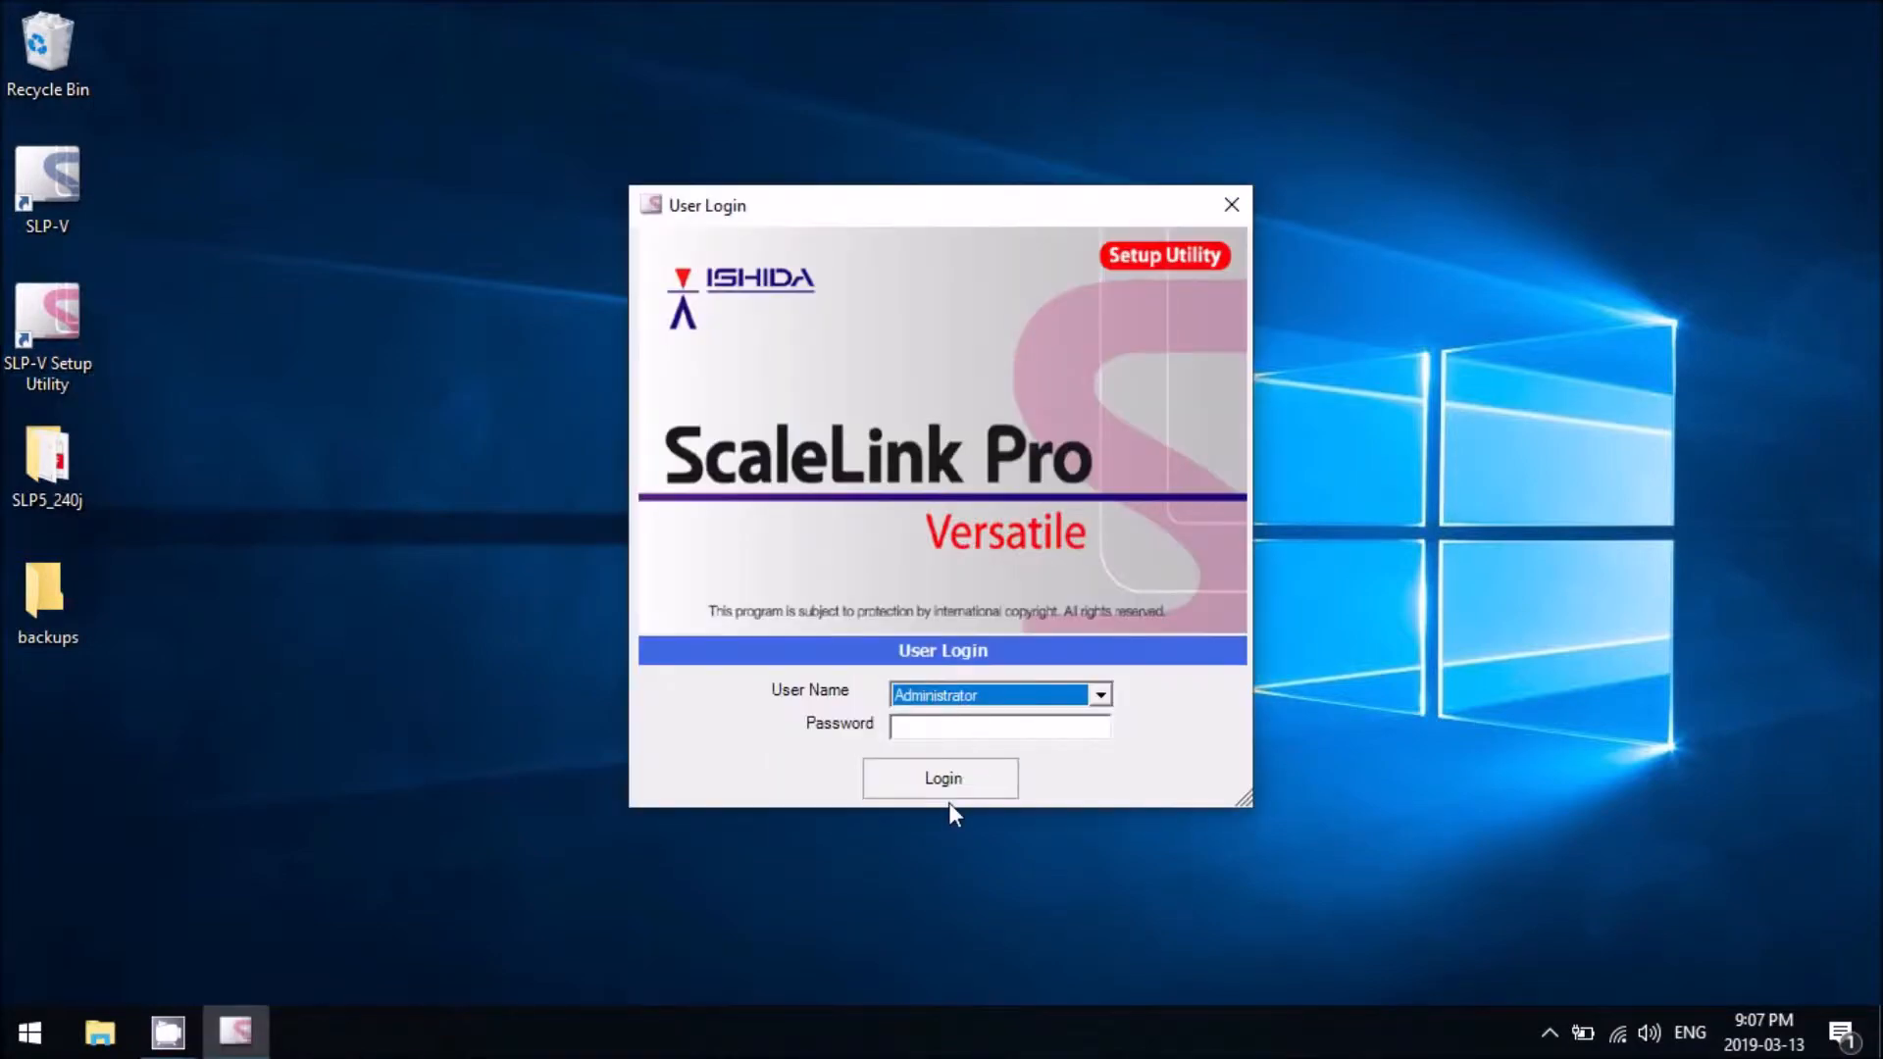
{"action": "left_click", "coordinate": [947, 785]}
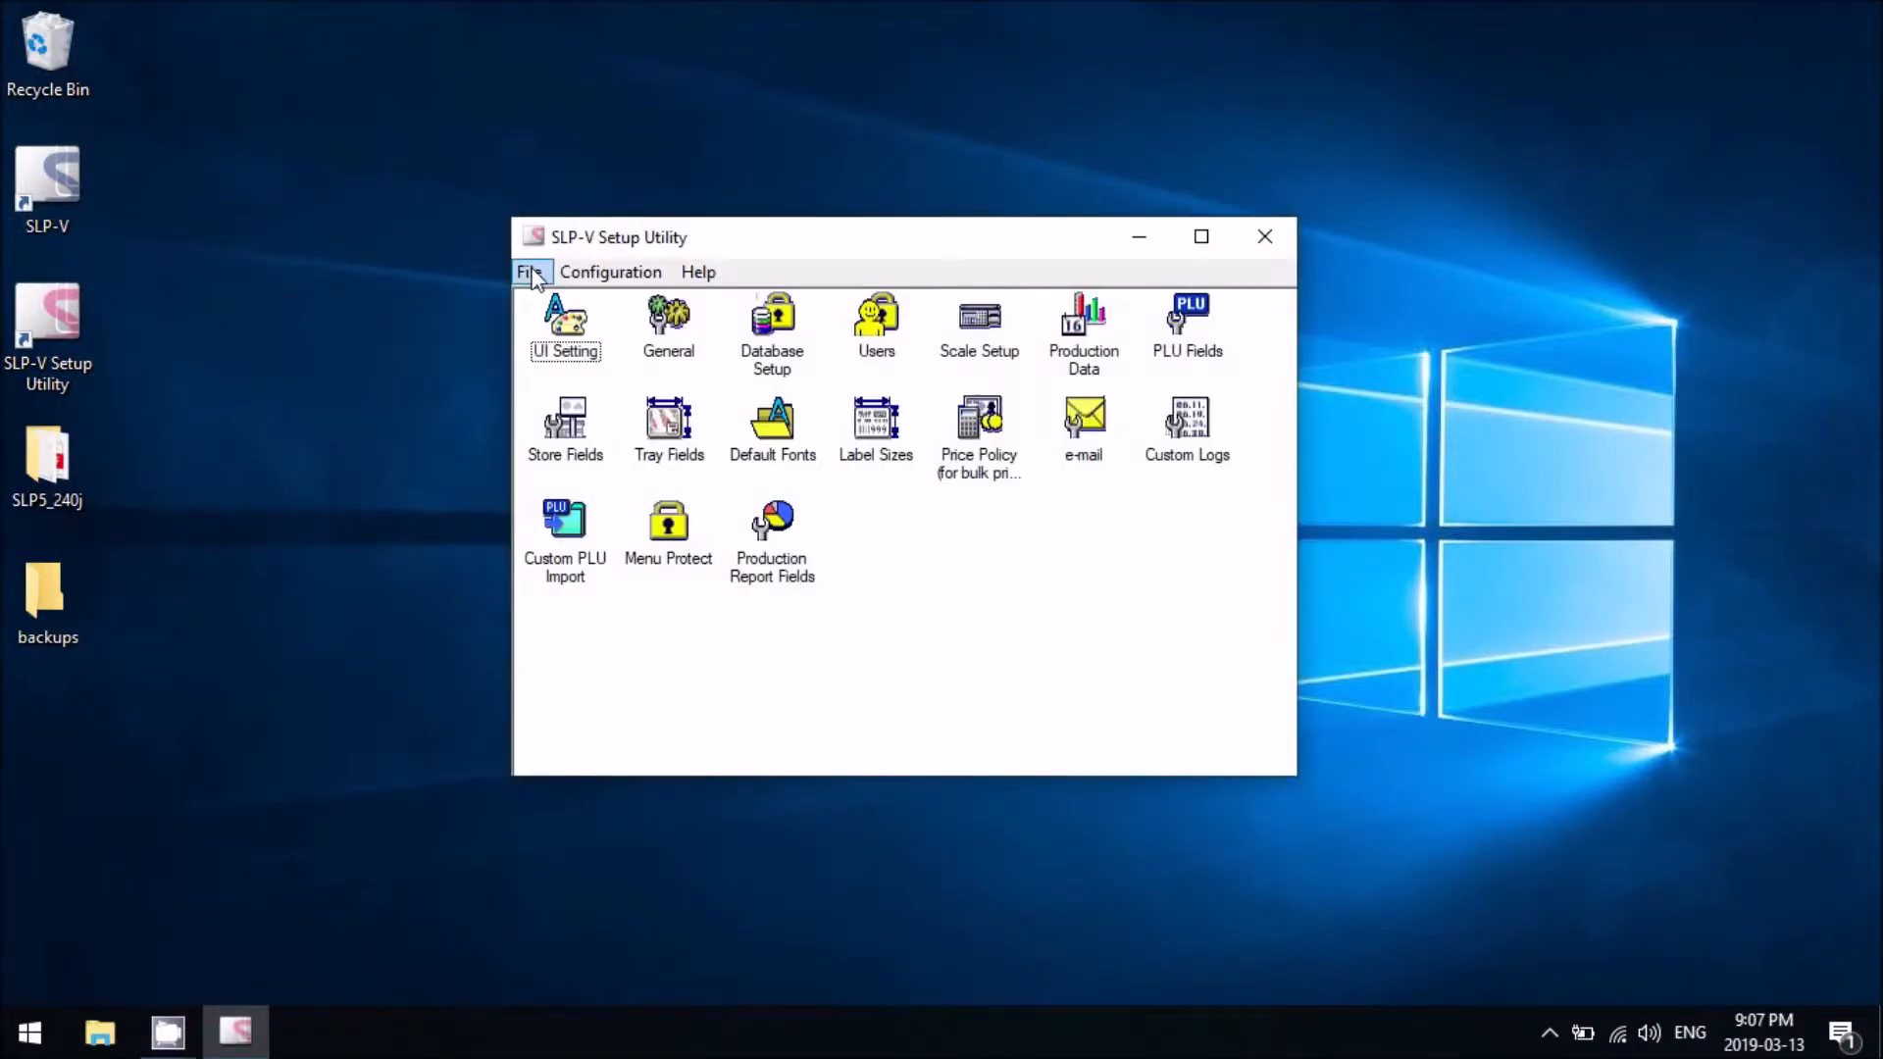
{"action": "double_click", "coordinate": [673, 323]}
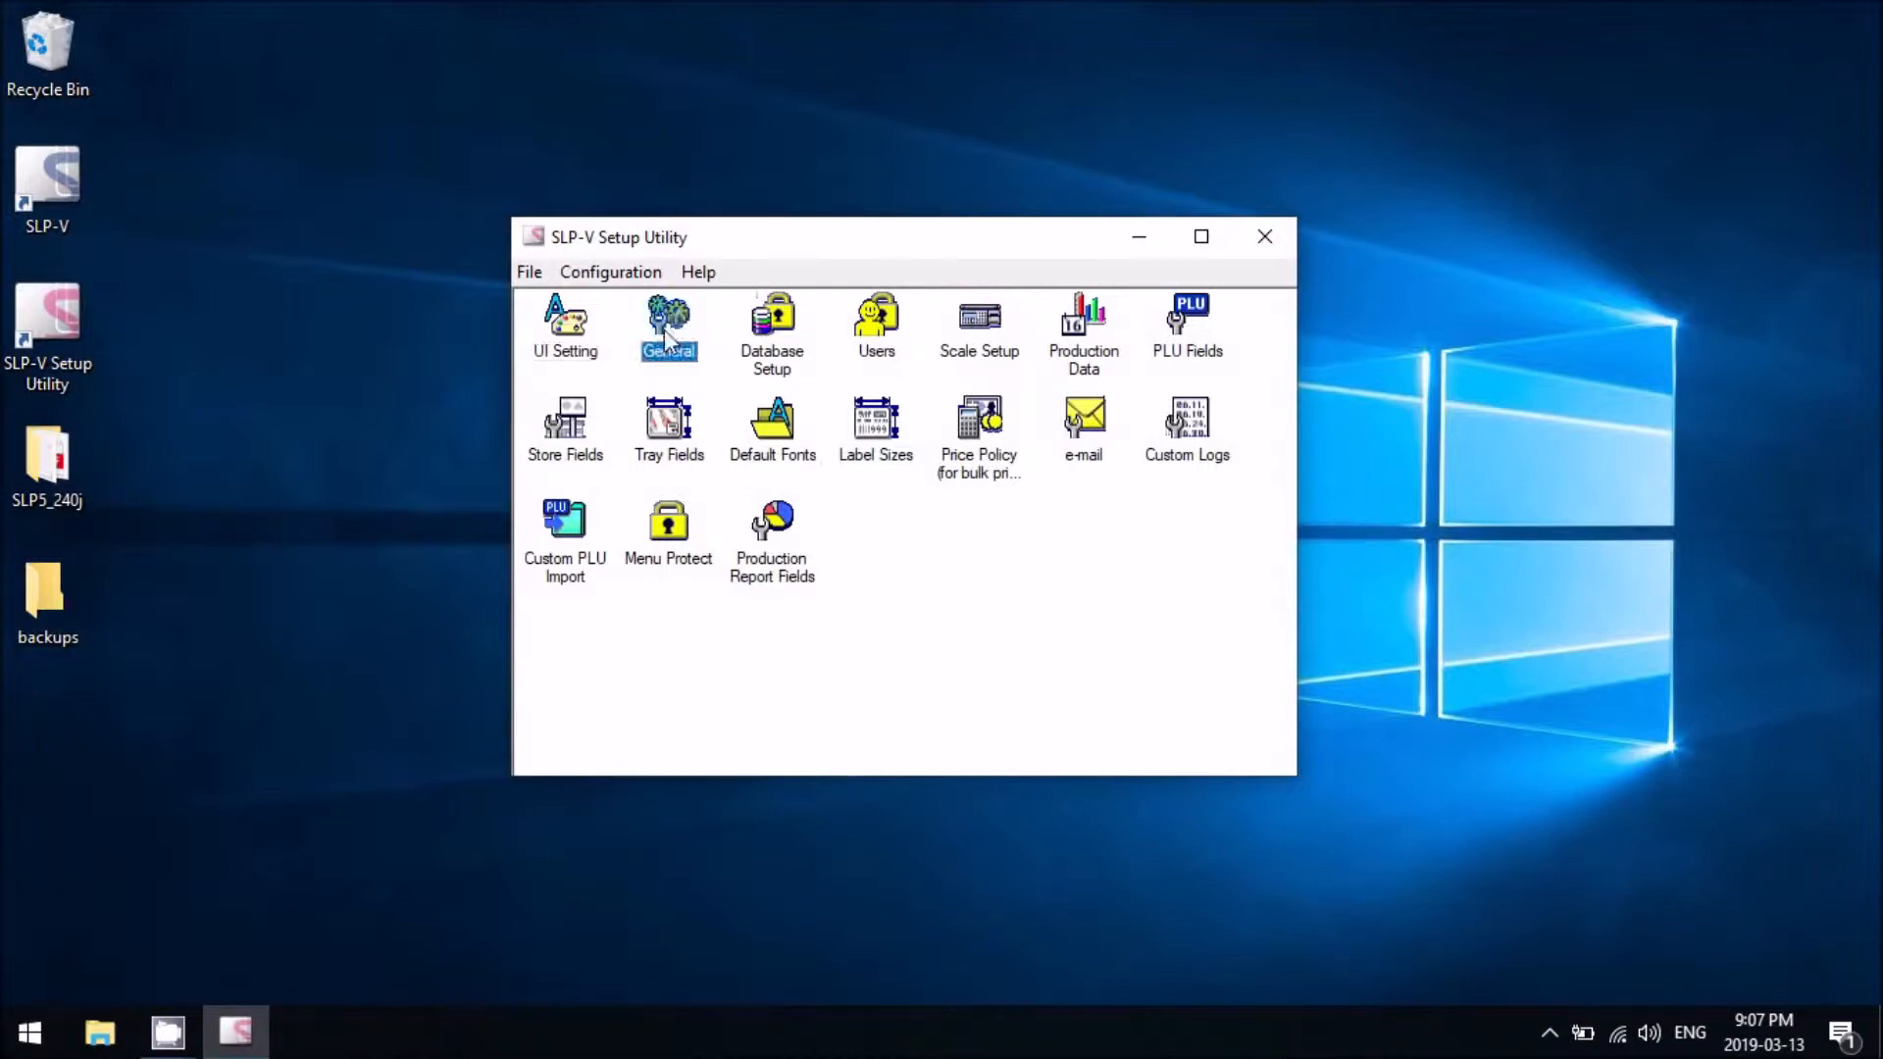
{"action": "left_click", "coordinate": [1039, 318]}
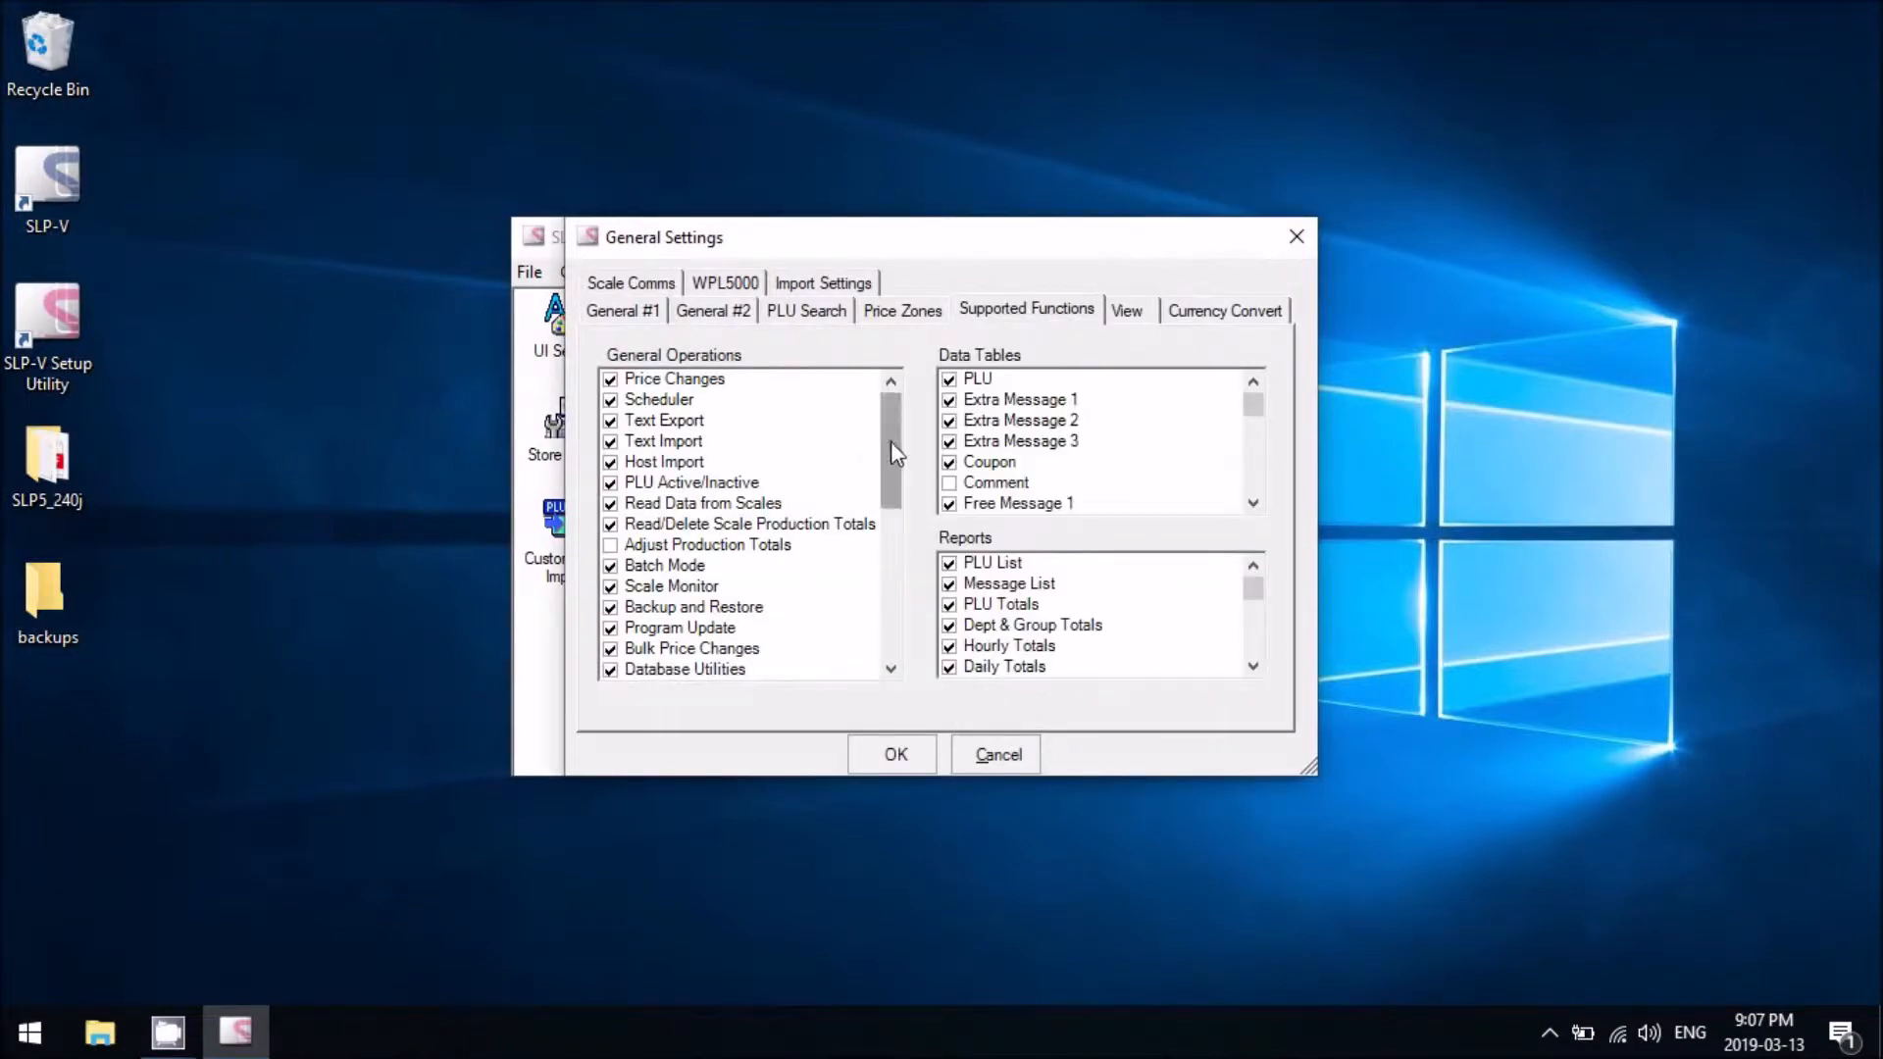
{"action": "left_click_drag", "start_coordinate": [891, 451], "coordinate": [887, 621]}
{"action": "left_click", "coordinate": [610, 442]}
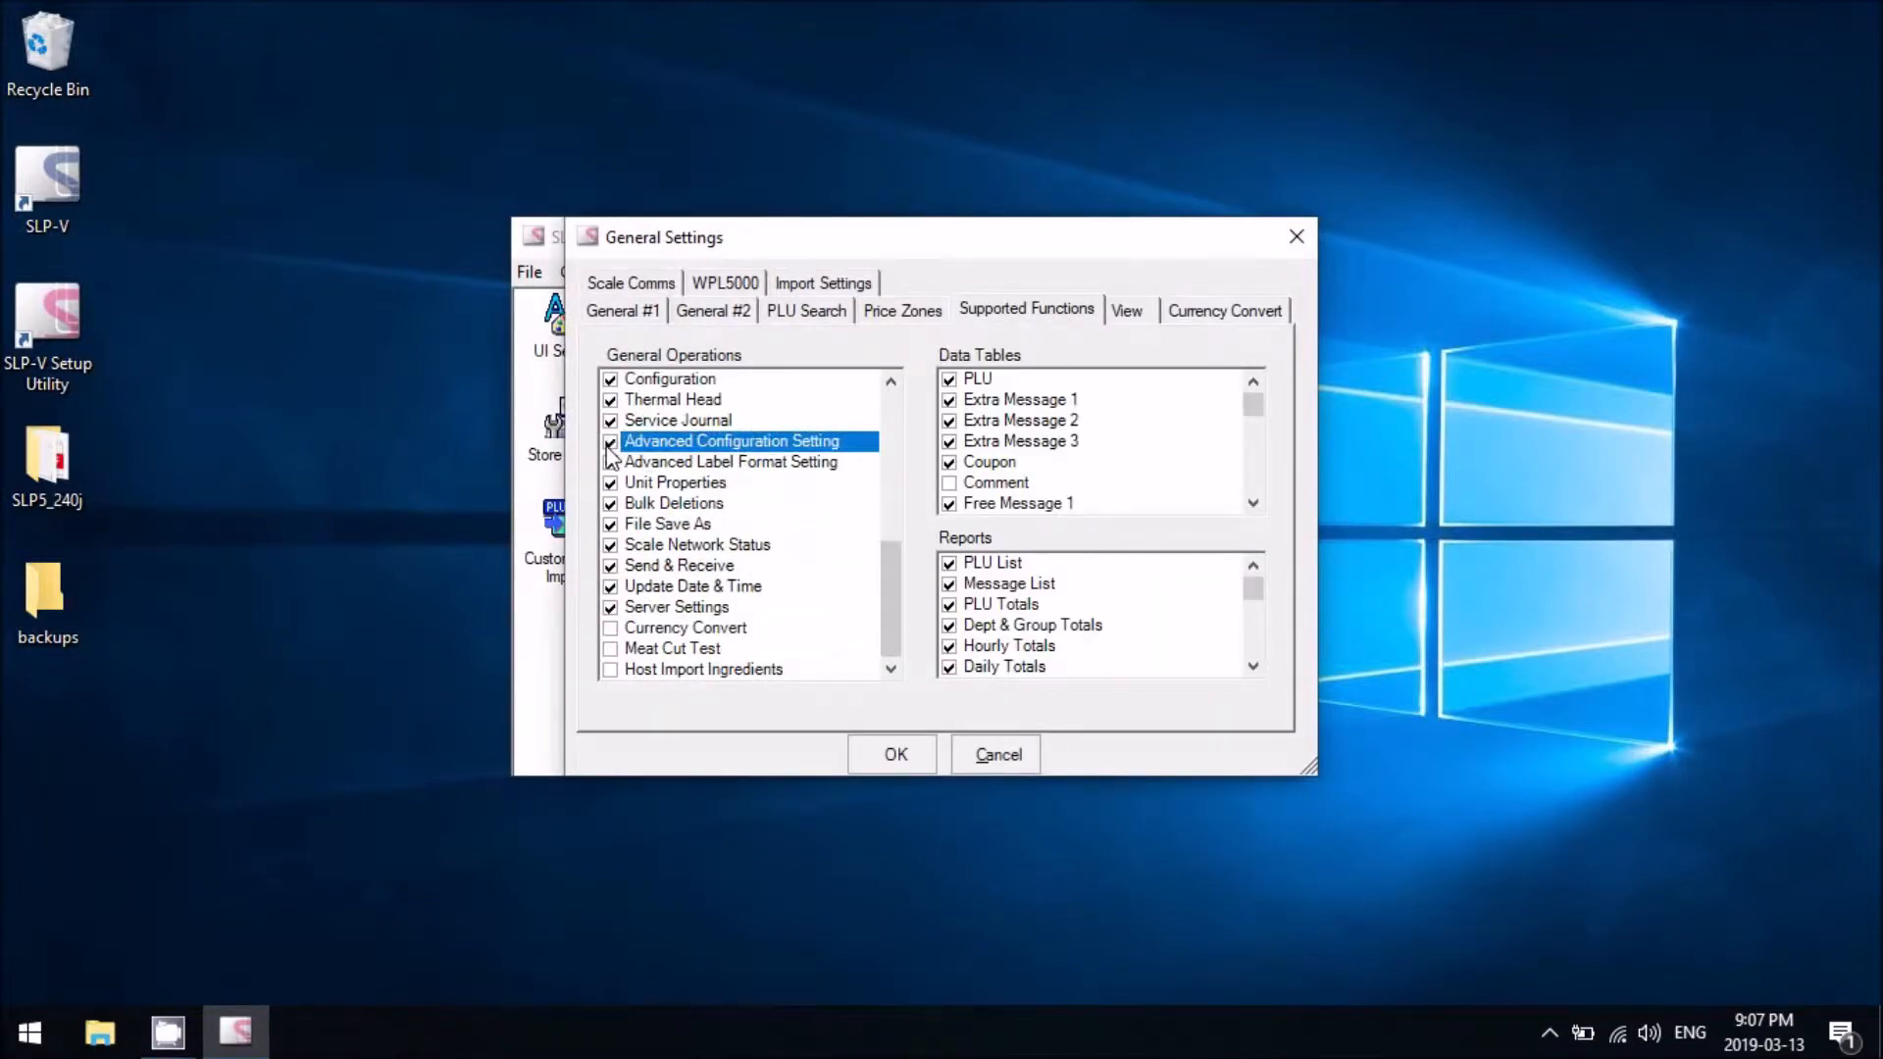
{"action": "left_click", "coordinate": [888, 753]}
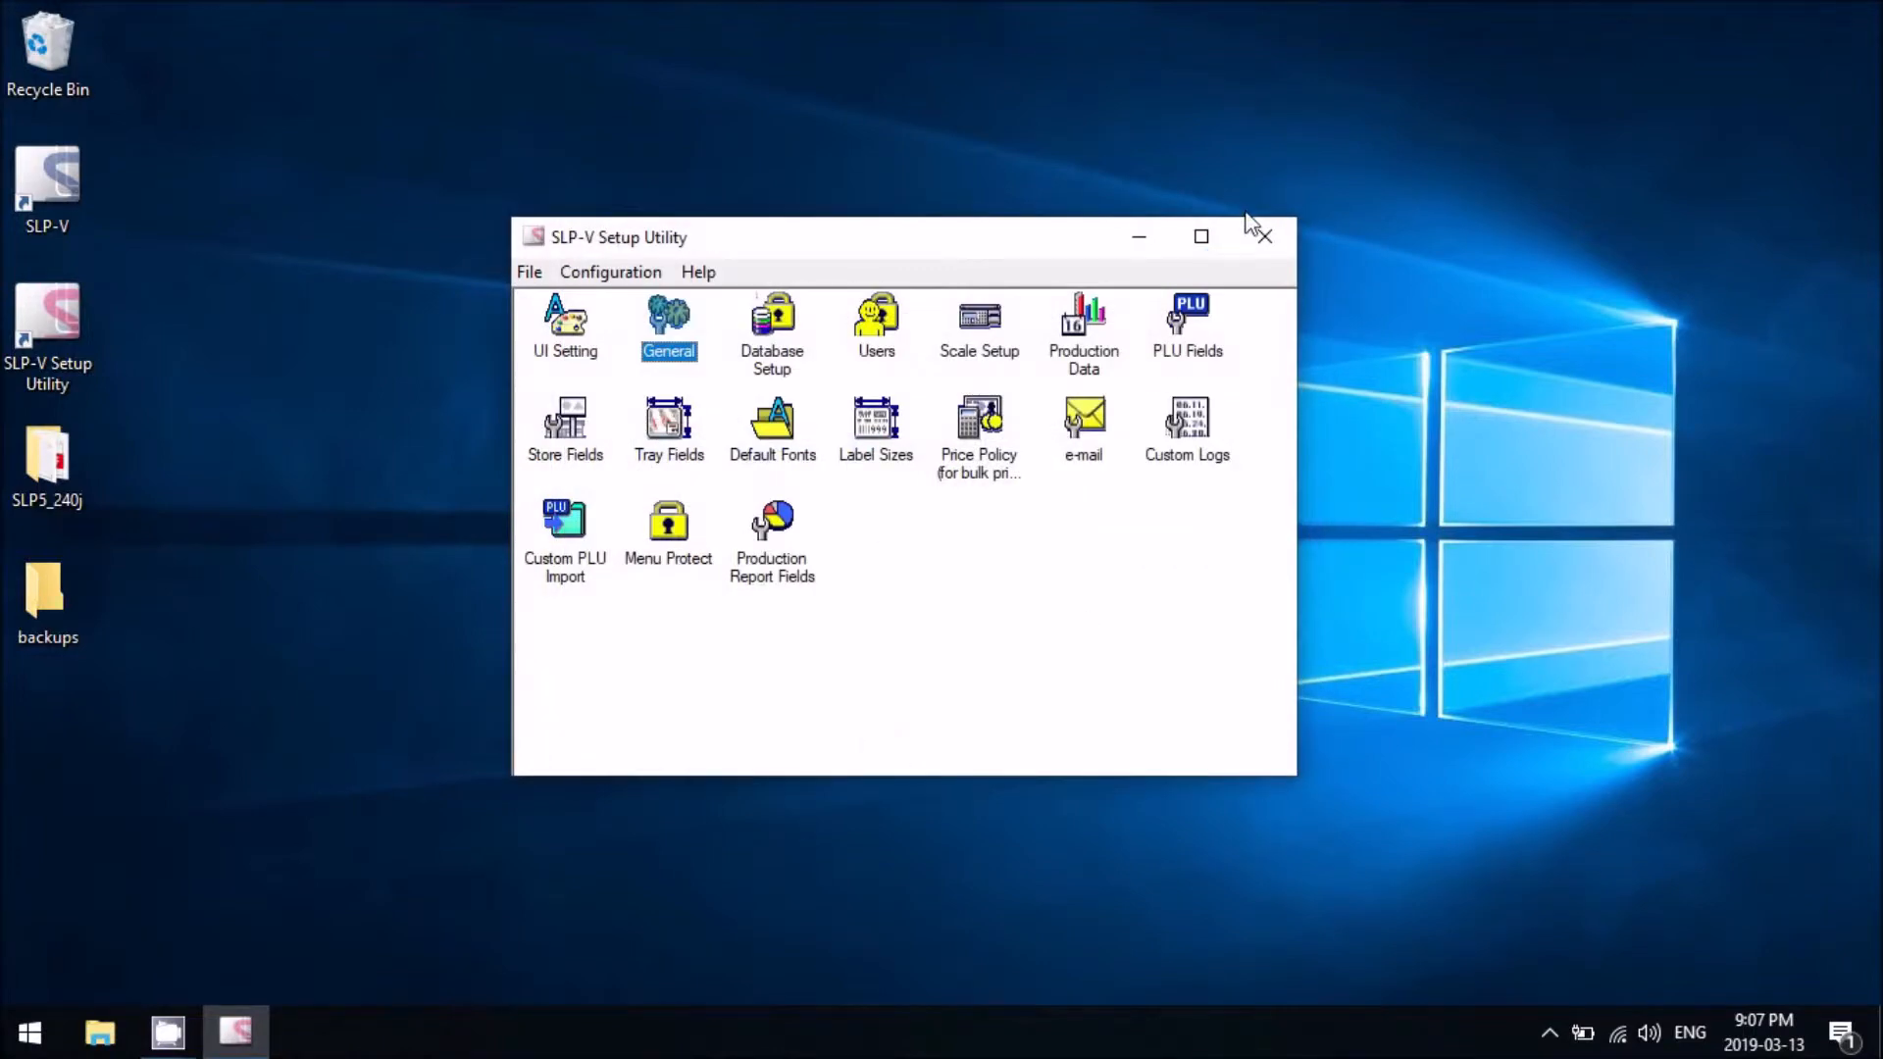
- Restart SLP-V Setup Utility and log in again to apply the new setting
{"action": "left_click", "coordinate": [1266, 238]}
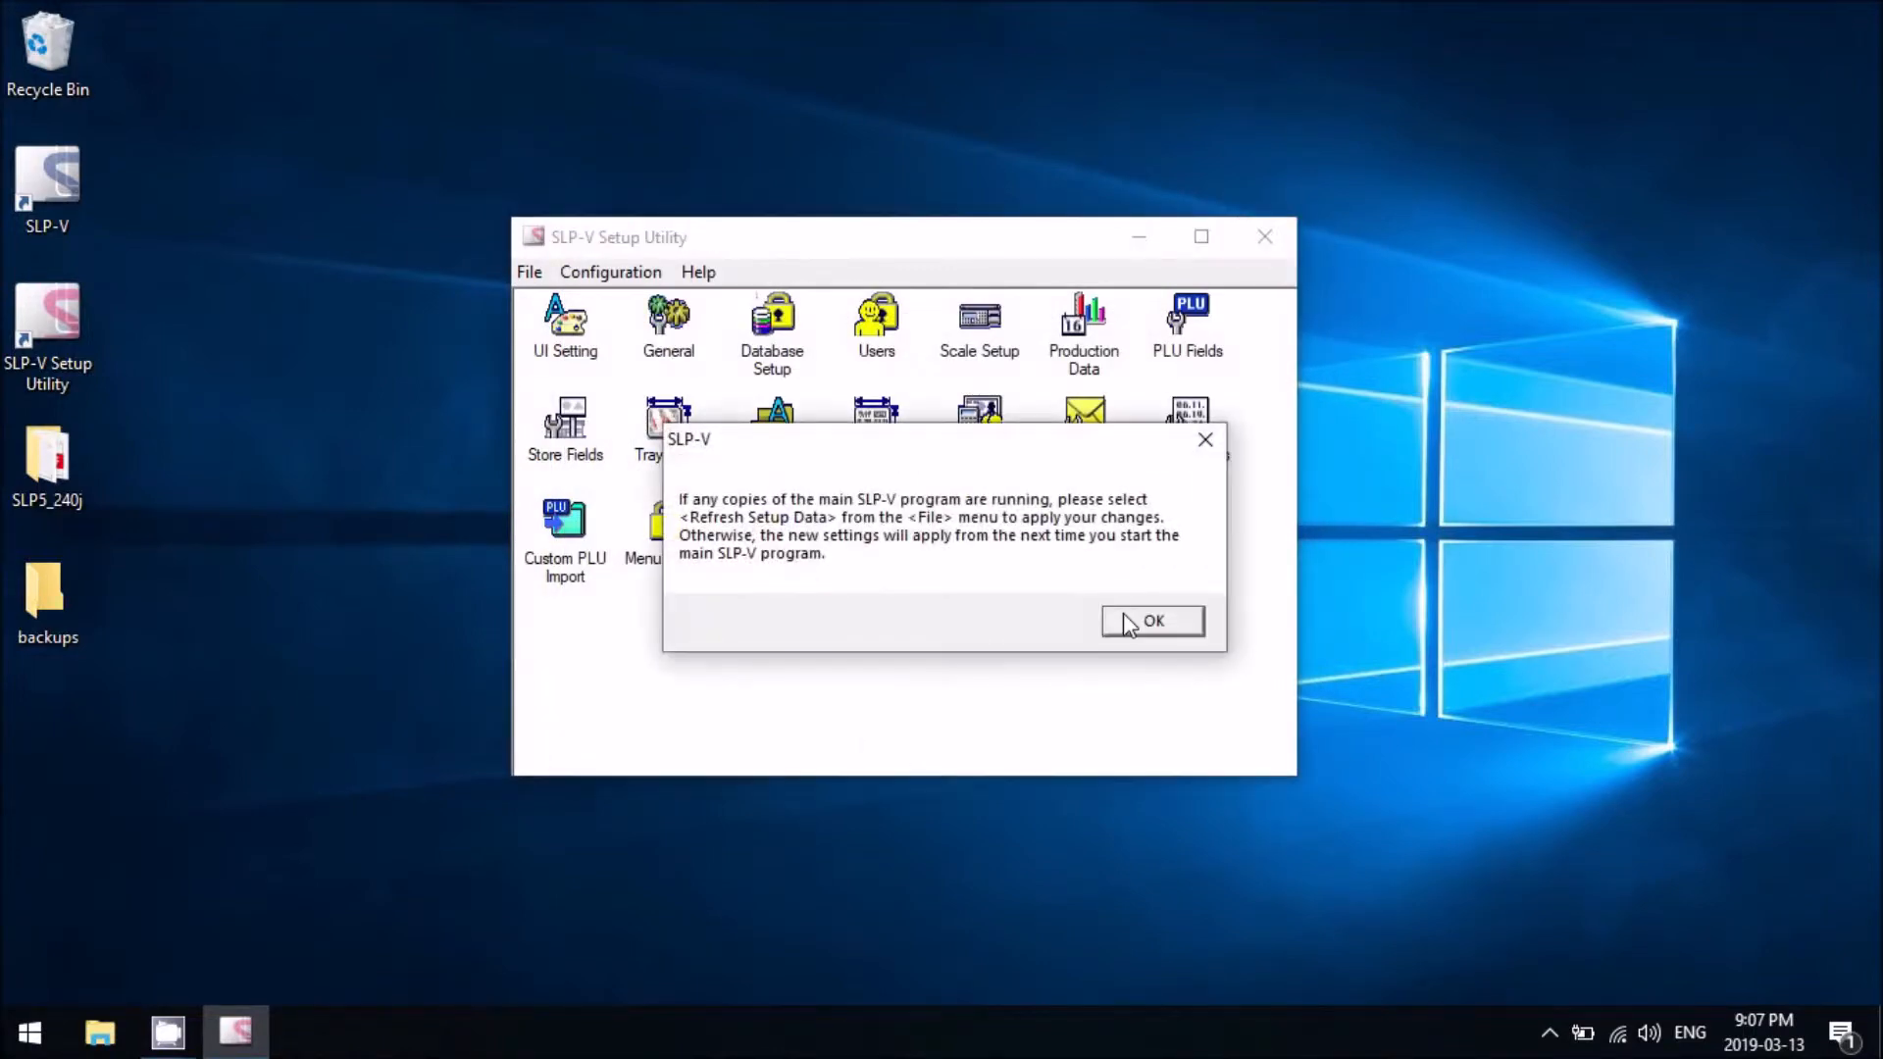
{"action": "left_click", "coordinate": [1148, 622]}
{"action": "left_click", "coordinate": [64, 326]}
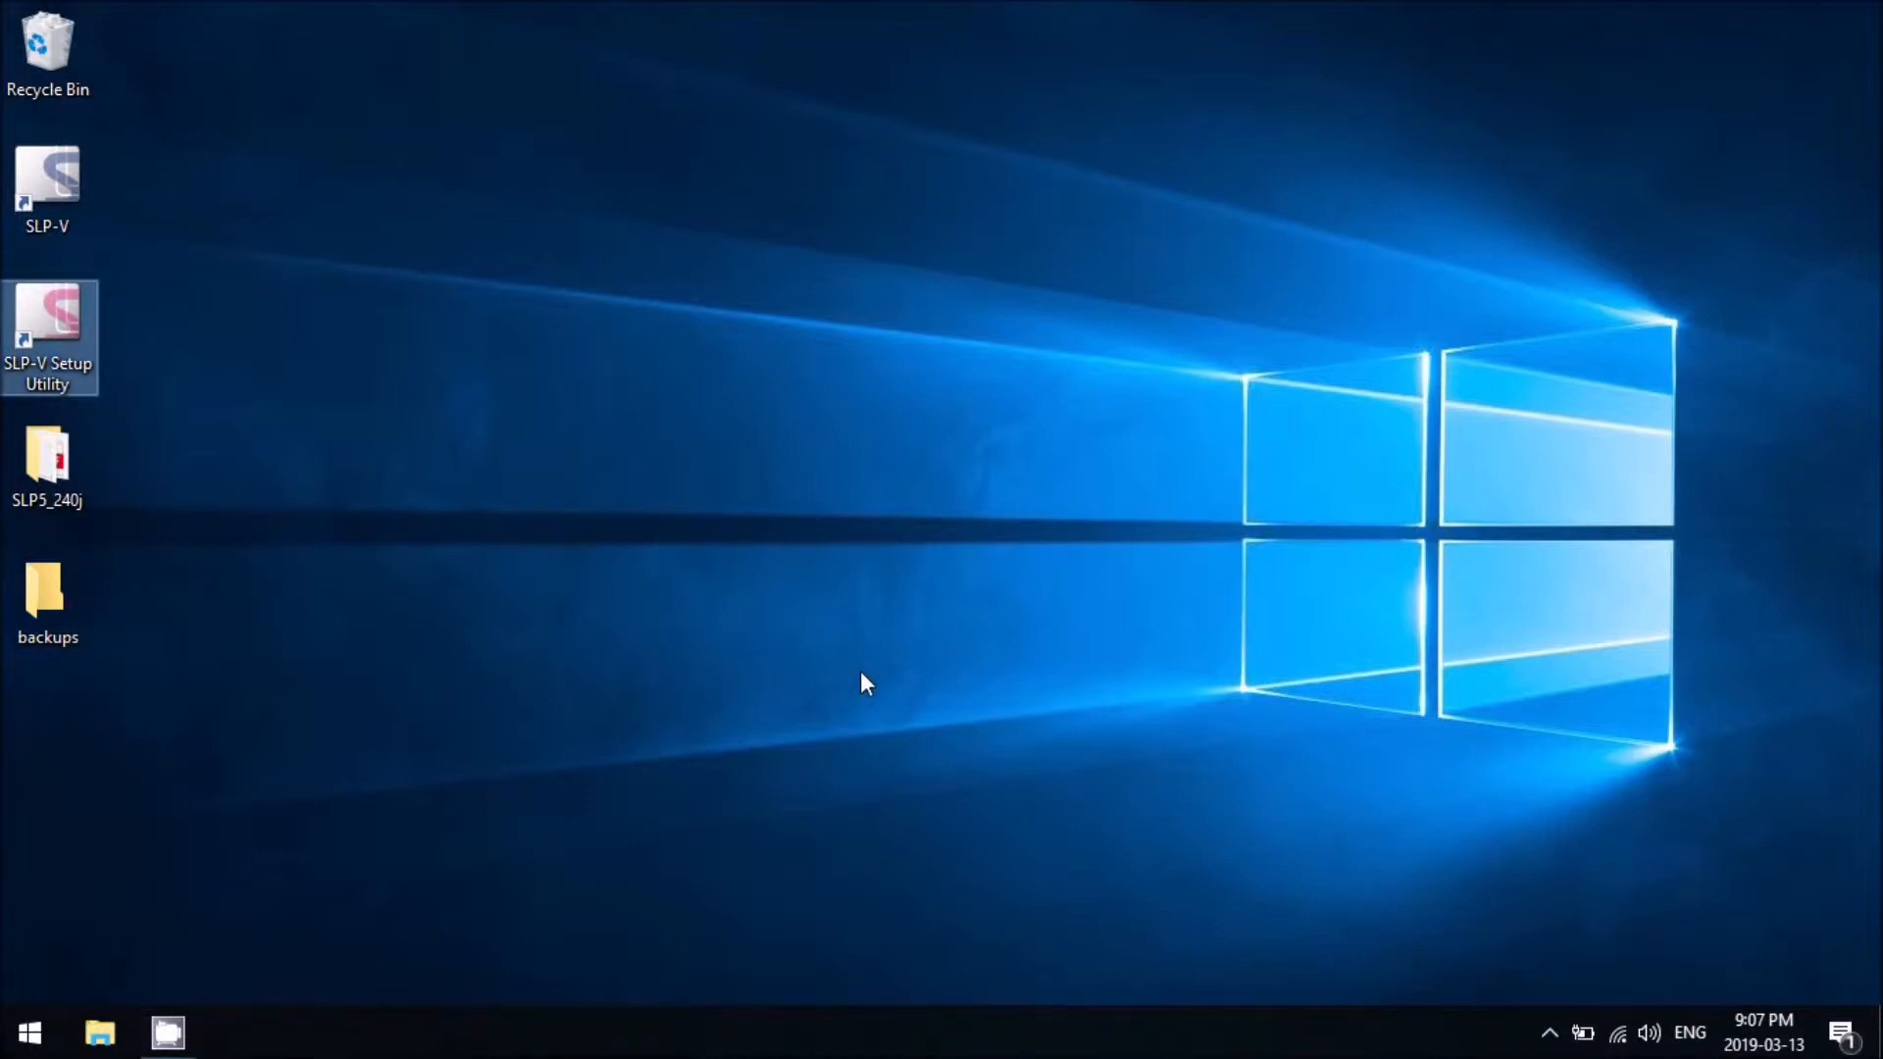
{"action": "key", "text": "Return"}
{"action": "left_click", "coordinate": [959, 780]}
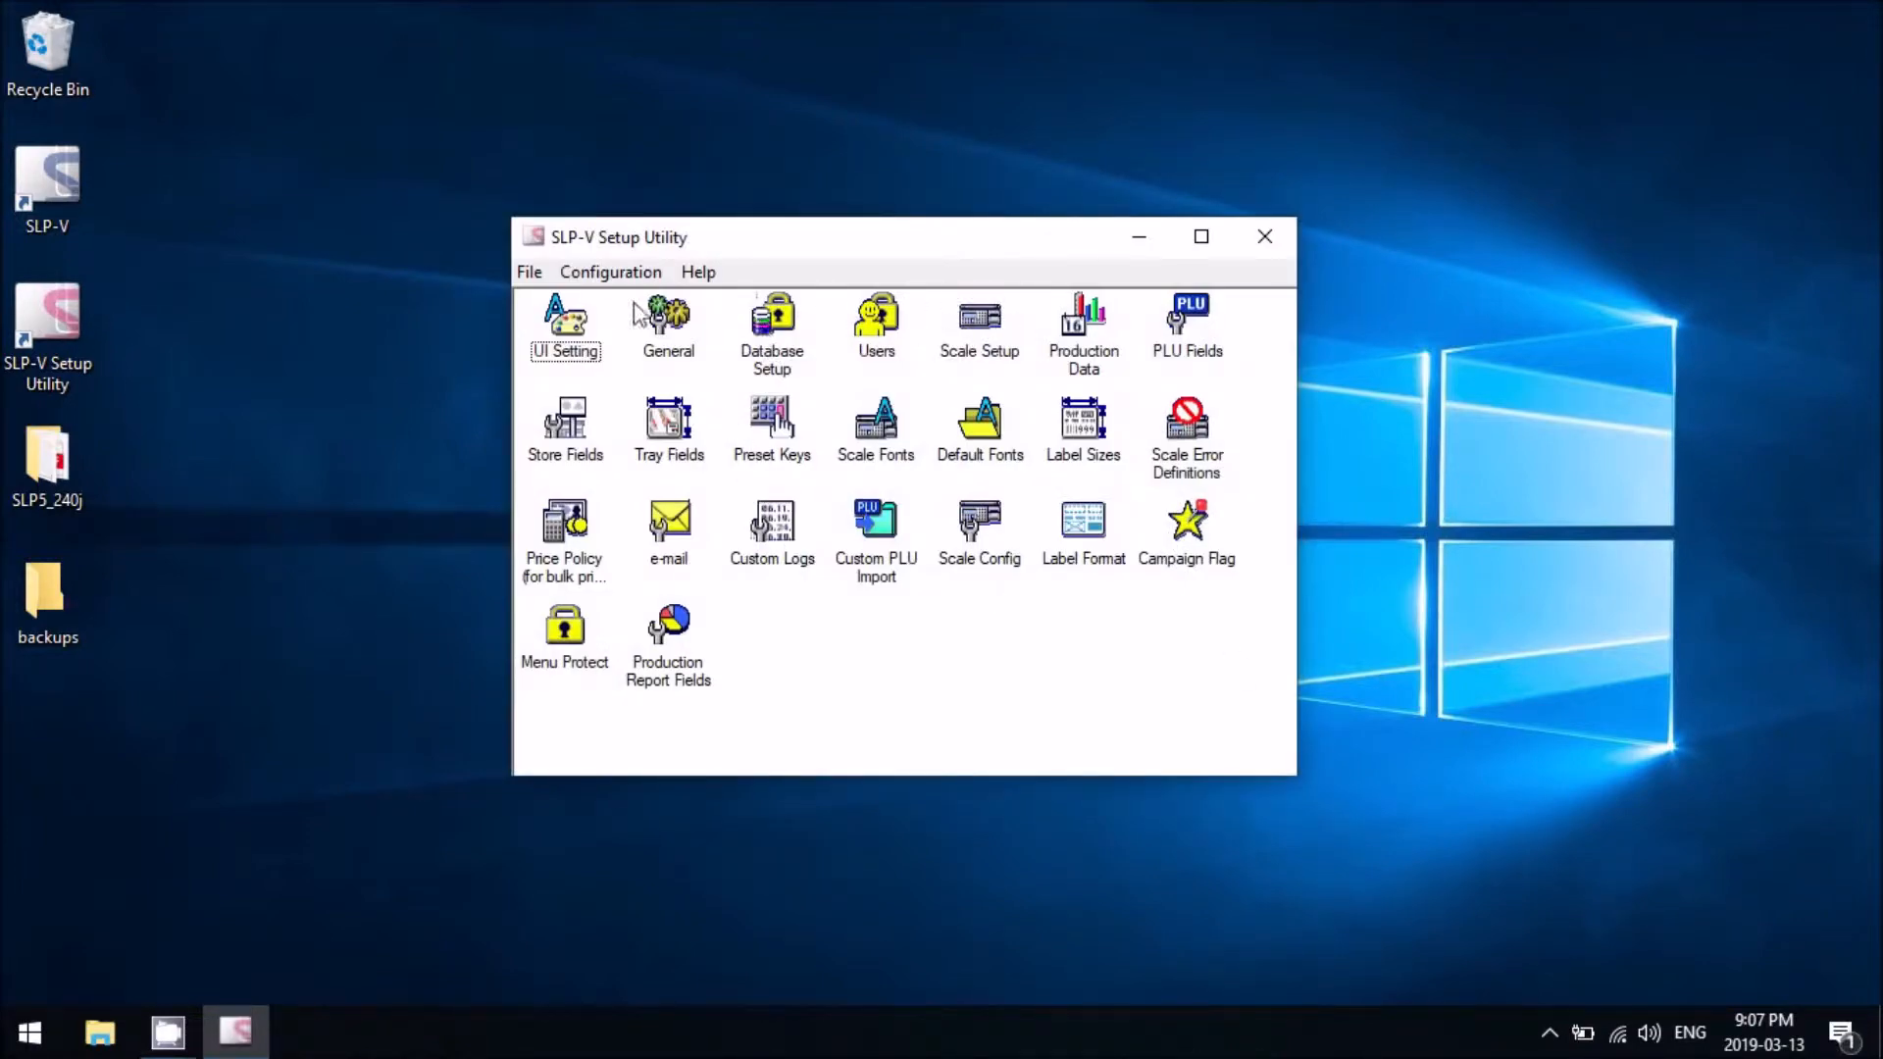
- Review the configured scales in Scale Setup and return to the main setup window
{"action": "left_click", "coordinate": [620, 275]}
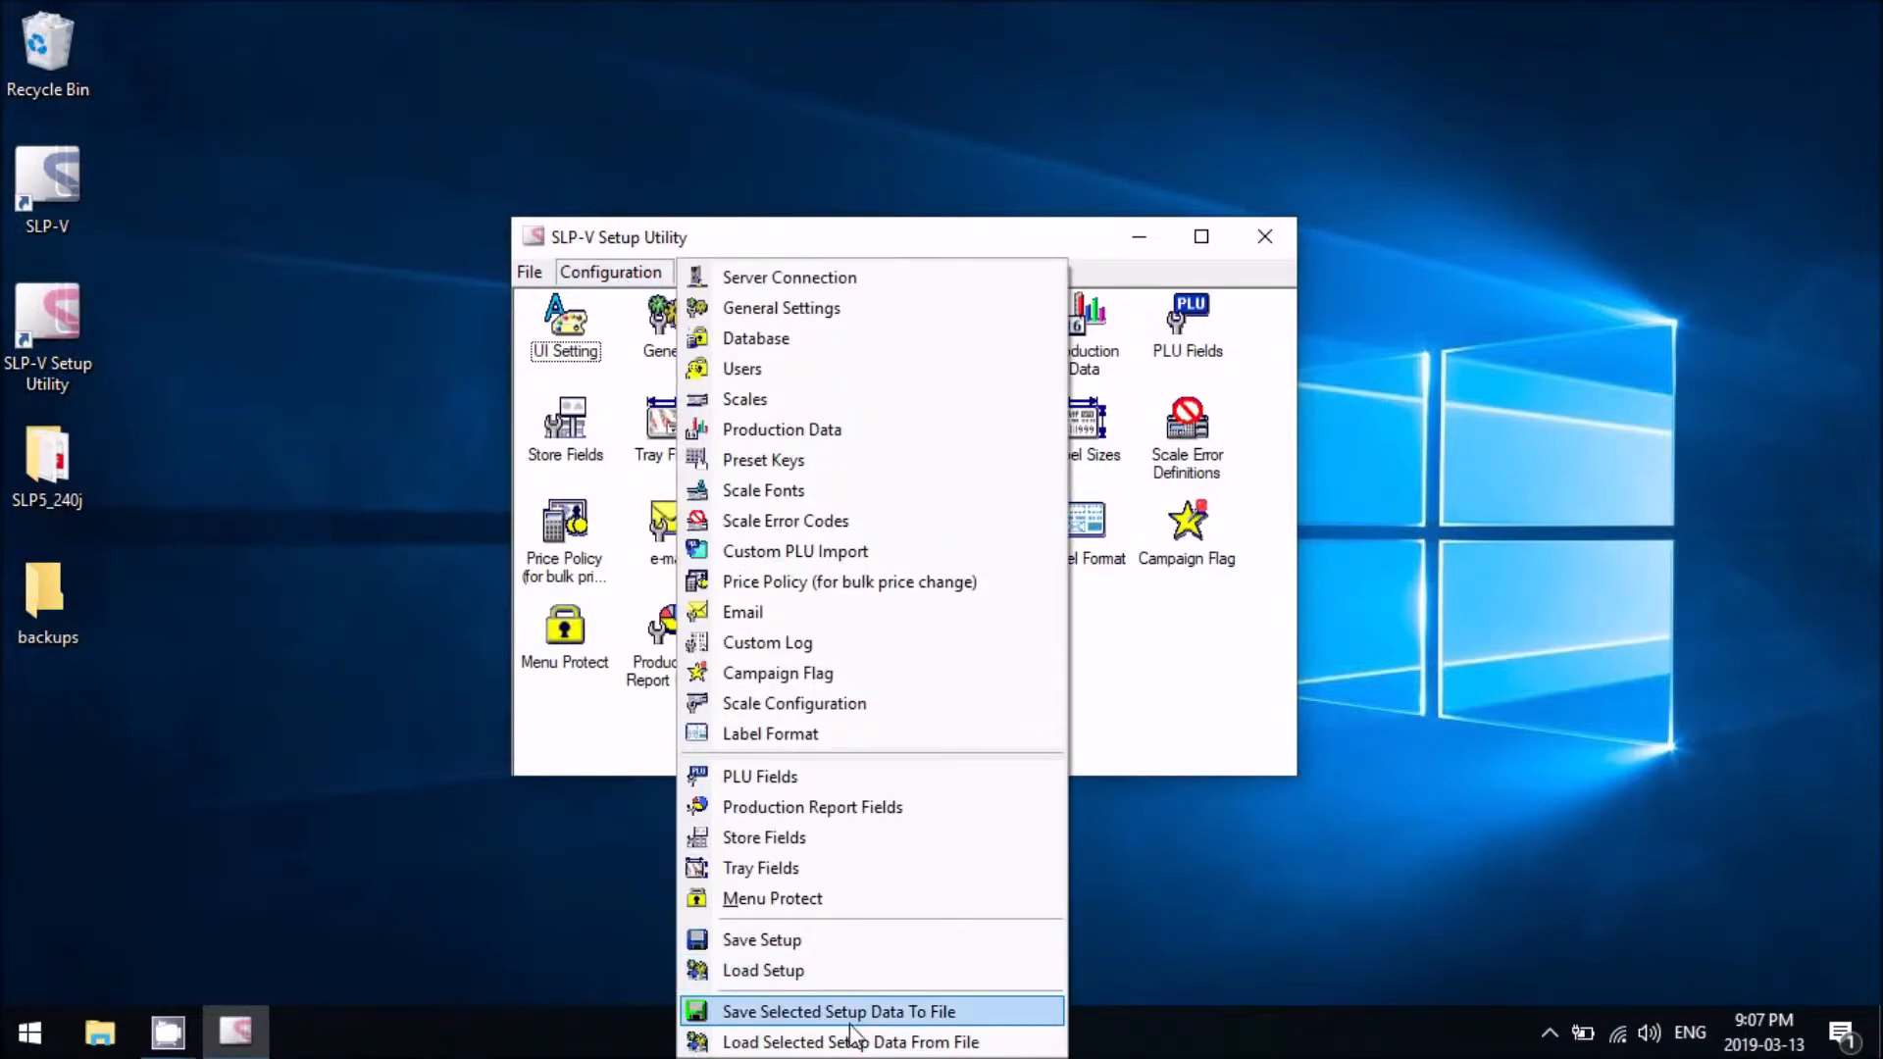
{"action": "left_click", "coordinate": [1168, 748]}
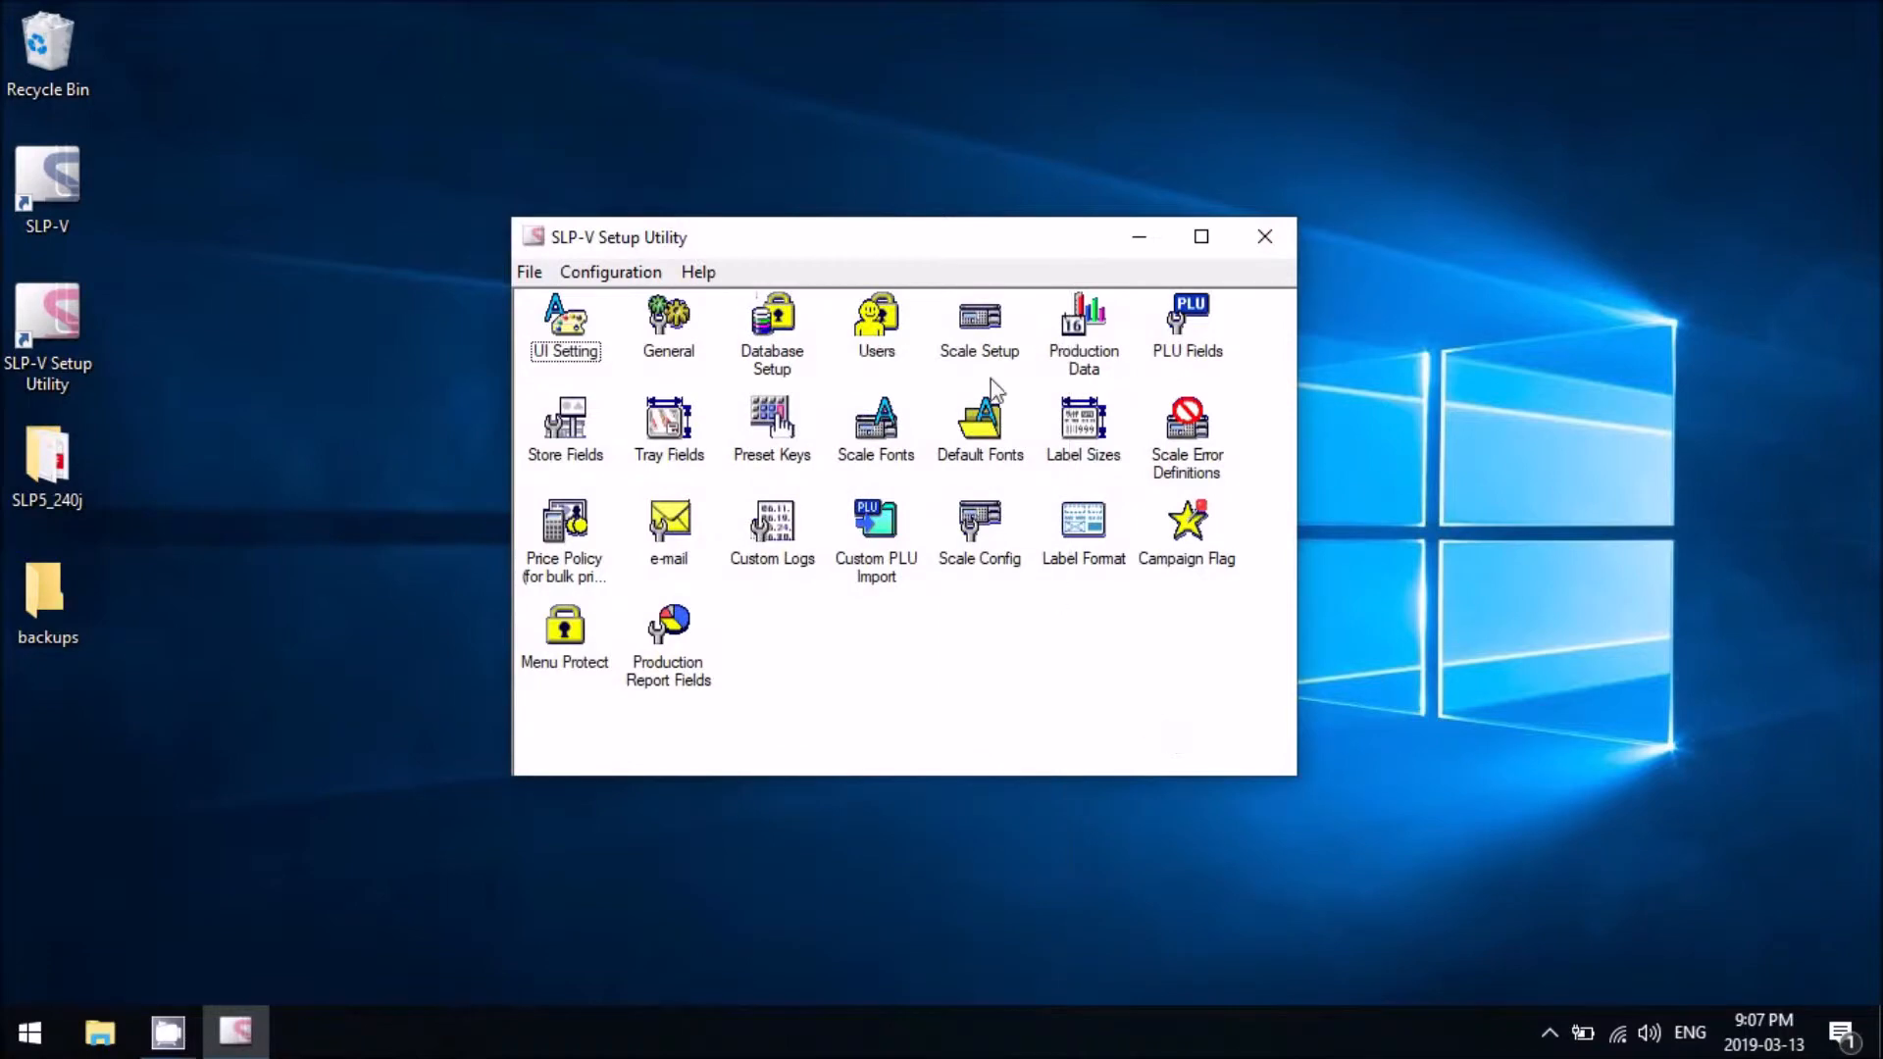
{"action": "left_click", "coordinate": [980, 319]}
{"action": "double_click", "coordinate": [983, 320]}
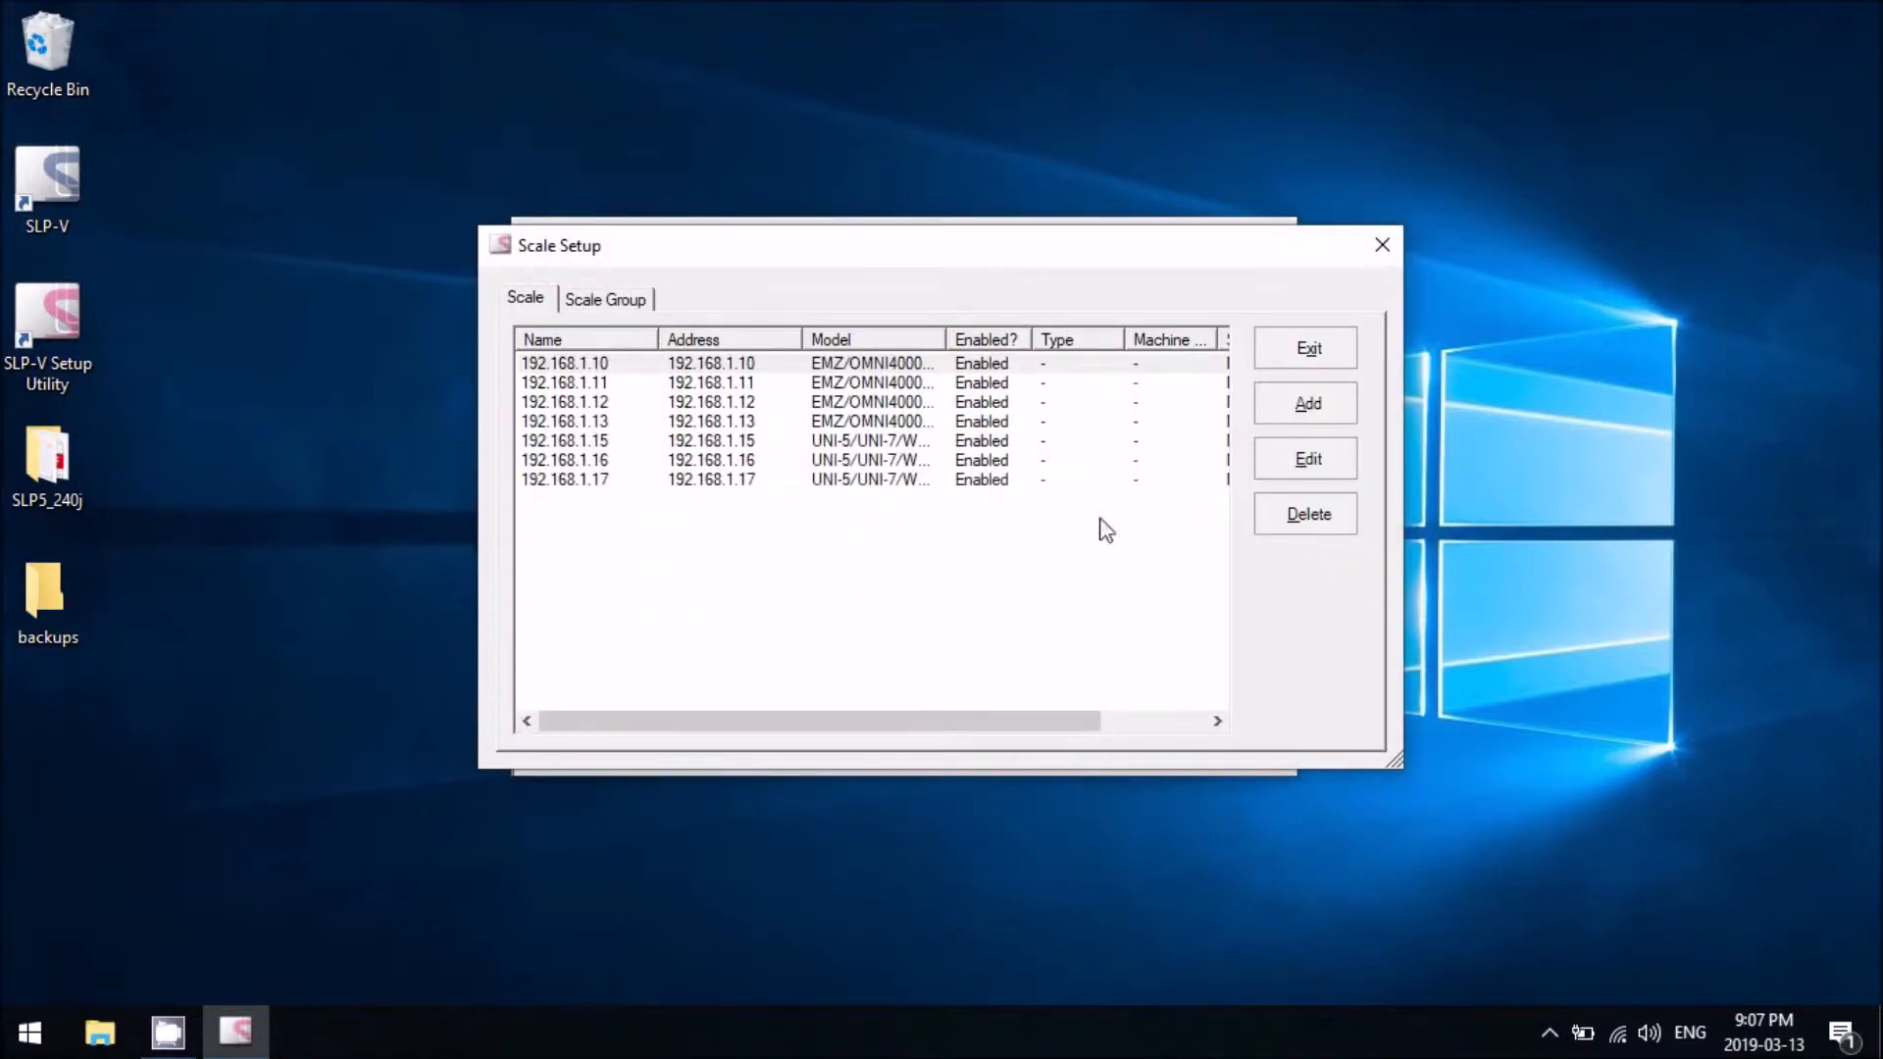
{"action": "left_click", "coordinate": [1305, 350]}
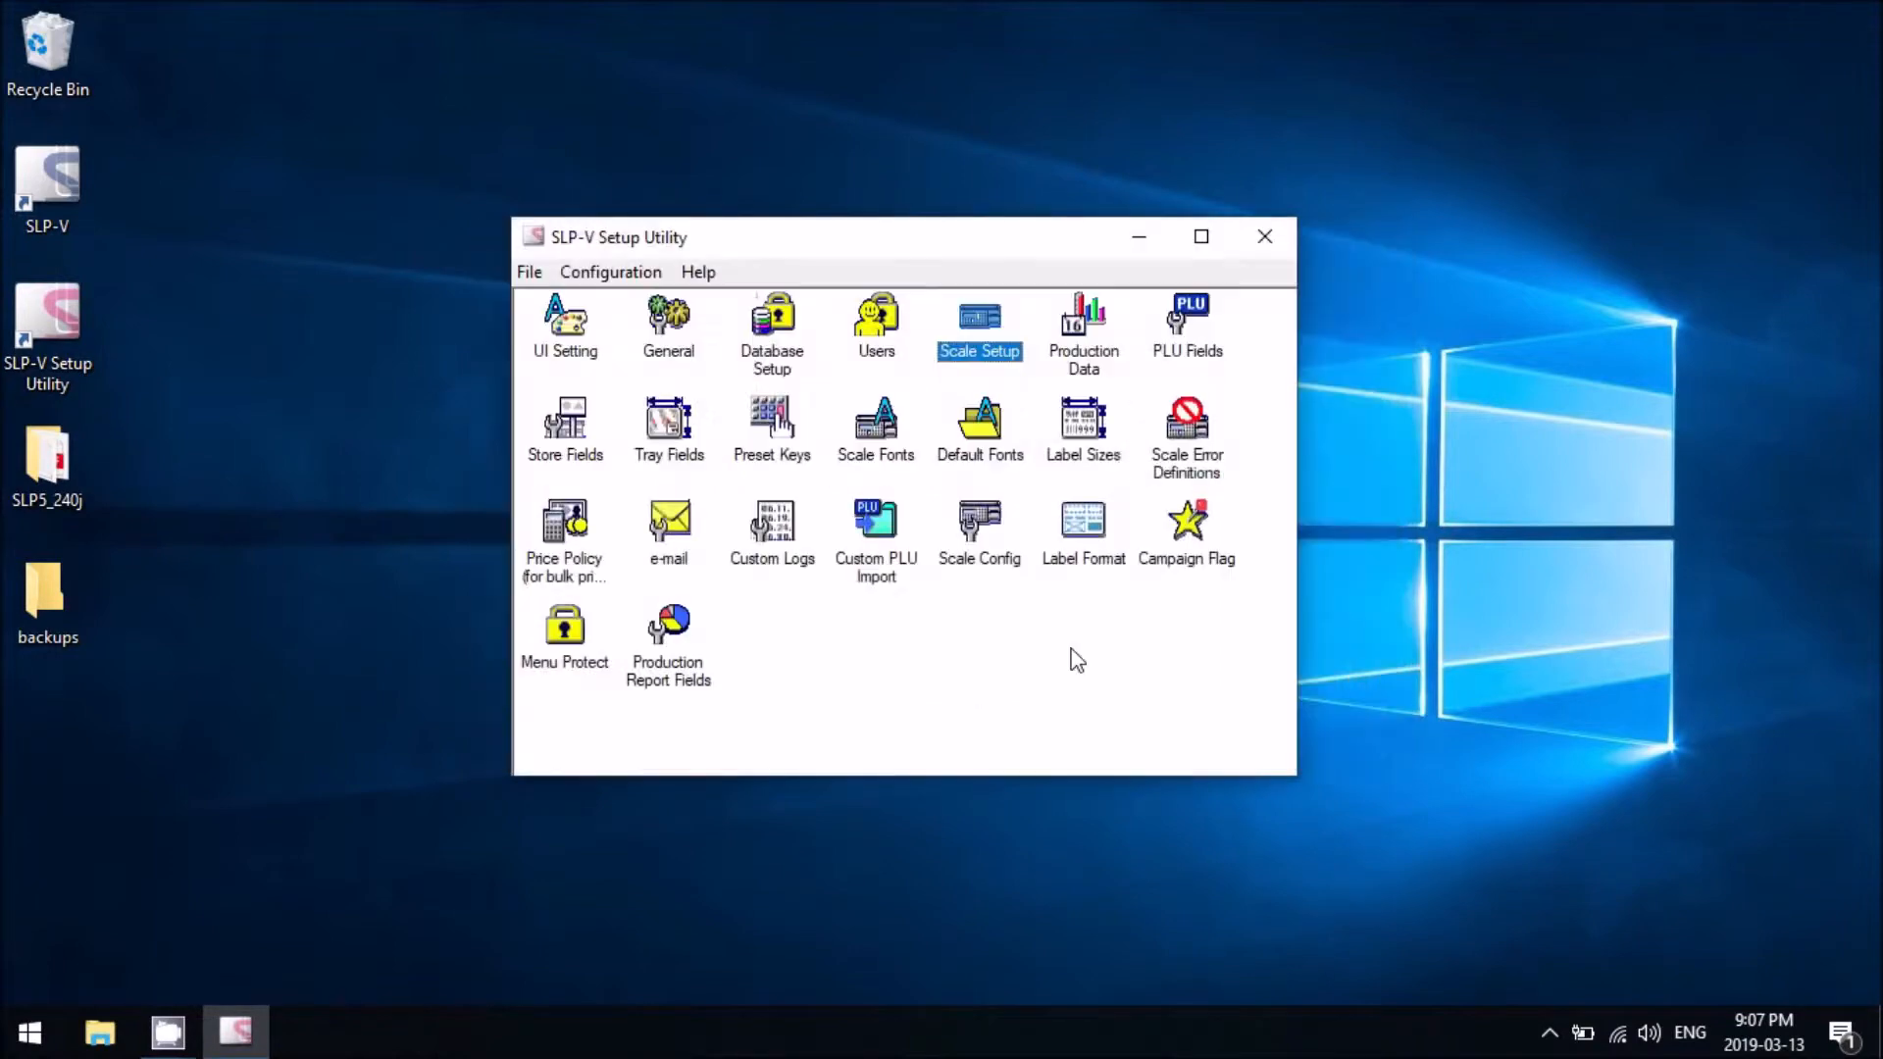
- Set the export file for selected setup data to scalesetup in the desktop backups folder
{"action": "left_click", "coordinate": [632, 283]}
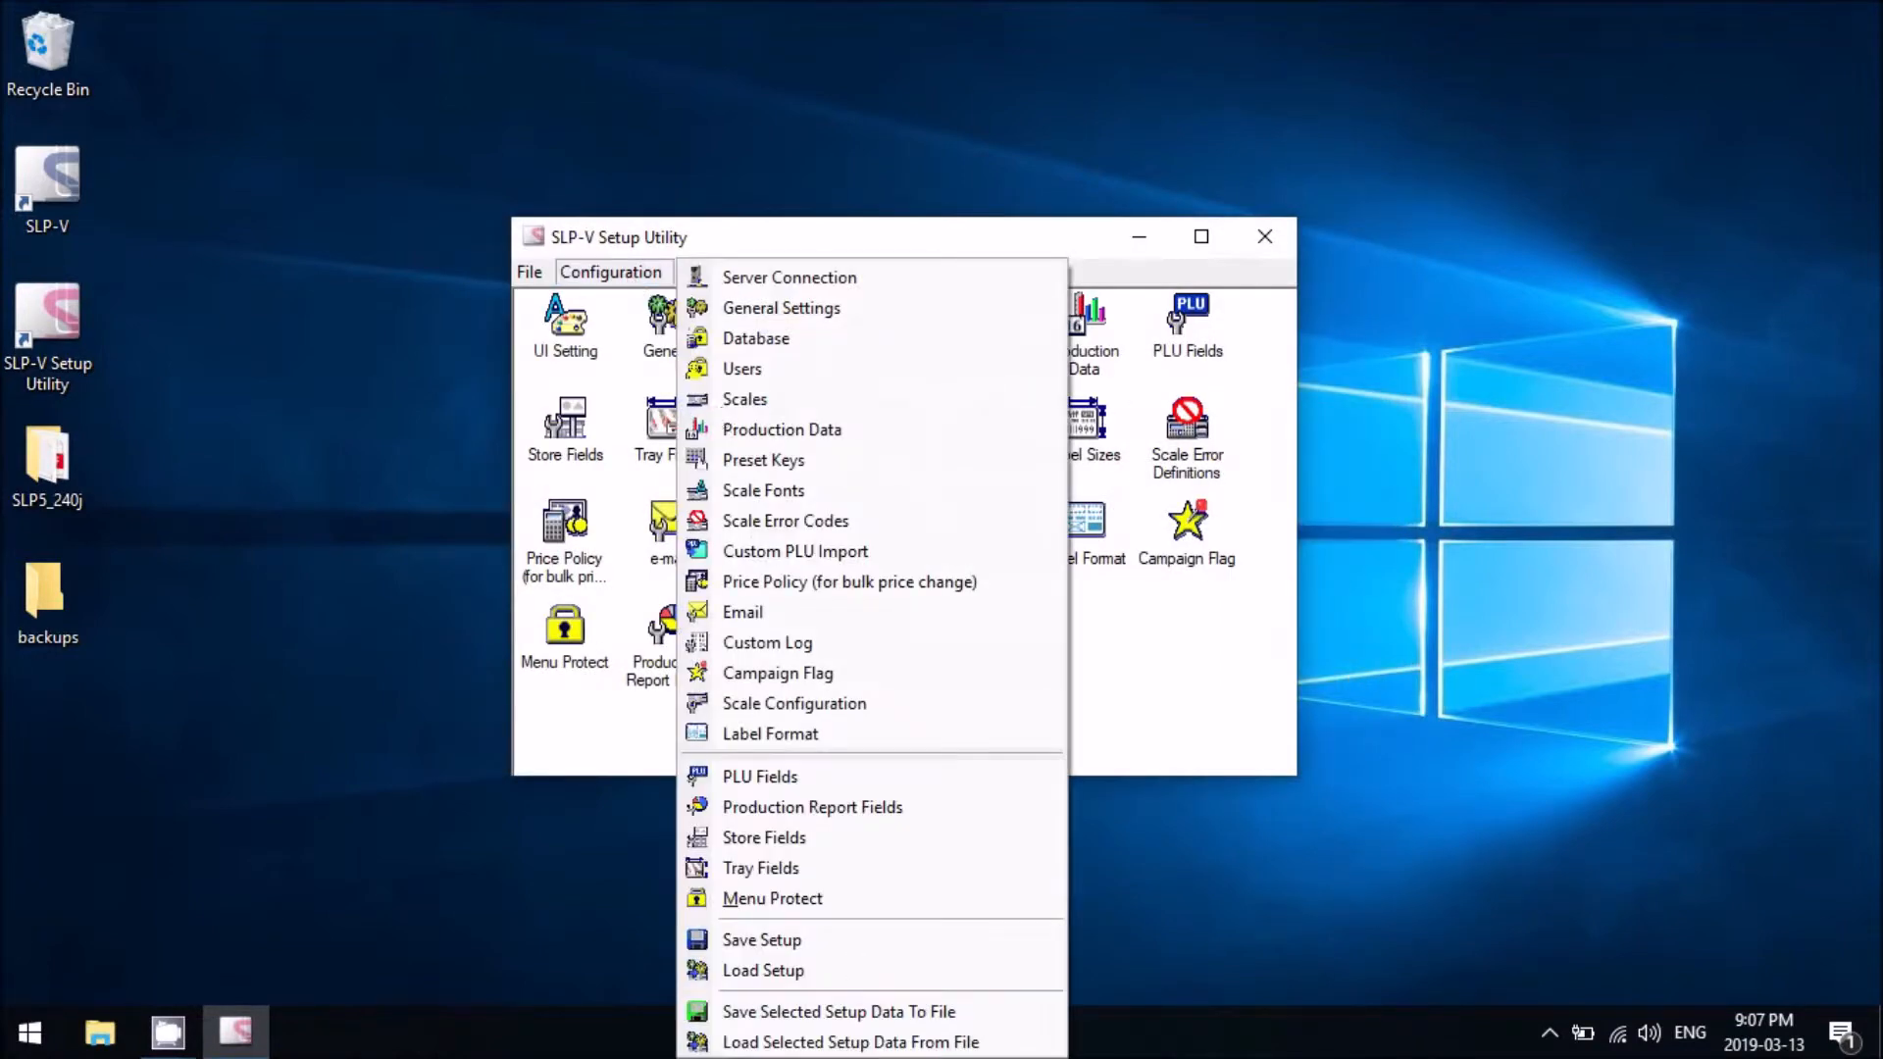
{"action": "left_click", "coordinate": [840, 1013]}
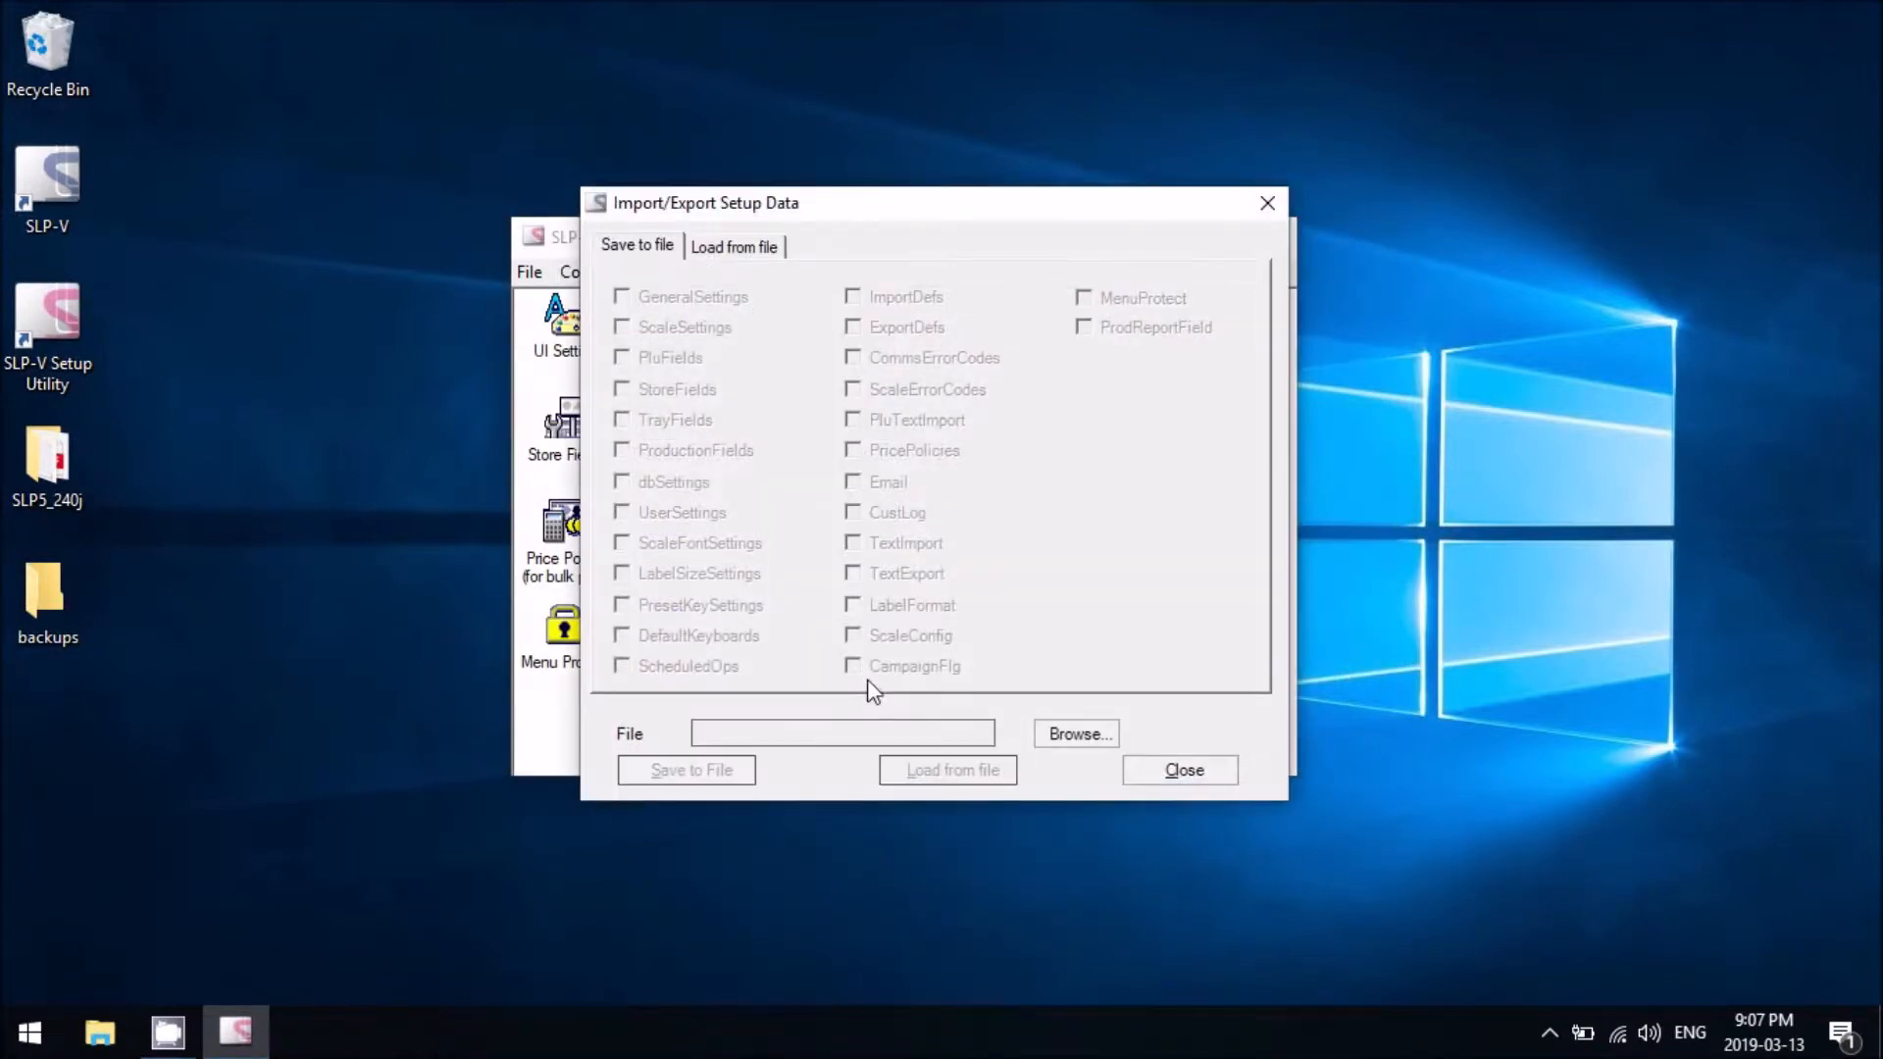
{"action": "left_click", "coordinate": [1078, 735]}
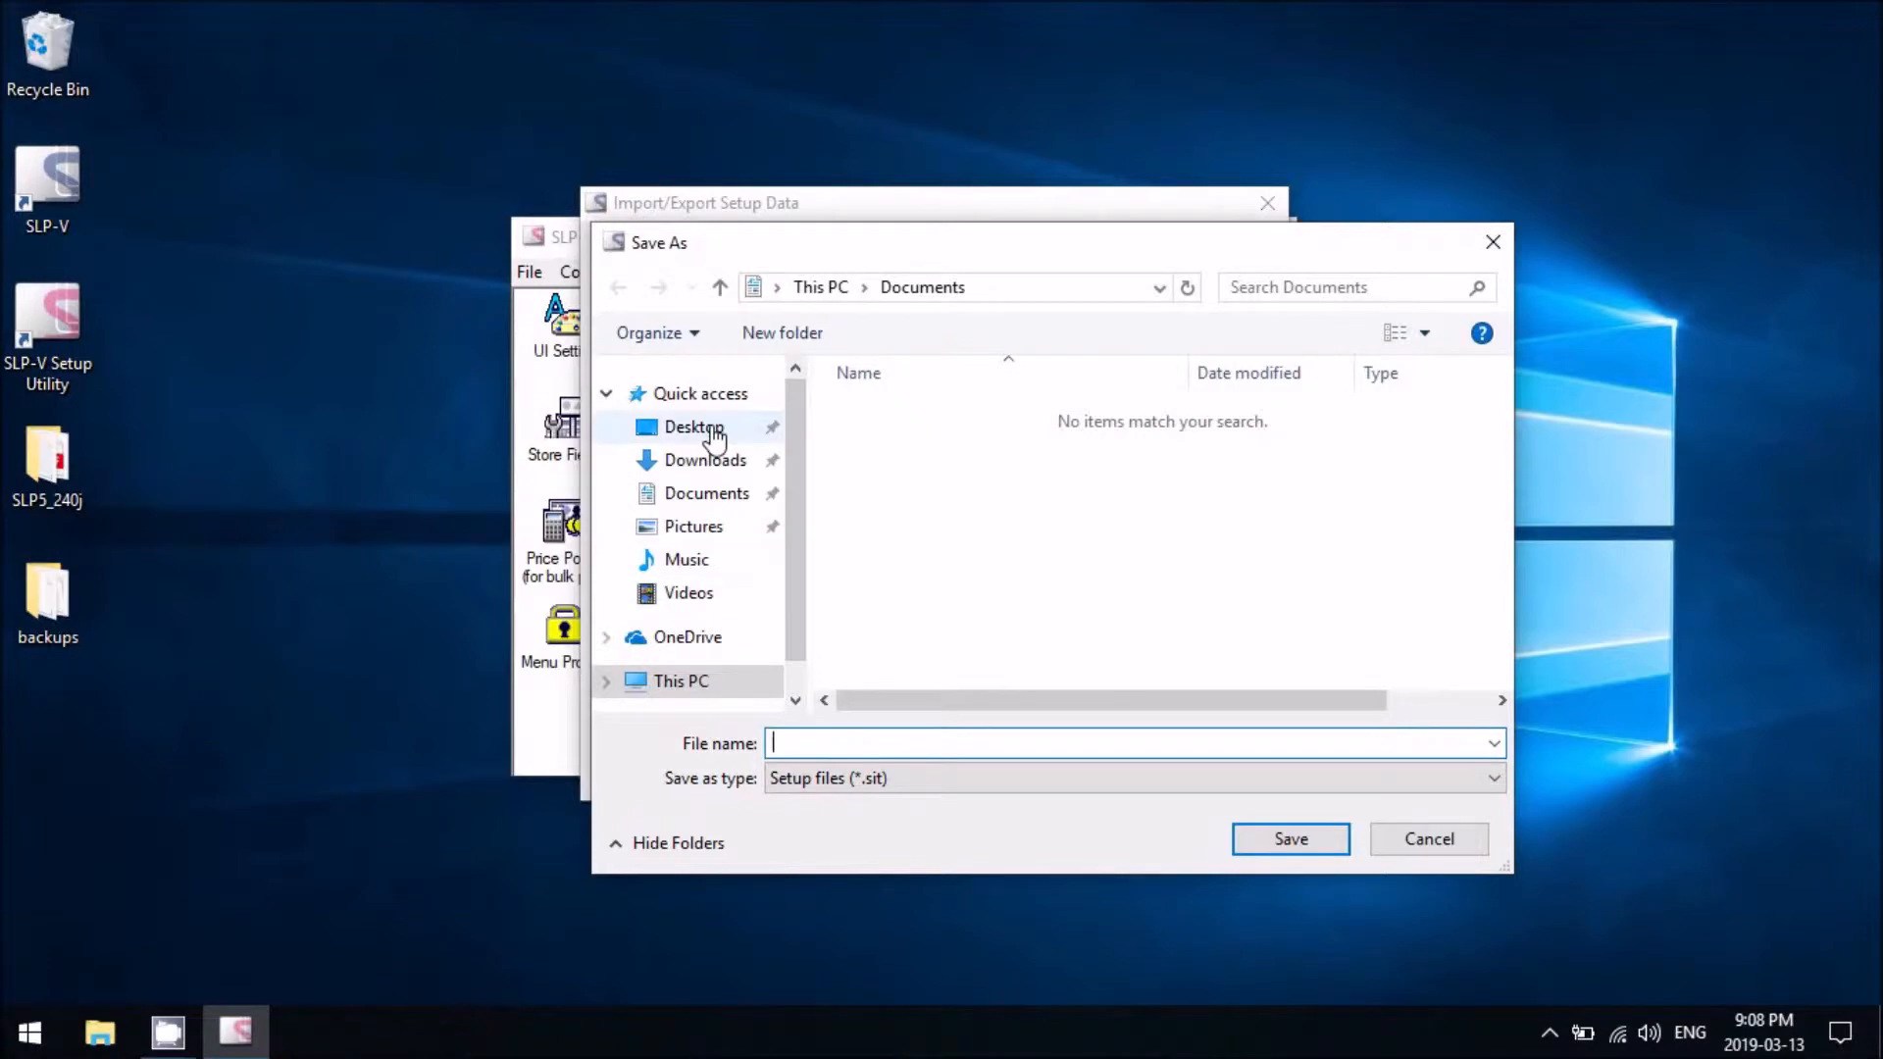
{"action": "left_click", "coordinate": [714, 437]}
{"action": "double_click", "coordinate": [914, 412]}
{"action": "left_click", "coordinate": [857, 746]}
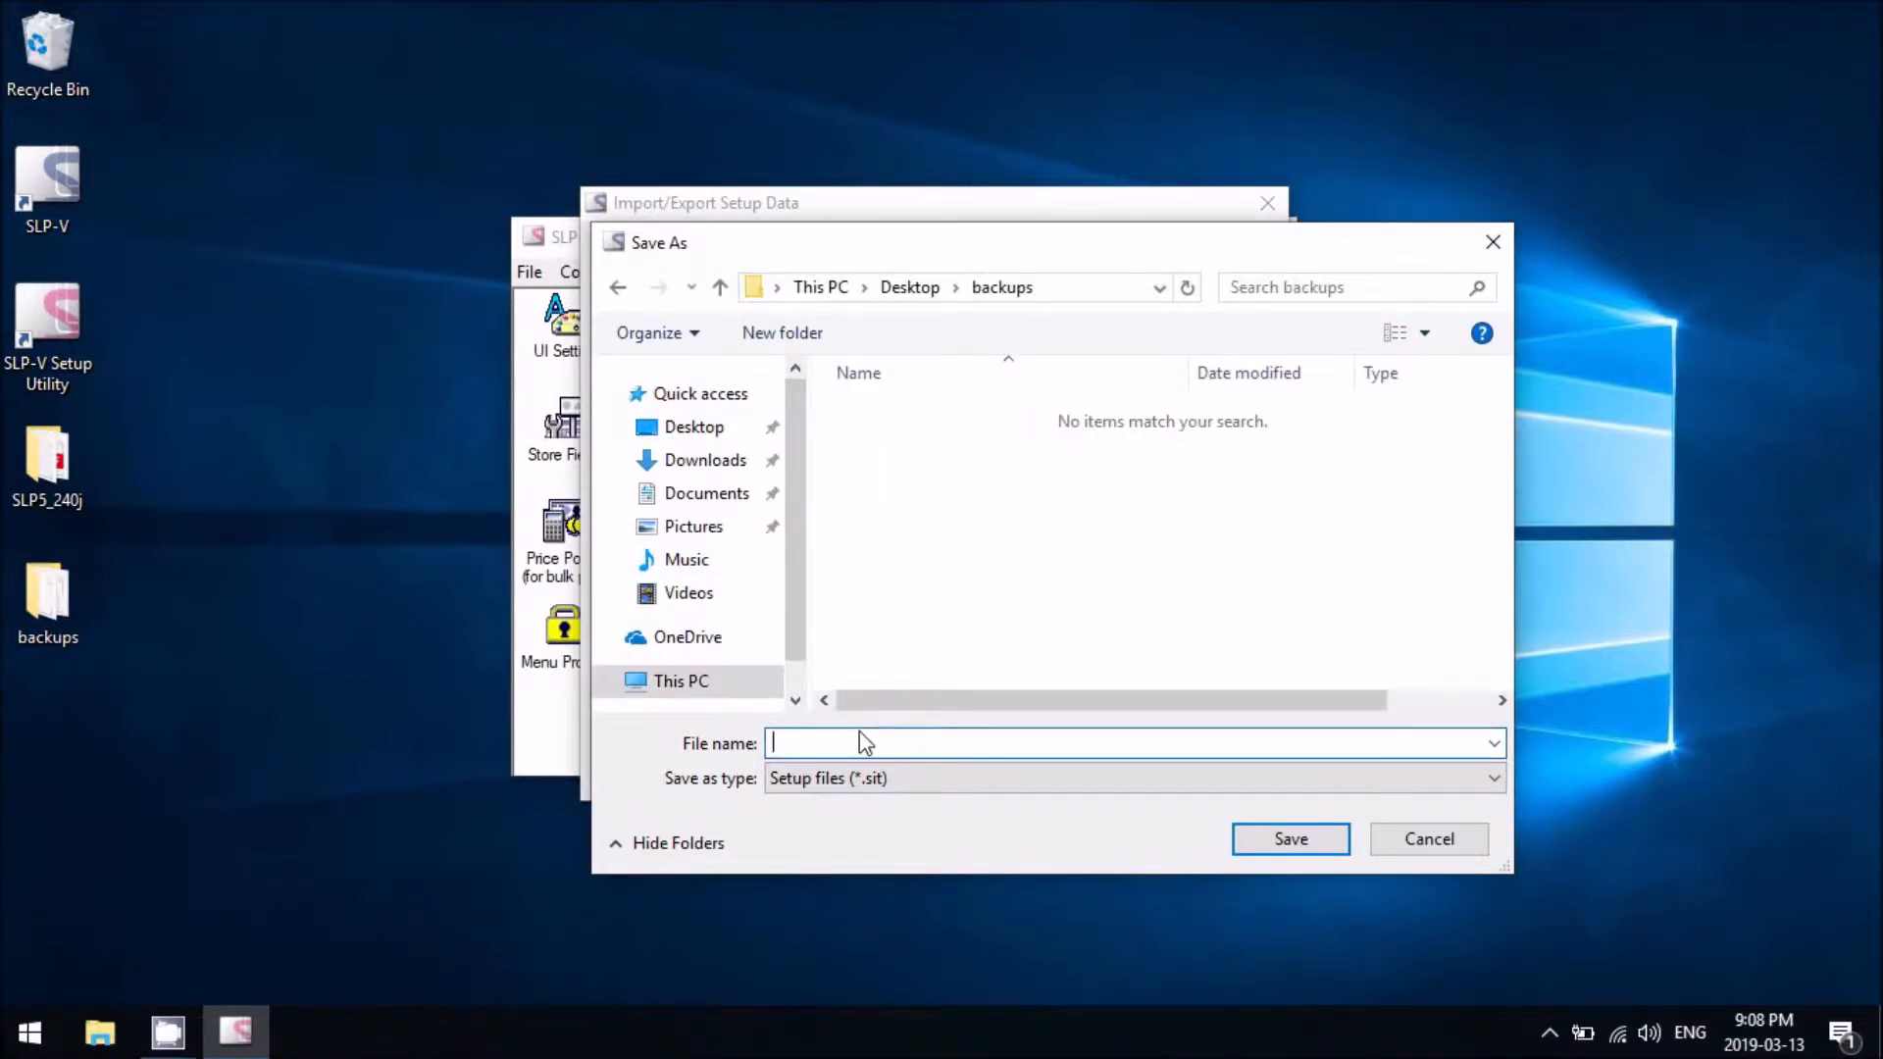
{"action": "type", "text": "scalesetup"}
{"action": "left_click", "coordinate": [1310, 846]}
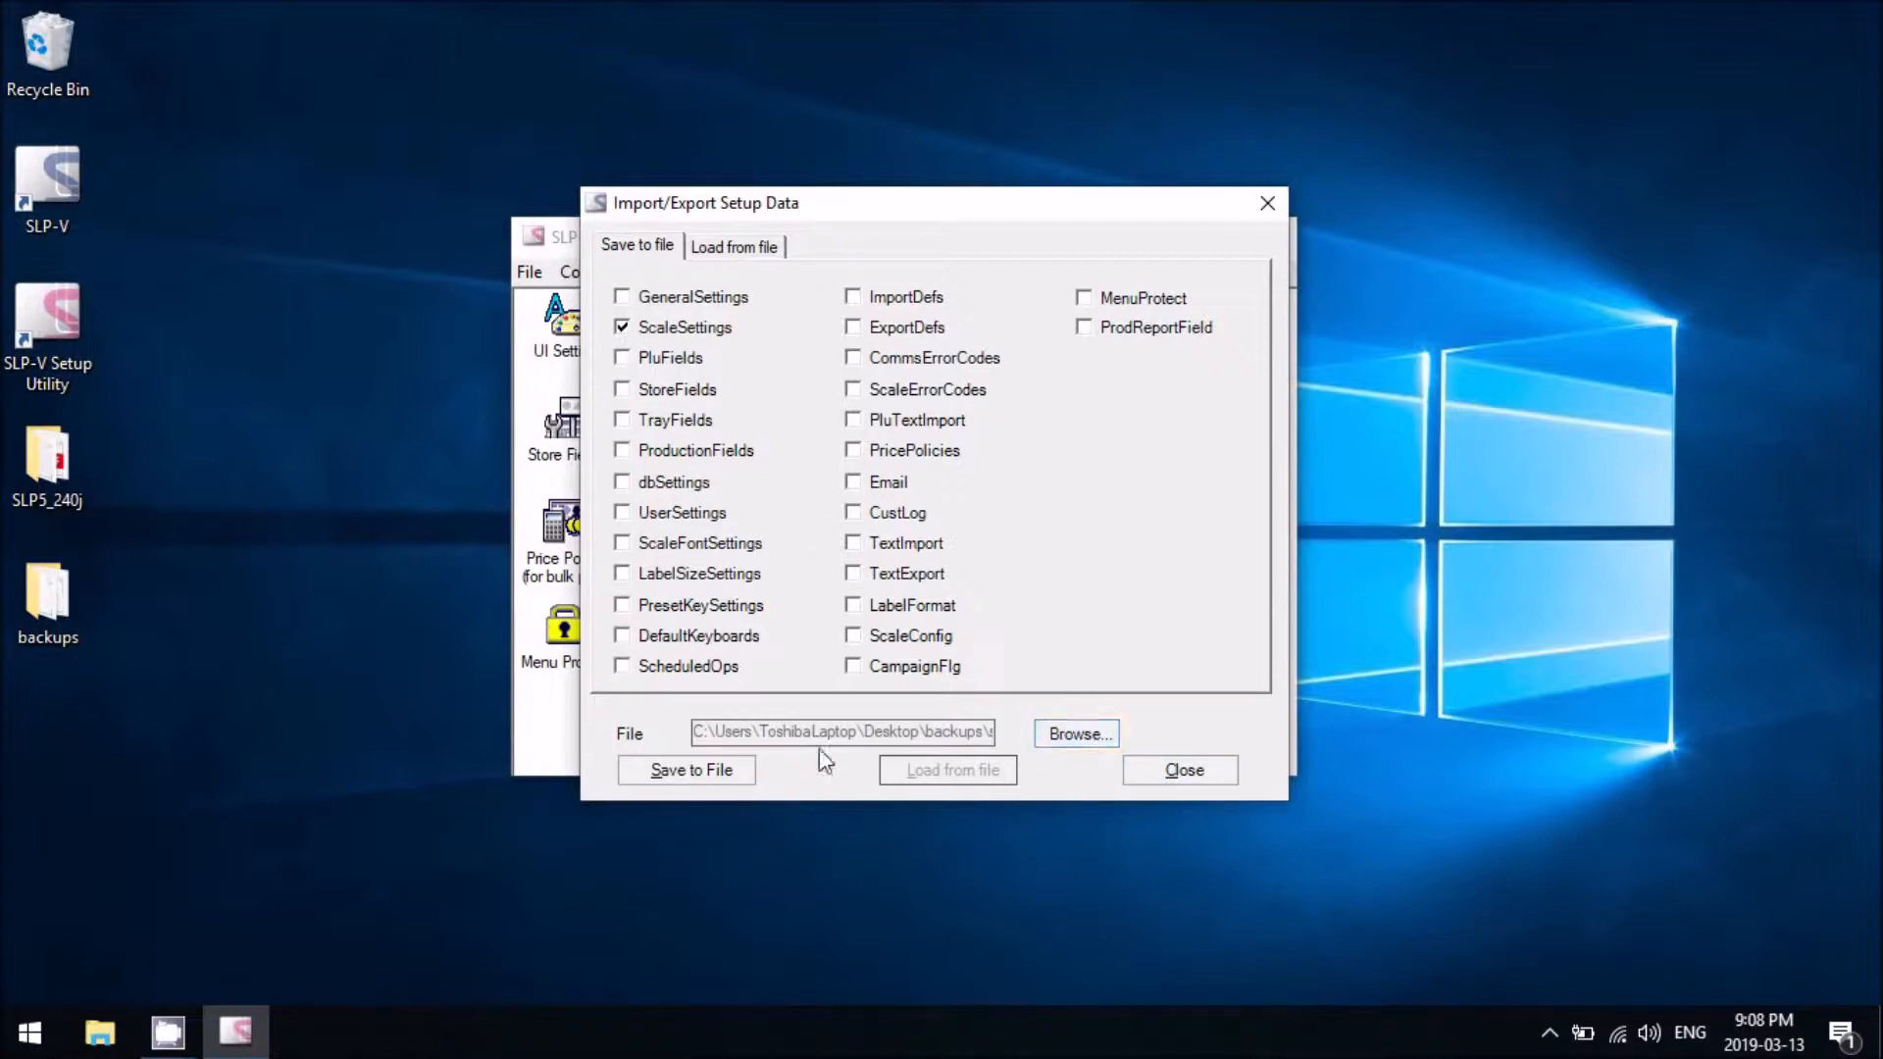
- Export only ScaleSettings to the chosen setup file and exit SLP-V Setup Utility
{"action": "left_click", "coordinate": [716, 774]}
{"action": "left_click", "coordinate": [996, 595]}
{"action": "left_click", "coordinate": [1167, 775]}
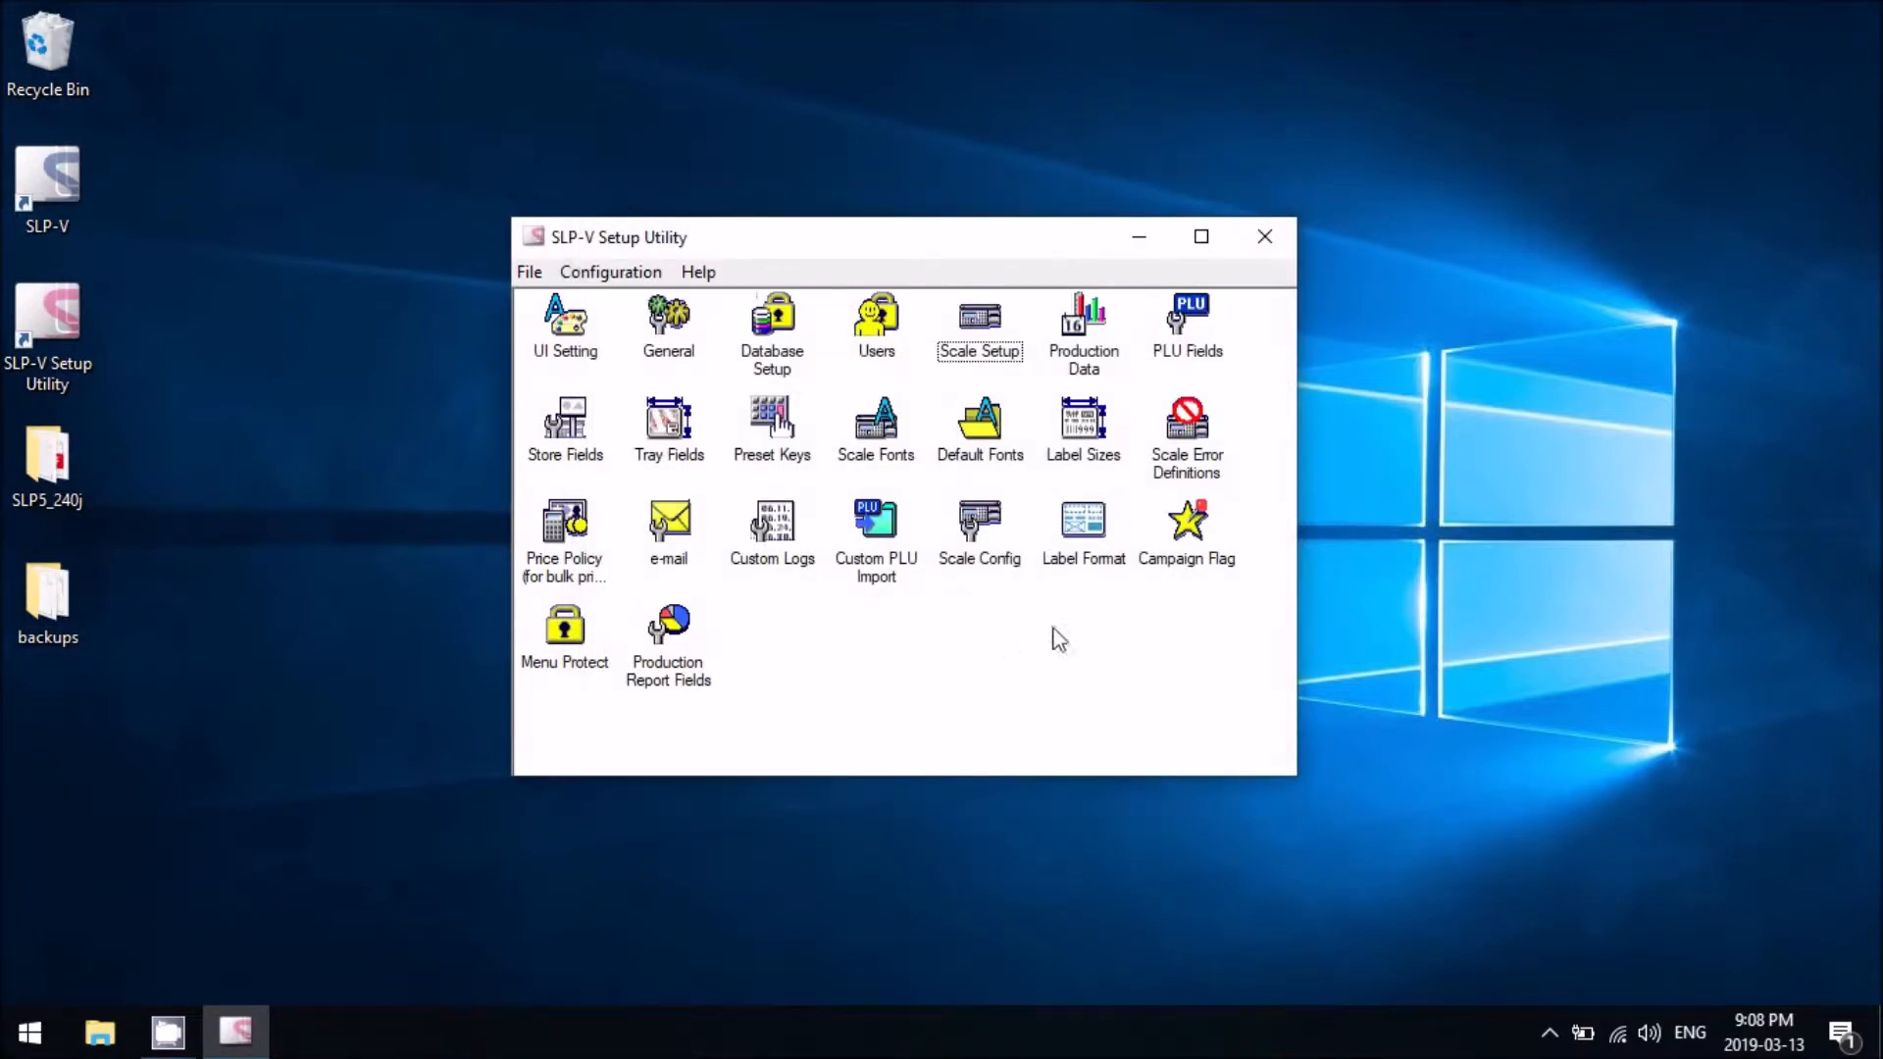
{"action": "left_click", "coordinate": [1270, 250]}
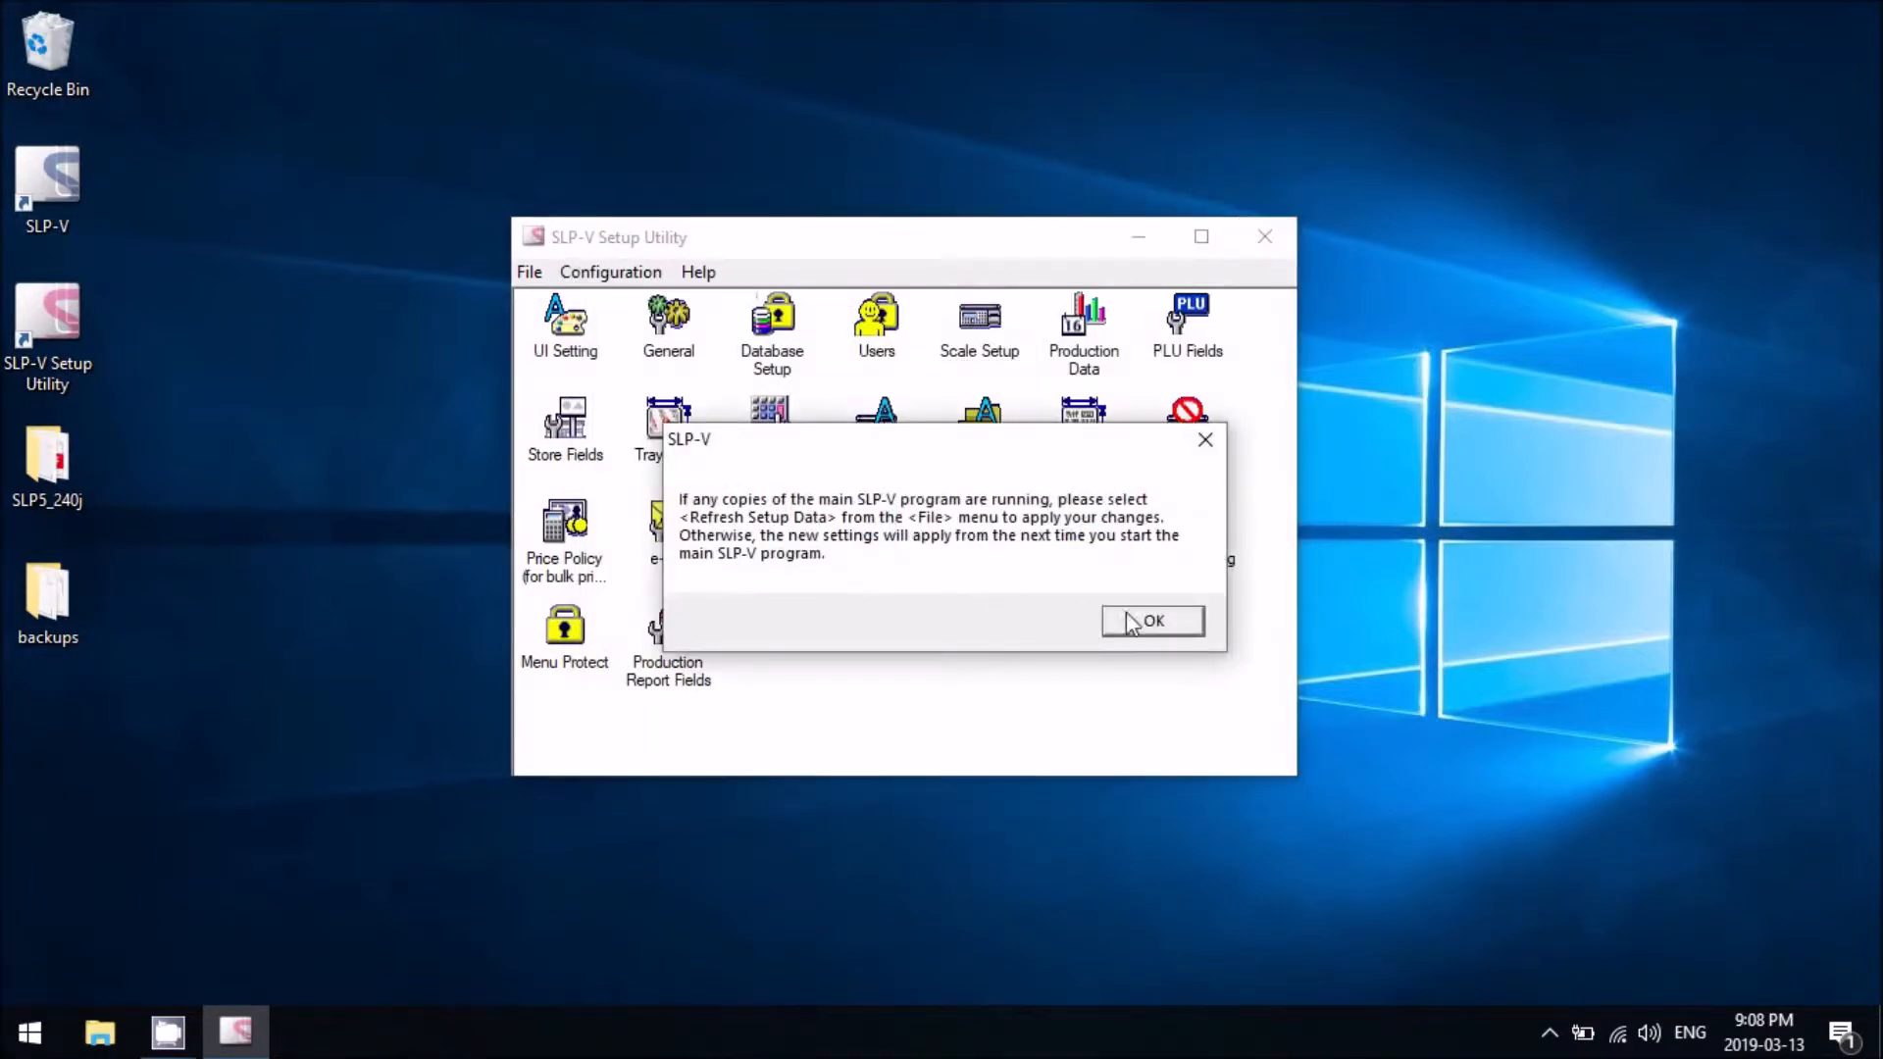
{"action": "left_click", "coordinate": [1159, 618]}
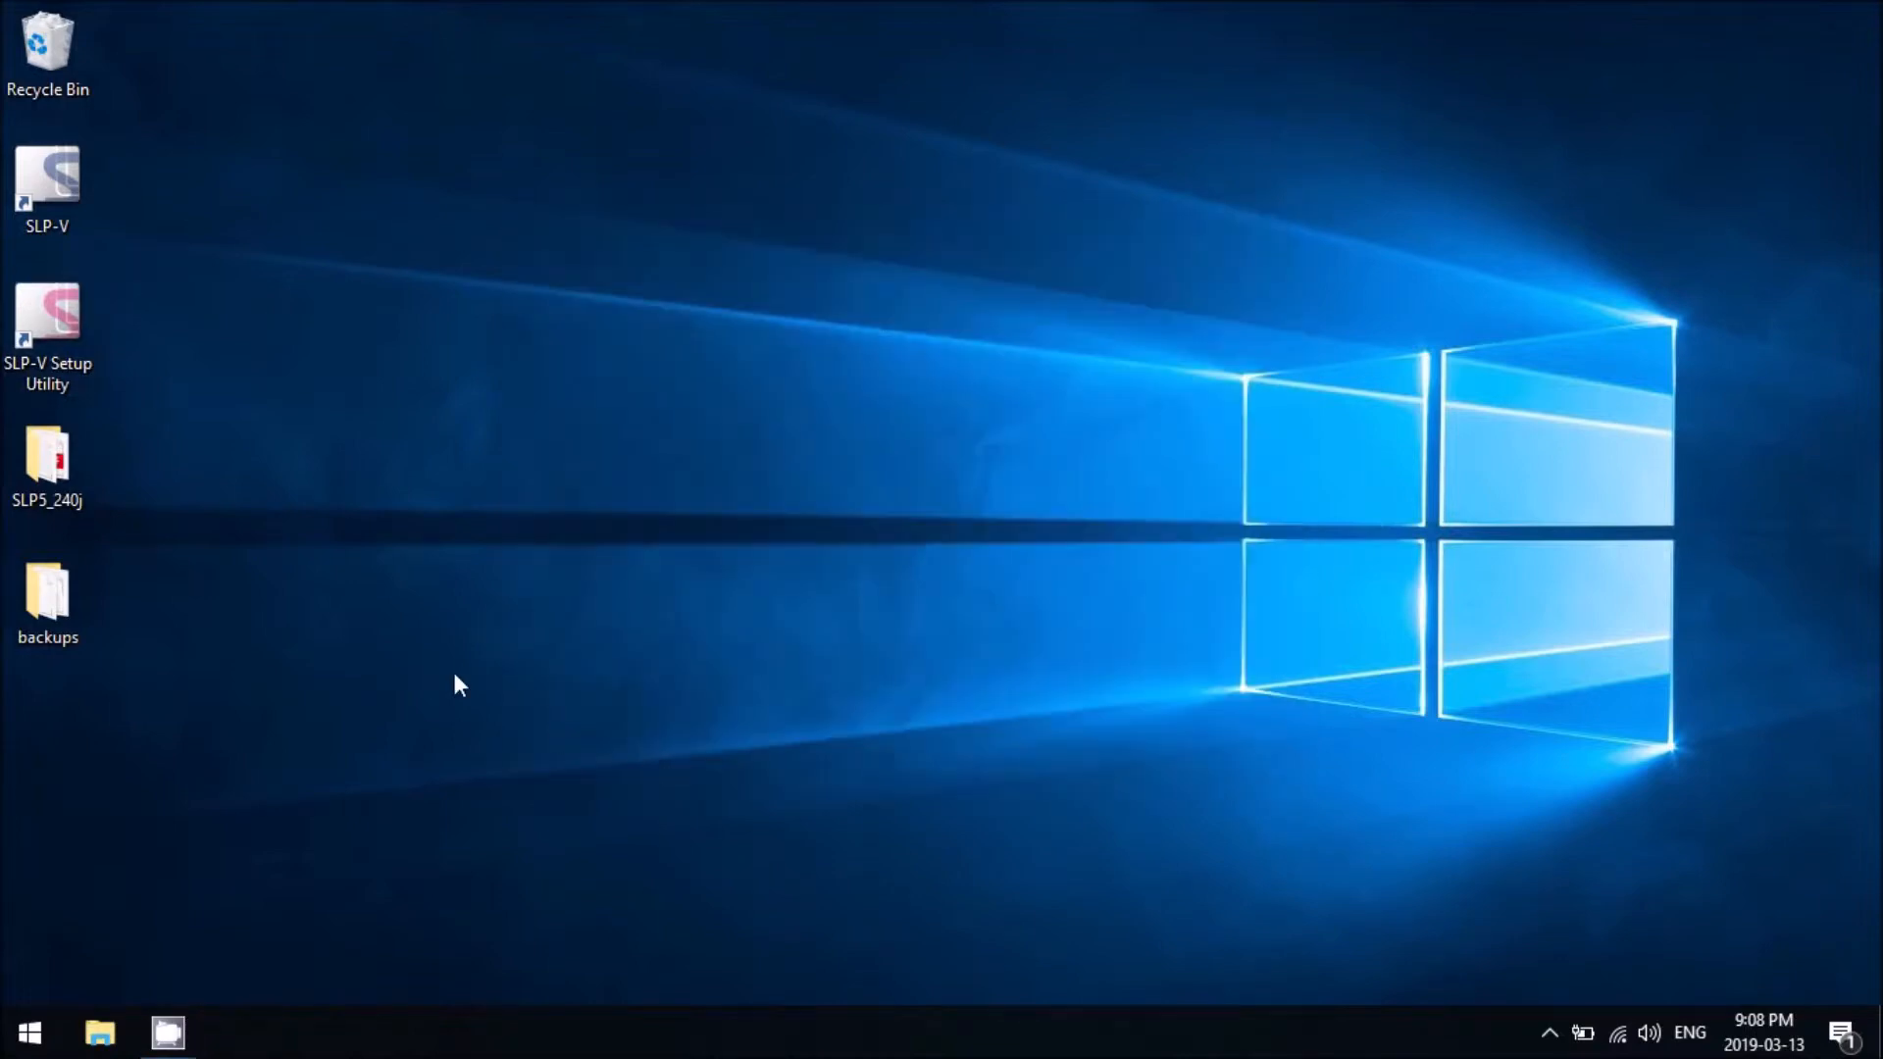
- Run the SLP5_240j installer from its Installation program folder as administrator, allow it past the Windows security prompts, and close the folder
{"action": "left_click", "coordinate": [59, 453]}
{"action": "key", "text": "Return"}
{"action": "left_click", "coordinate": [645, 312]}
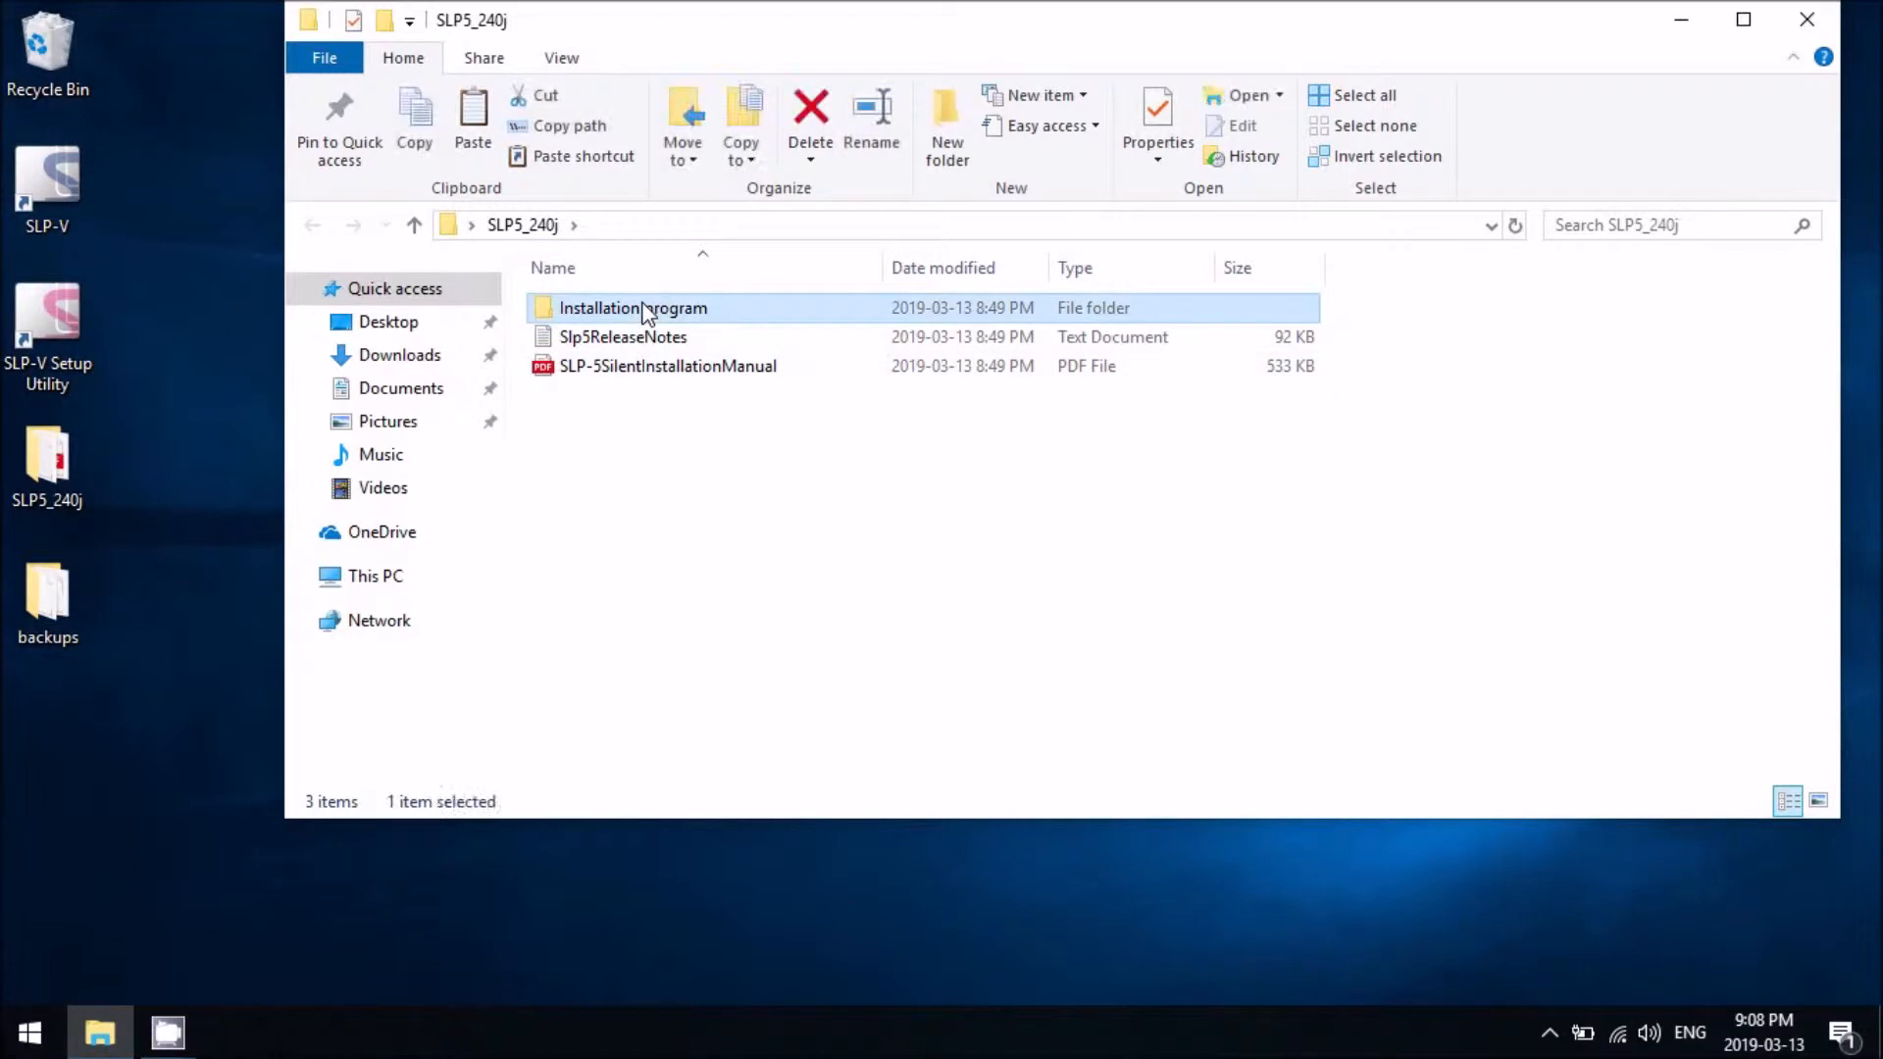
{"action": "double_click", "coordinate": [644, 312]}
{"action": "right_click", "coordinate": [608, 339]}
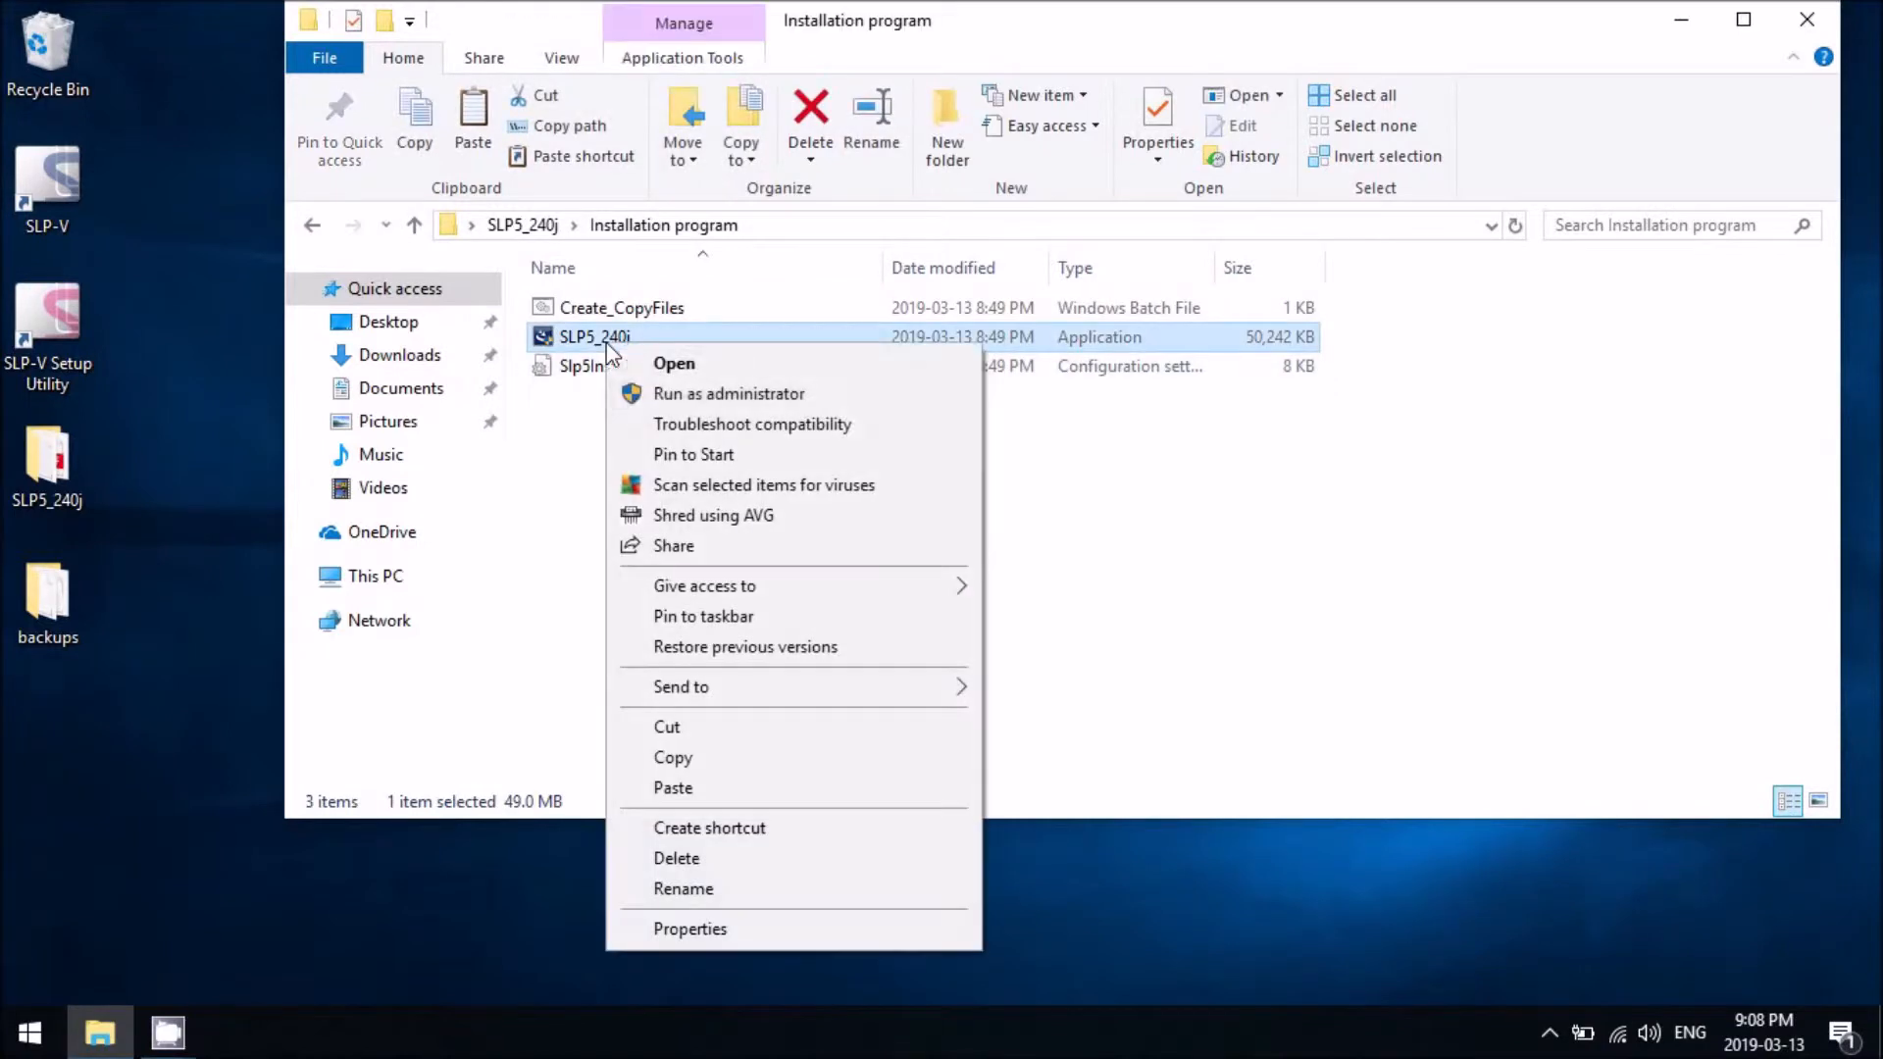
{"action": "left_click", "coordinate": [662, 395]}
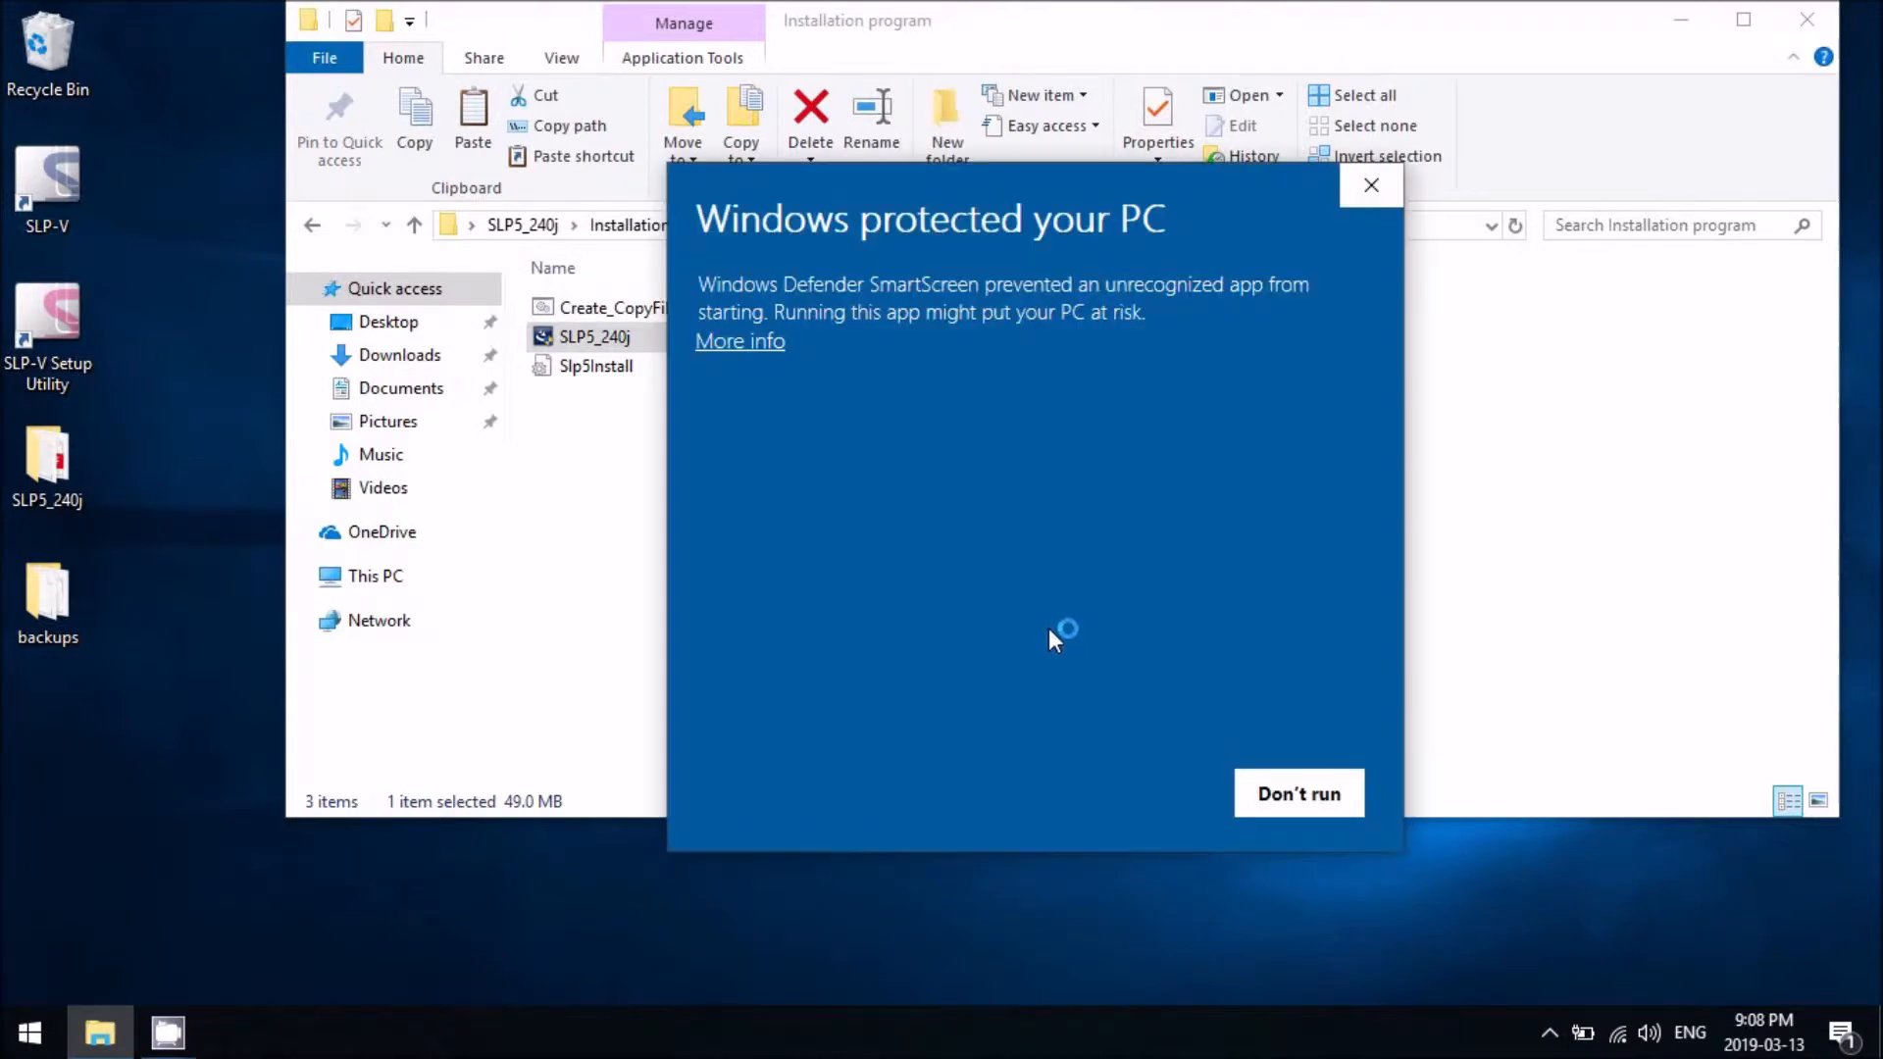
{"action": "left_click", "coordinate": [774, 344]}
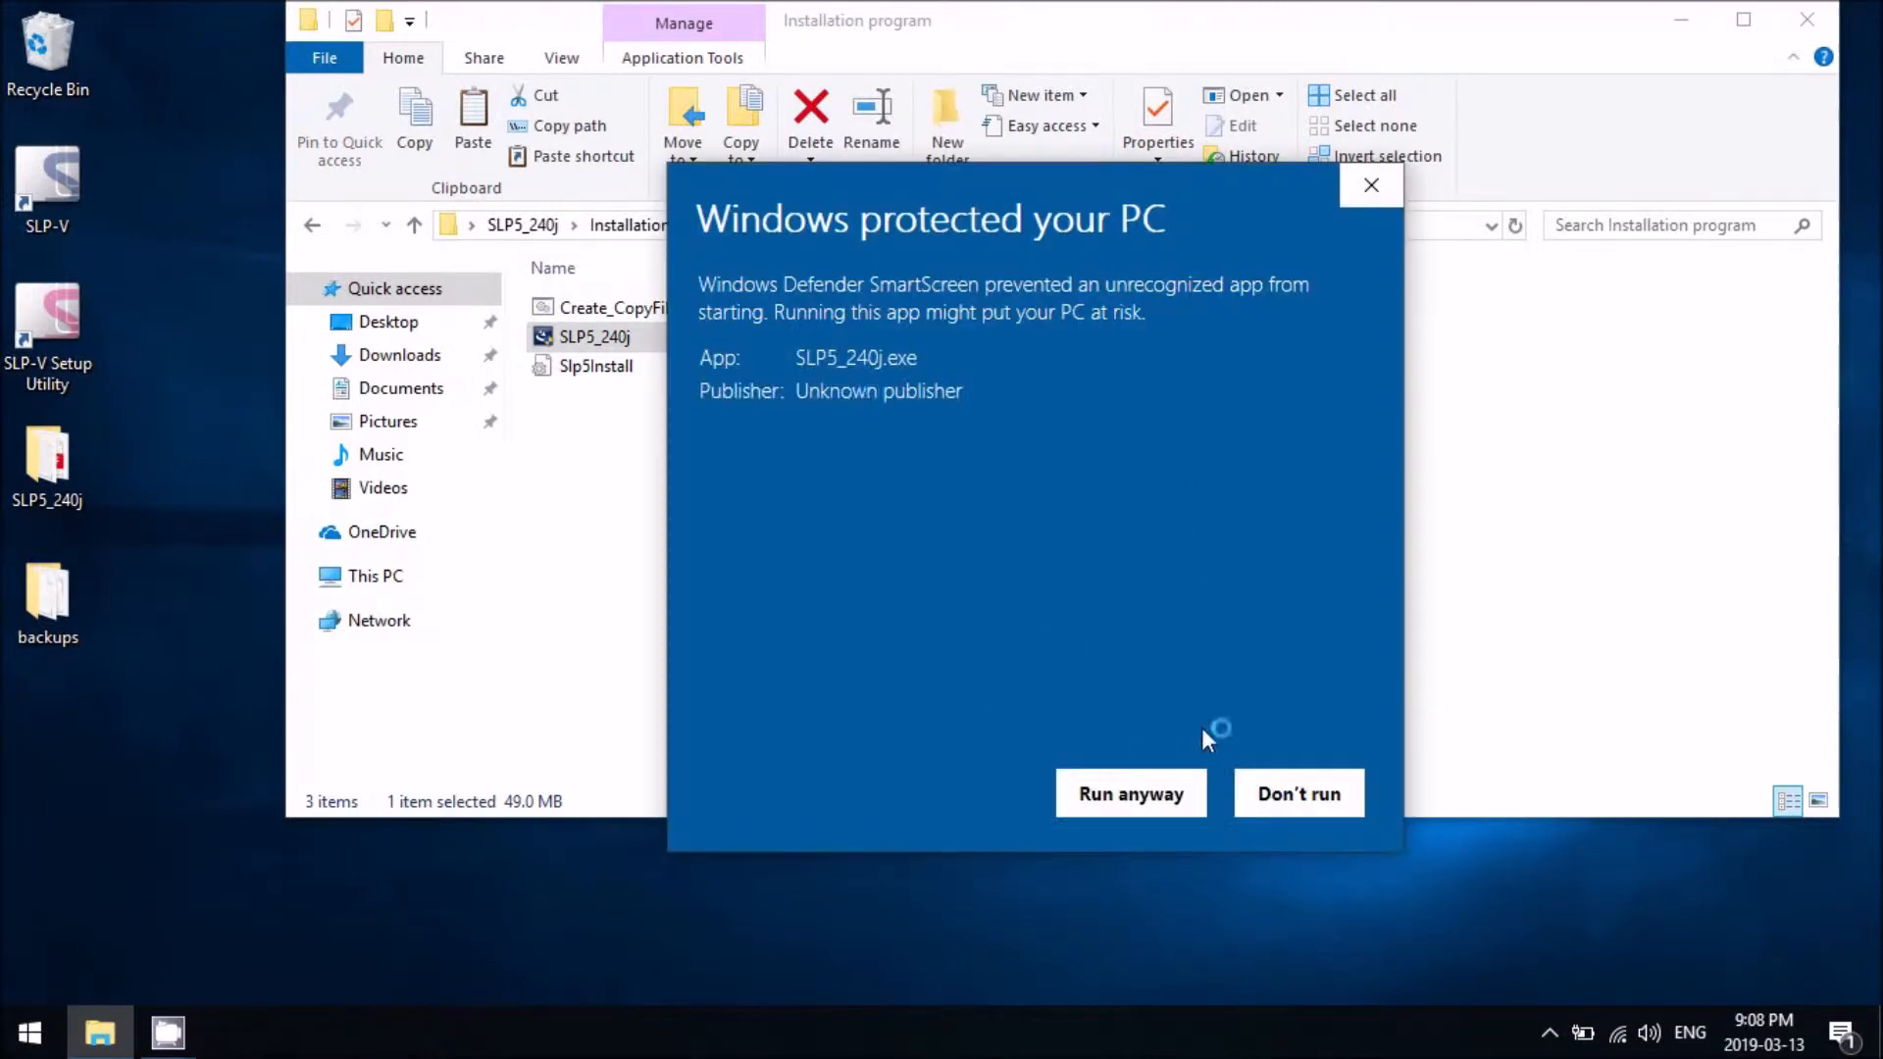
{"action": "left_click", "coordinate": [1145, 792]}
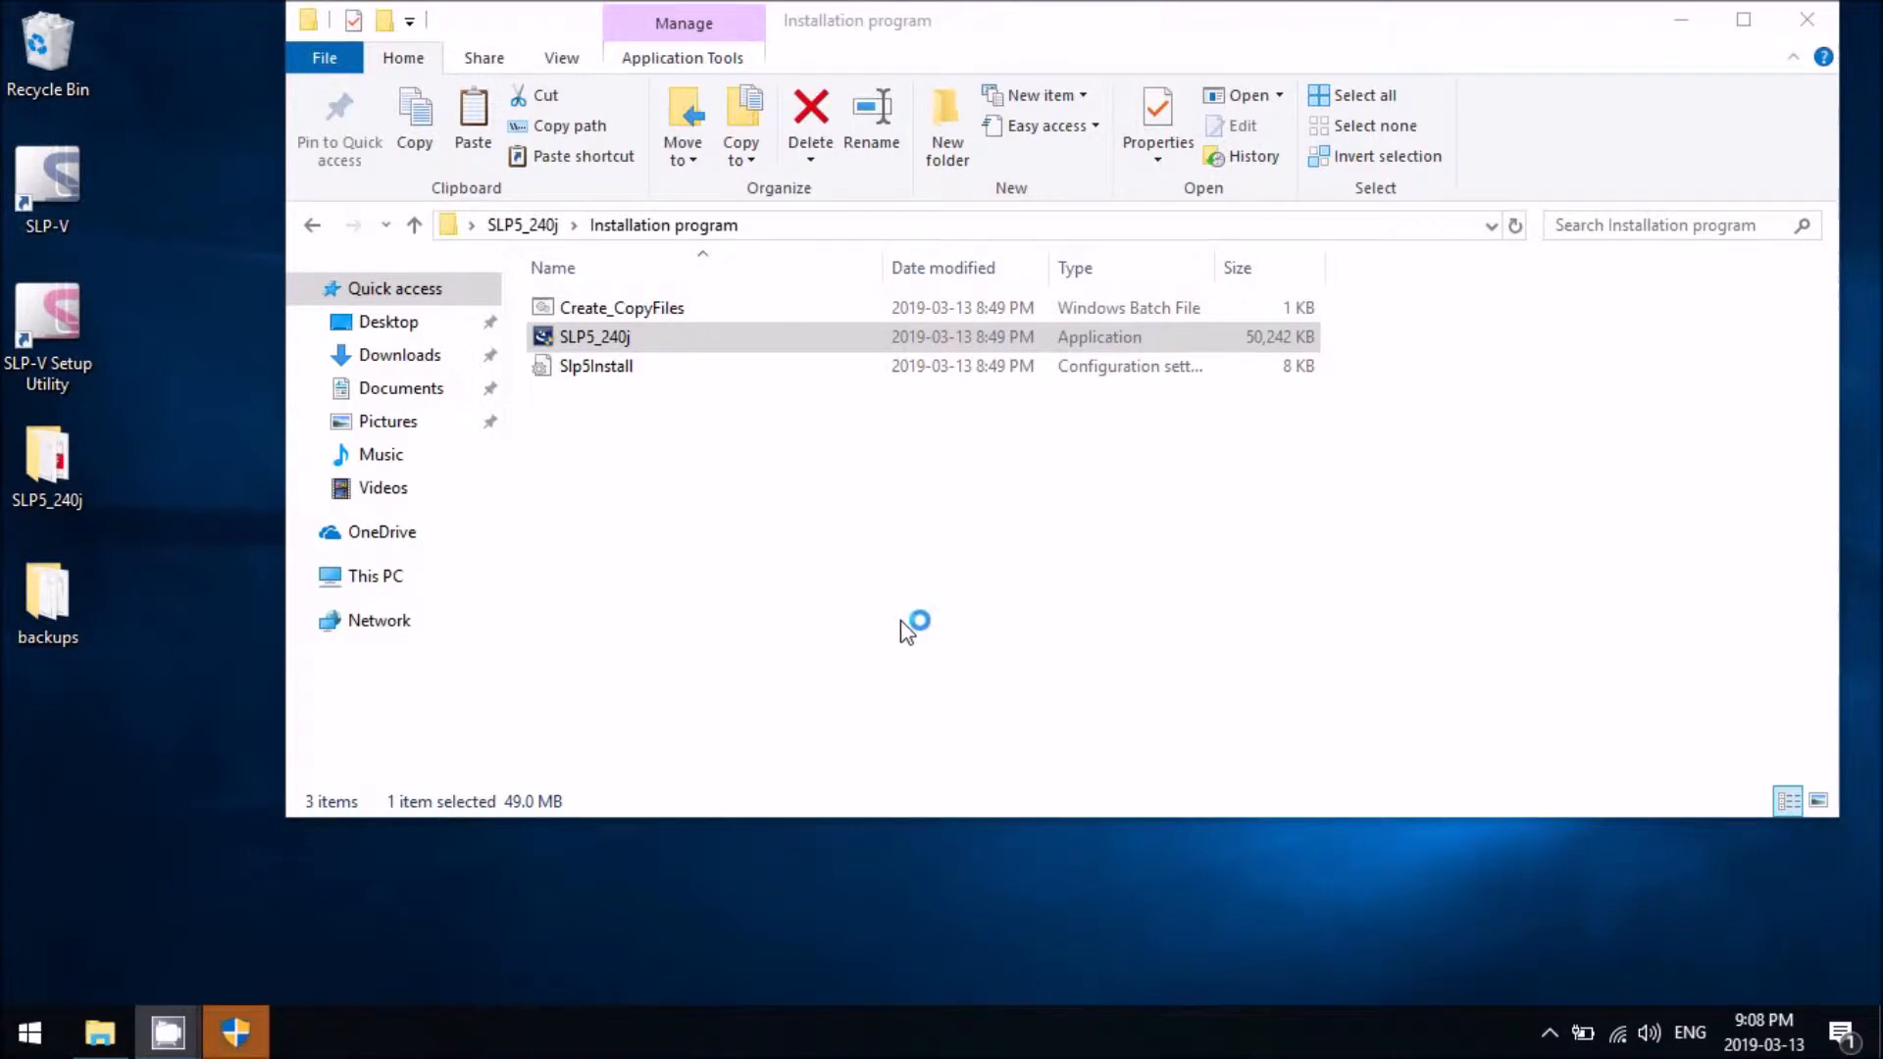
{"action": "left_click", "coordinate": [239, 1042]}
{"action": "left_click", "coordinate": [827, 714]}
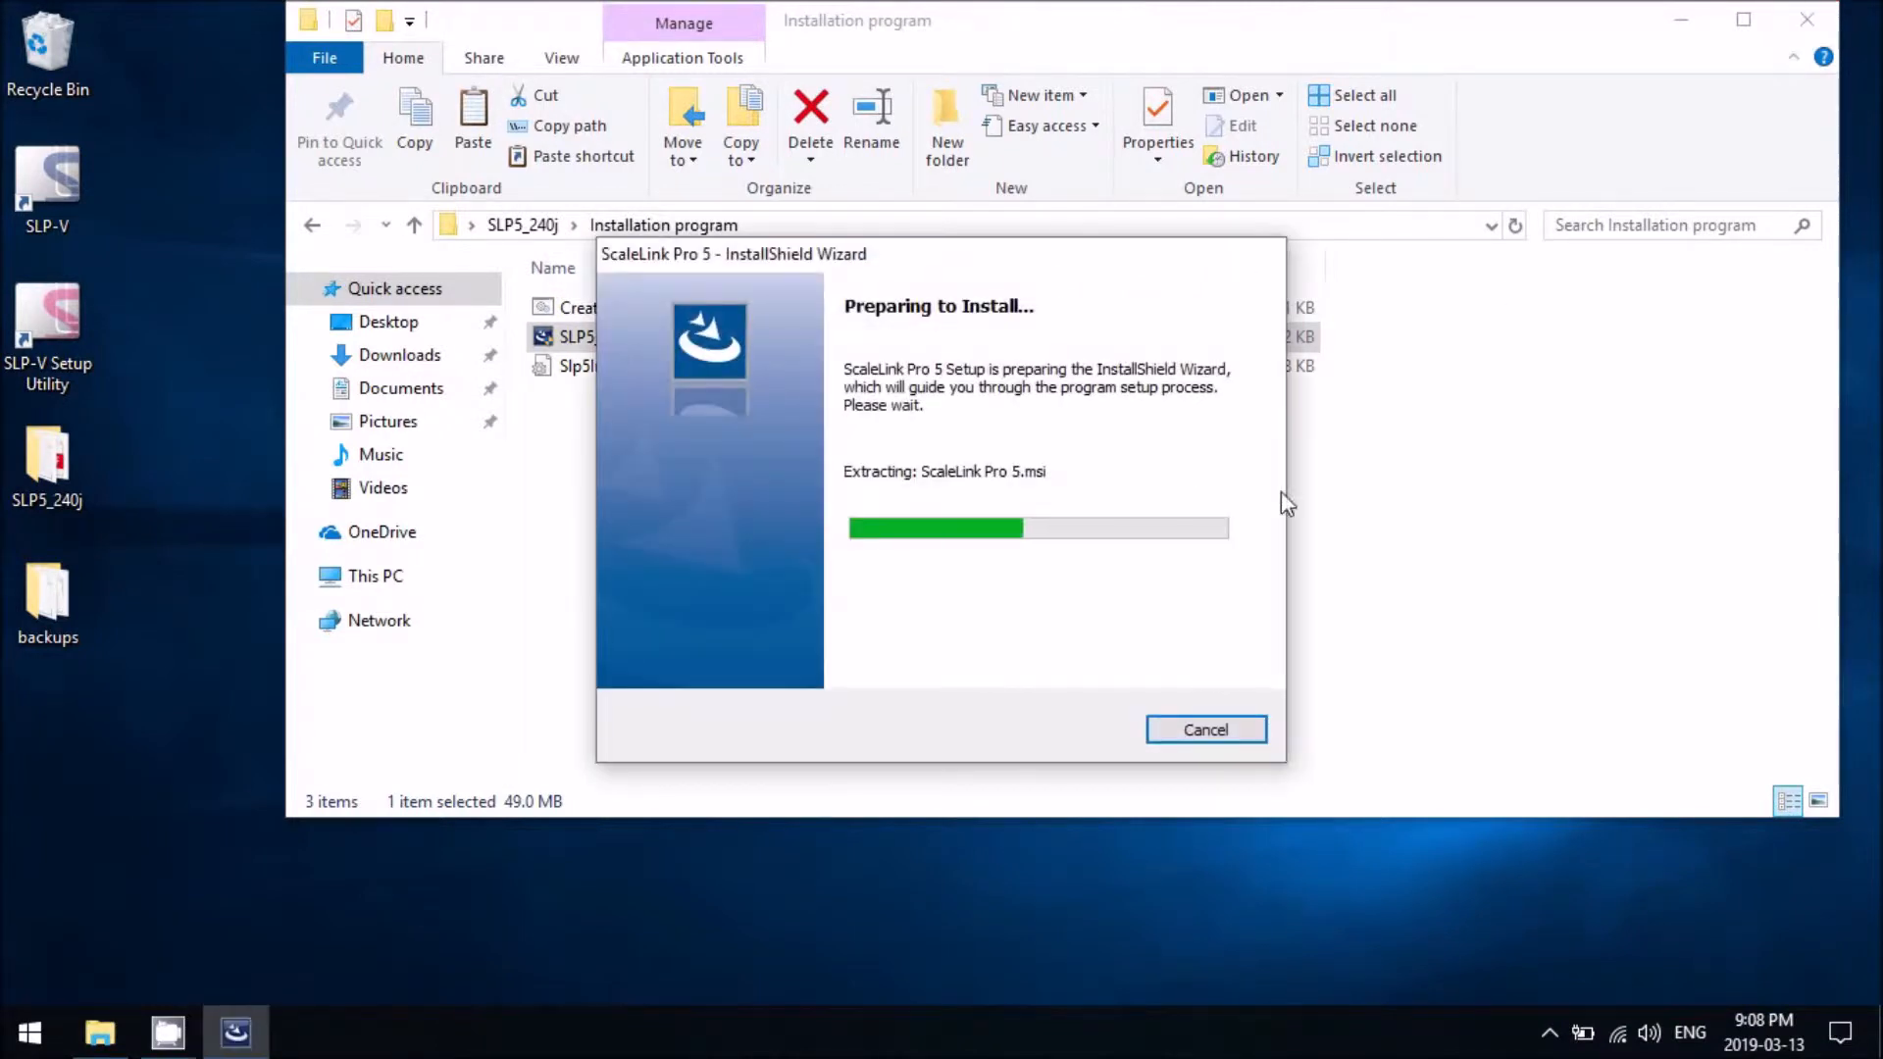
{"action": "left_click", "coordinate": [1807, 30]}
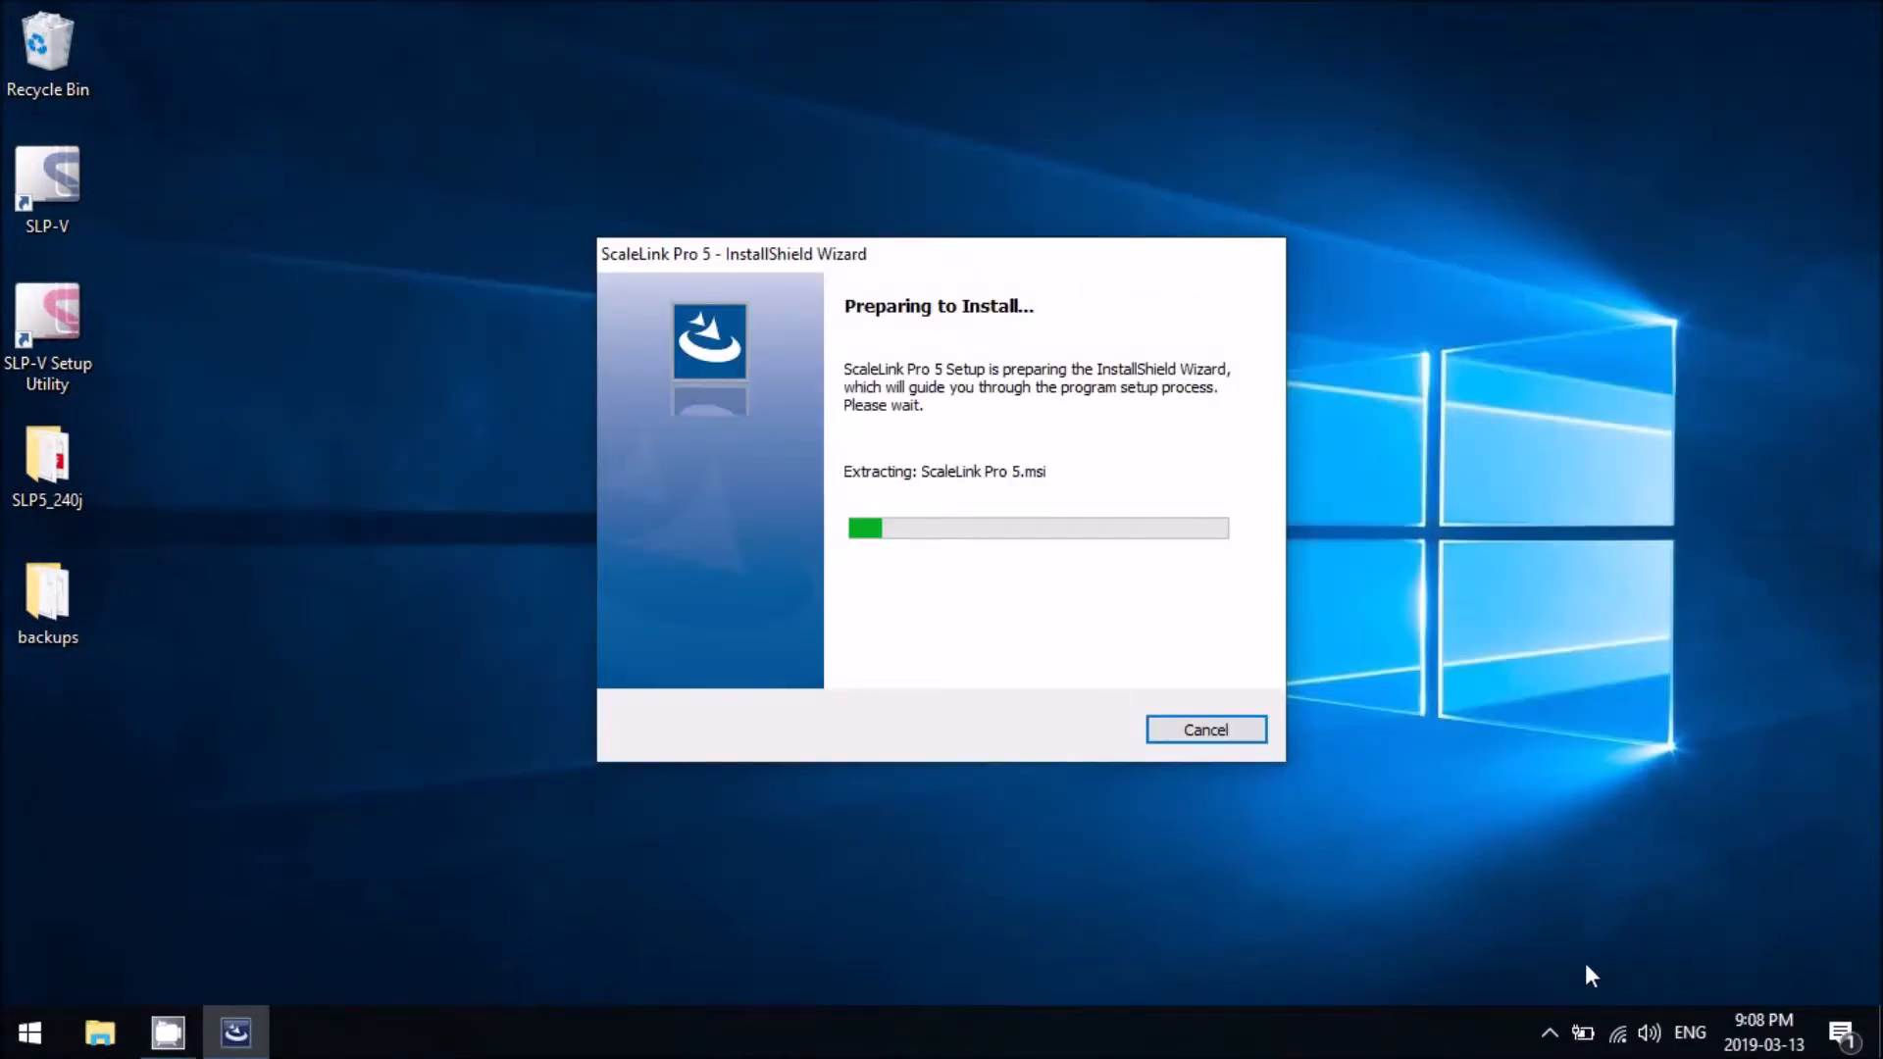
- Exit the SLP-V Server running in the background
{"action": "left_click", "coordinate": [1549, 1037]}
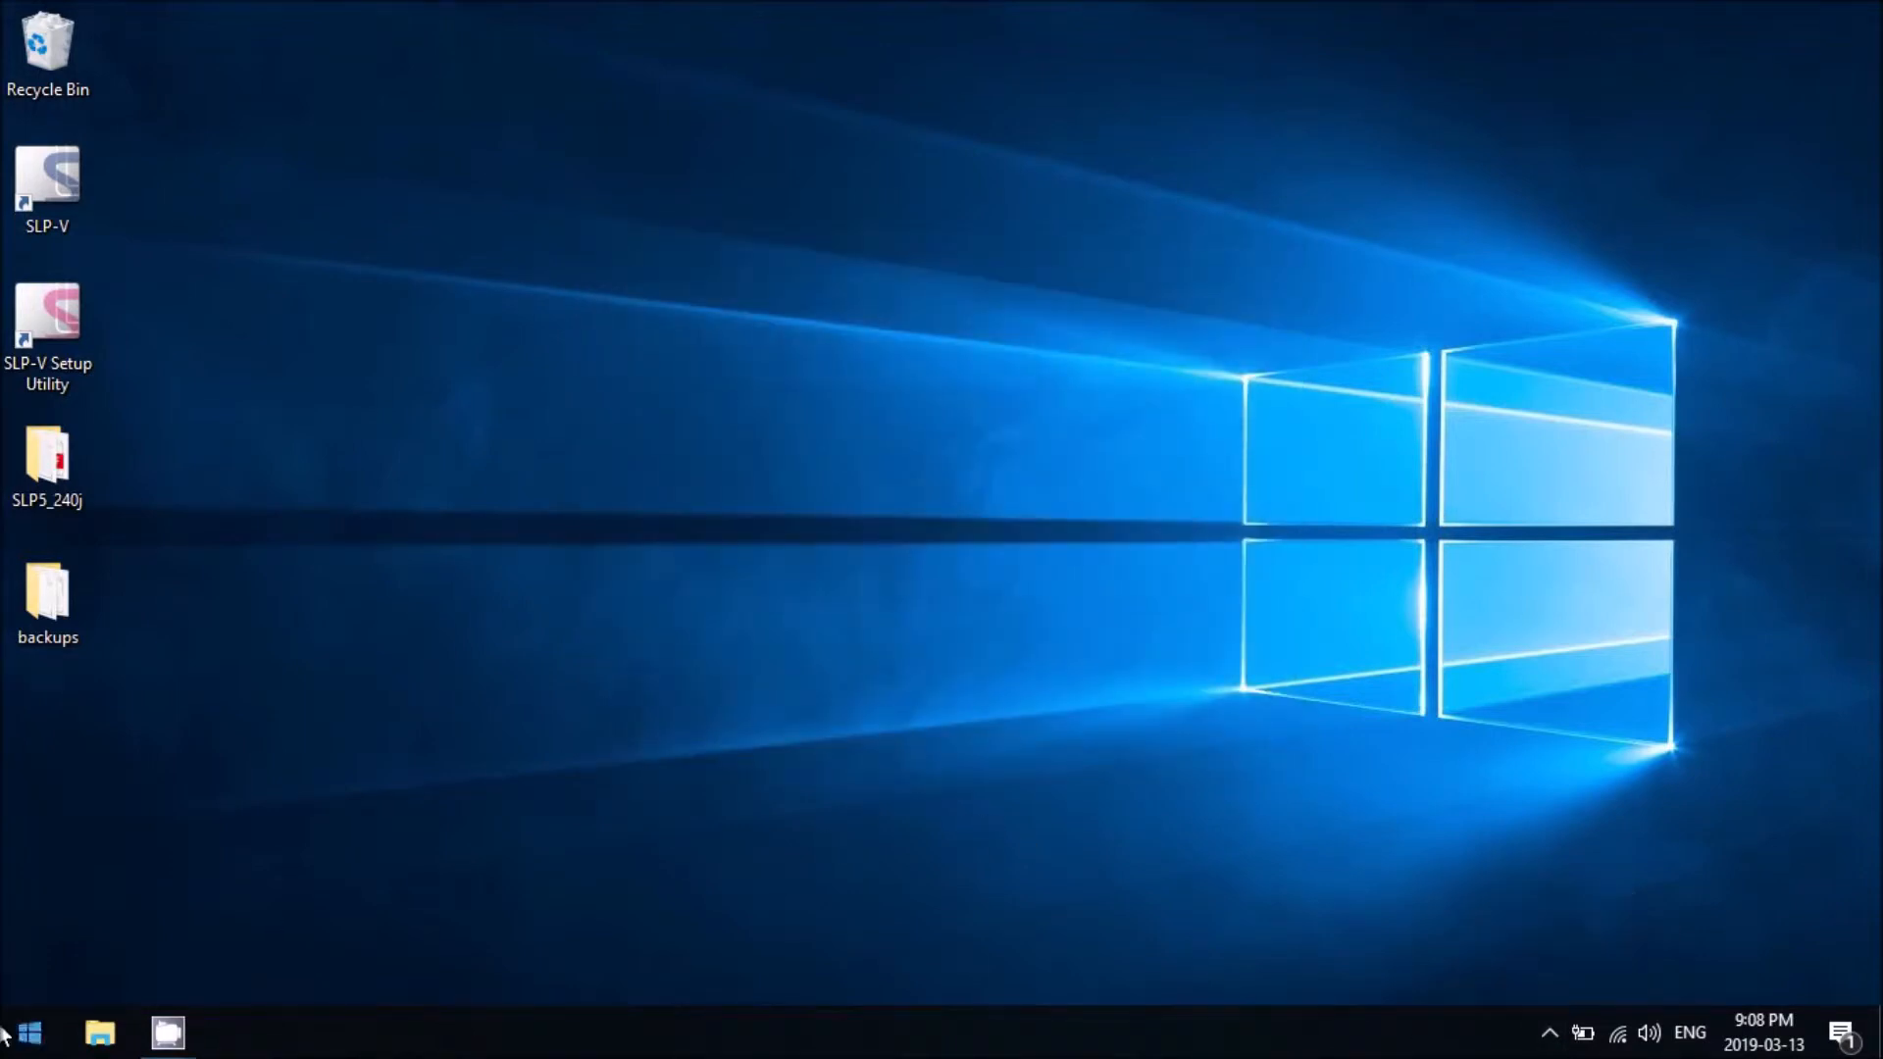
{"action": "left_click", "coordinate": [1547, 1029]}
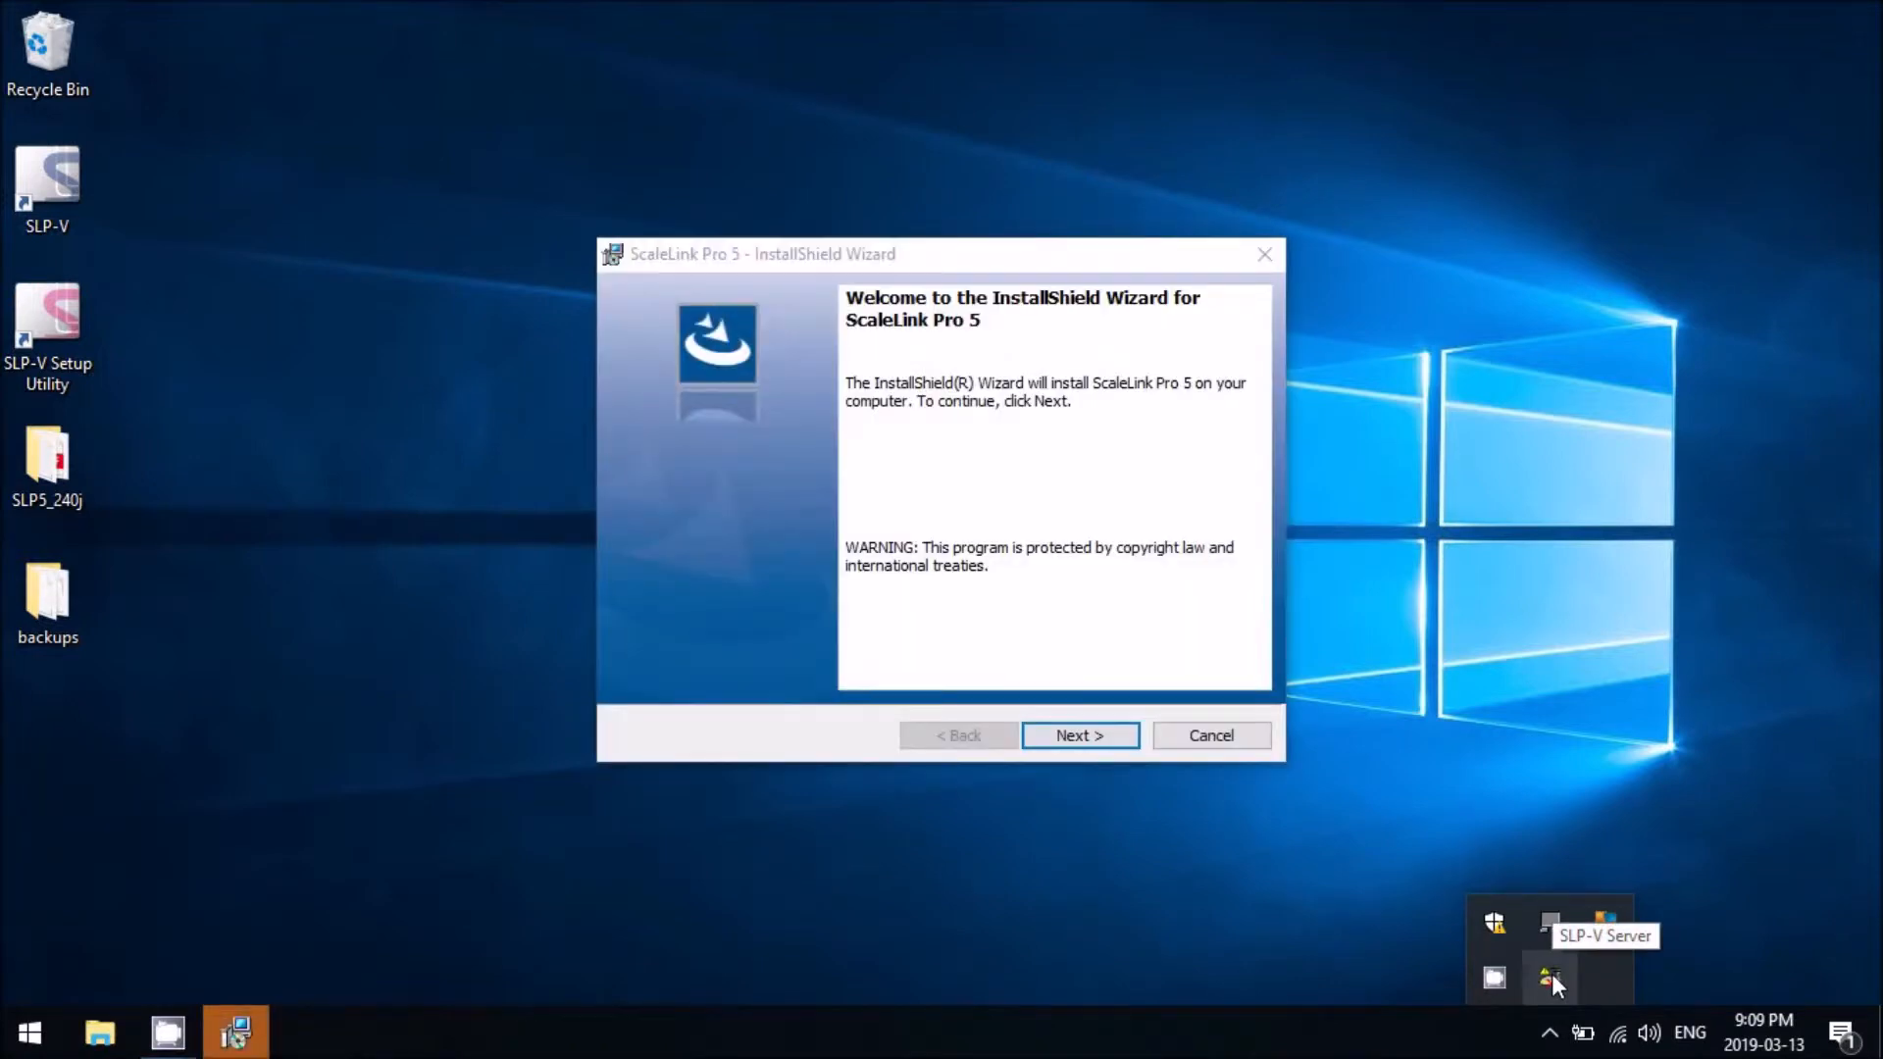
{"action": "right_click", "coordinate": [1556, 985]}
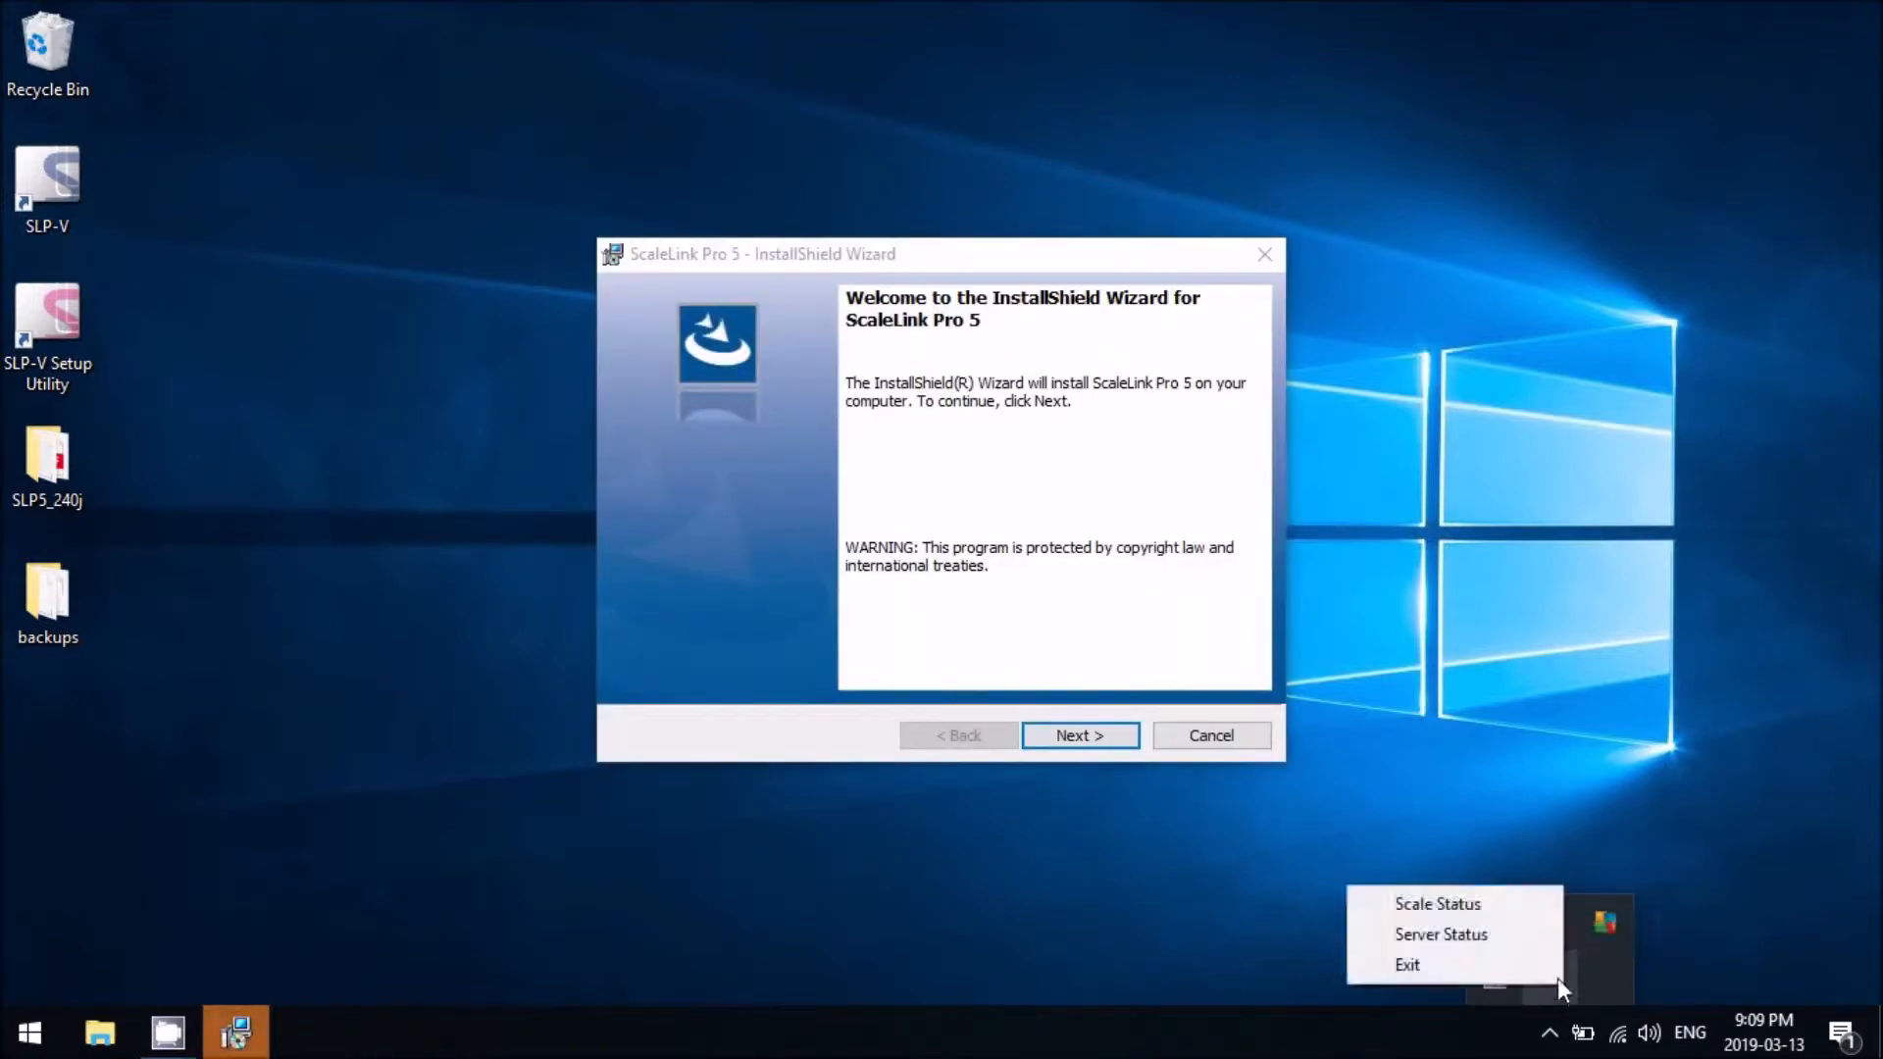
{"action": "left_click", "coordinate": [1501, 968]}
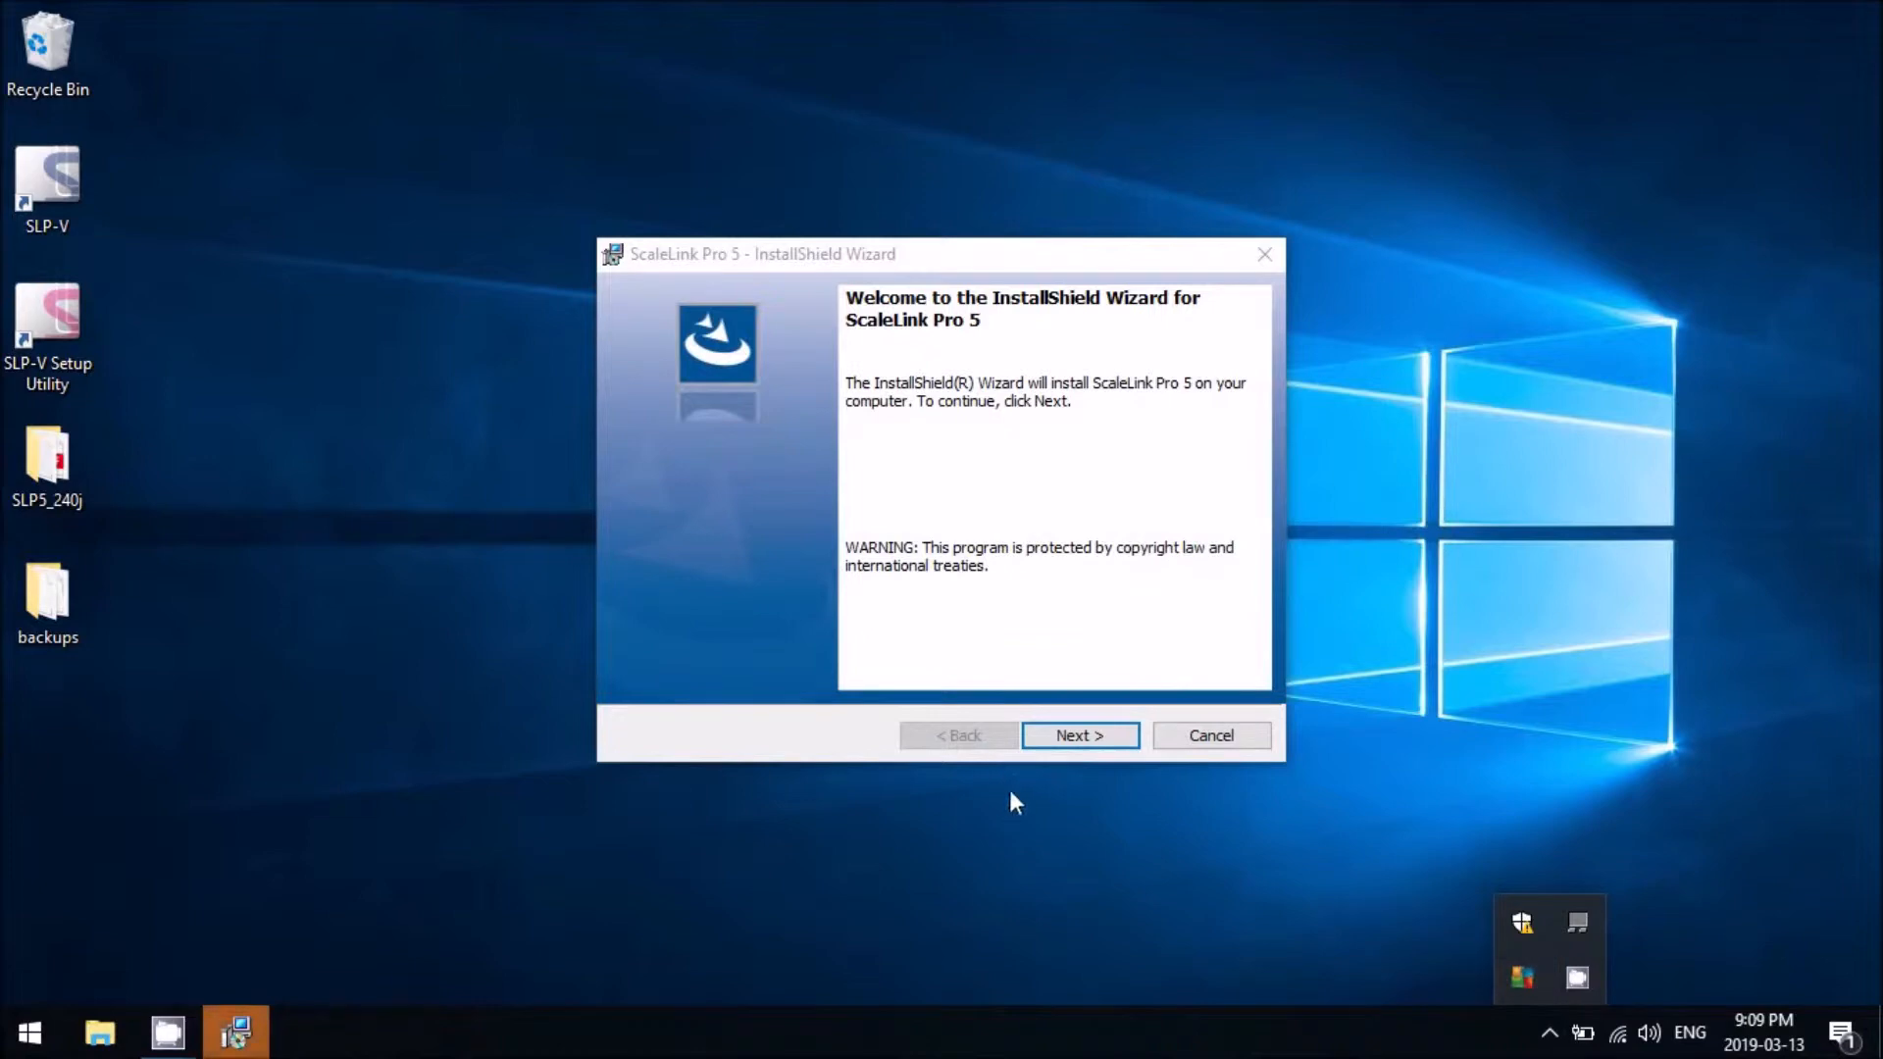
- Open Windows Services and stop SlpService through its properties
{"action": "left_click", "coordinate": [30, 1032]}
{"action": "type", "text": "ser"}
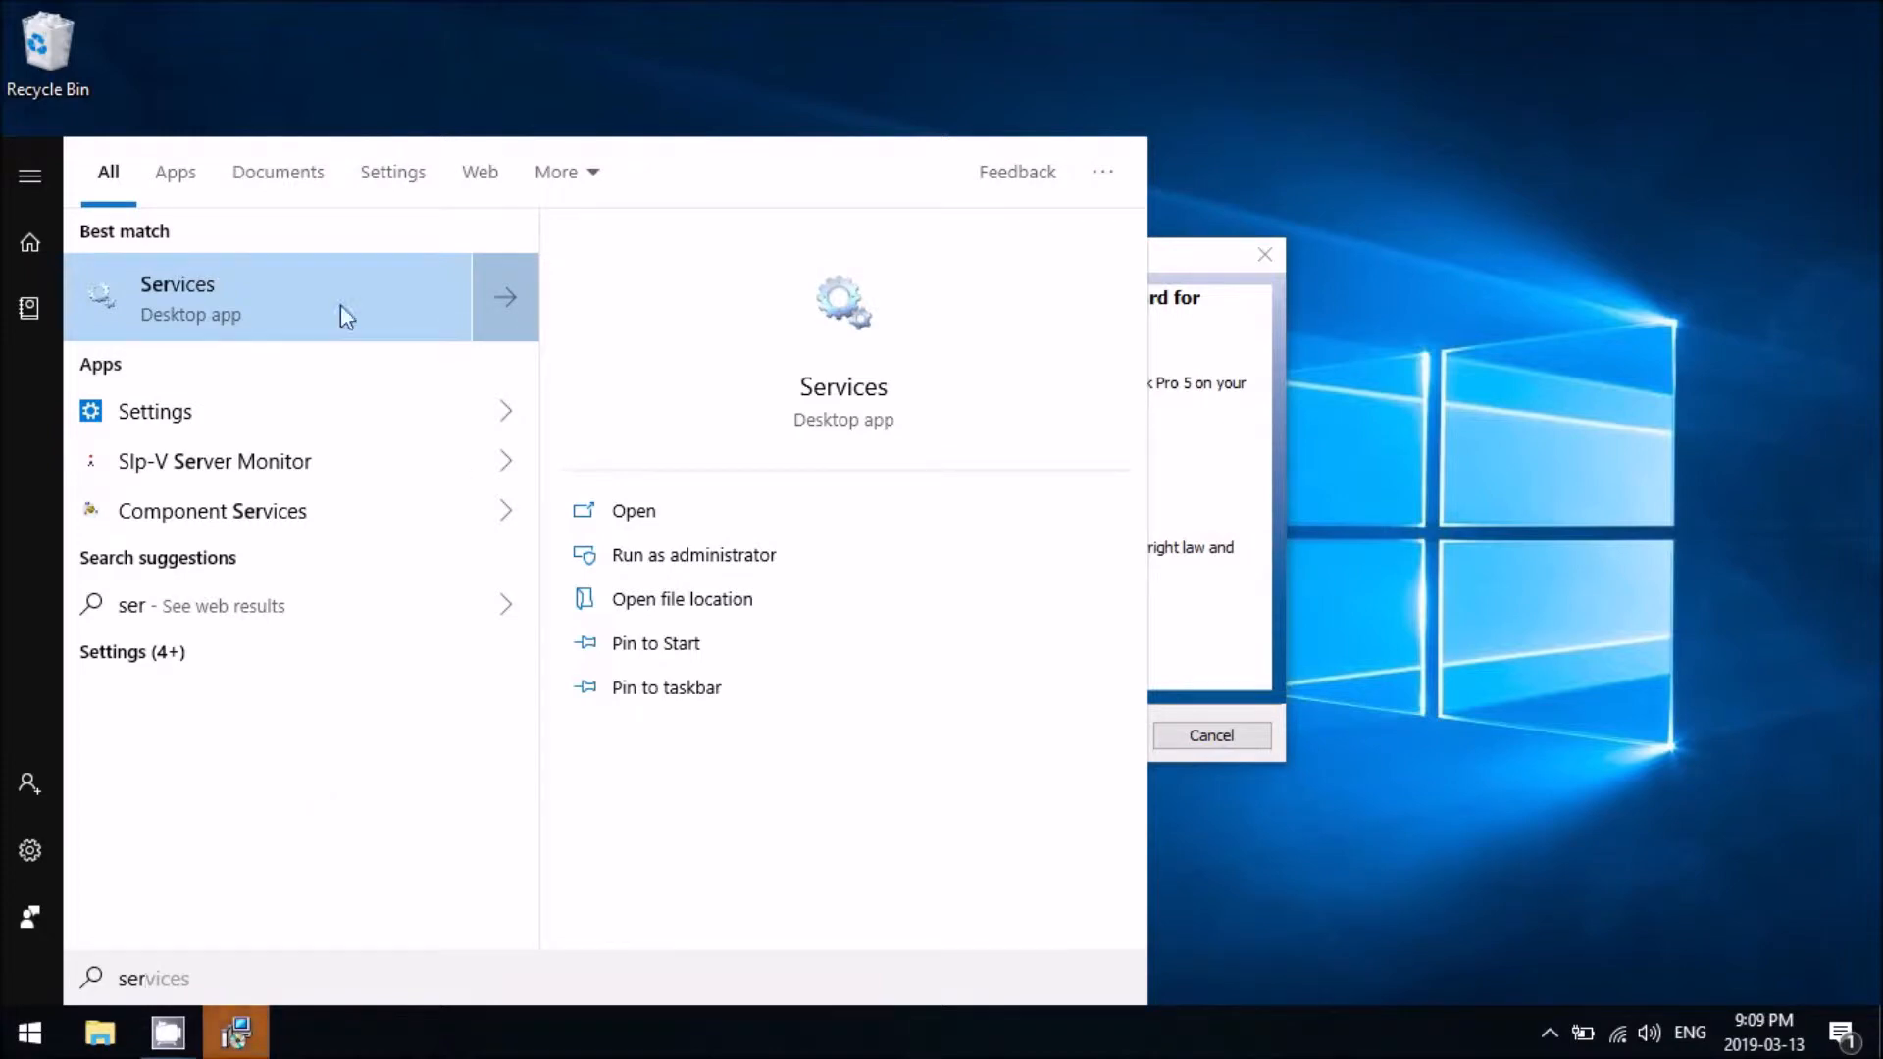
{"action": "left_click", "coordinate": [252, 306]}
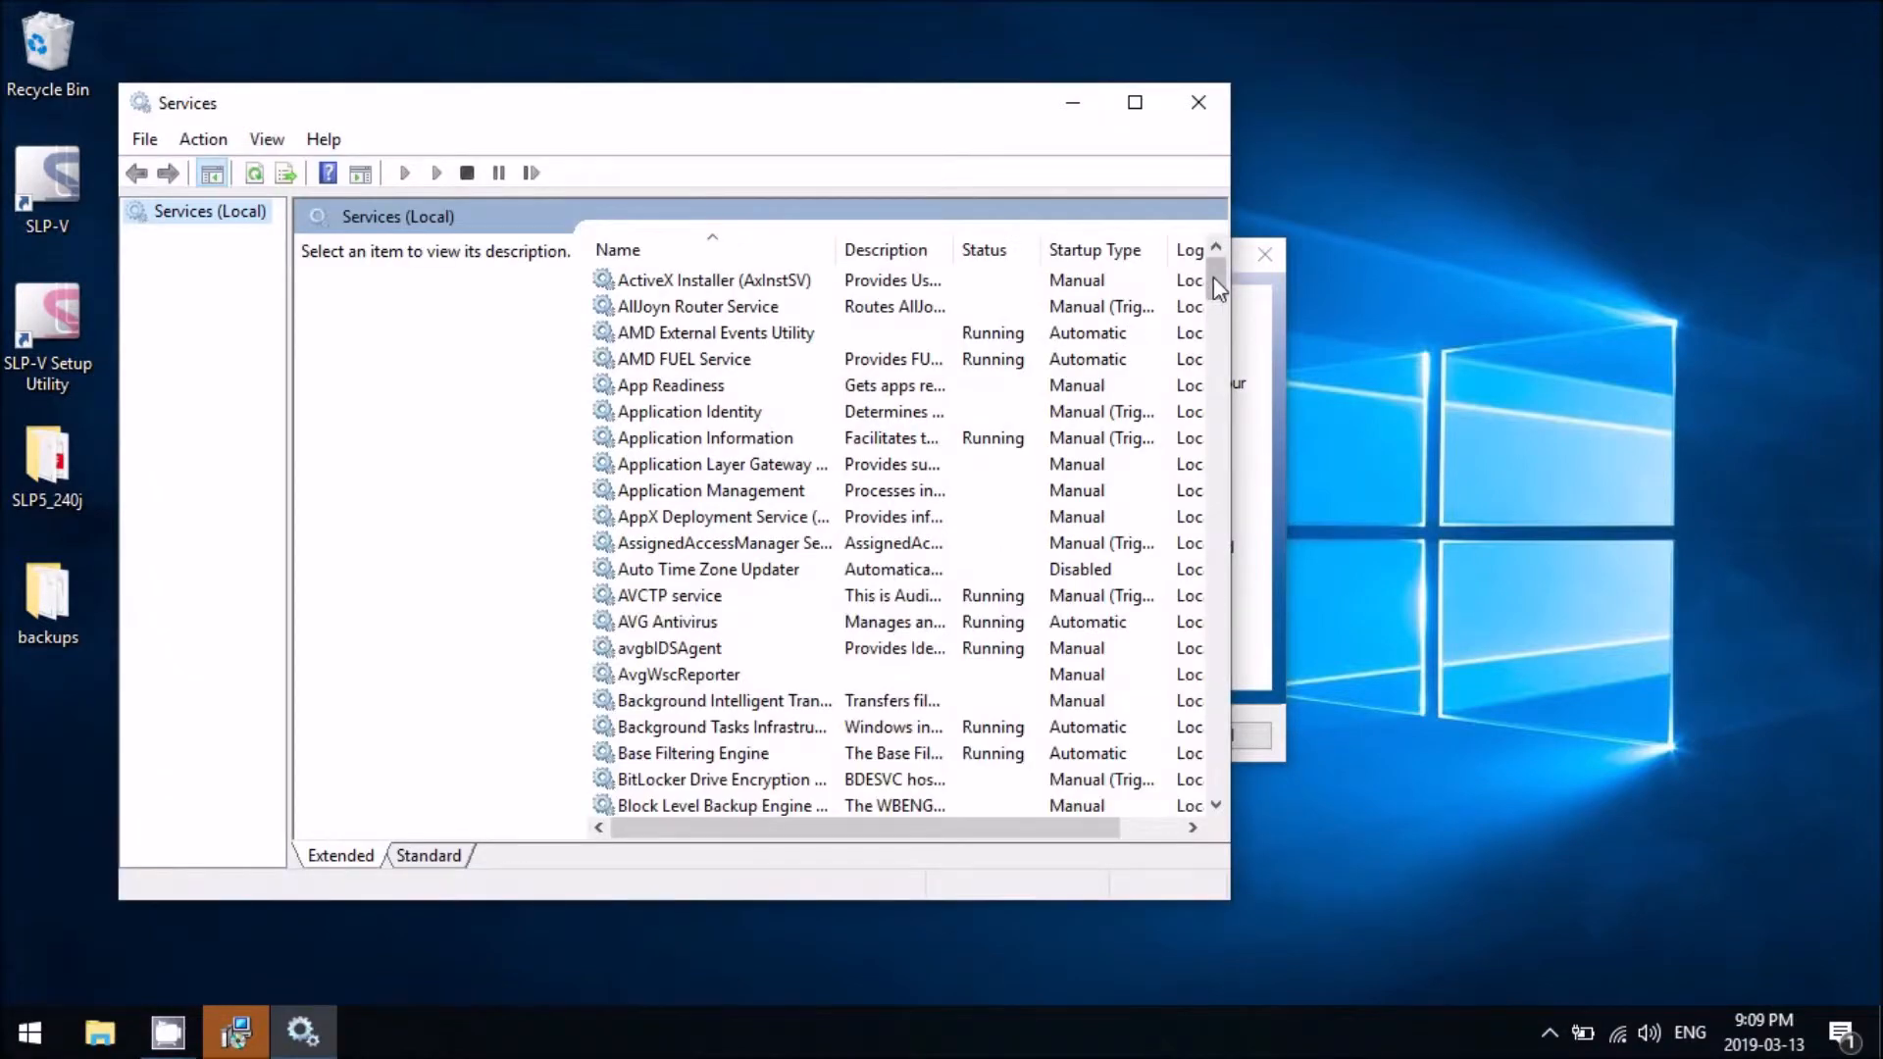
{"action": "left_click_drag", "start_coordinate": [1214, 277], "coordinate": [1215, 569]}
{"action": "left_click", "coordinate": [700, 622]}
{"action": "scroll", "coordinate": [700, 623], "scroll_direction": "down", "scroll_amount": 4}
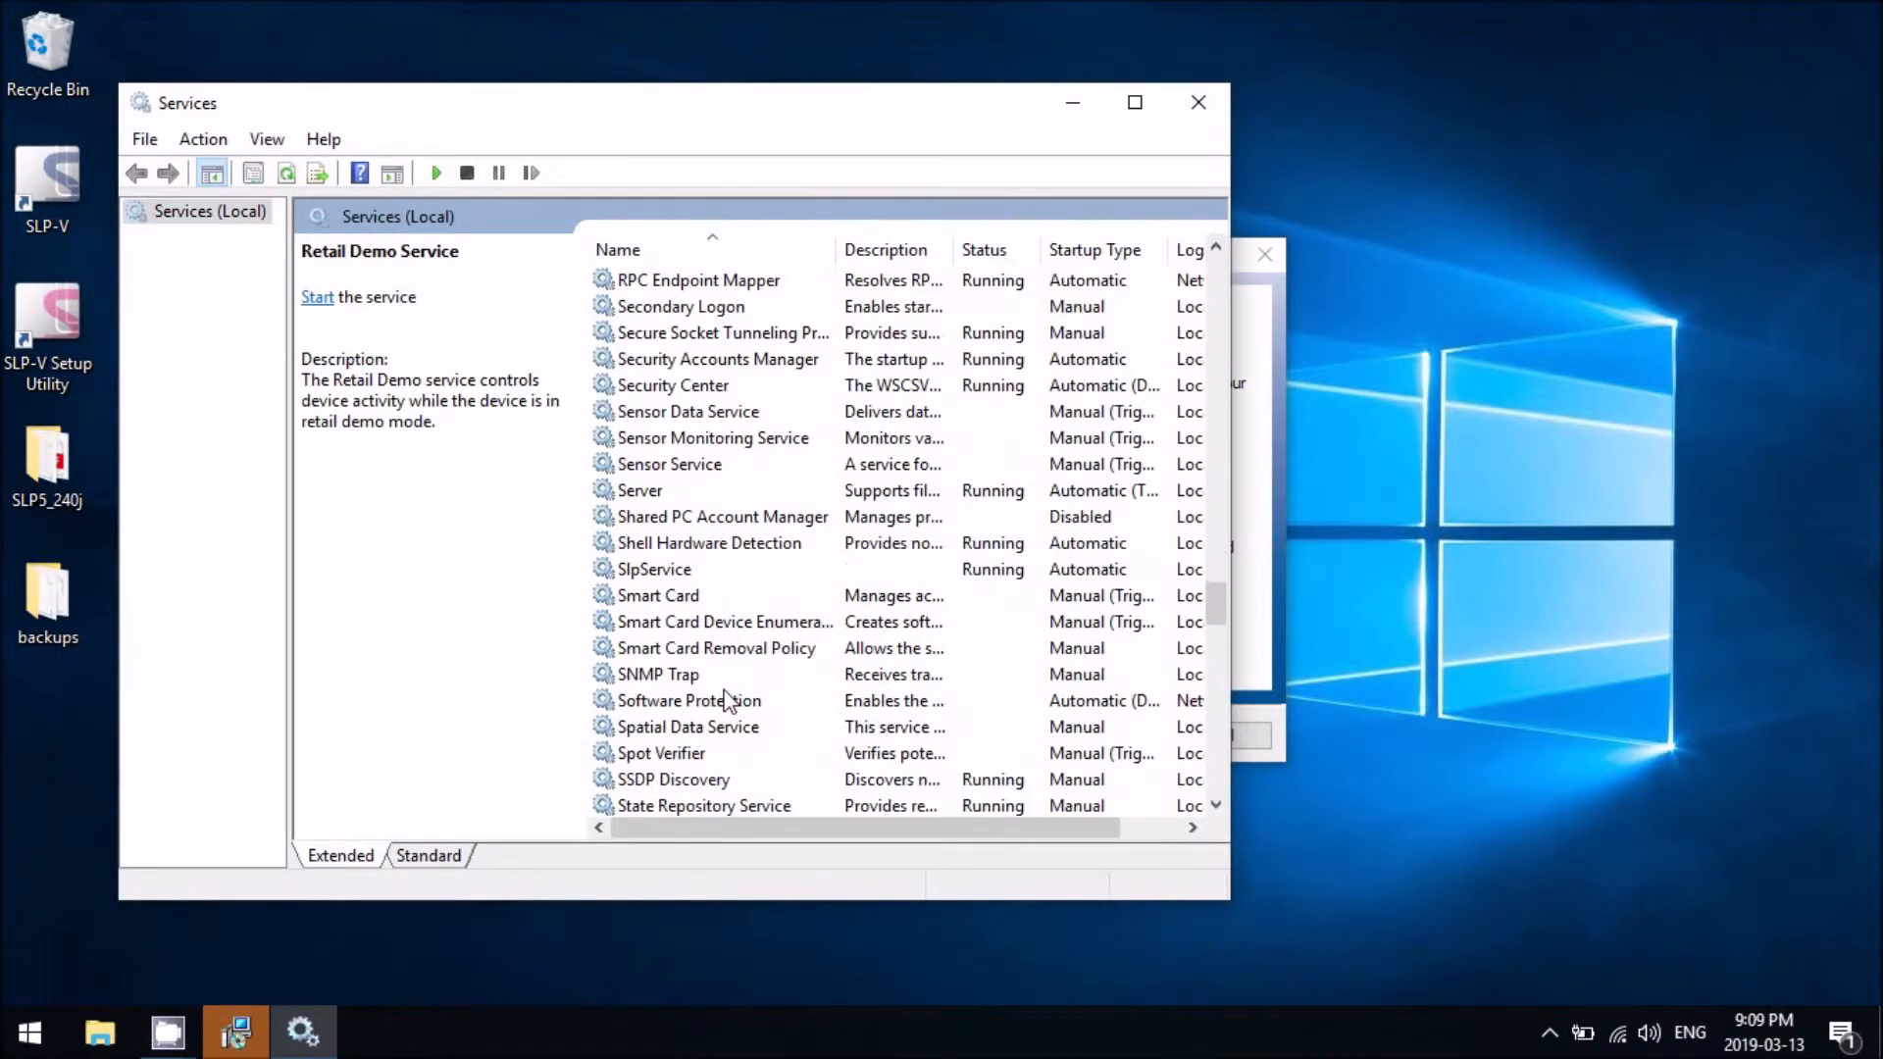
{"action": "left_click", "coordinate": [665, 569]}
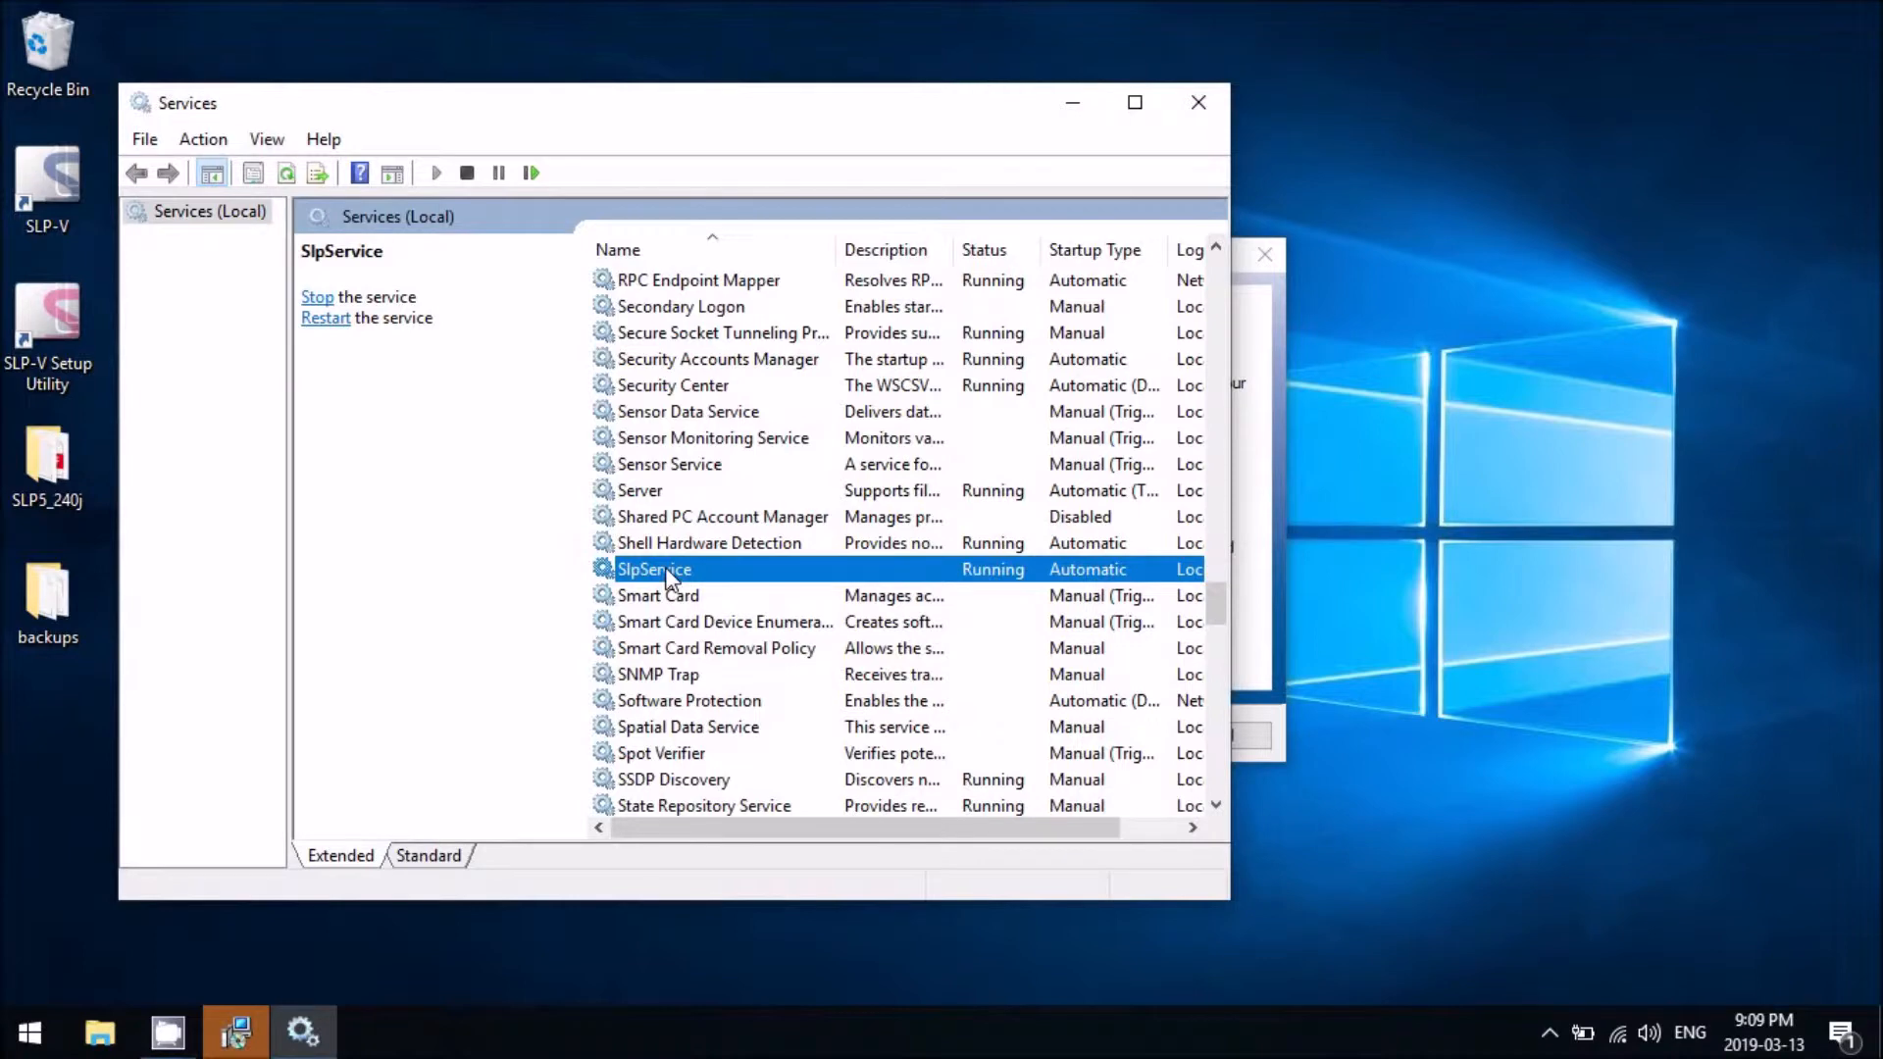
{"action": "double_click", "coordinate": [665, 568]}
{"action": "left_click", "coordinate": [602, 610]}
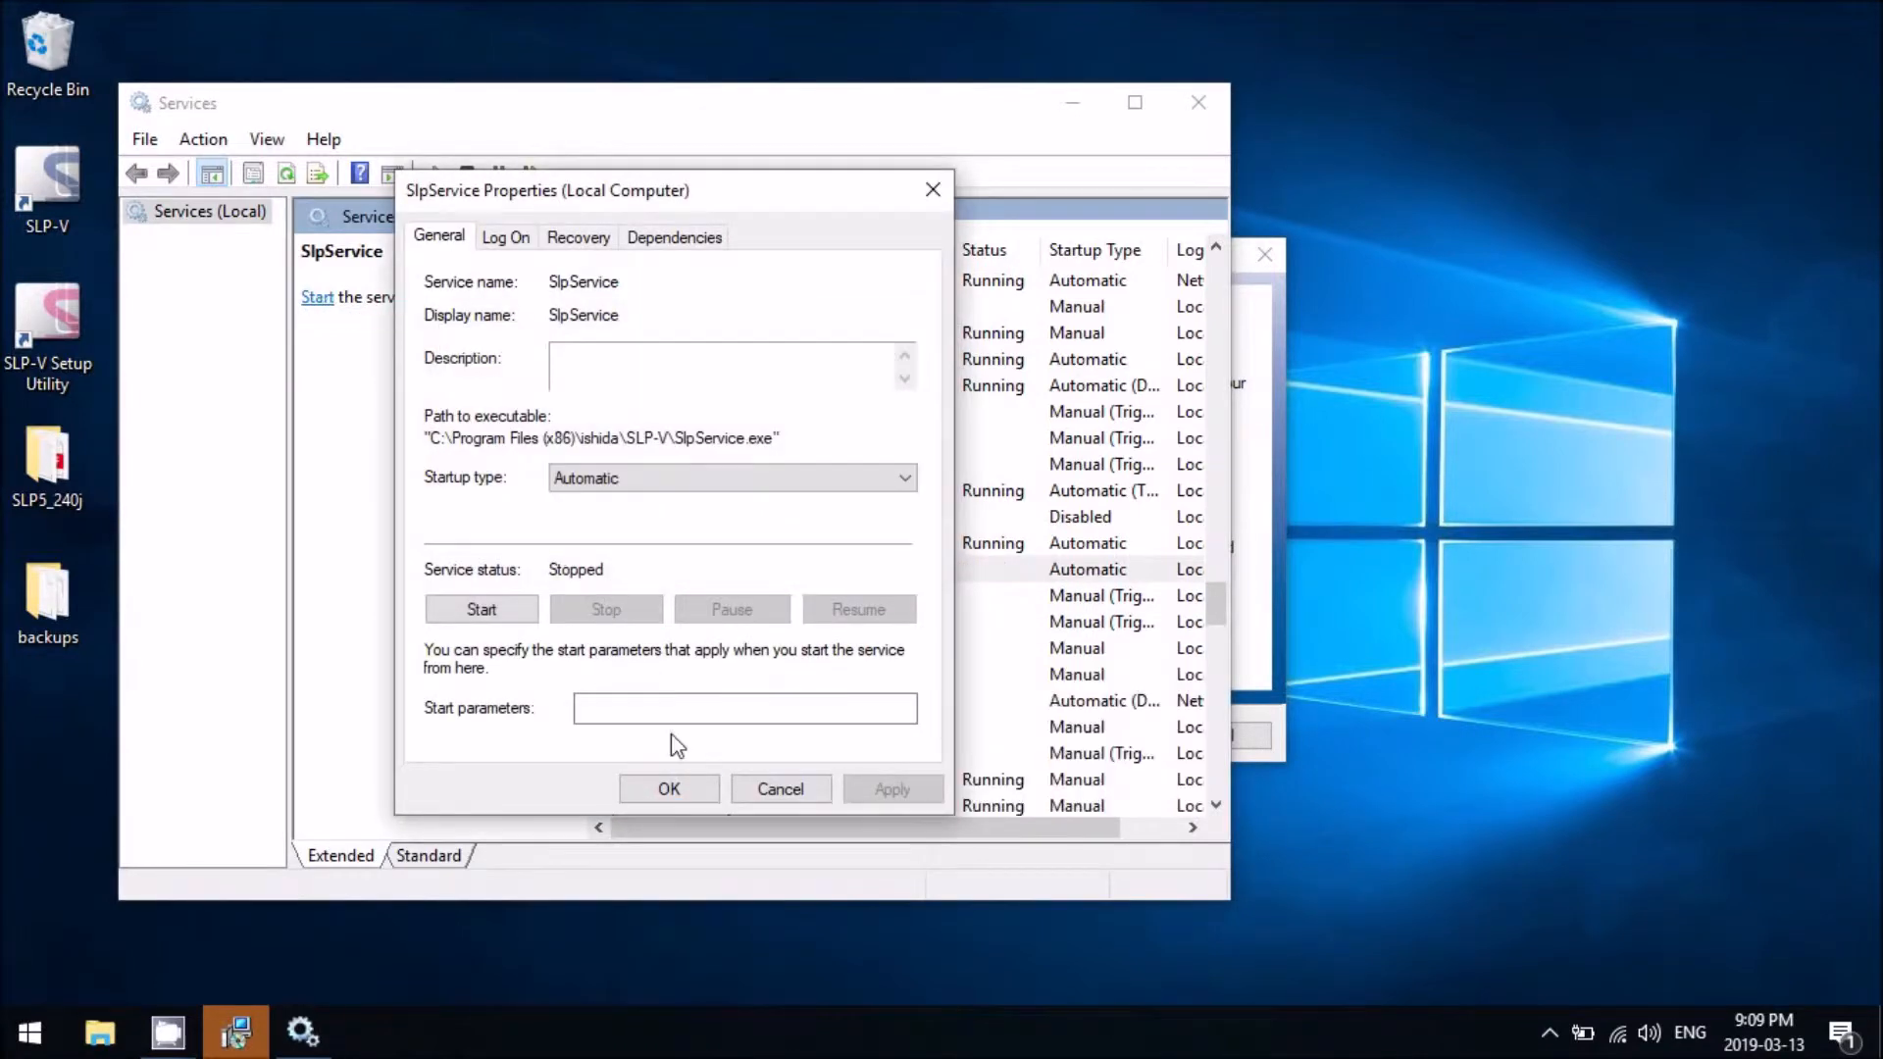
{"action": "left_click", "coordinate": [683, 791]}
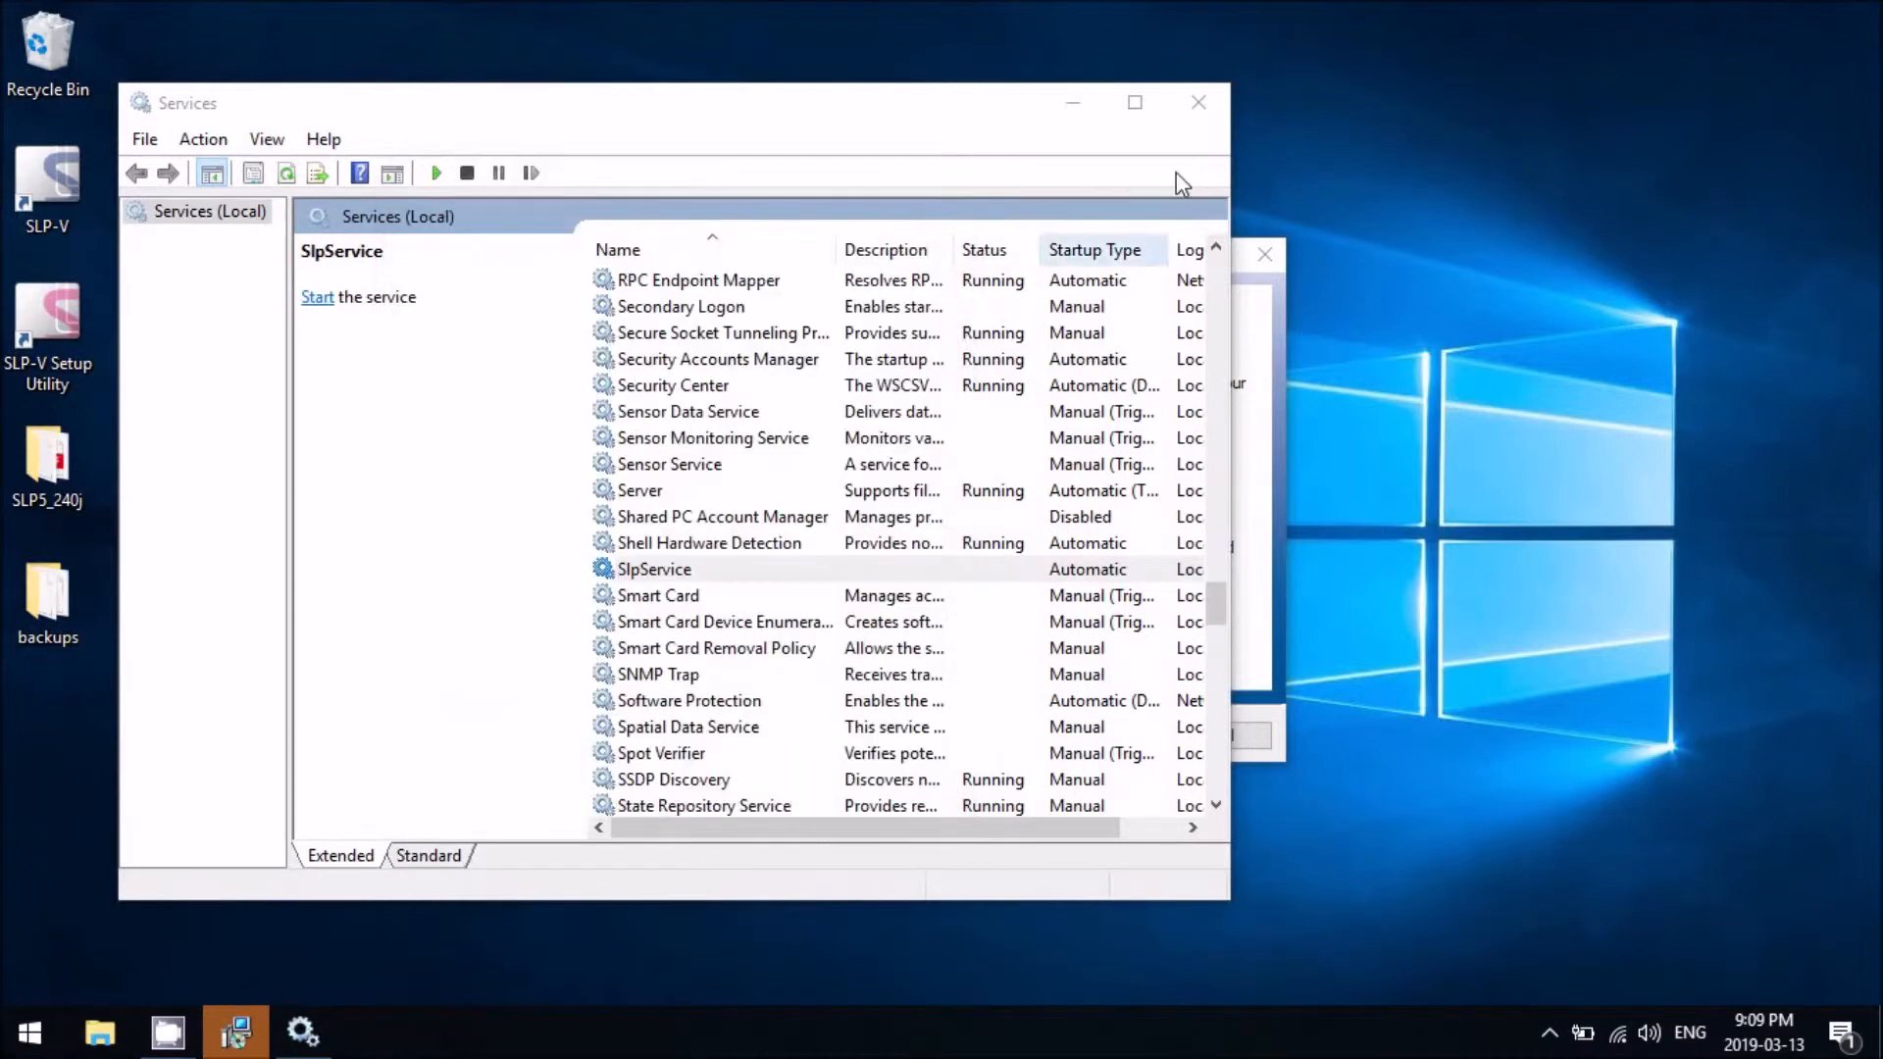
- Close the Services window and return to the ScaleLink Pro 5 installer
{"action": "left_click", "coordinate": [1212, 98]}
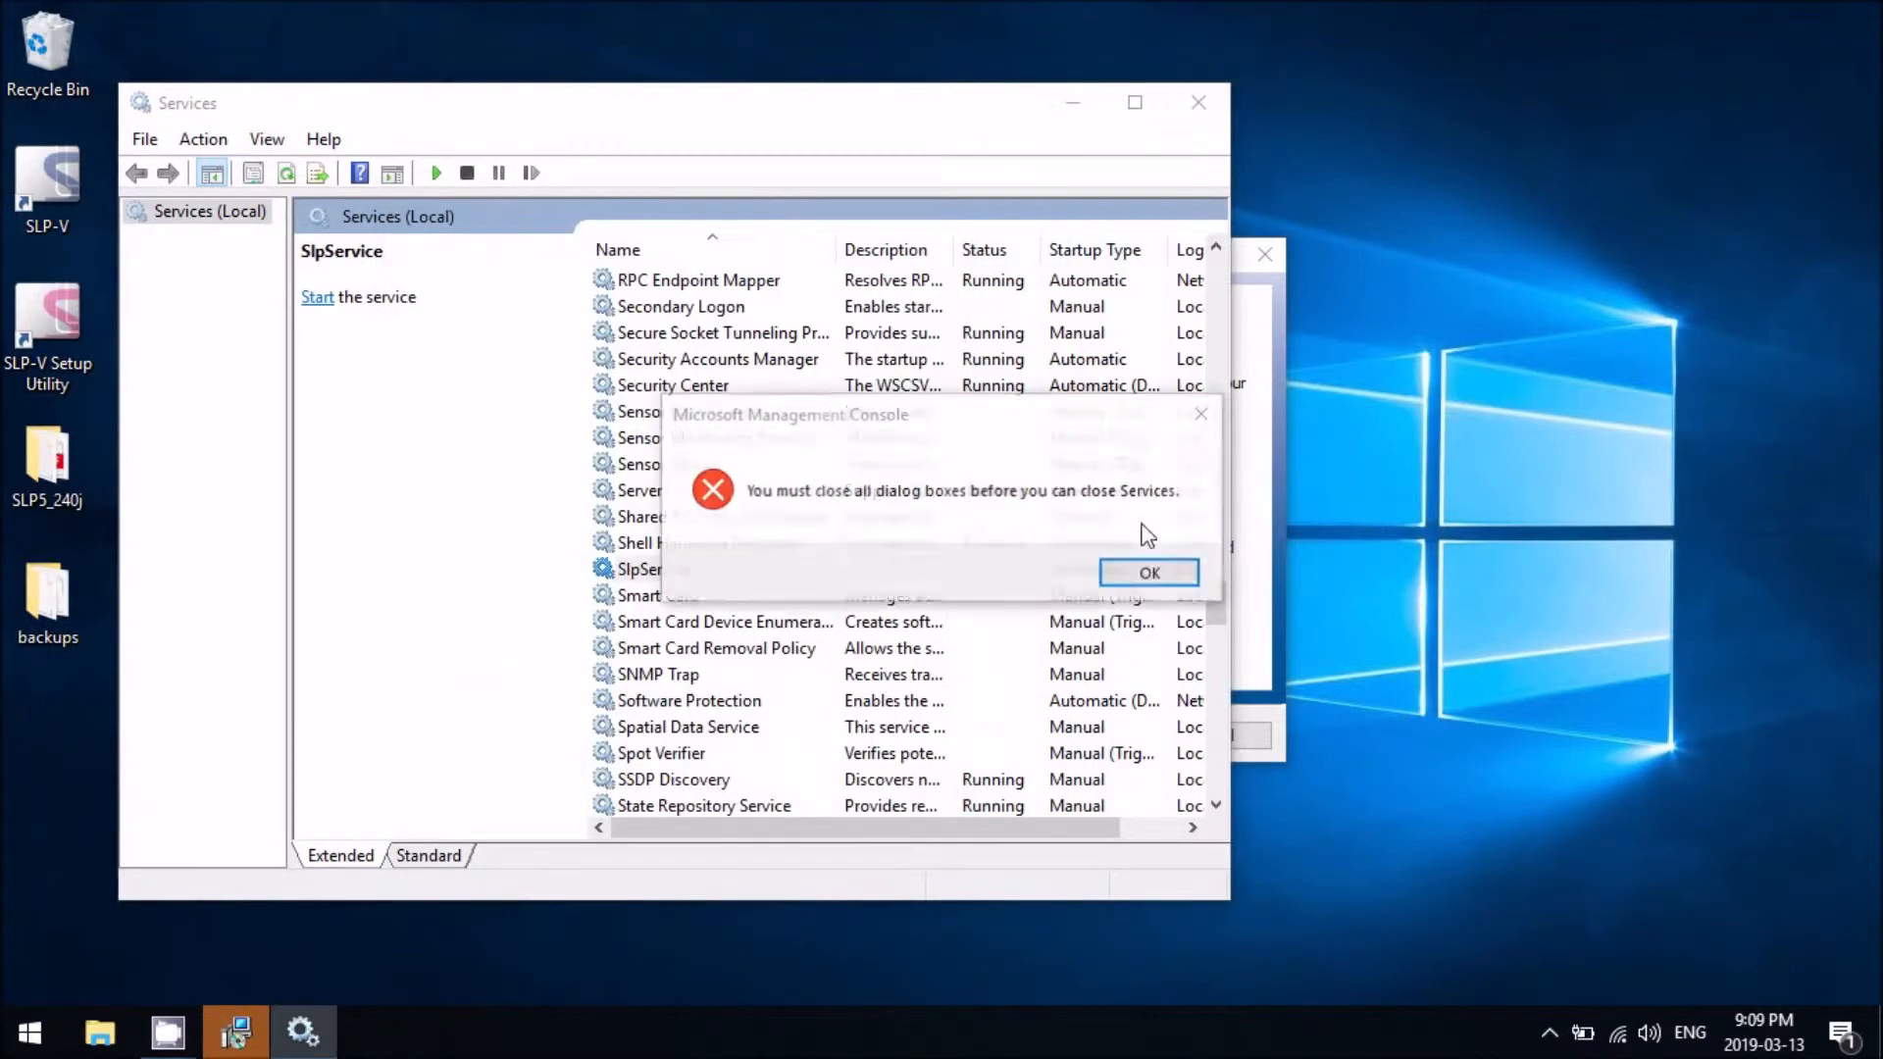
{"action": "left_click", "coordinate": [1151, 574]}
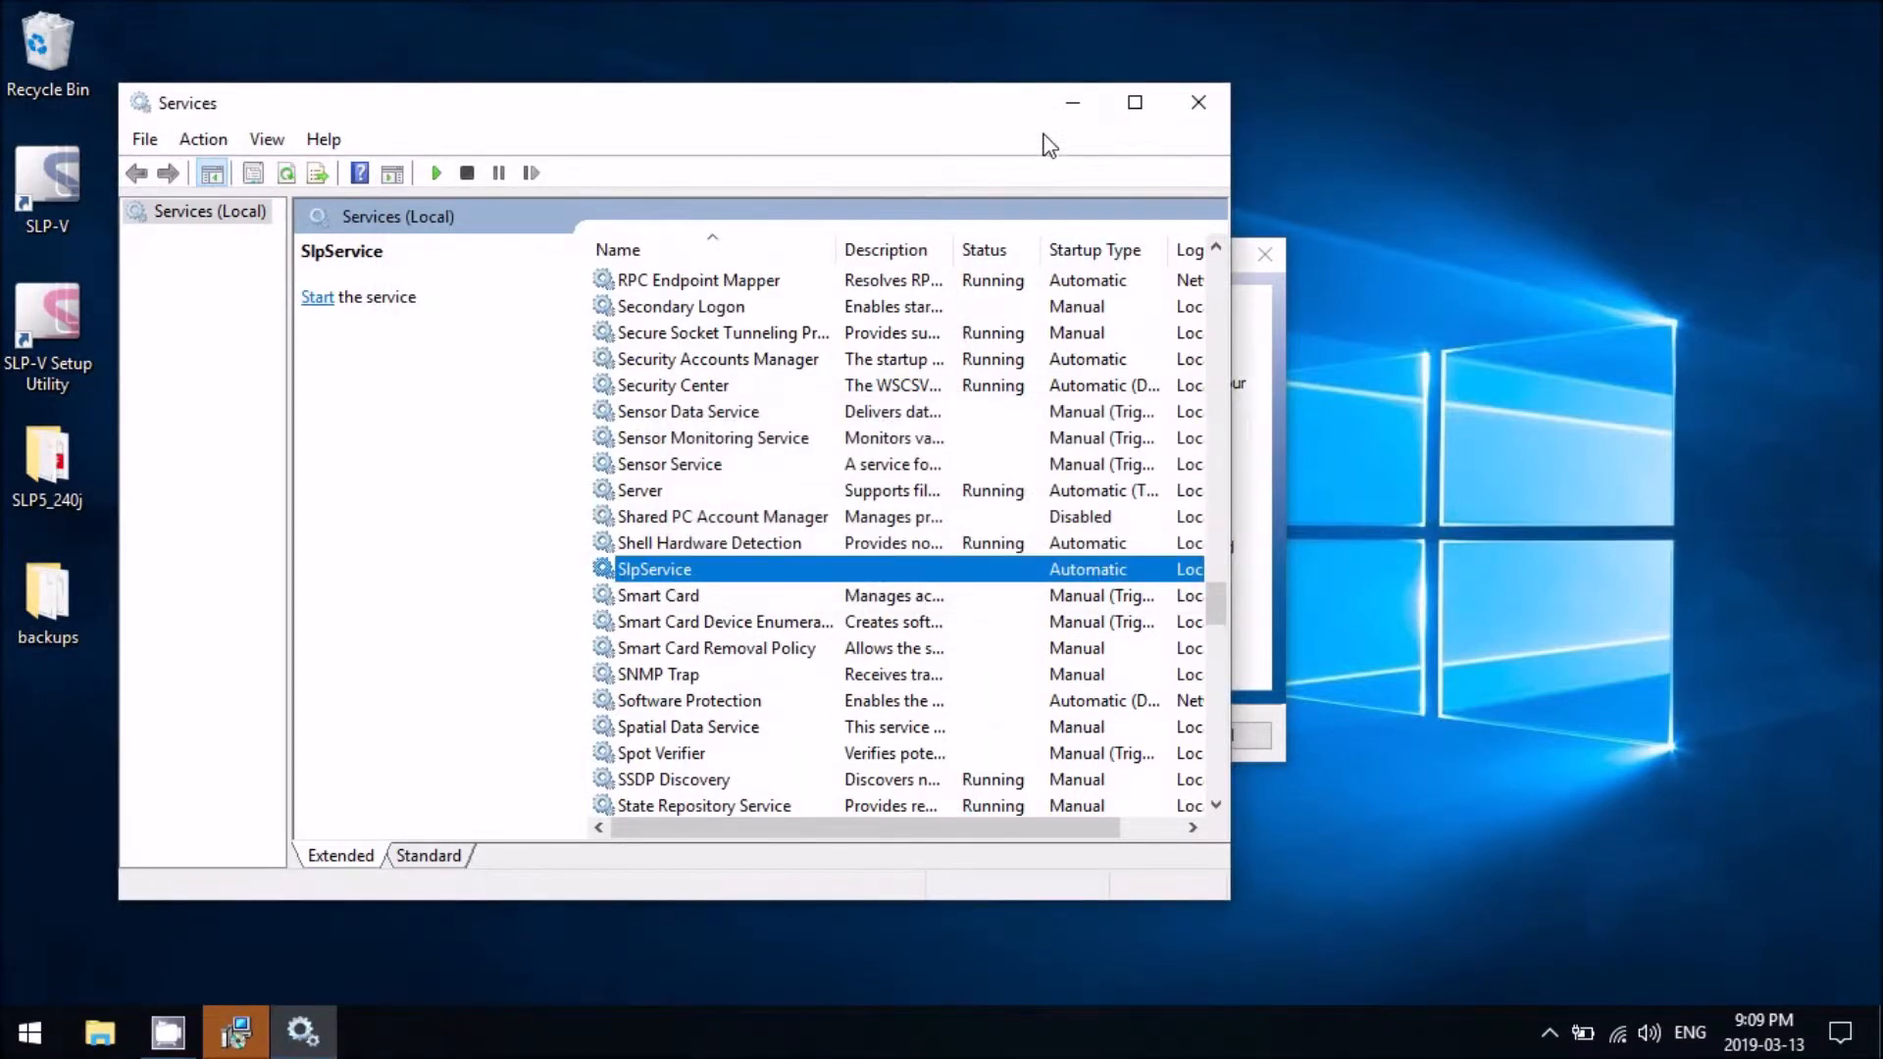
{"action": "left_click", "coordinate": [1073, 102]}
{"action": "left_click", "coordinate": [303, 1032]}
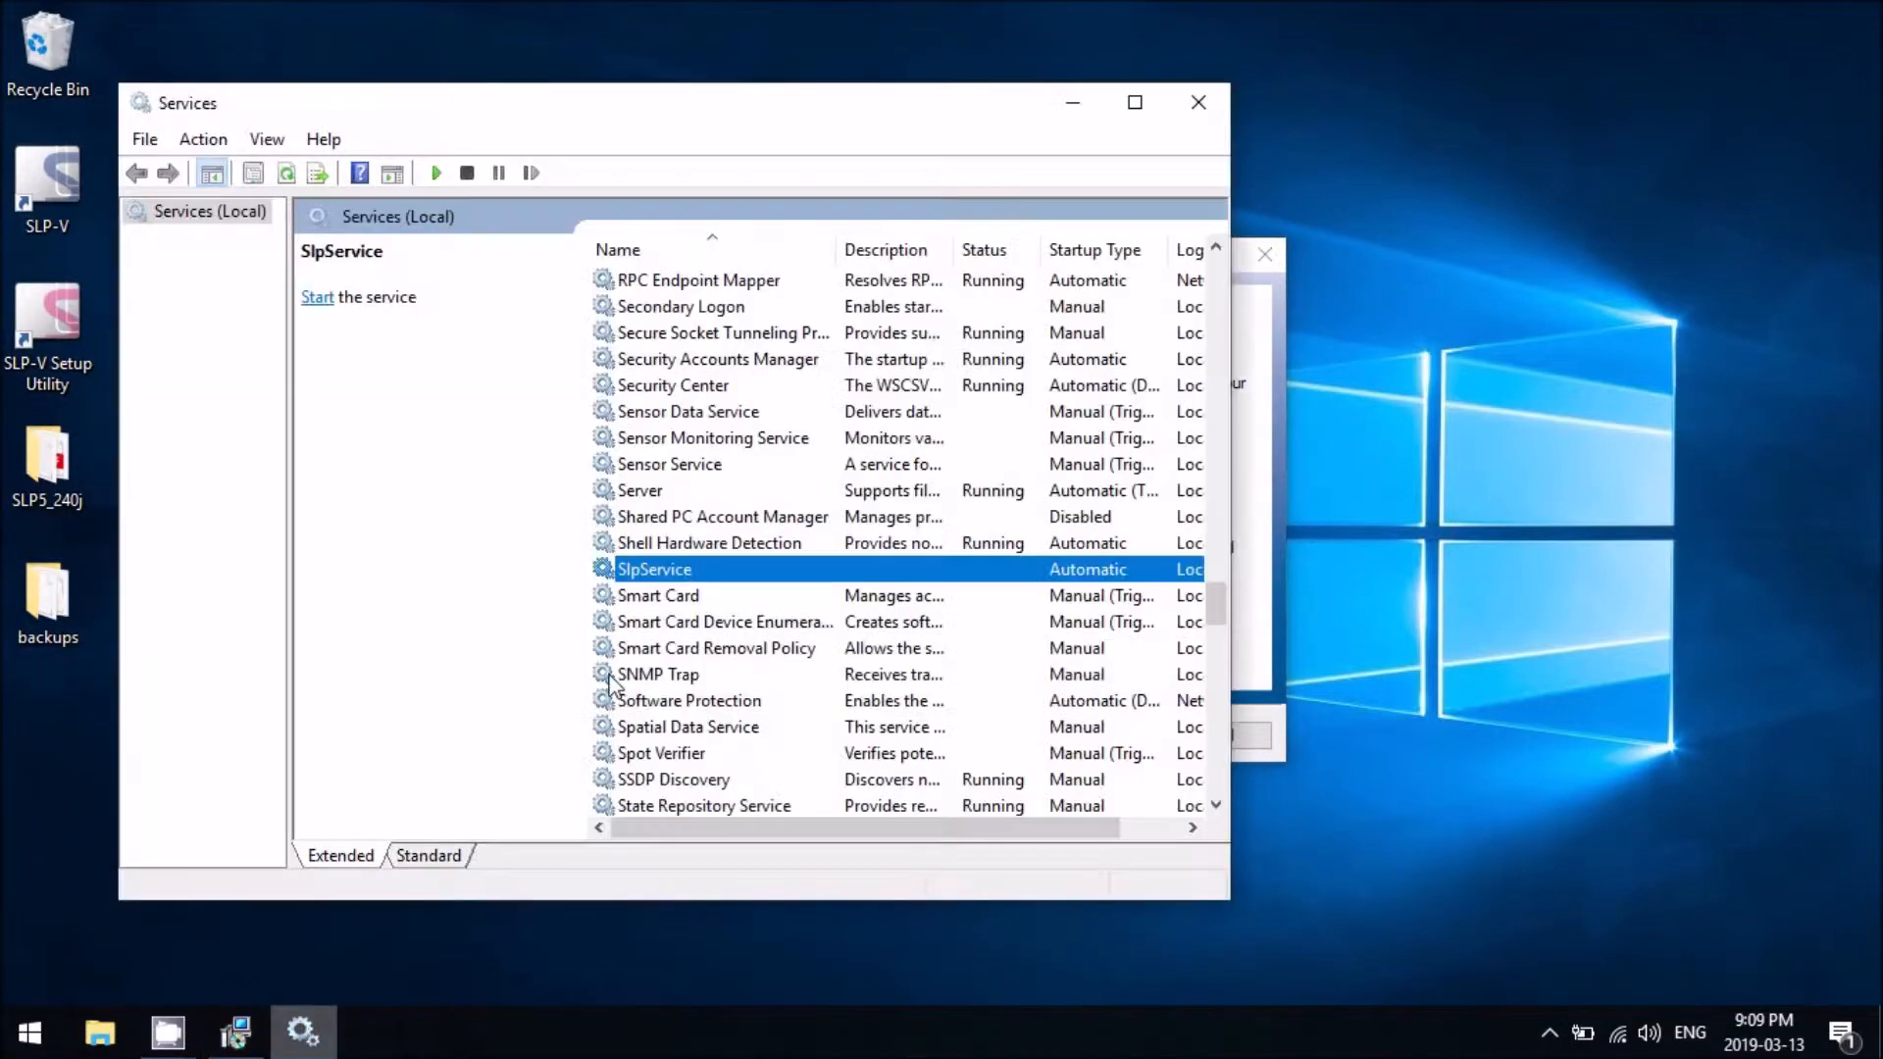
{"action": "left_click", "coordinate": [1206, 98]}
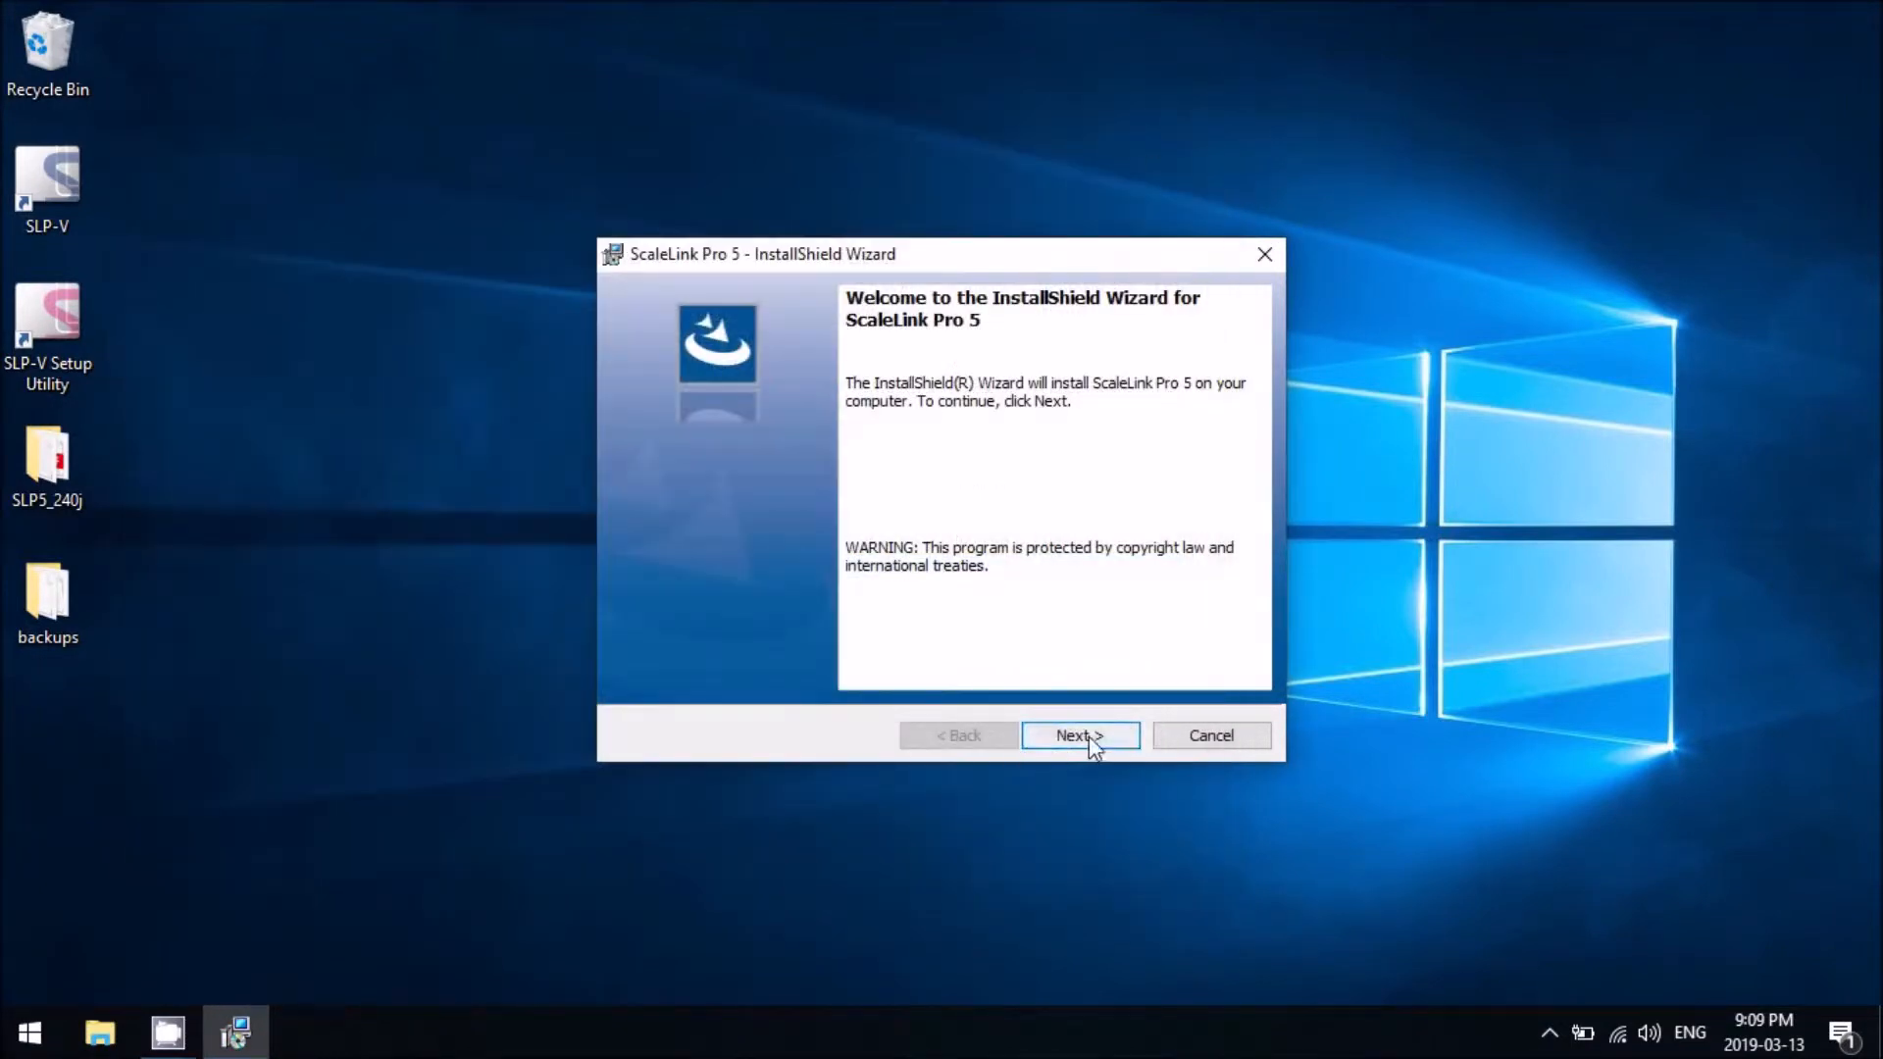
- Install ScaleLink Pro 5 as Client & Server for Everyone in C:\ishida\ScaleLink Pro 5\
{"action": "left_click", "coordinate": [1088, 736]}
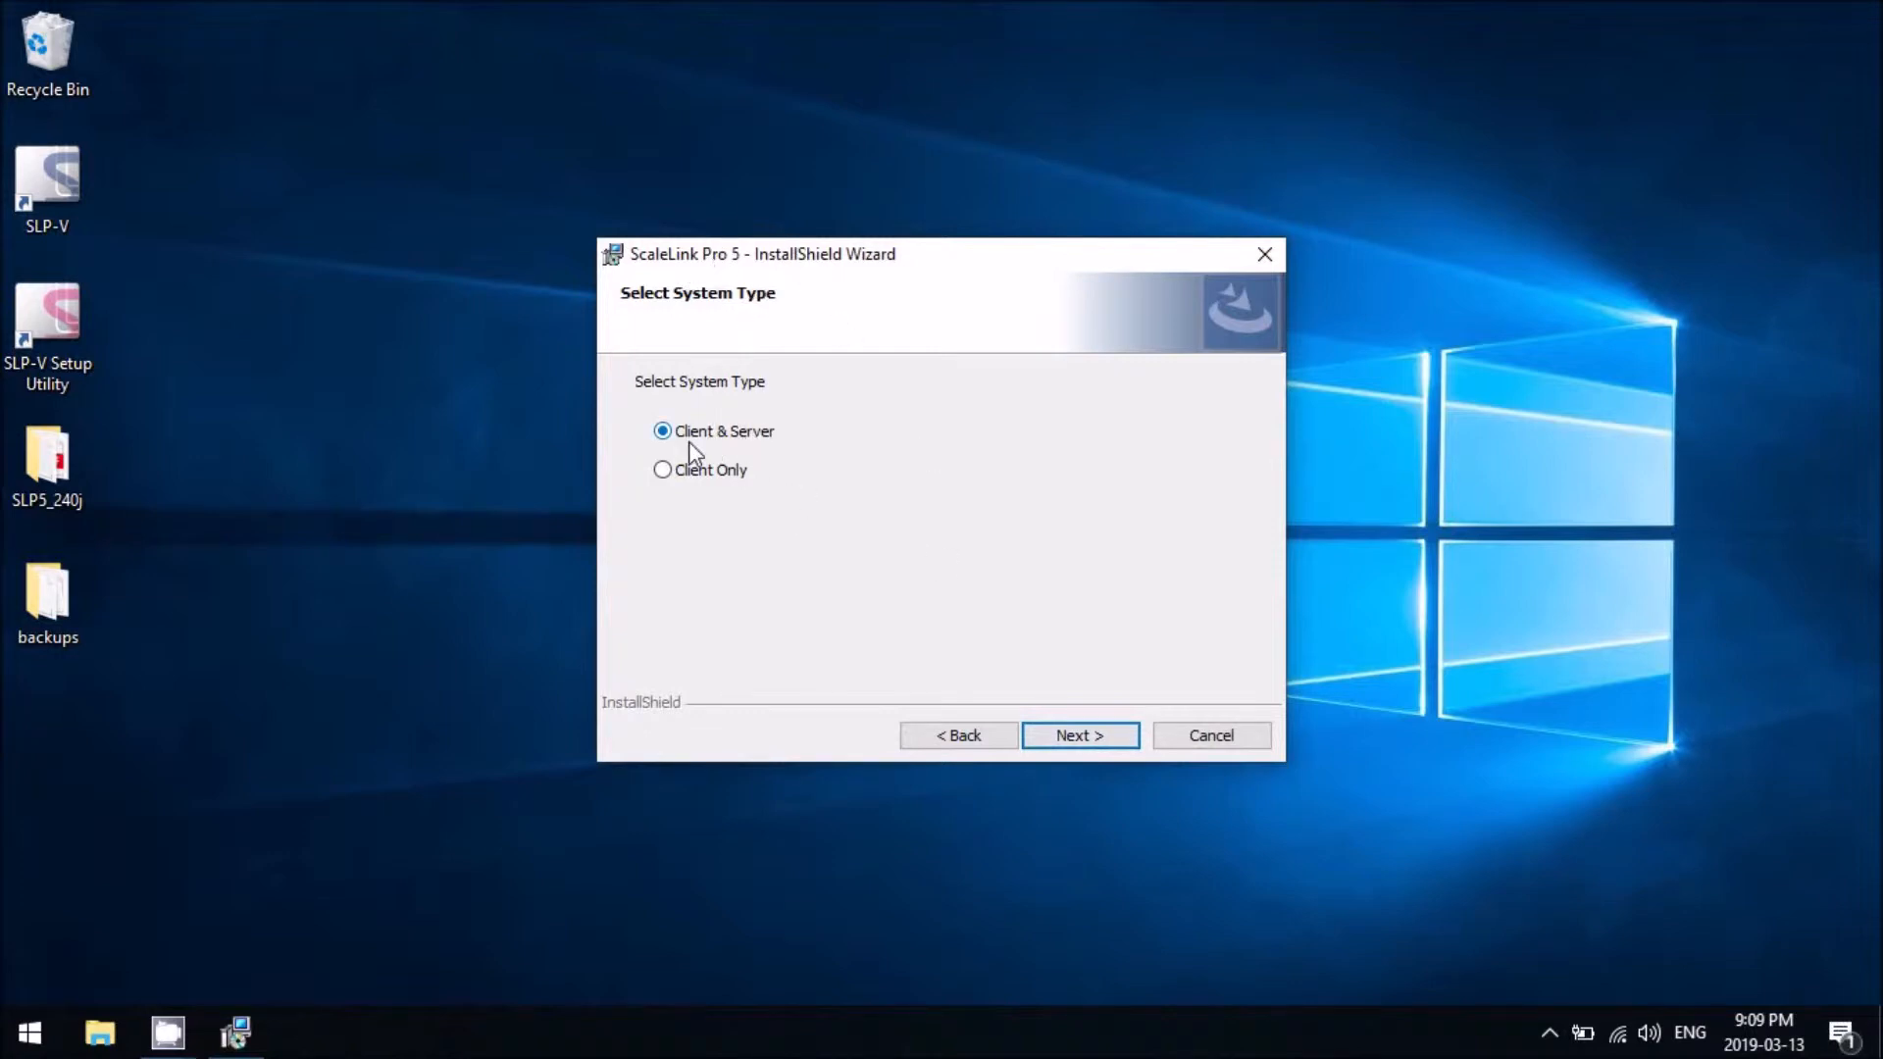
{"action": "left_click", "coordinate": [1093, 737]}
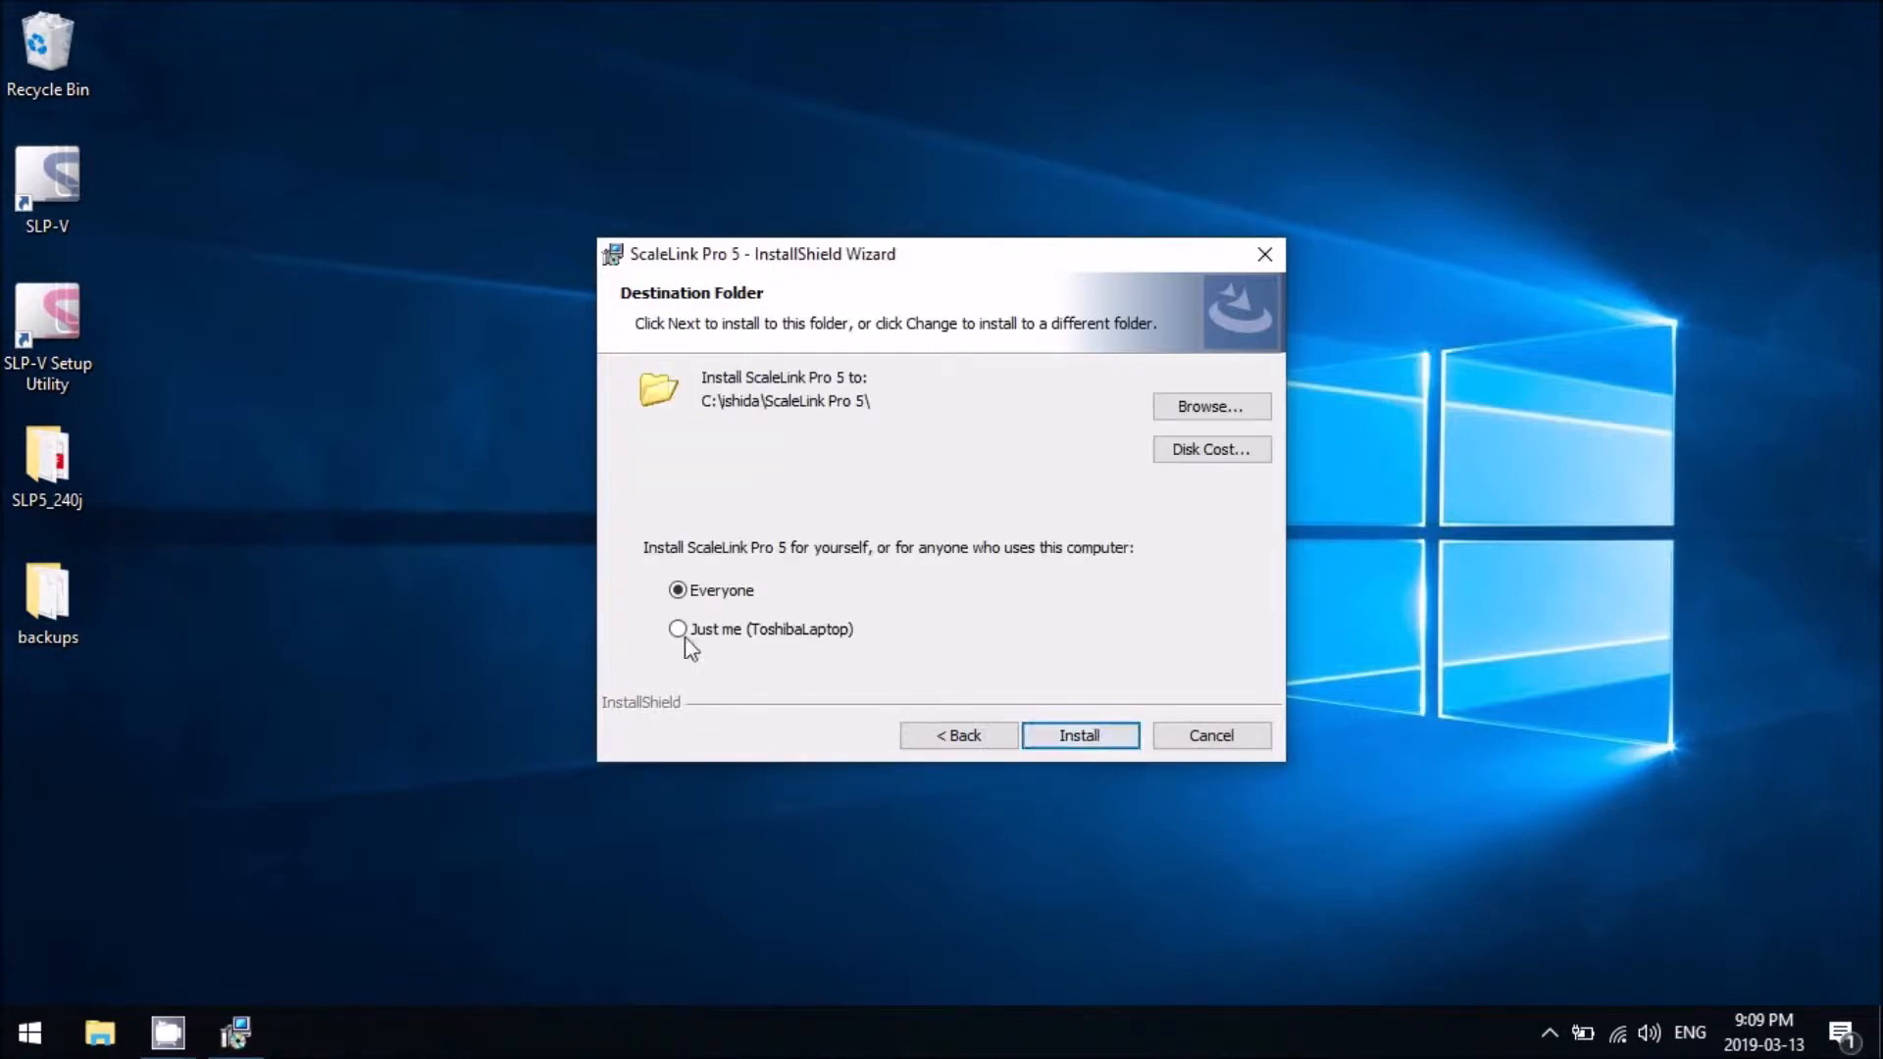
{"action": "left_click", "coordinate": [1079, 737]}
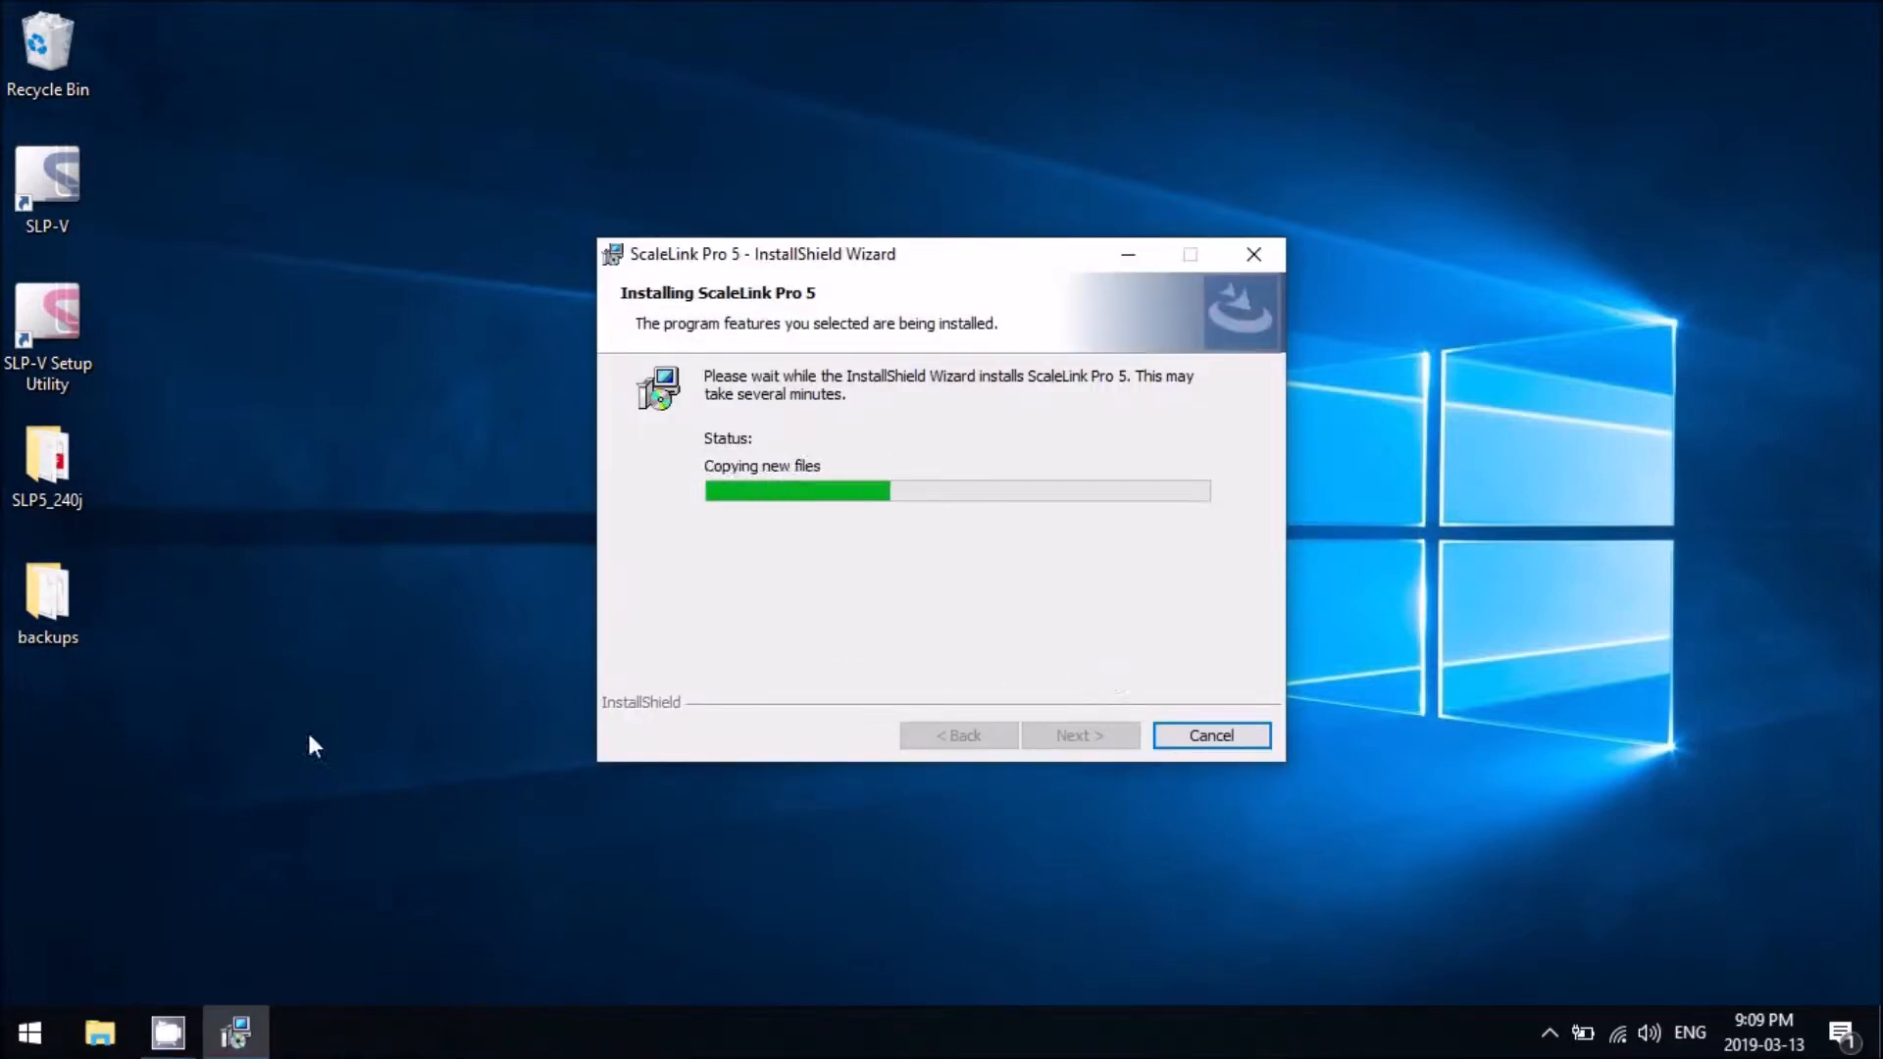
- Review the exported scale setup file and the three database backups in the backups folder, then minimize its window
{"action": "double_click", "coordinate": [44, 598]}
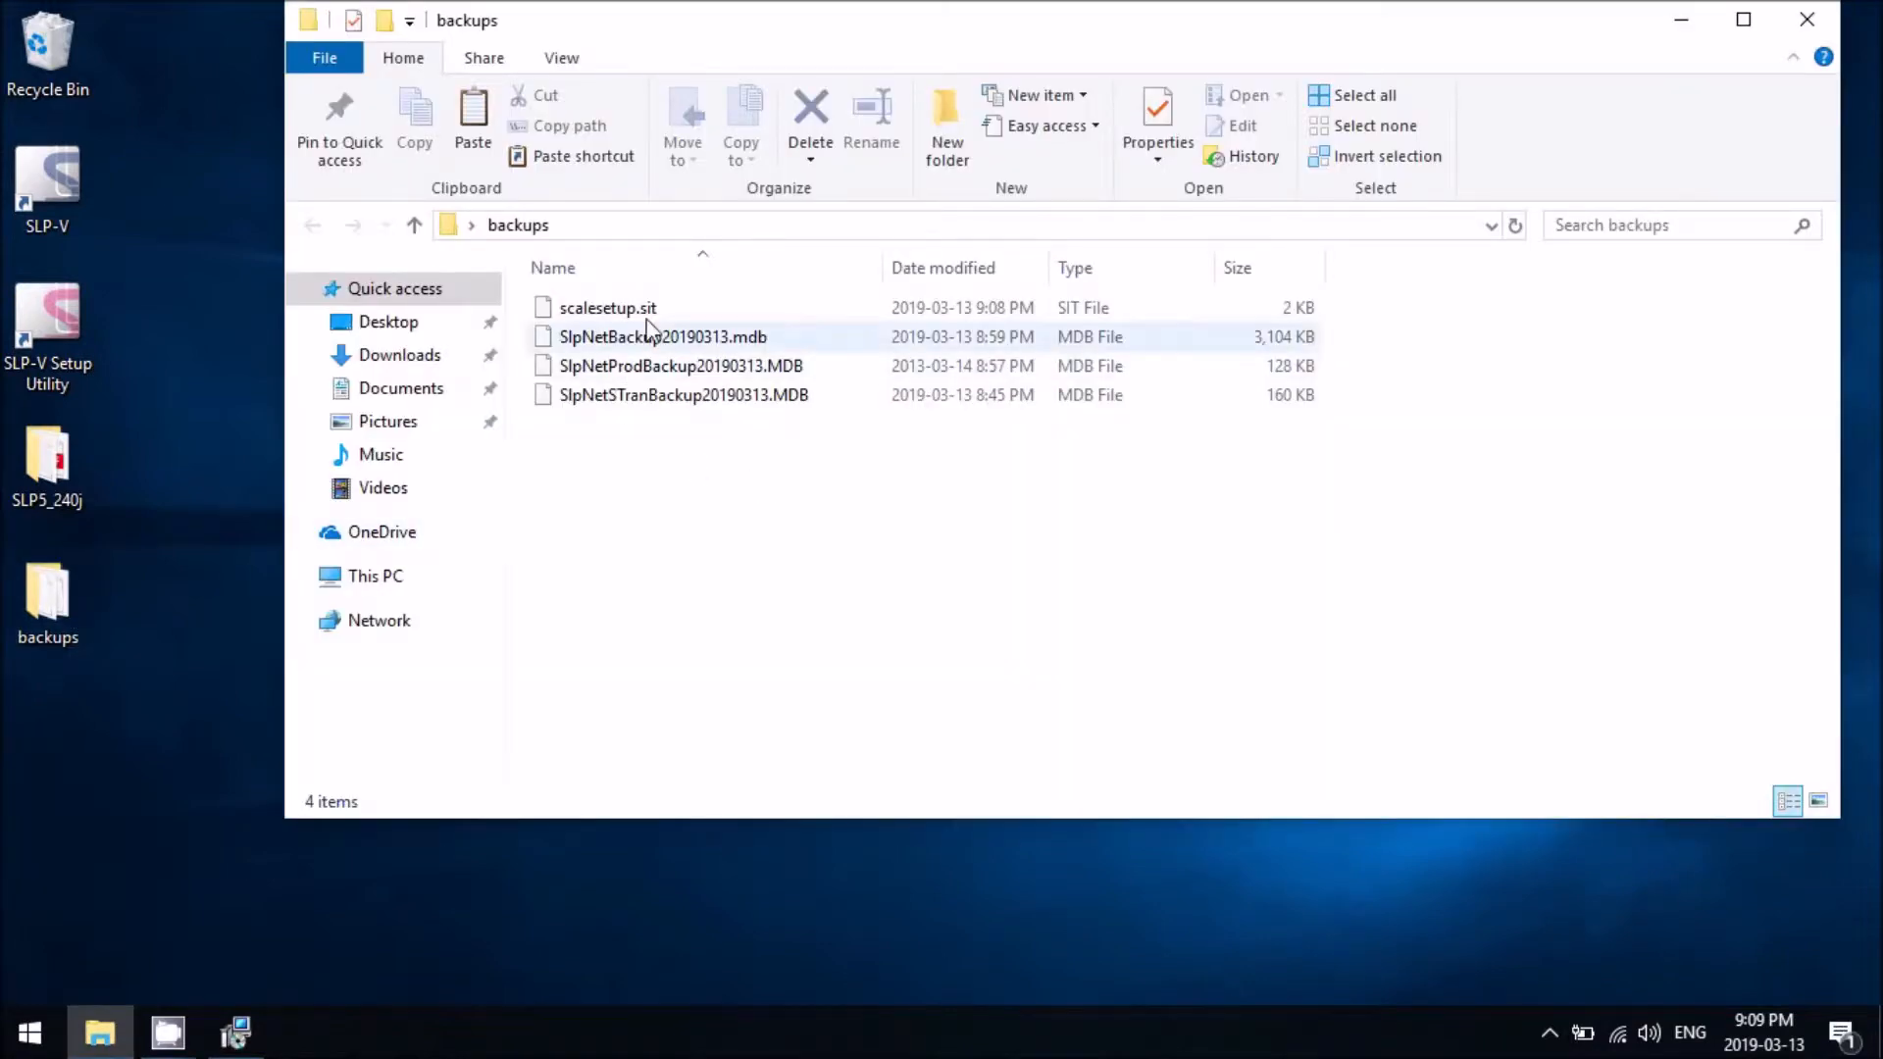
{"action": "left_click_drag", "start_coordinate": [848, 499], "coordinate": [751, 332]}
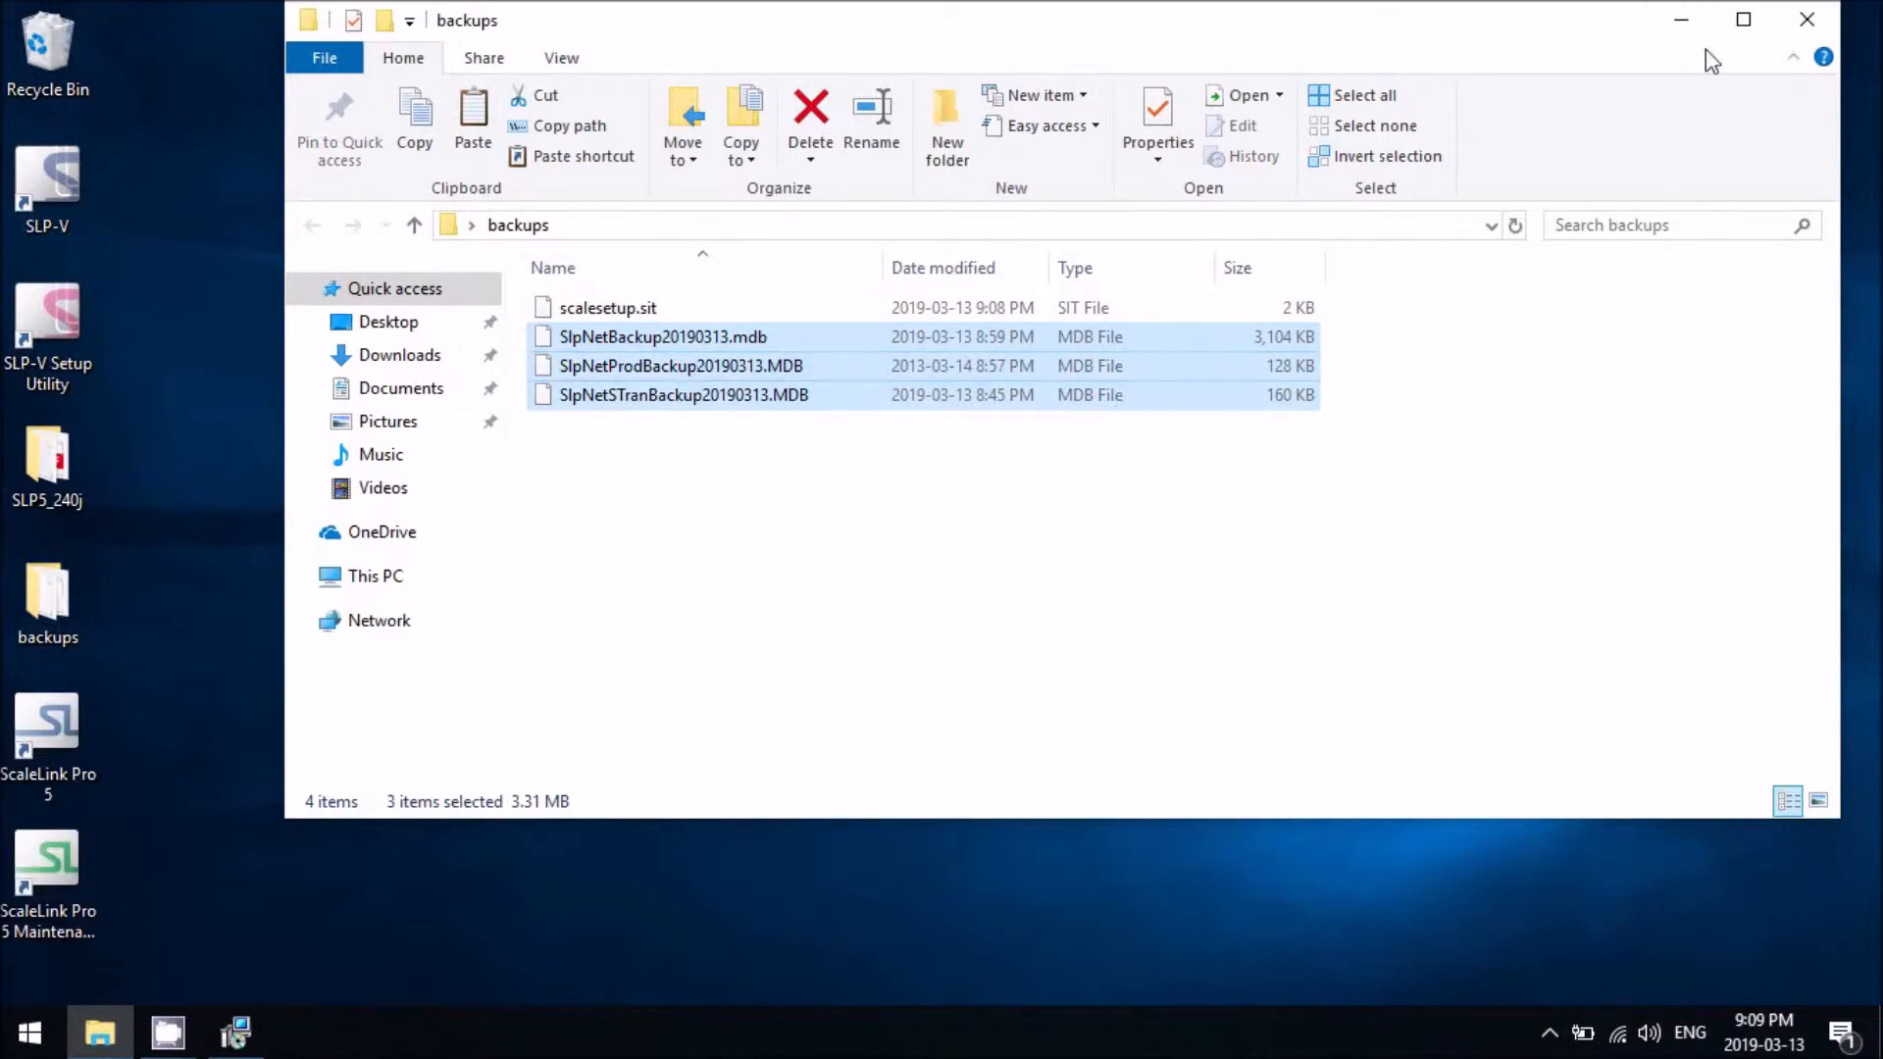
{"action": "left_click", "coordinate": [1681, 30]}
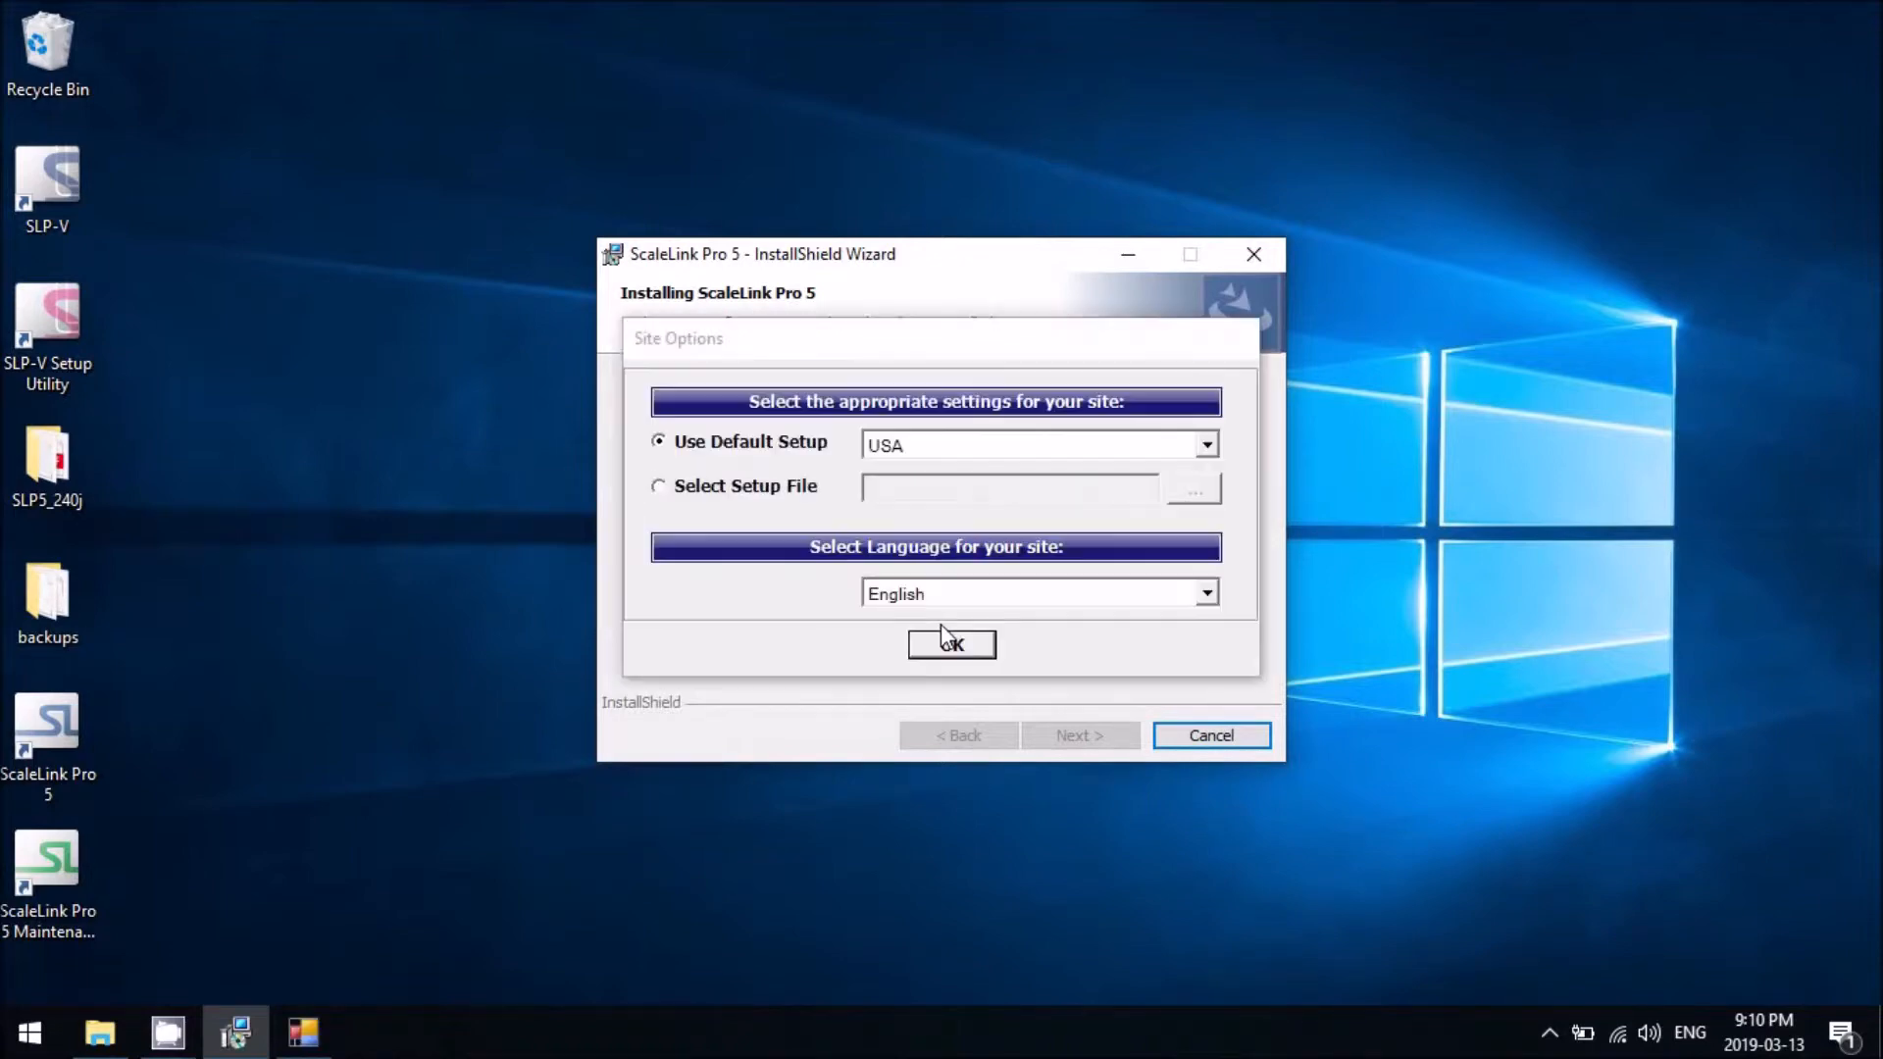
- Choose Canada as the default site setup with English as the language and confirm the site options
{"action": "left_click", "coordinate": [1209, 446]}
{"action": "left_click", "coordinate": [976, 499]}
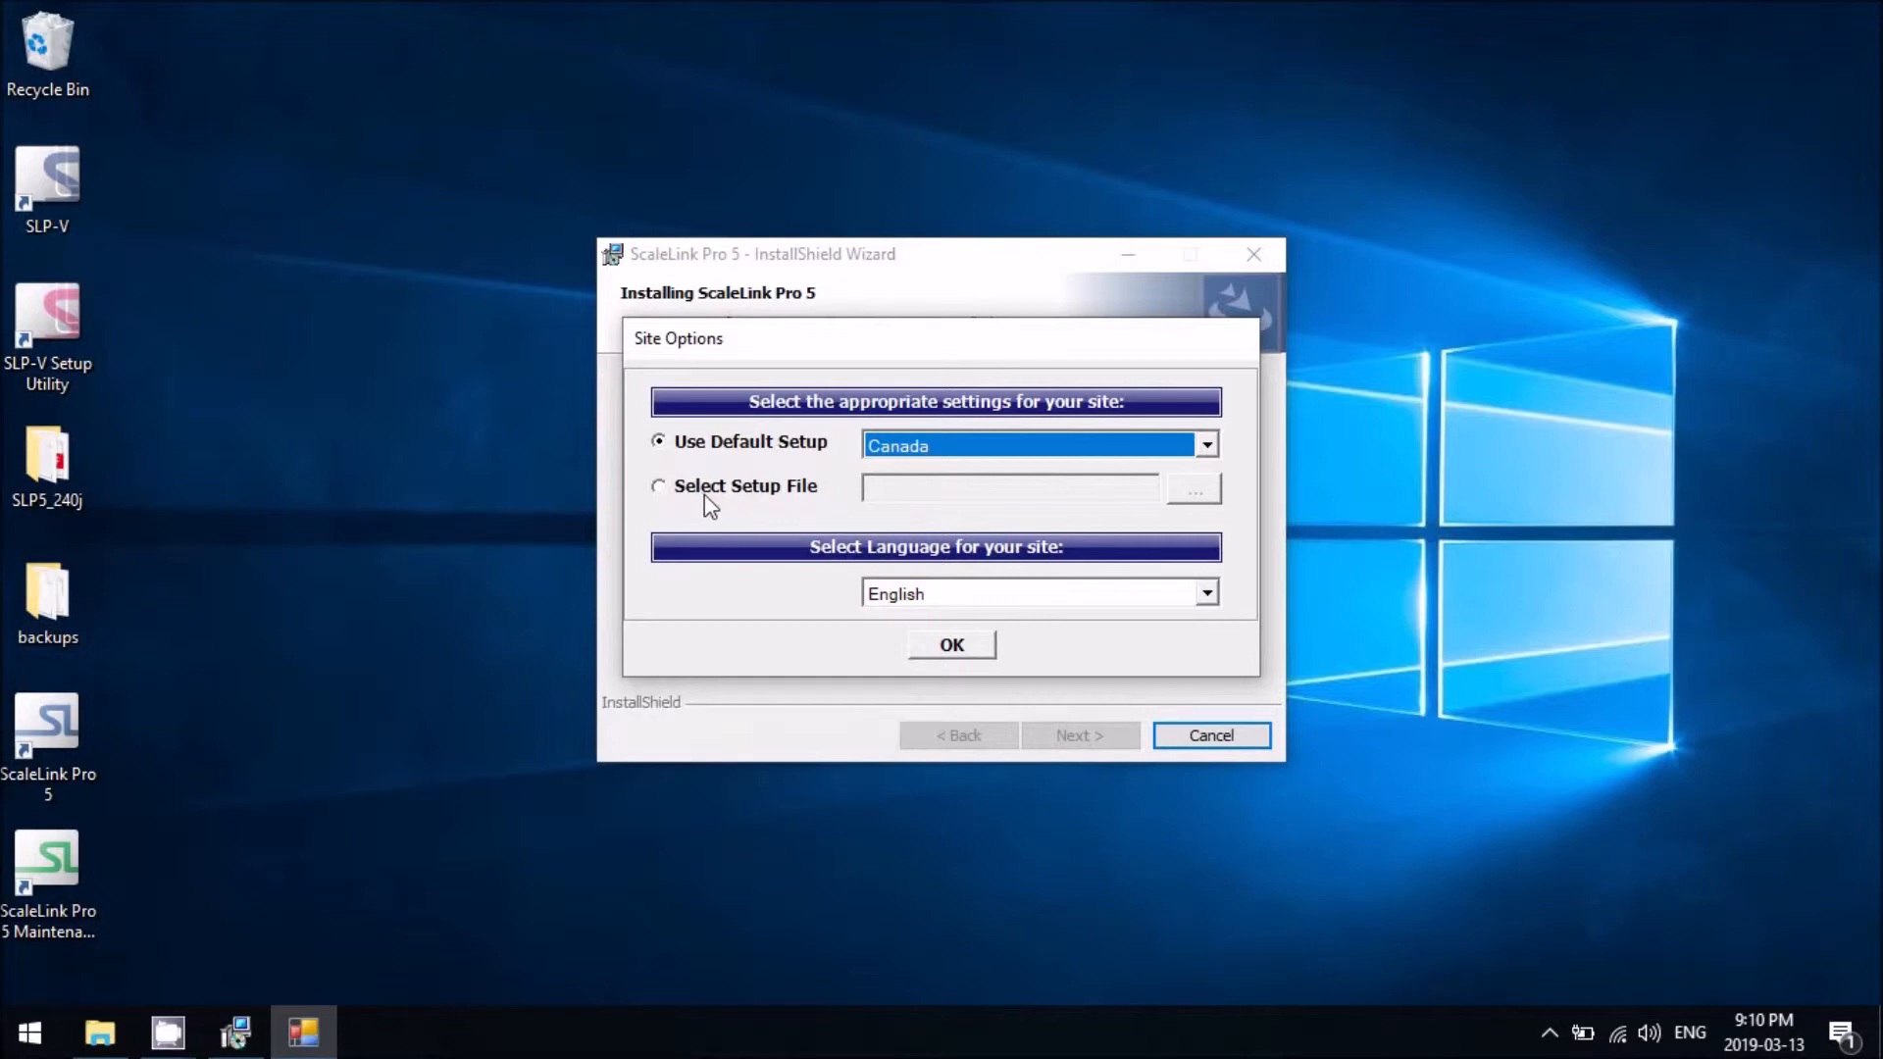
{"action": "left_click", "coordinate": [960, 653]}
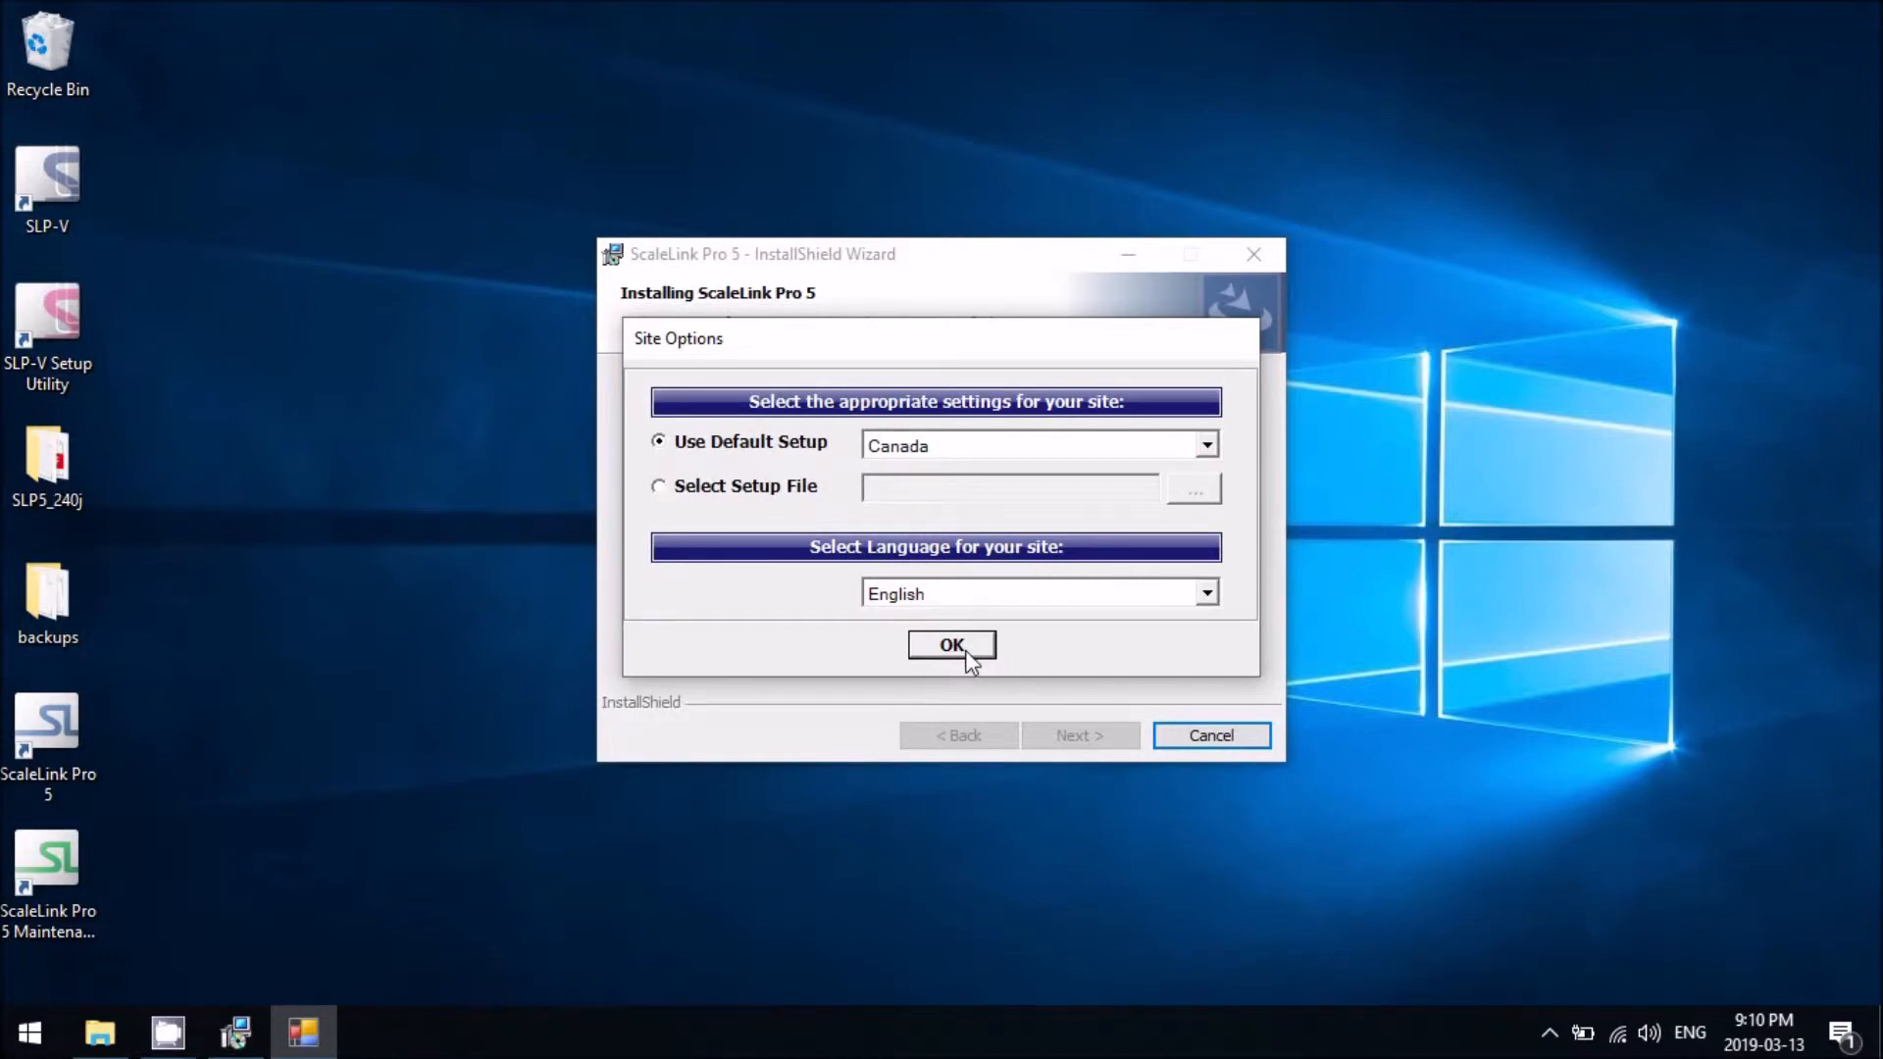
{"action": "left_click", "coordinate": [969, 655]}
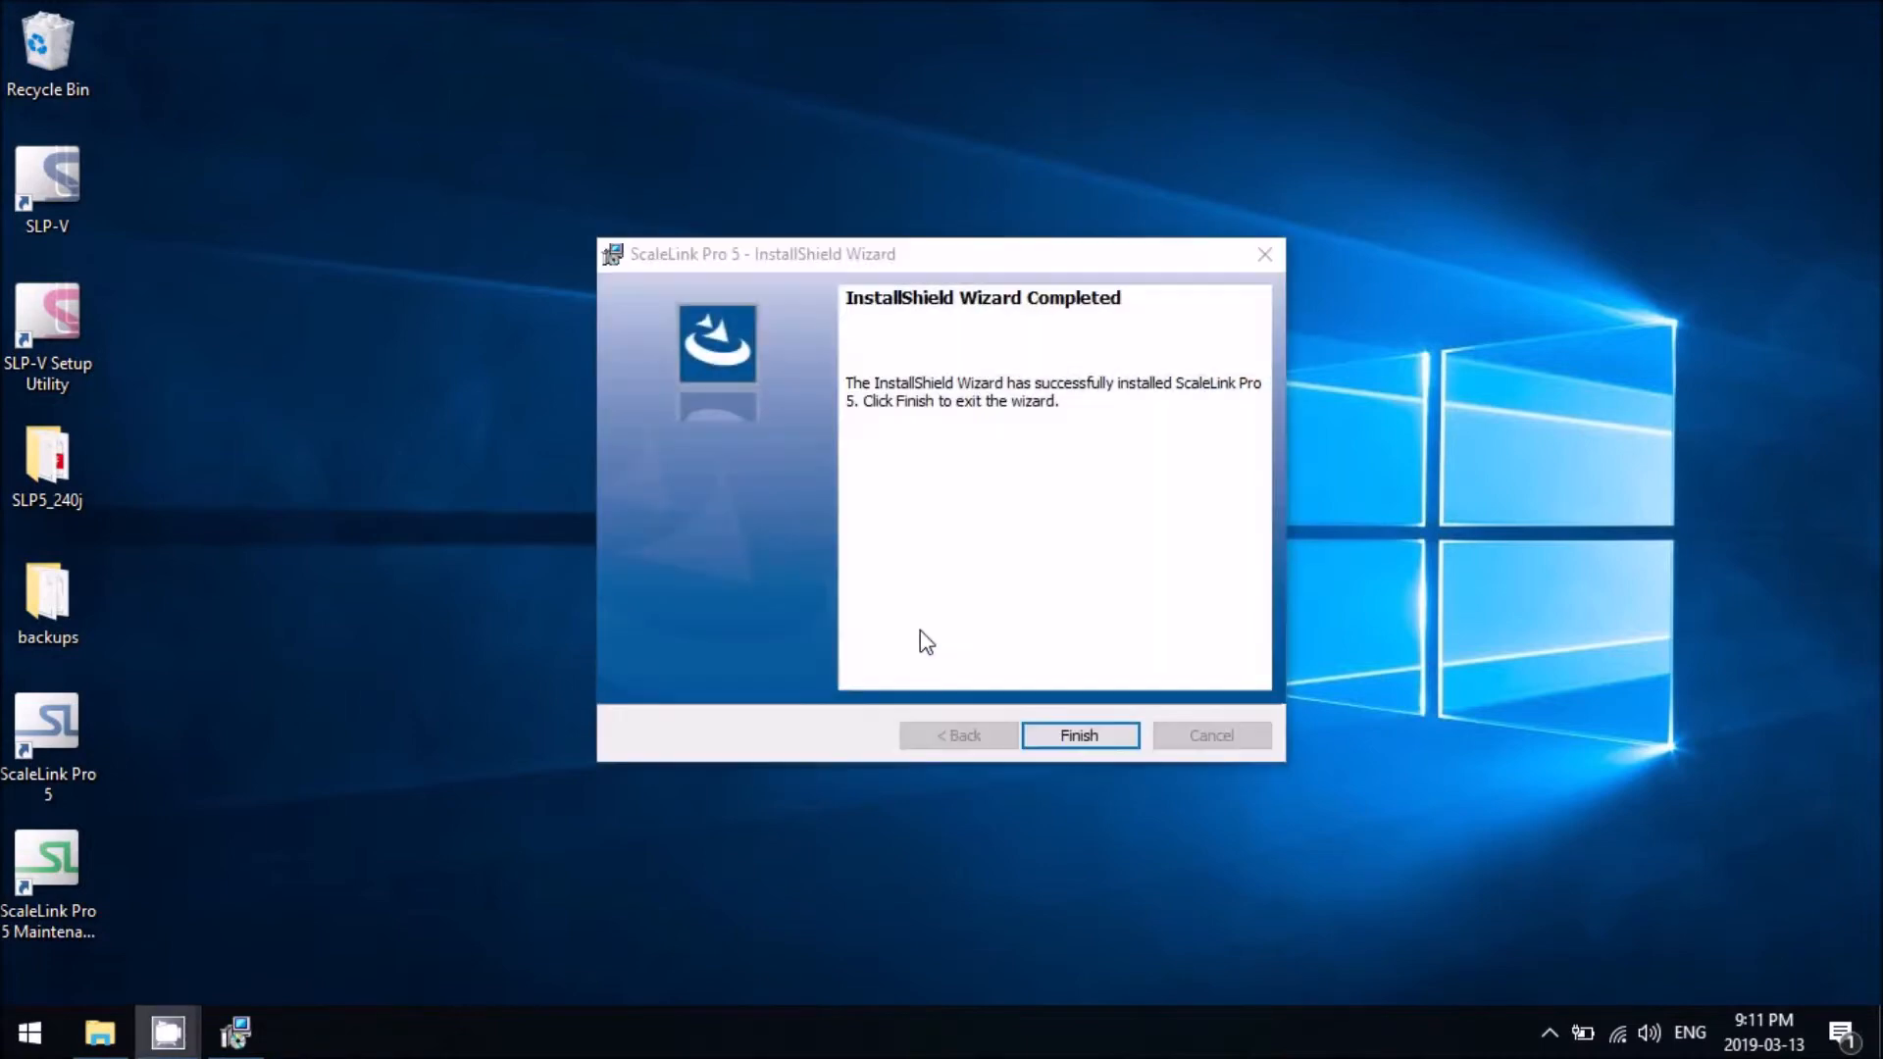
- Finish the ScaleLink Pro 5 installation wizard and allow slpserverhost through the firewall on public networks
{"action": "left_click", "coordinate": [1086, 738]}
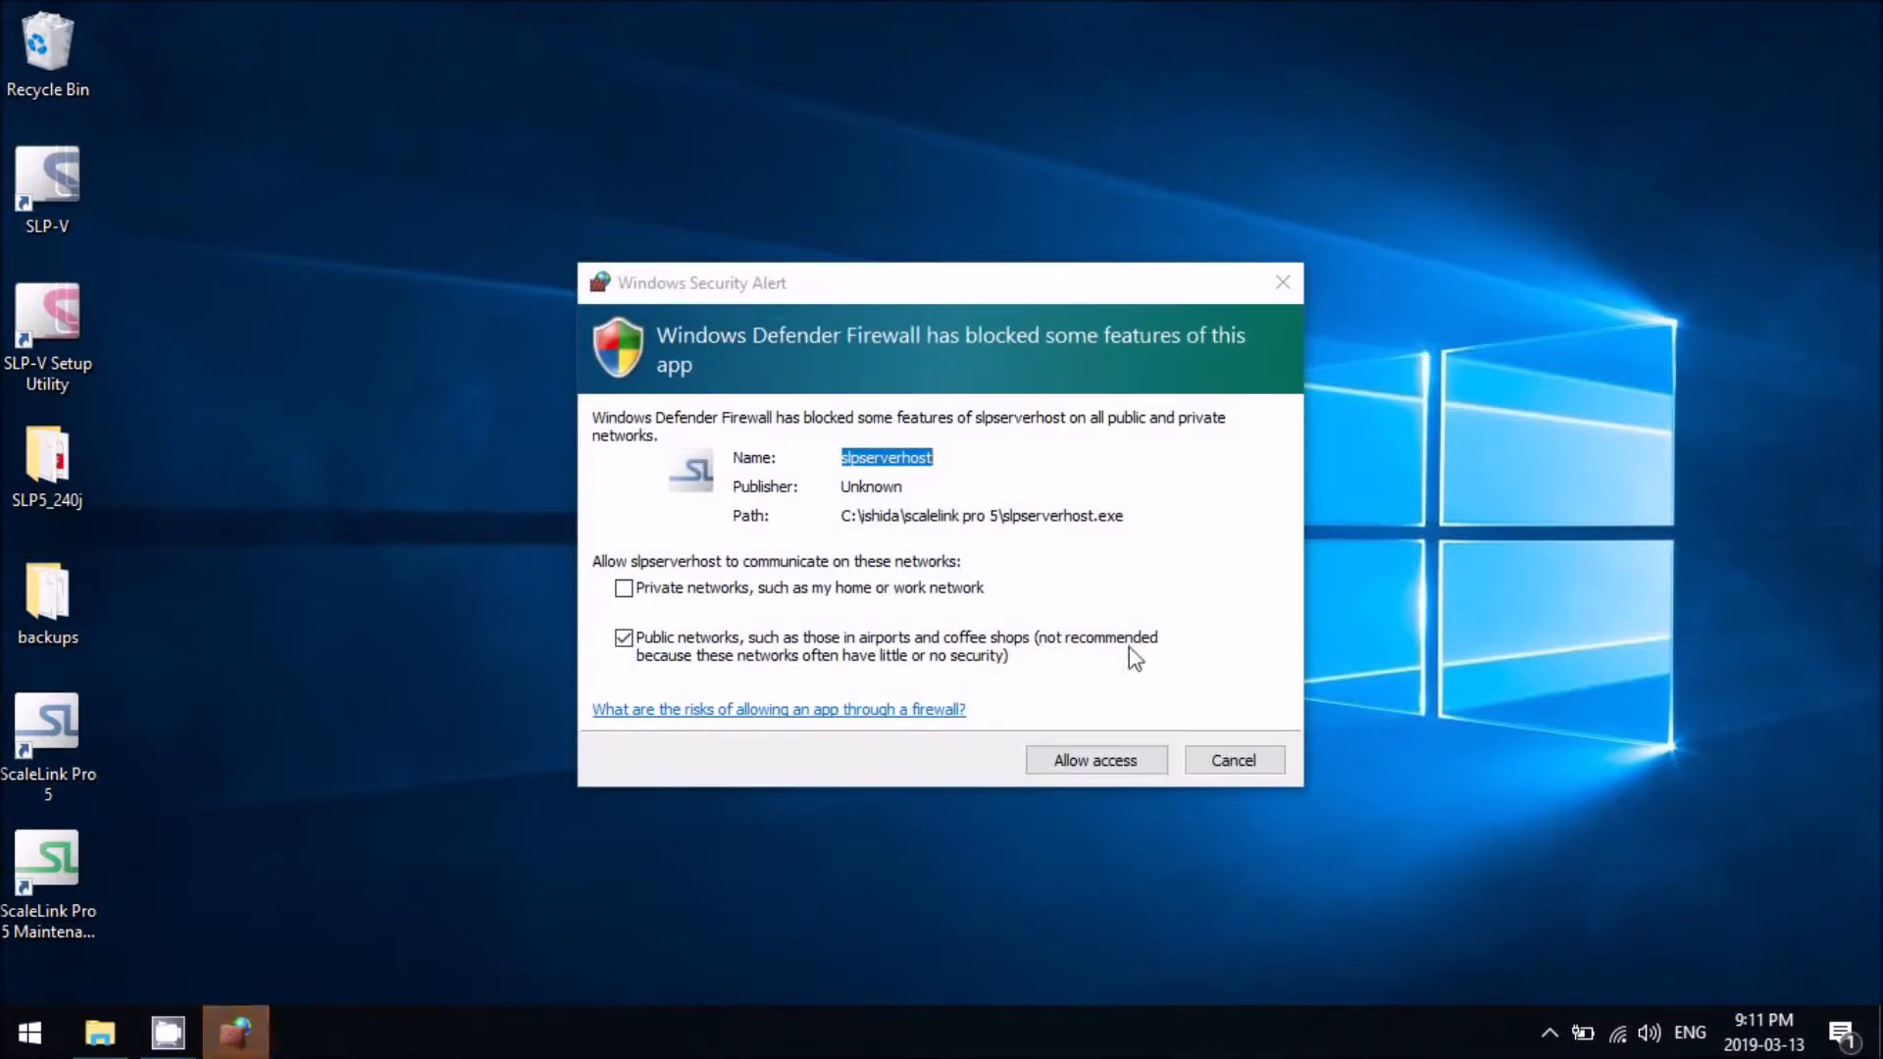
{"action": "left_click", "coordinate": [1093, 772]}
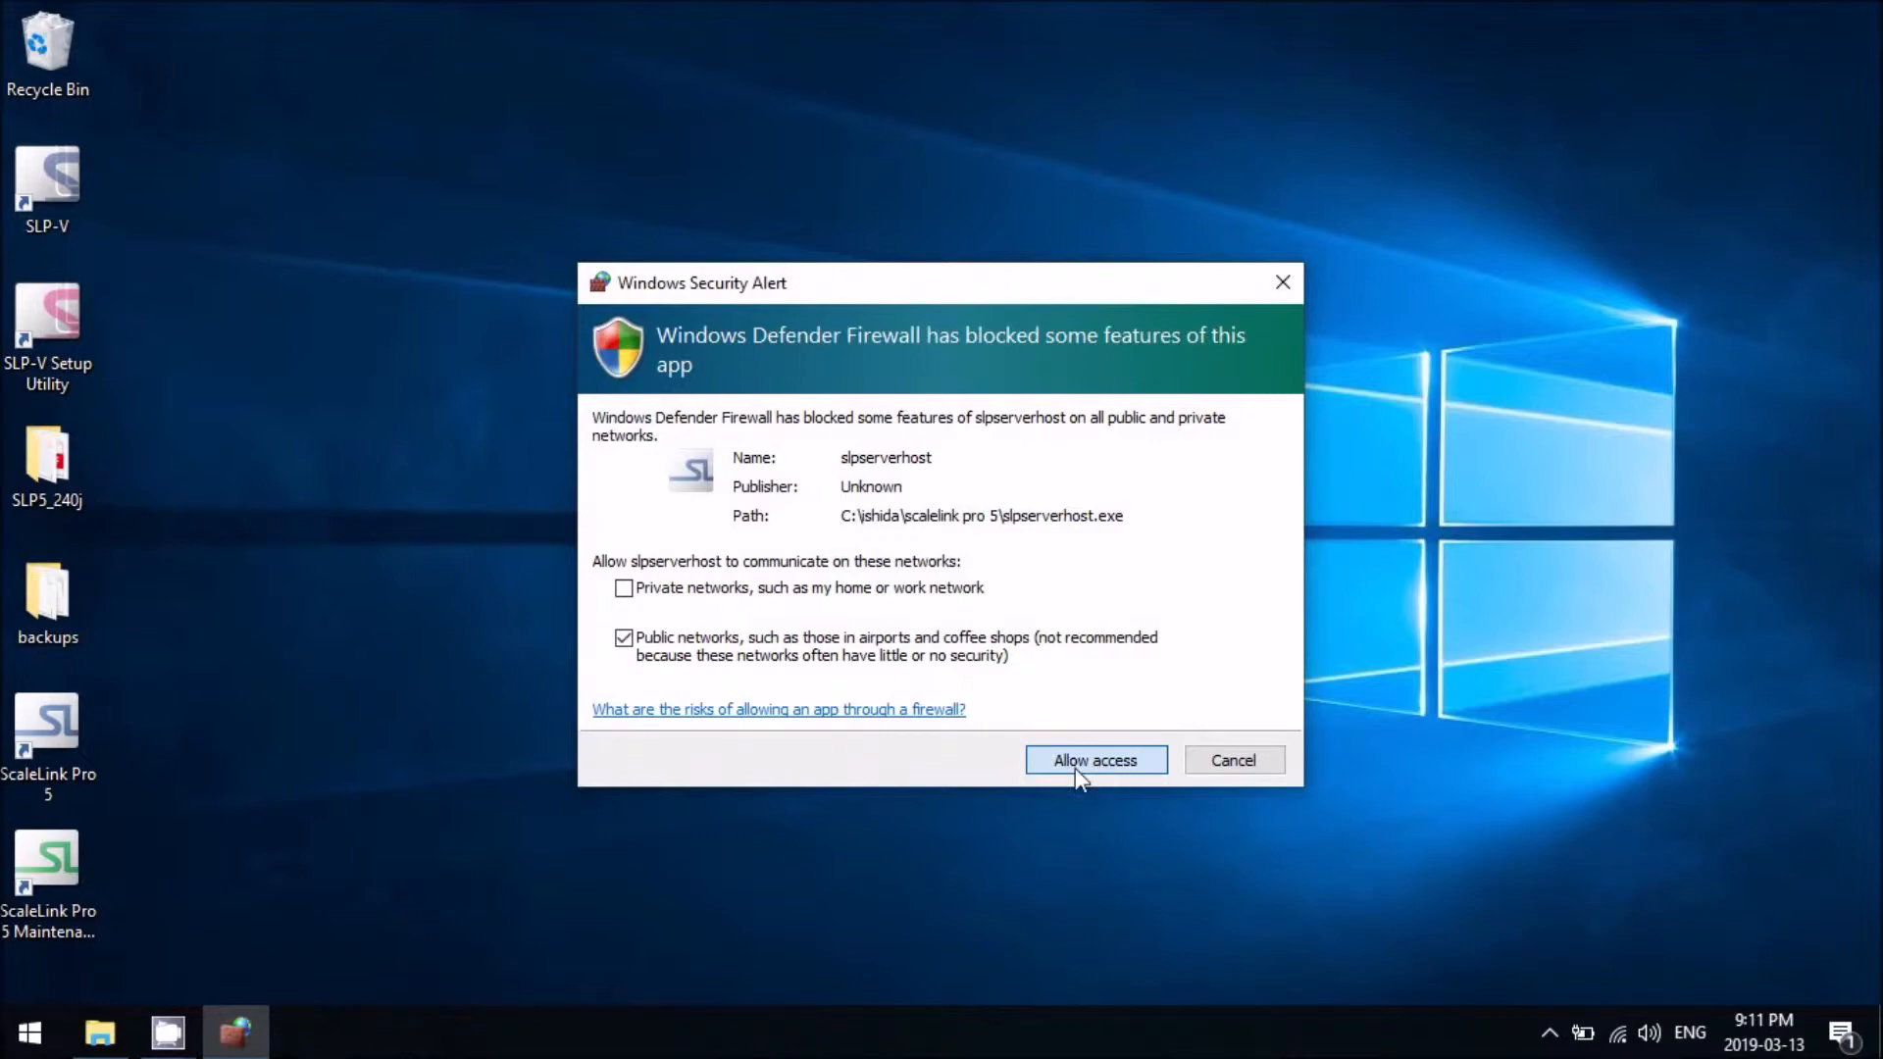
{"action": "left_click", "coordinate": [1075, 768]}
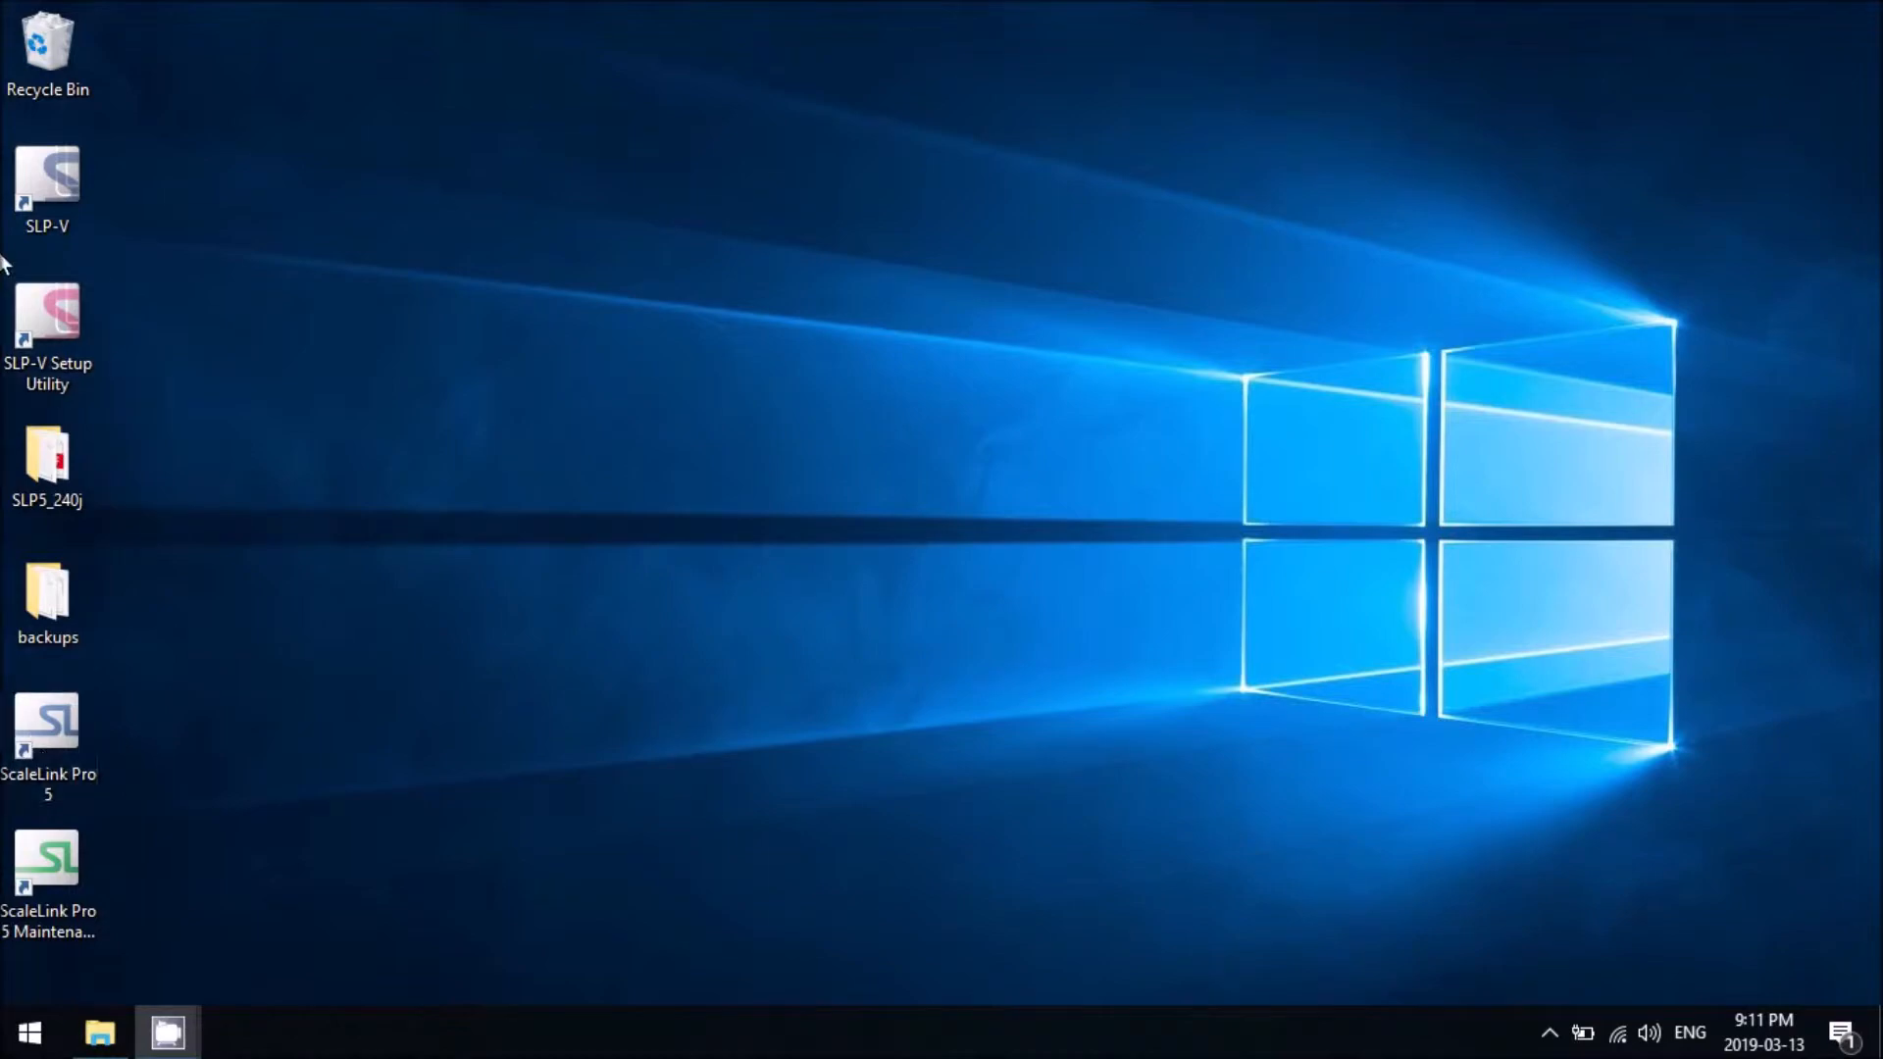
- Launch the ScaleLink Pro 5 Setup Utility in English with the language prompt suppressed for the future, and postpone licence verification
{"action": "left_click", "coordinate": [9, 1041]}
{"action": "scroll", "coordinate": [321, 502], "scroll_direction": "down", "scroll_amount": 8}
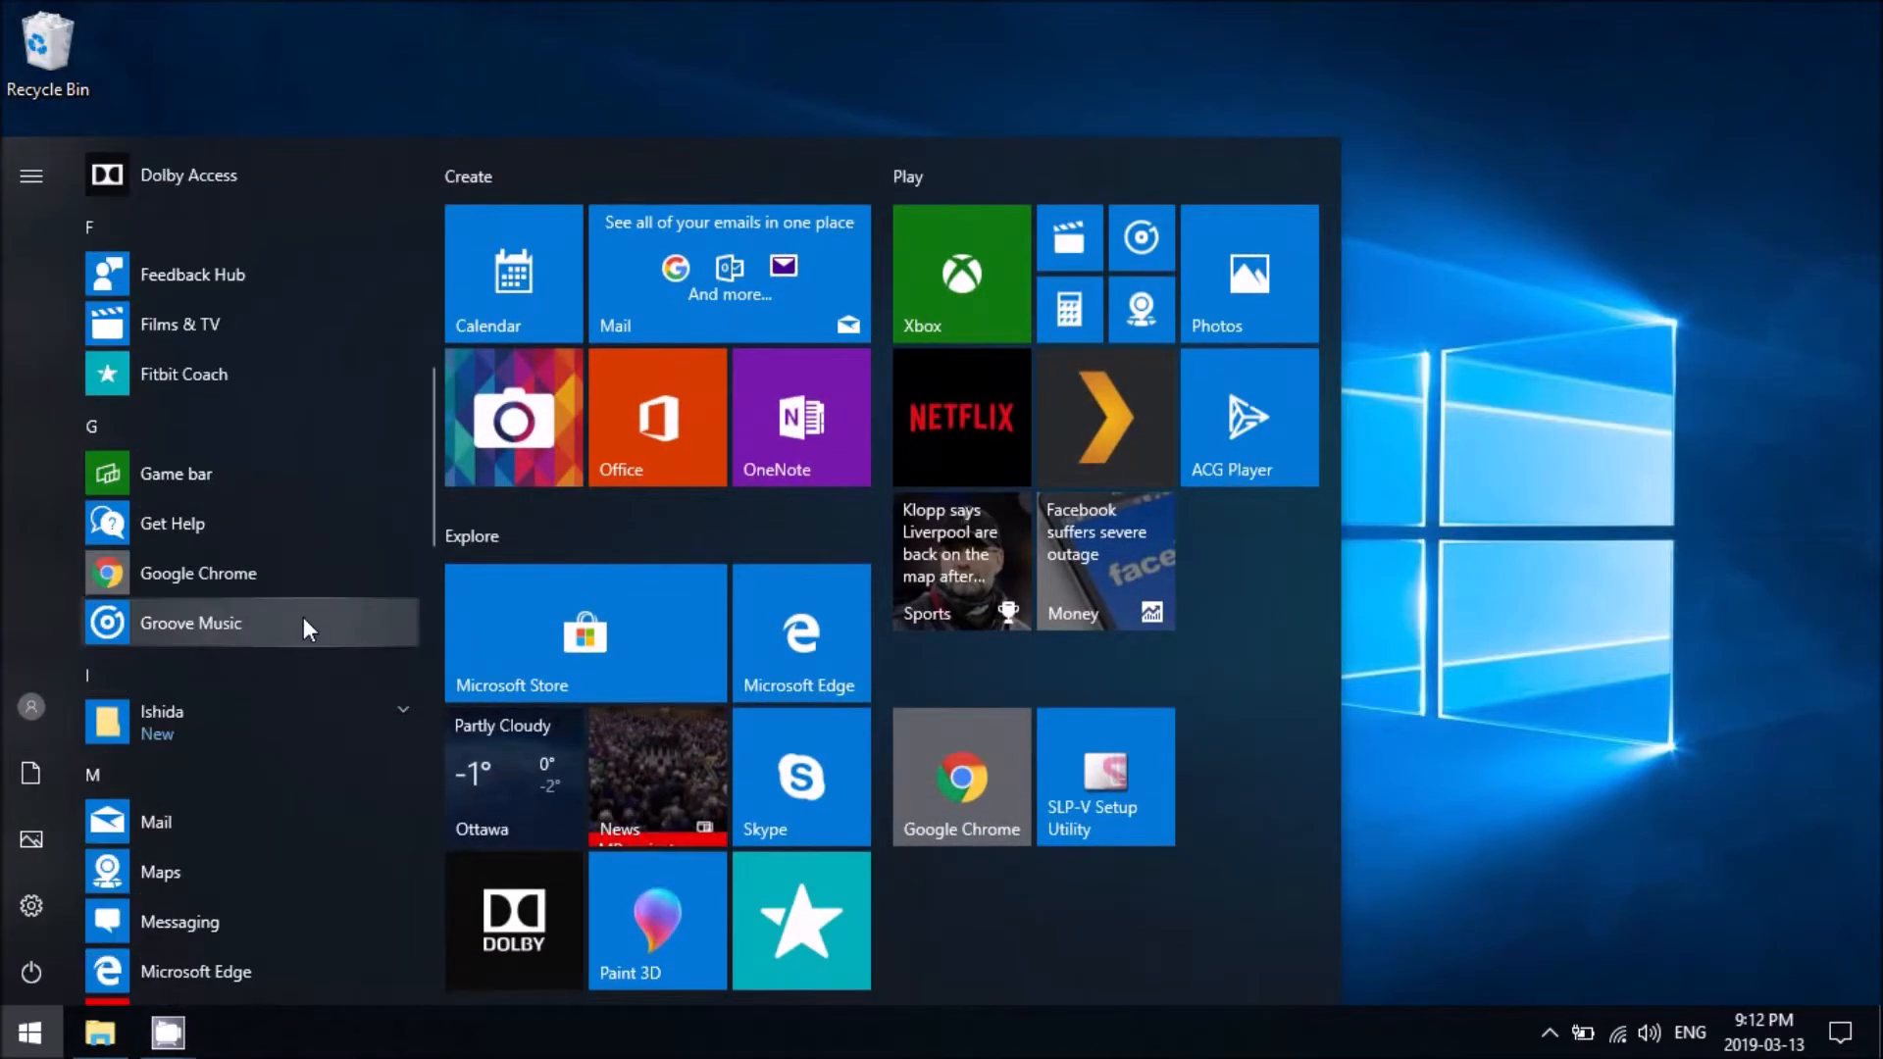
{"action": "scroll", "coordinate": [303, 616], "scroll_direction": "up", "scroll_amount": 8}
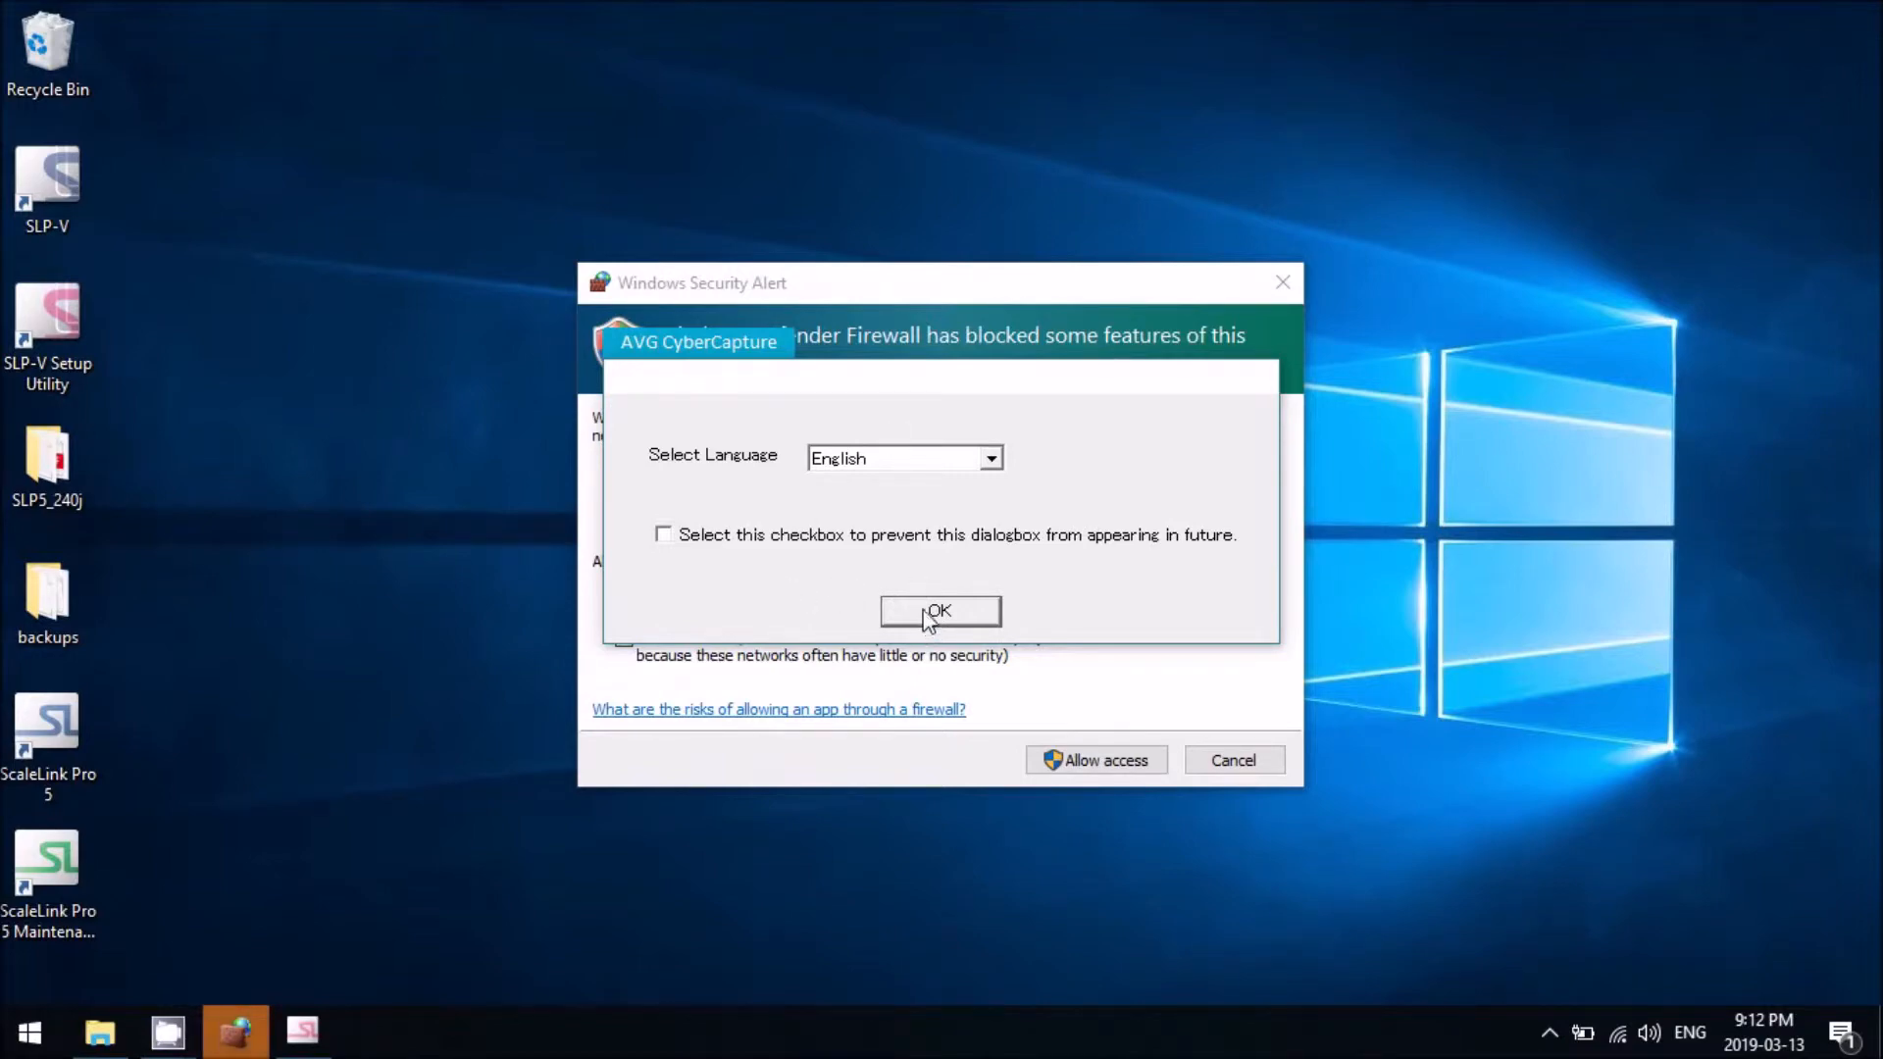
{"action": "left_click", "coordinate": [698, 538]}
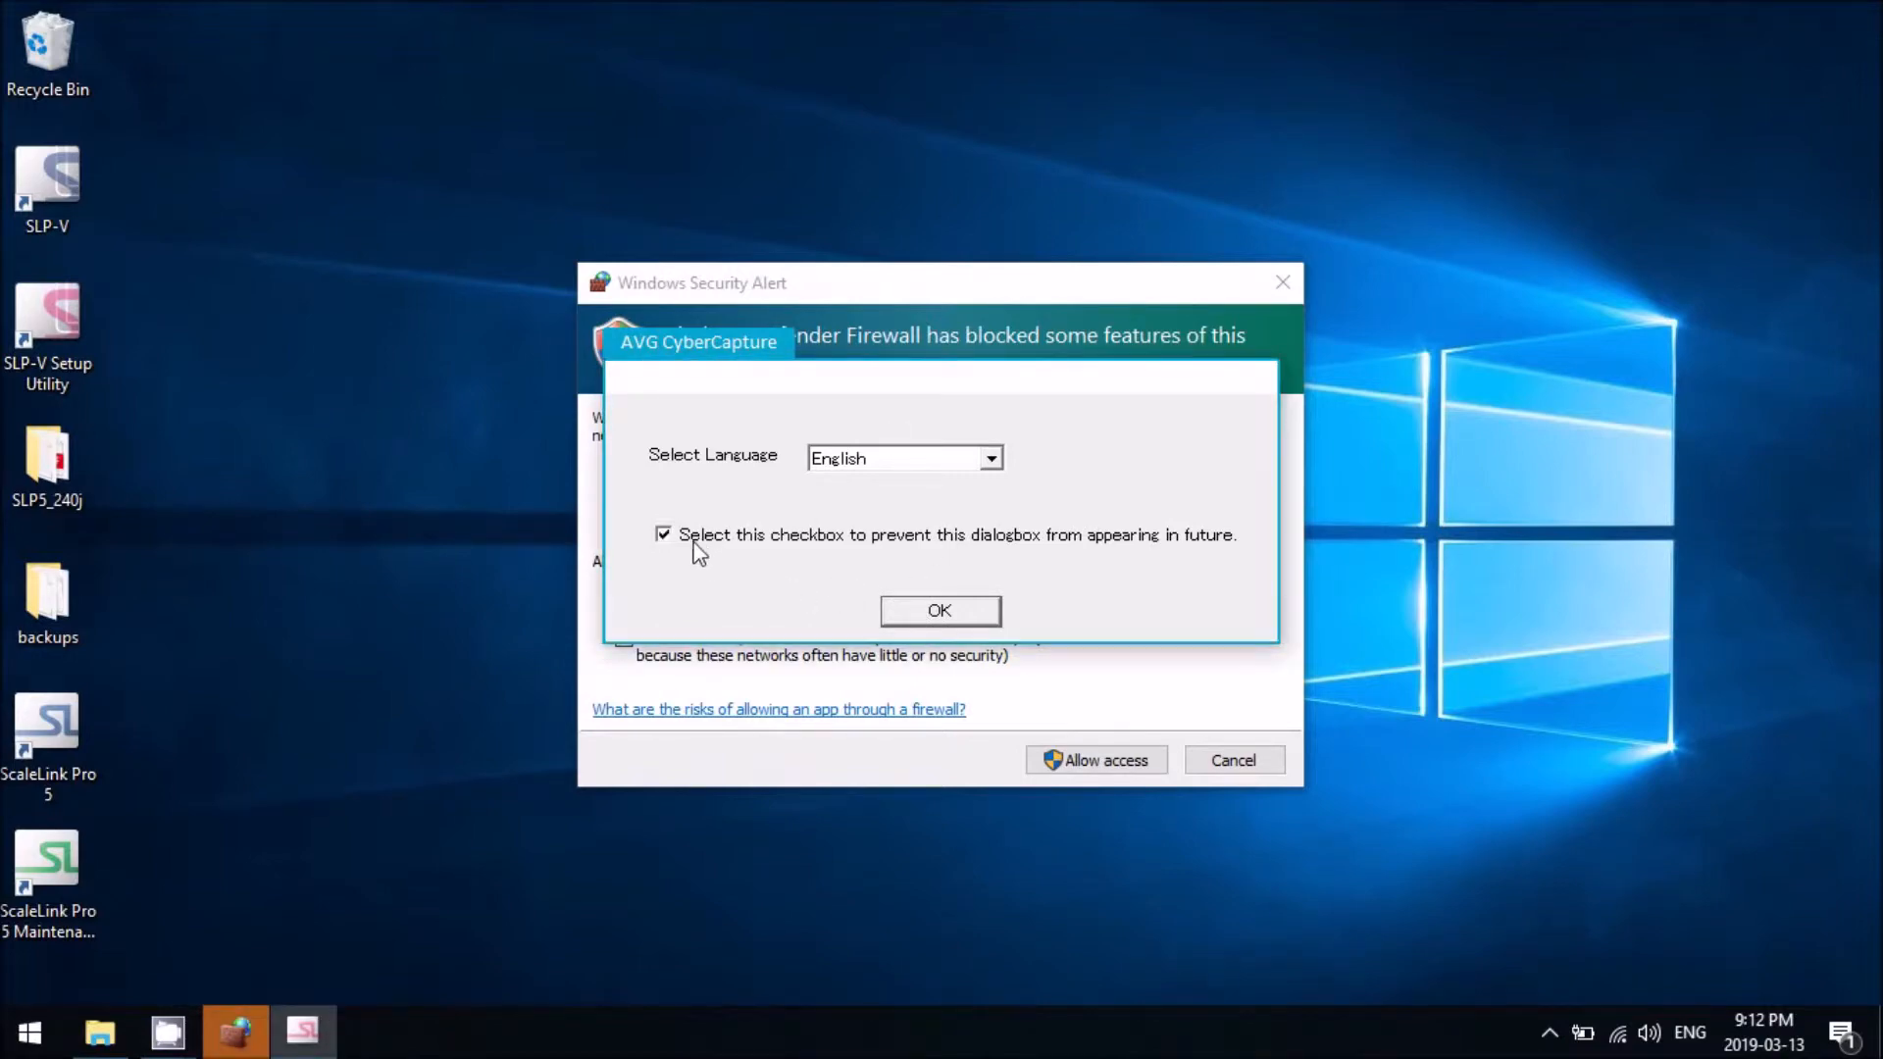
{"action": "left_click", "coordinate": [943, 612]}
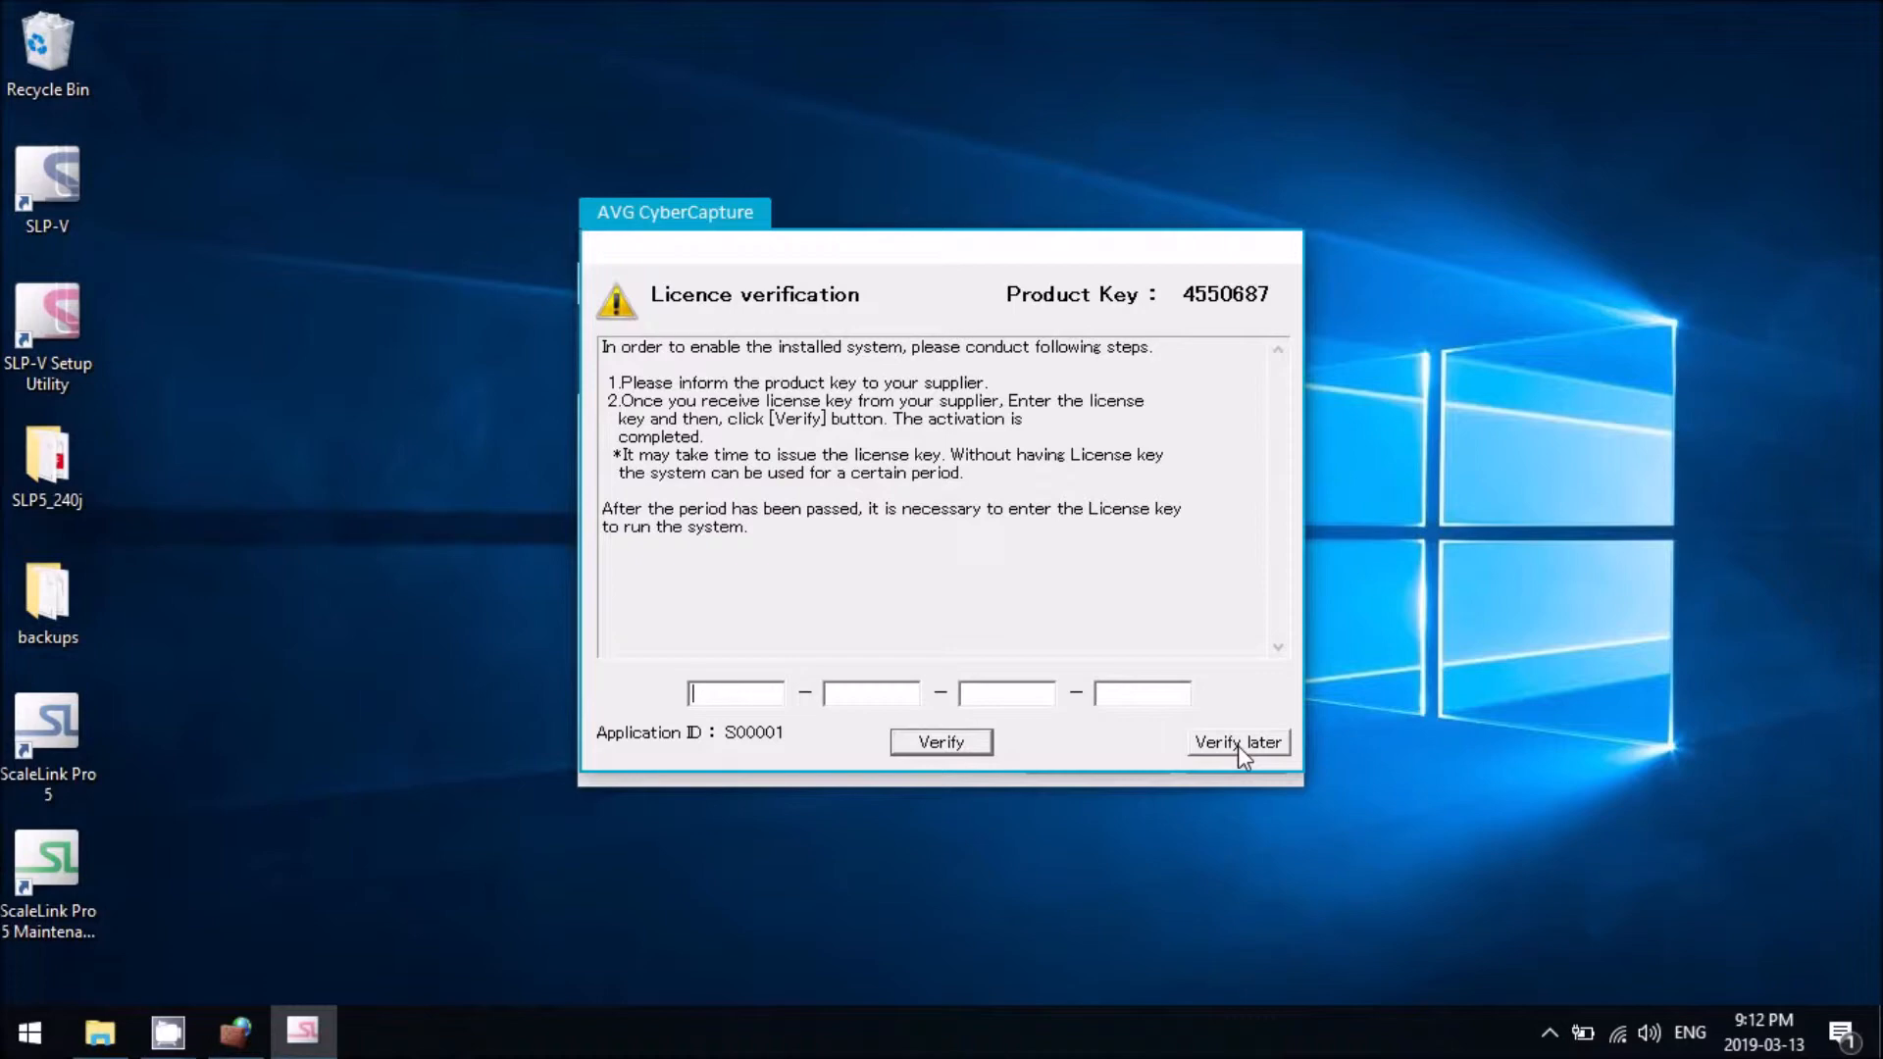
{"action": "left_click", "coordinate": [1238, 746]}
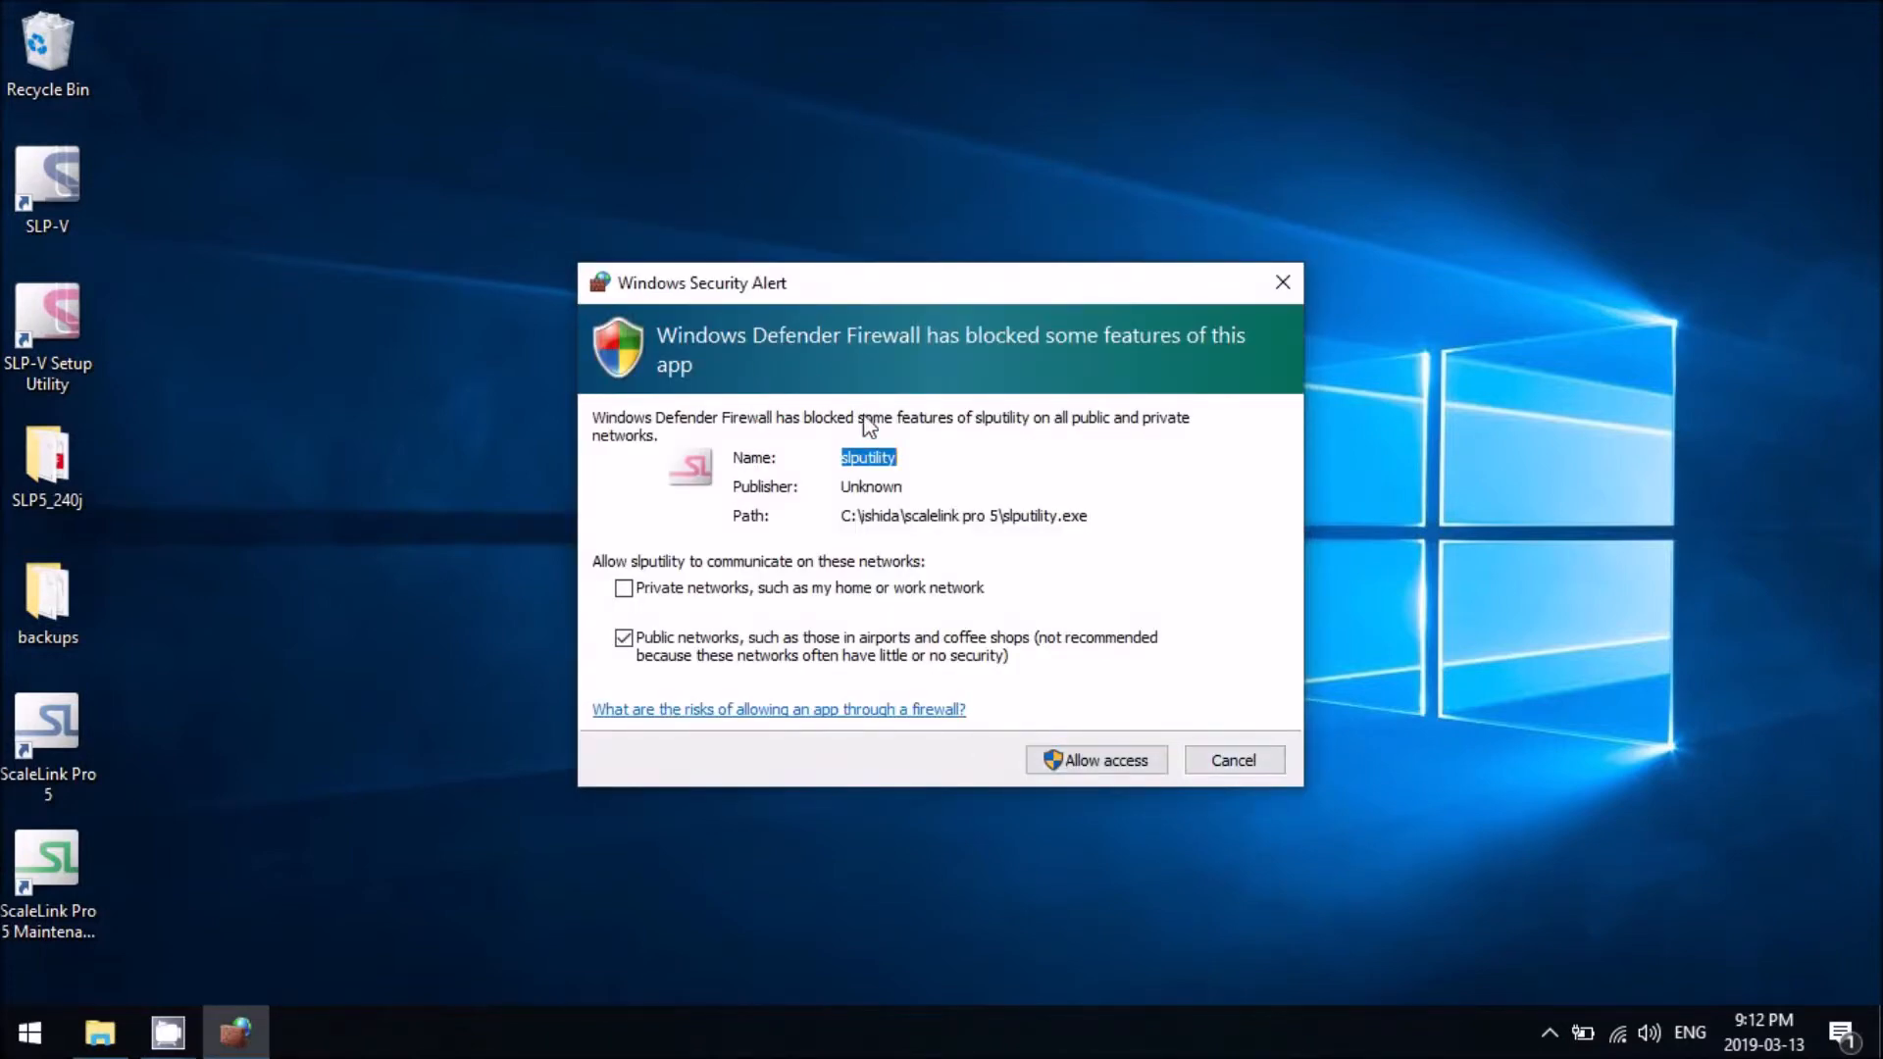
- Allow slputility through the firewall and log in to the Setup Utility as Administrator, postponing licence verification
{"action": "left_click", "coordinate": [1111, 764]}
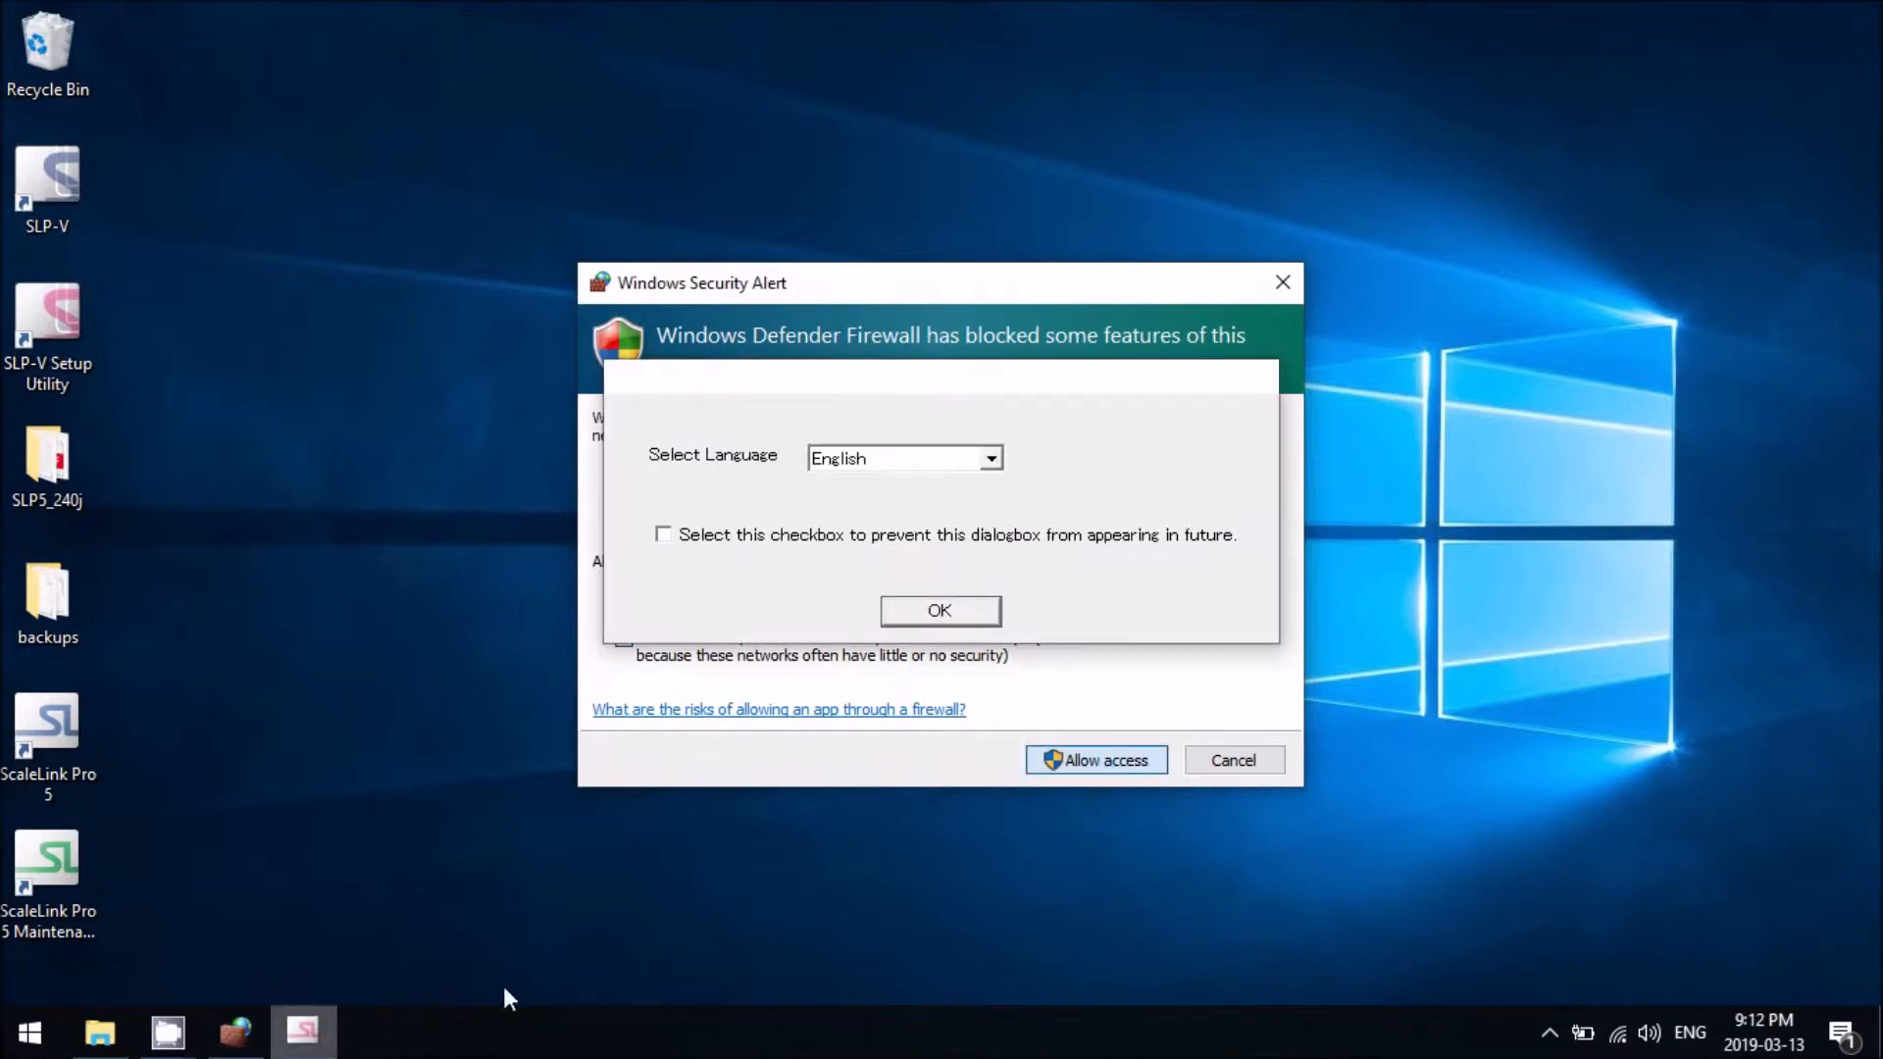
{"action": "left_click", "coordinate": [940, 612]}
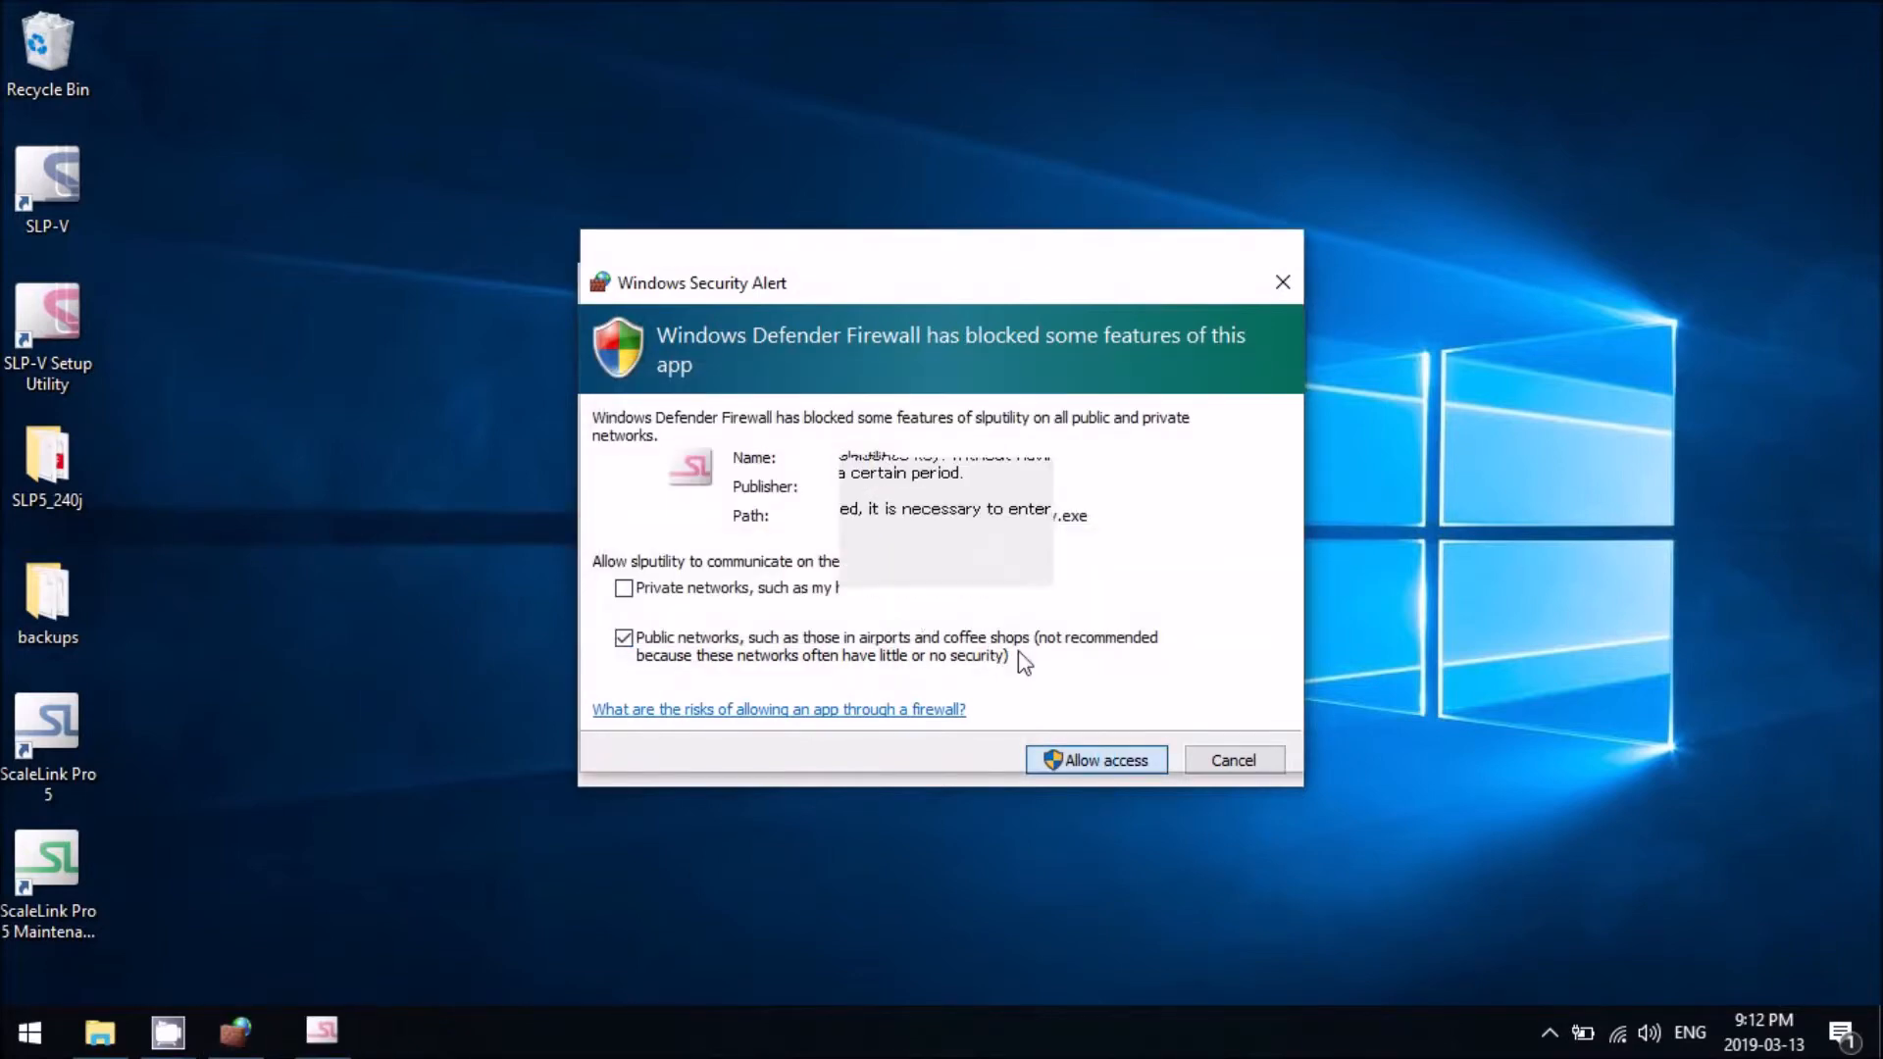
{"action": "left_click", "coordinate": [1217, 748]}
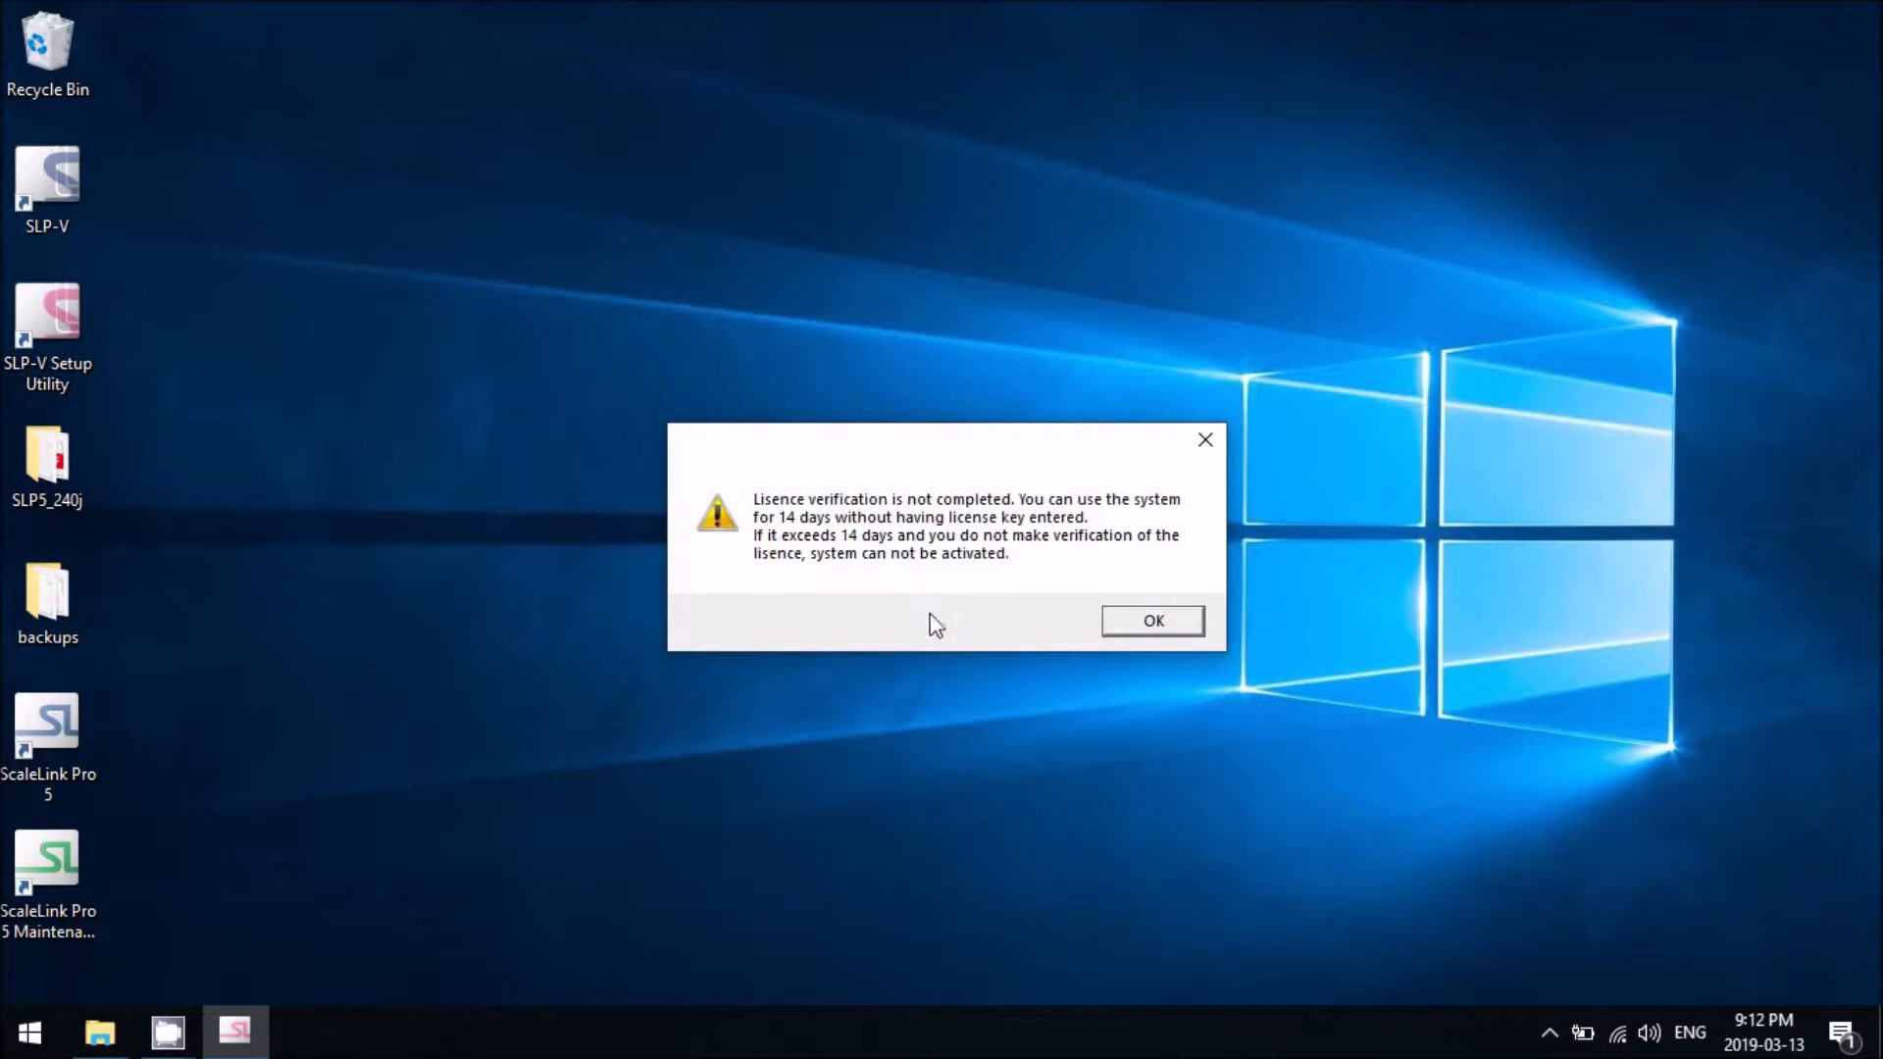
{"action": "left_click", "coordinate": [1177, 626]}
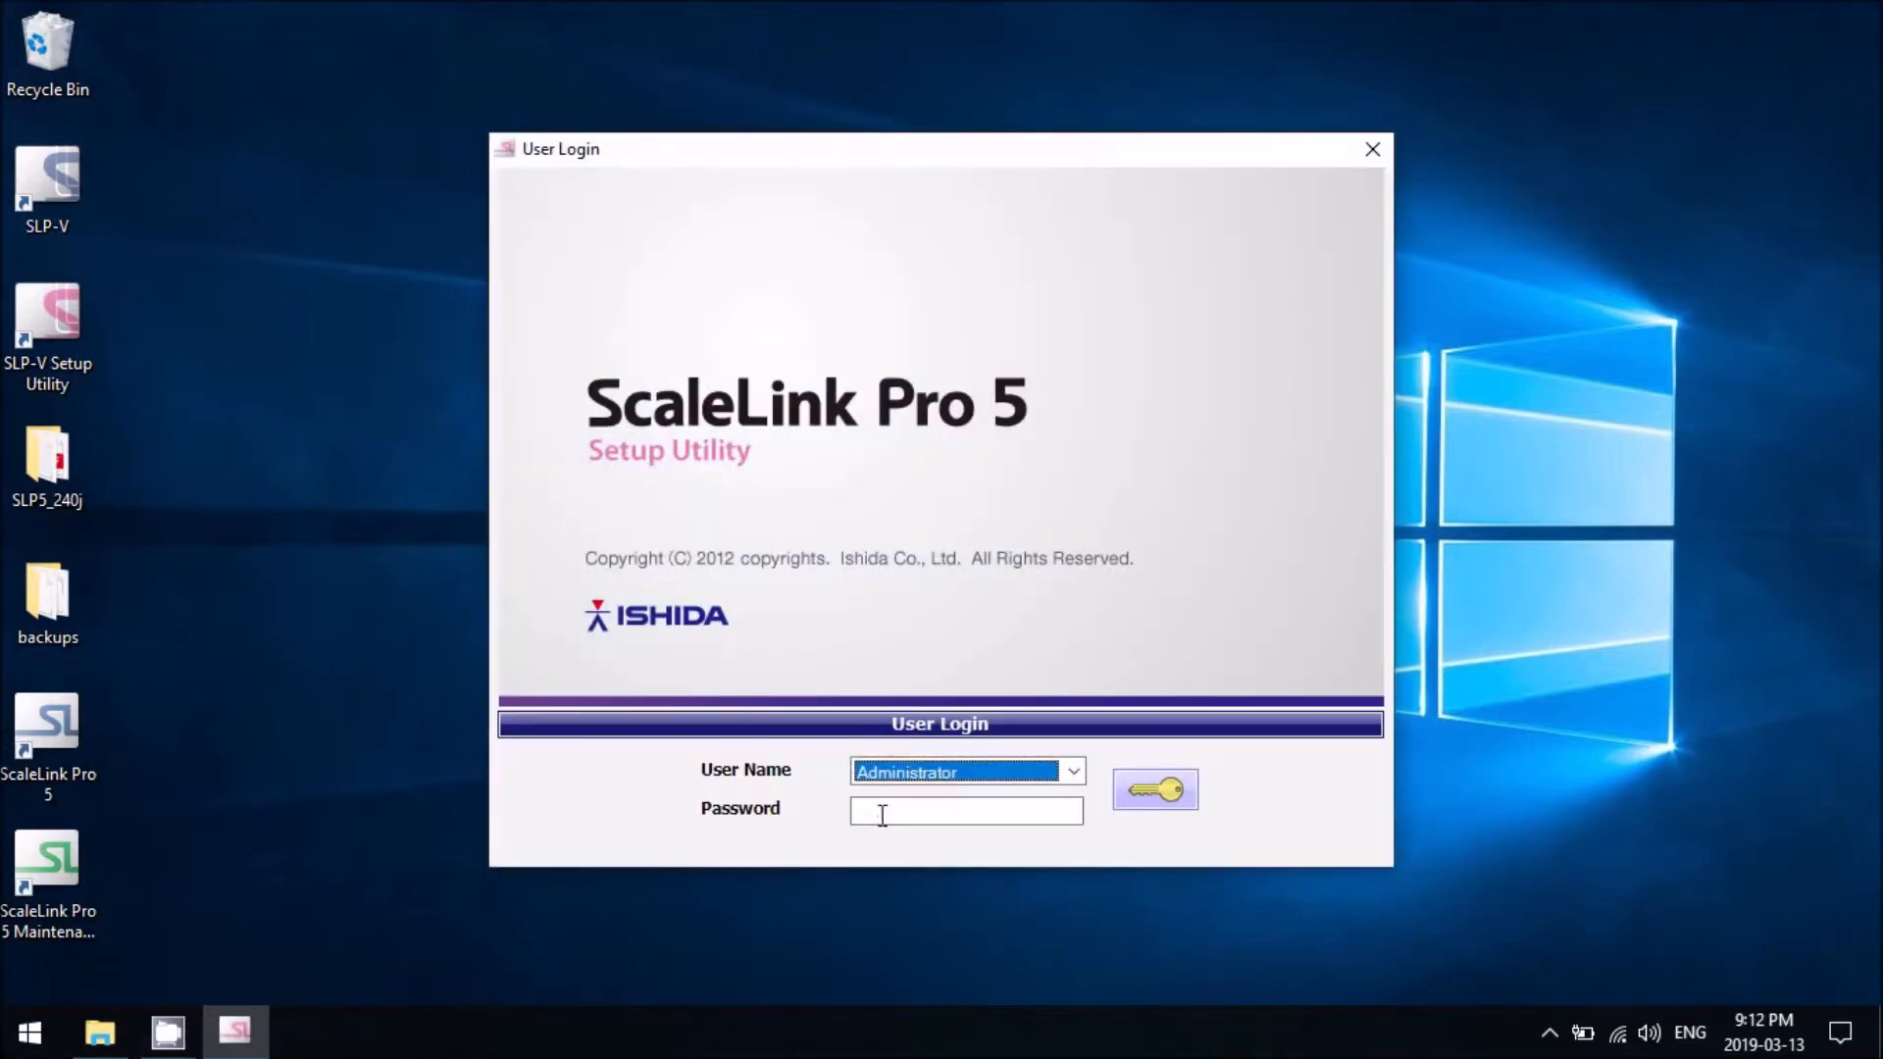
{"action": "left_click", "coordinate": [1161, 790]}
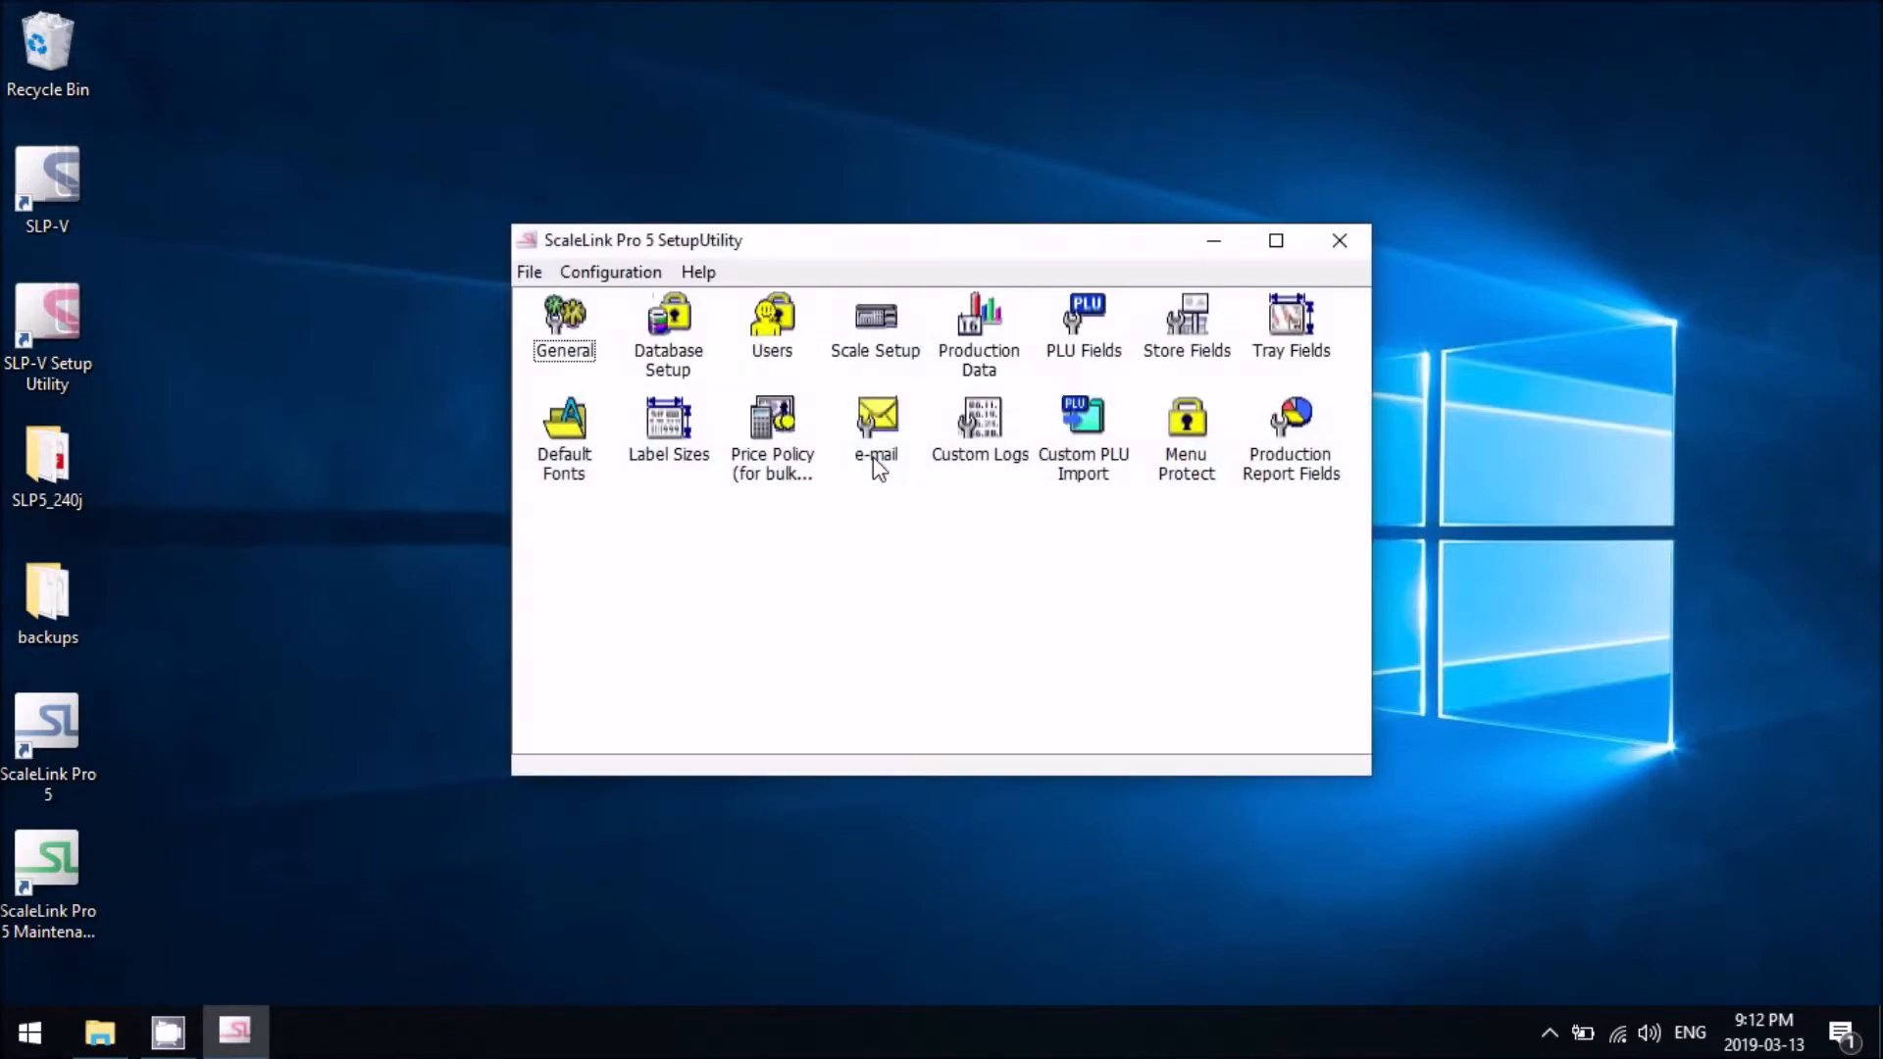
- Enable Advanced Configuration Setting among the supported general operations in General Settings and save the change
{"action": "left_click", "coordinate": [617, 277]}
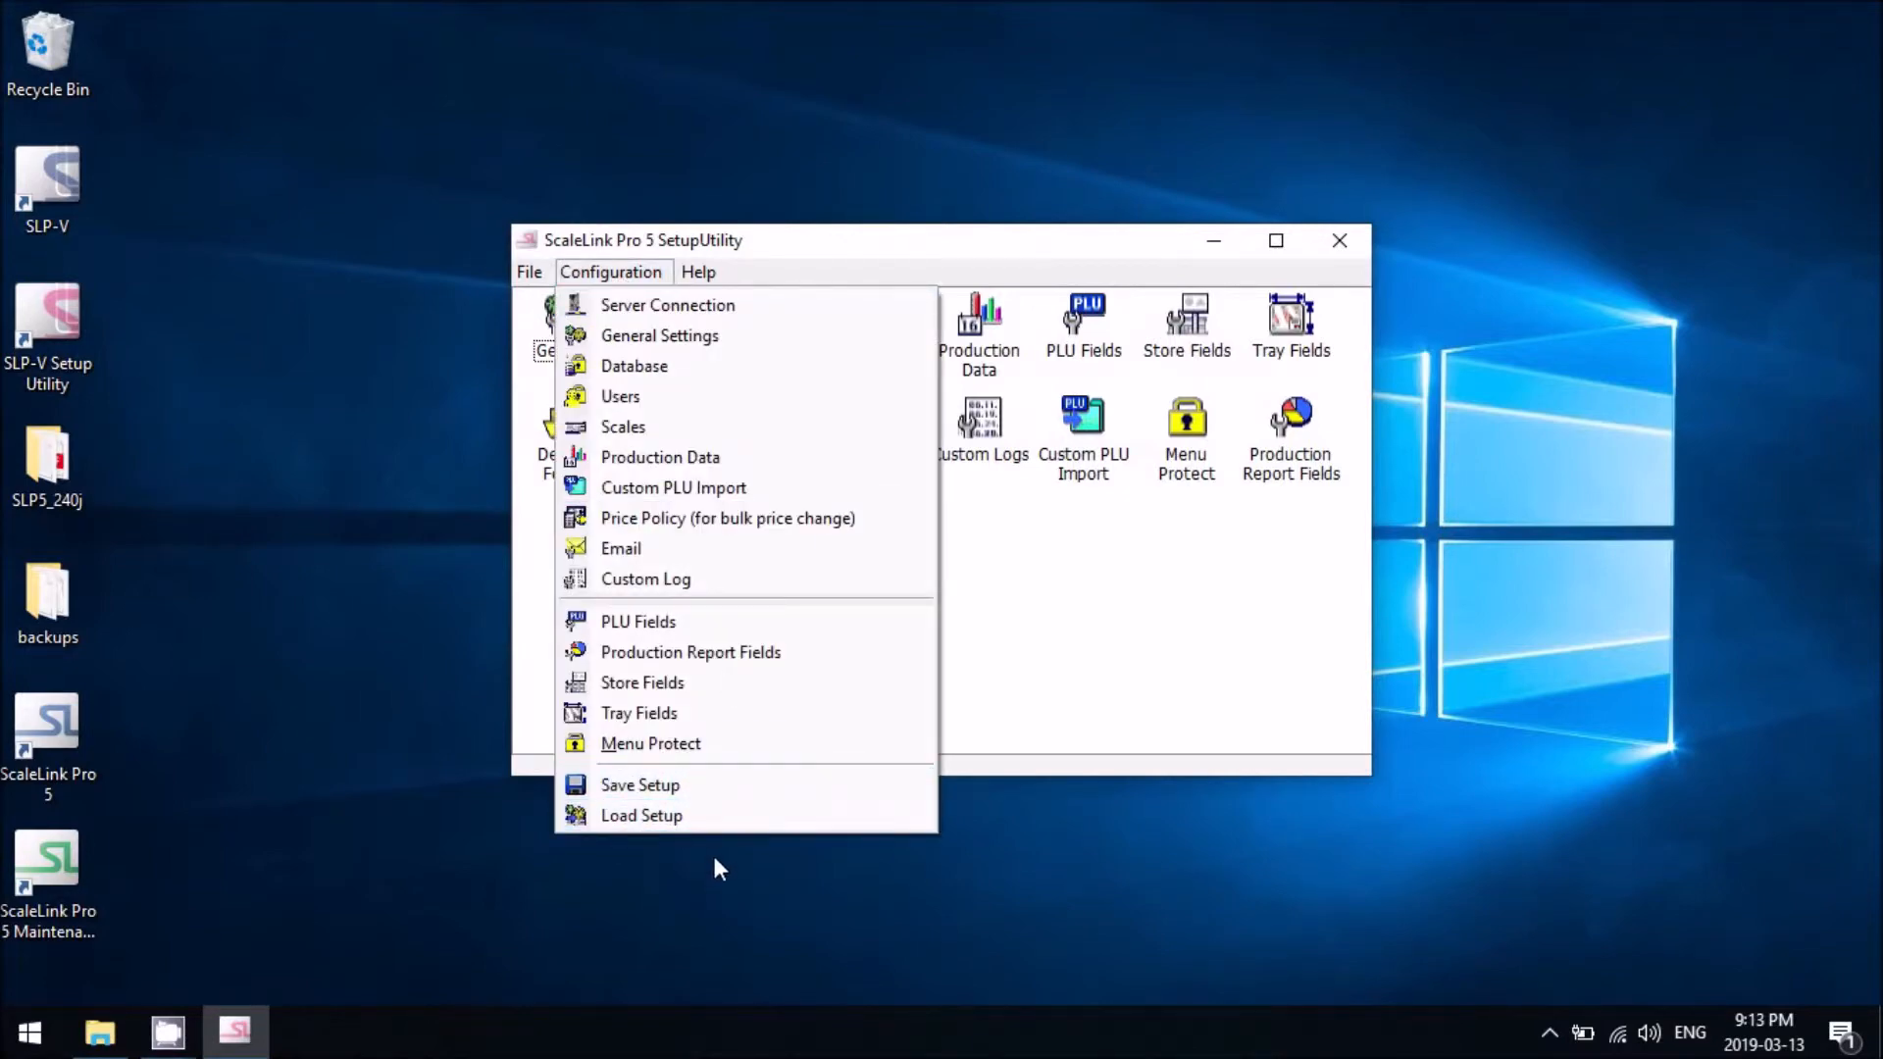
{"action": "left_click", "coordinate": [1059, 667]}
{"action": "left_click", "coordinate": [566, 317]}
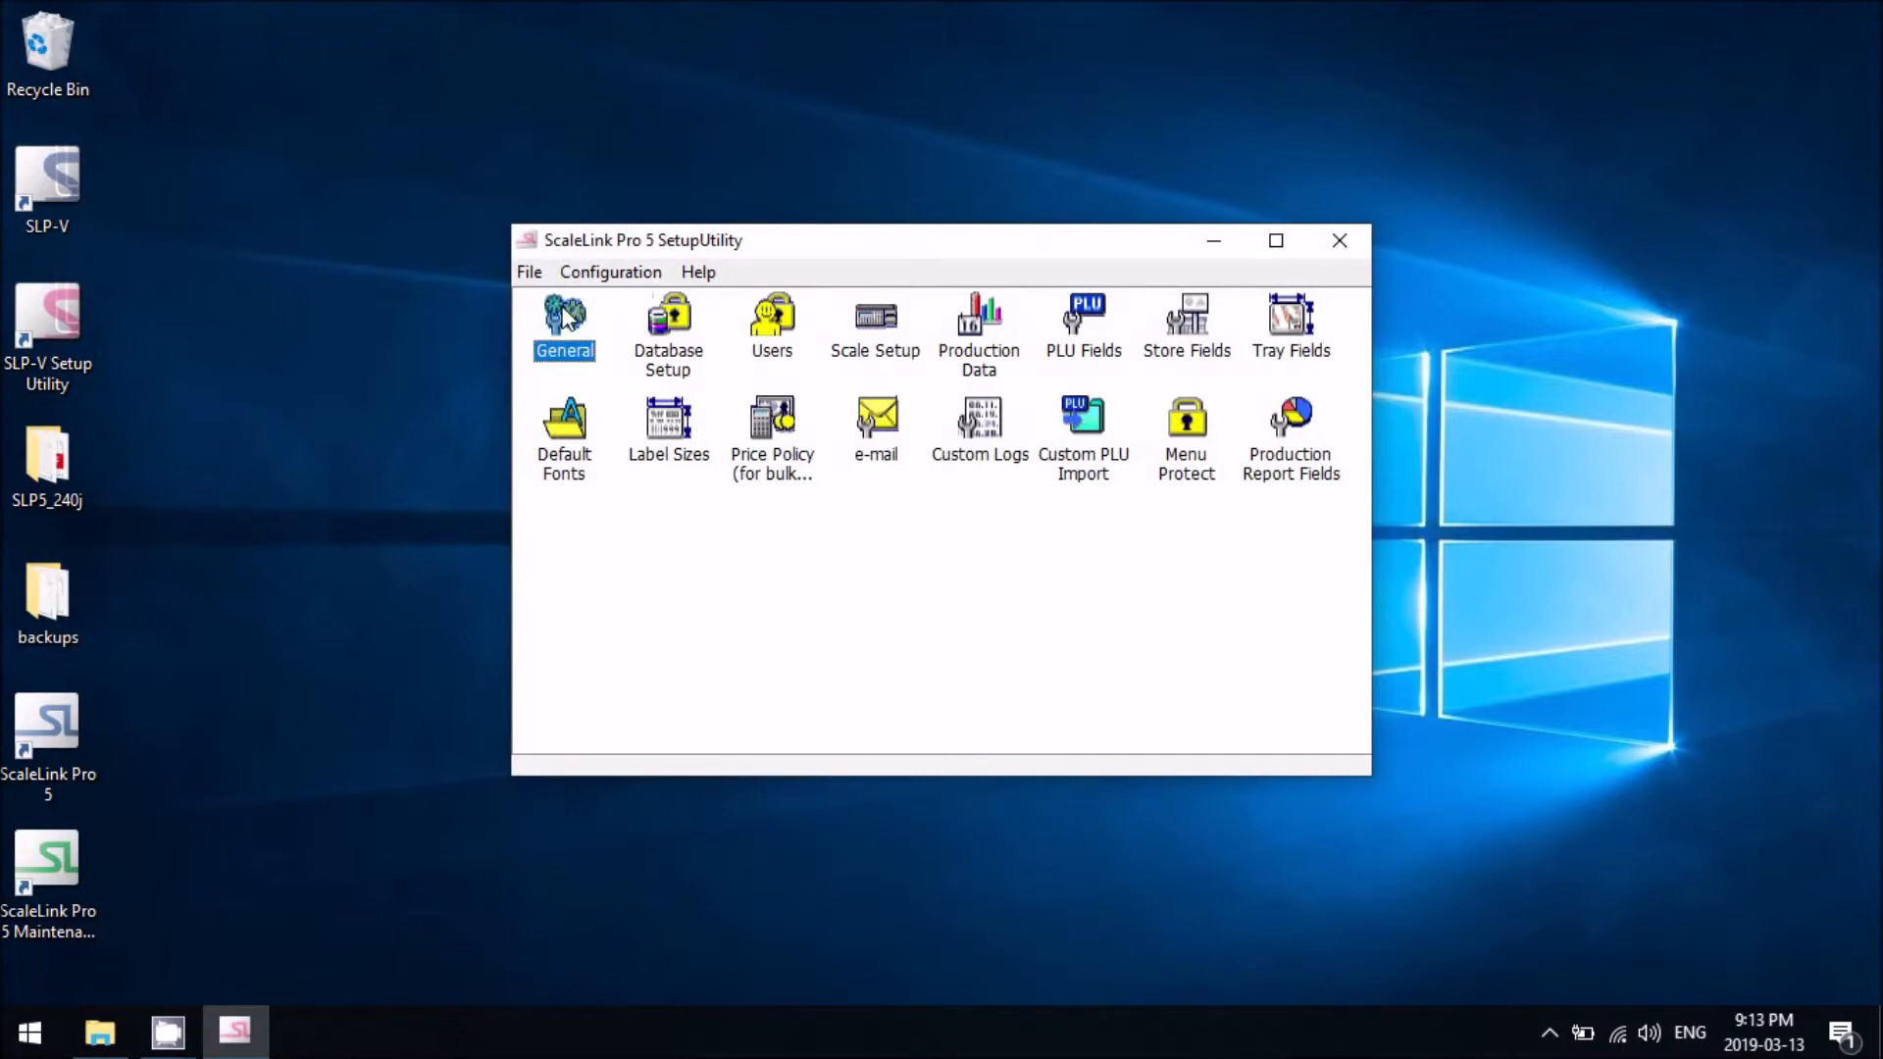
{"action": "double_click", "coordinate": [566, 317]}
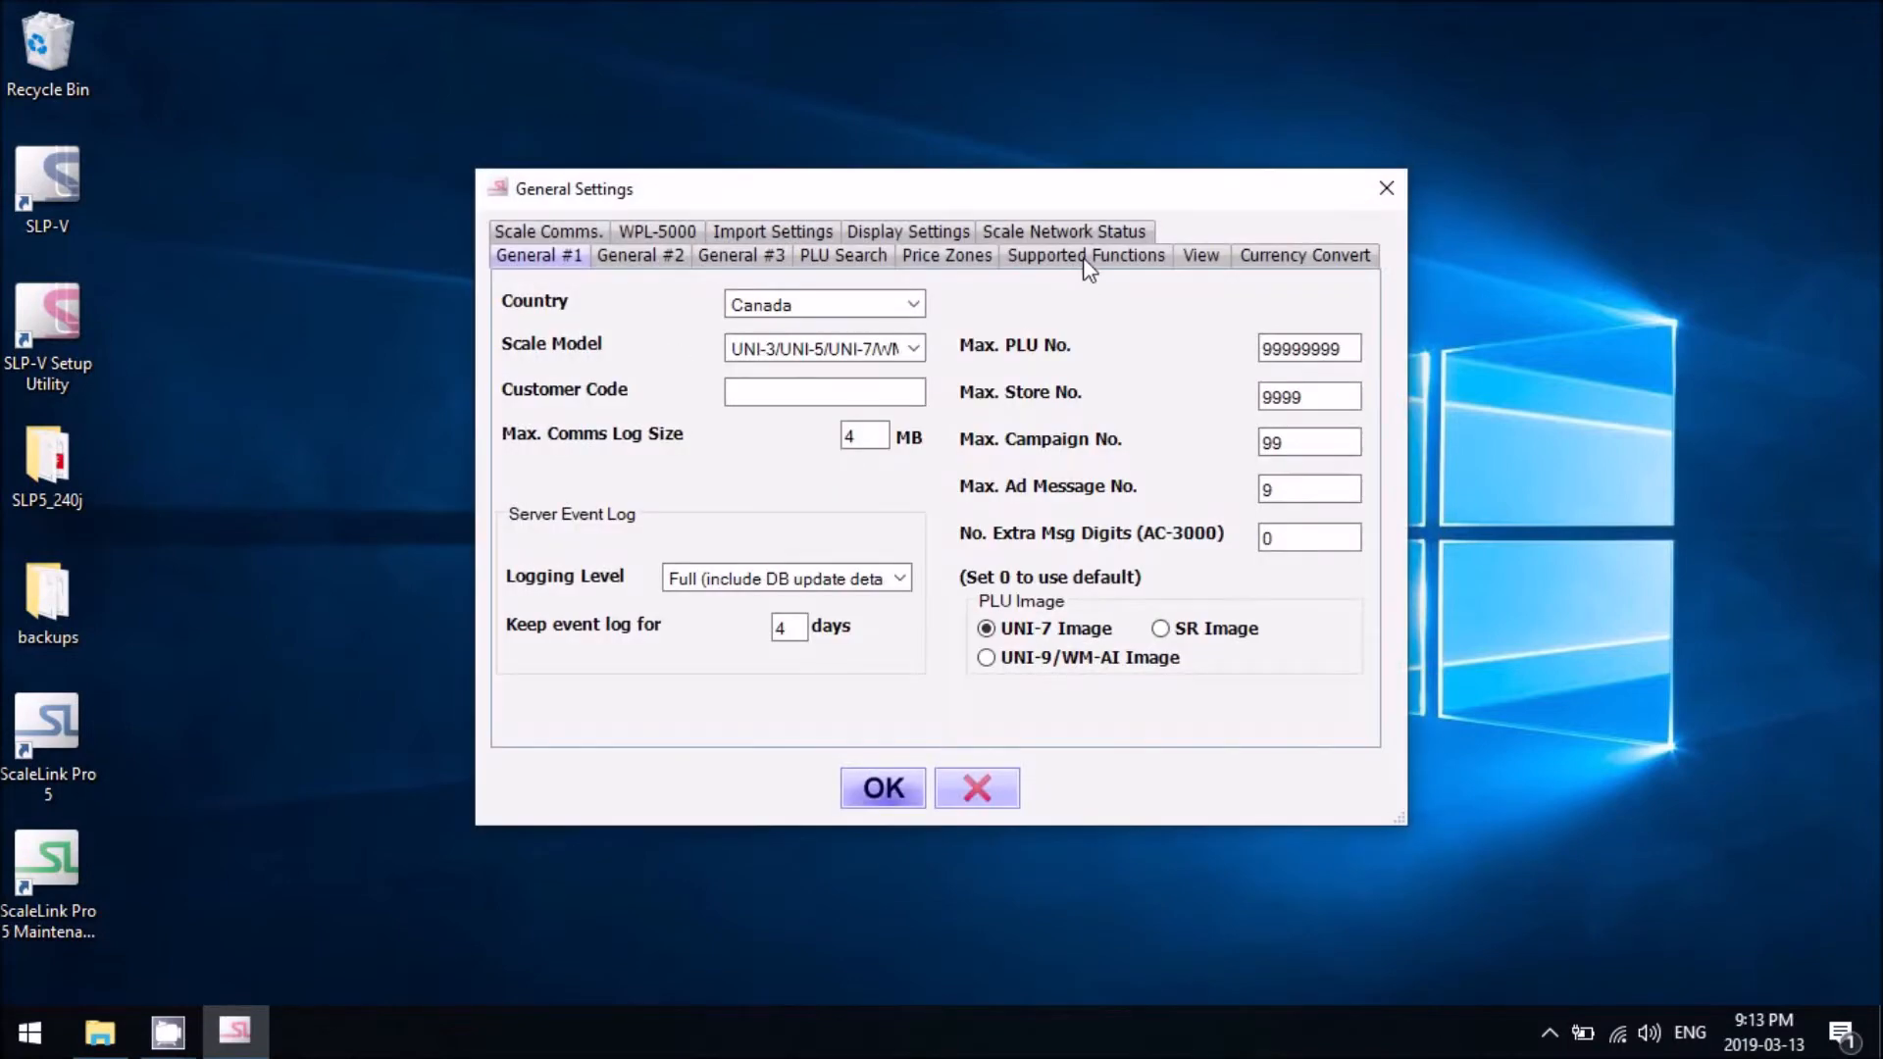
{"action": "left_click", "coordinate": [1087, 256]}
{"action": "left_click_drag", "start_coordinate": [908, 384], "coordinate": [905, 550]}
{"action": "left_click", "coordinate": [600, 415]}
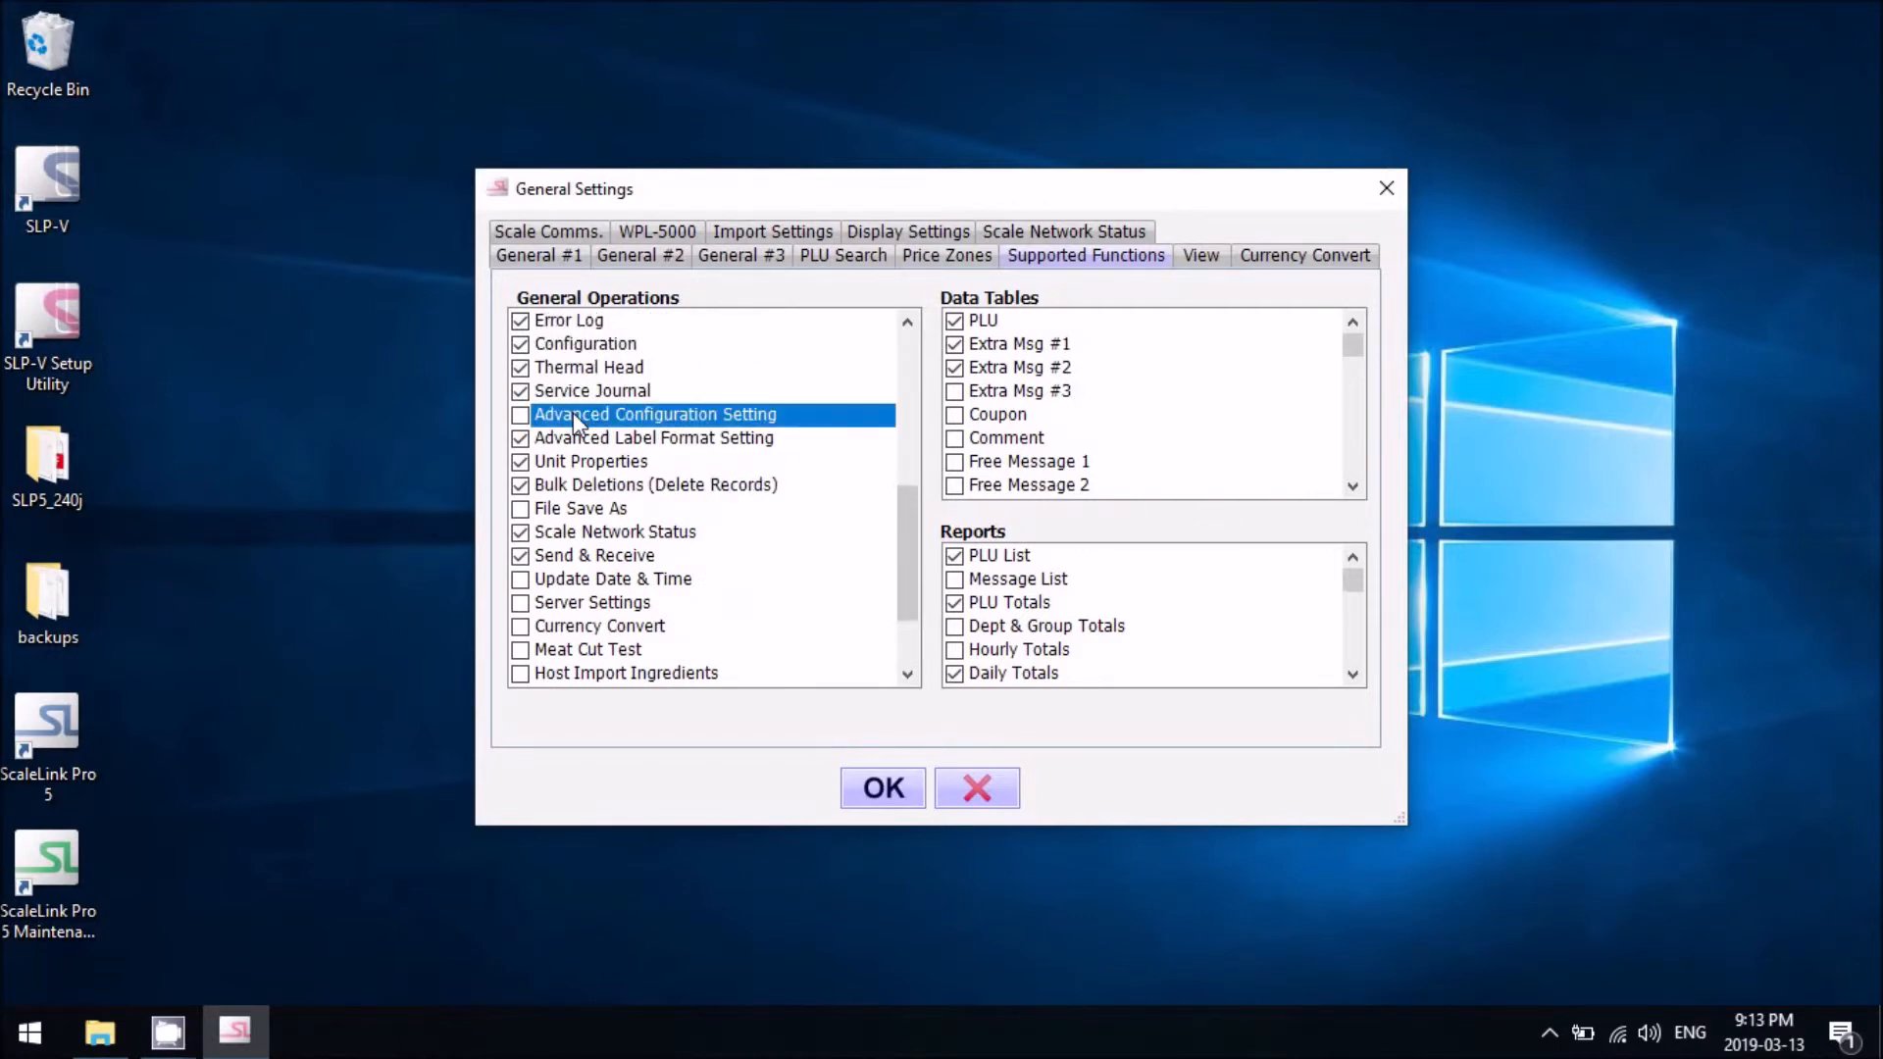
{"action": "left_click", "coordinate": [876, 788]}
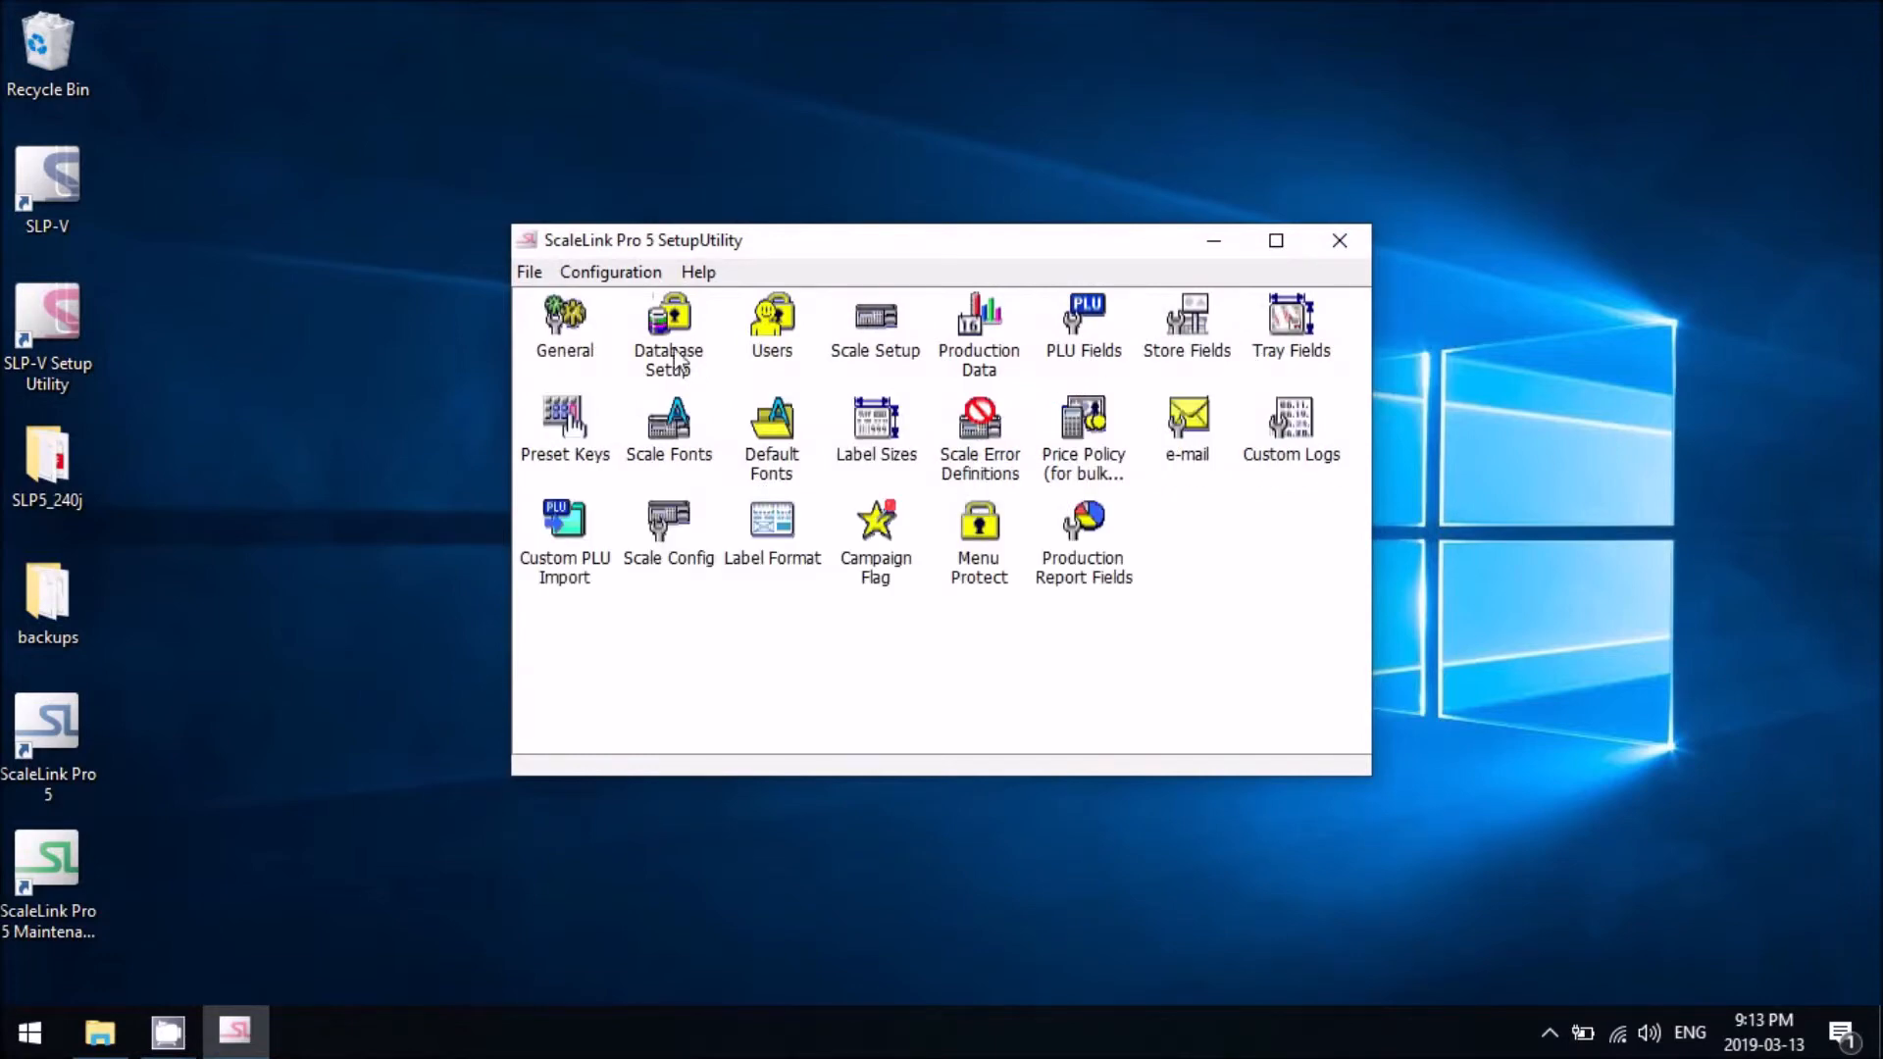
- Check the available Configuration commands, then close the Setup Utility and acknowledge its notice about applying the changed settings
{"action": "left_click", "coordinate": [646, 277]}
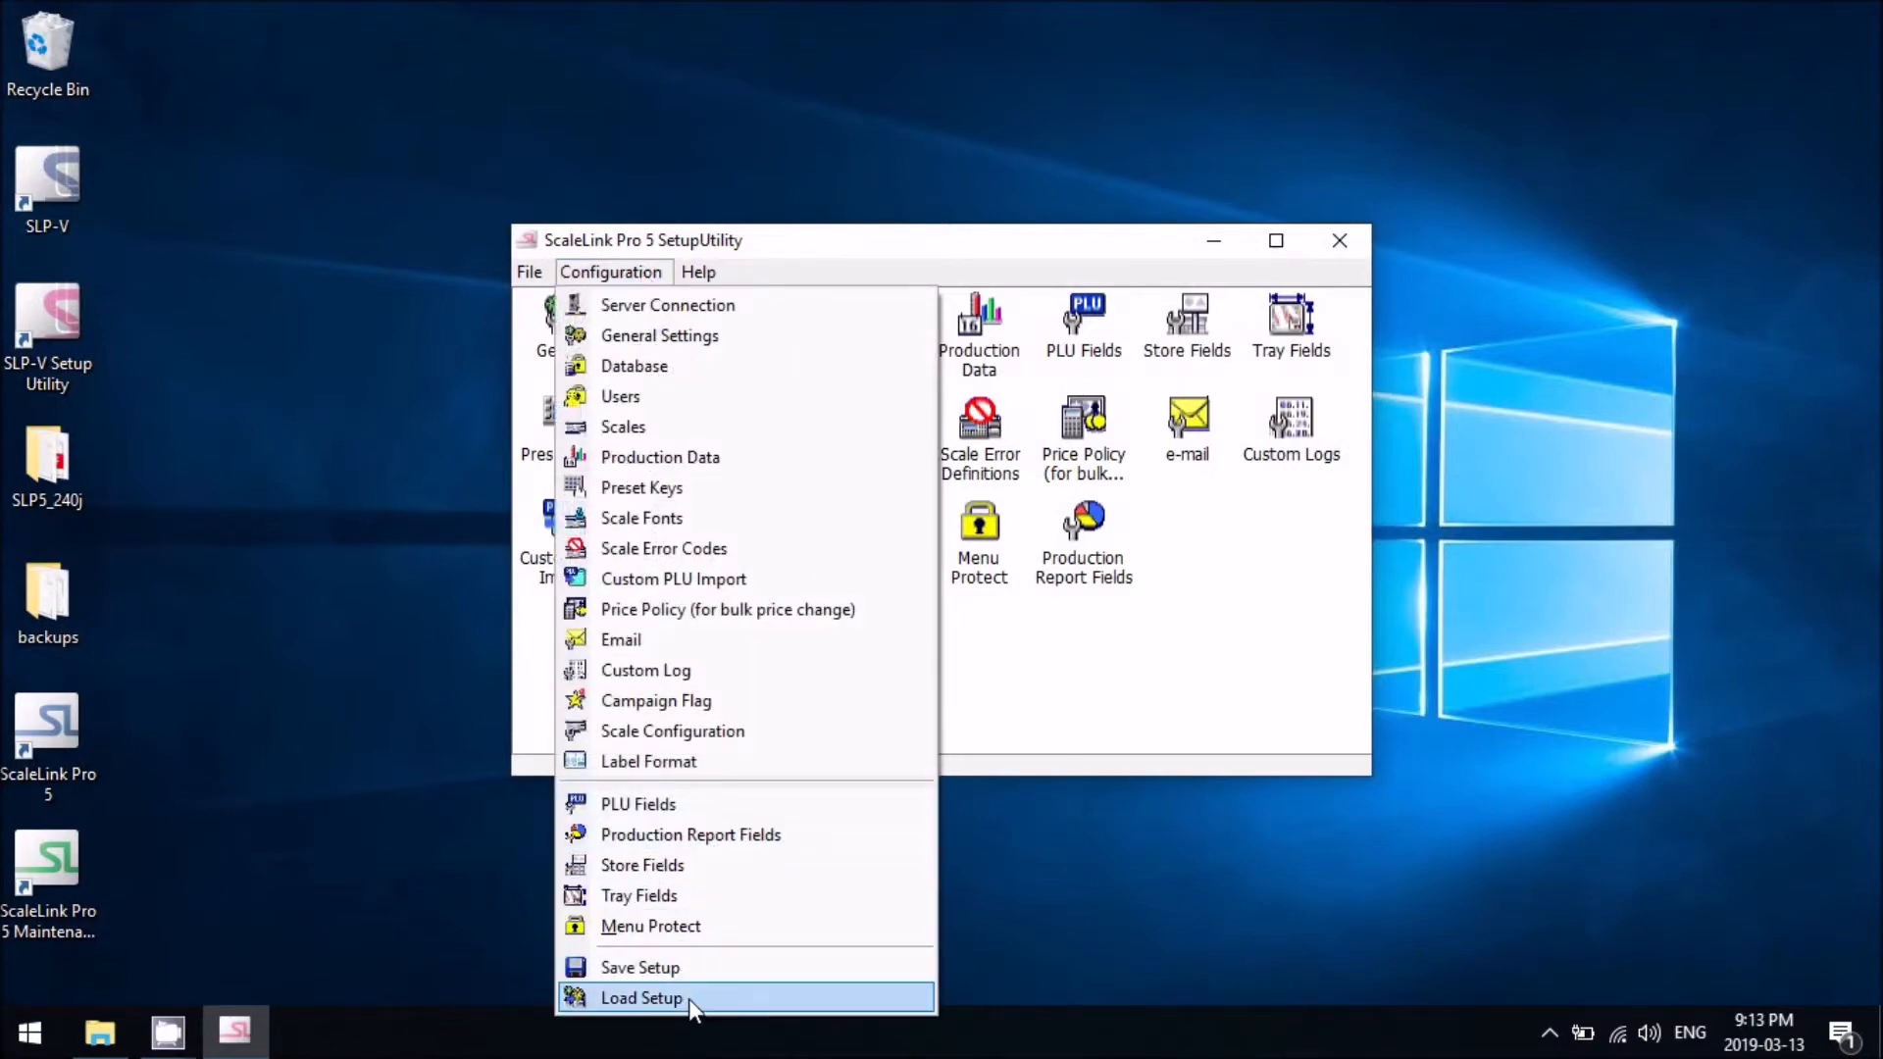
{"action": "left_click", "coordinate": [1178, 678]}
{"action": "left_click", "coordinate": [1347, 245]}
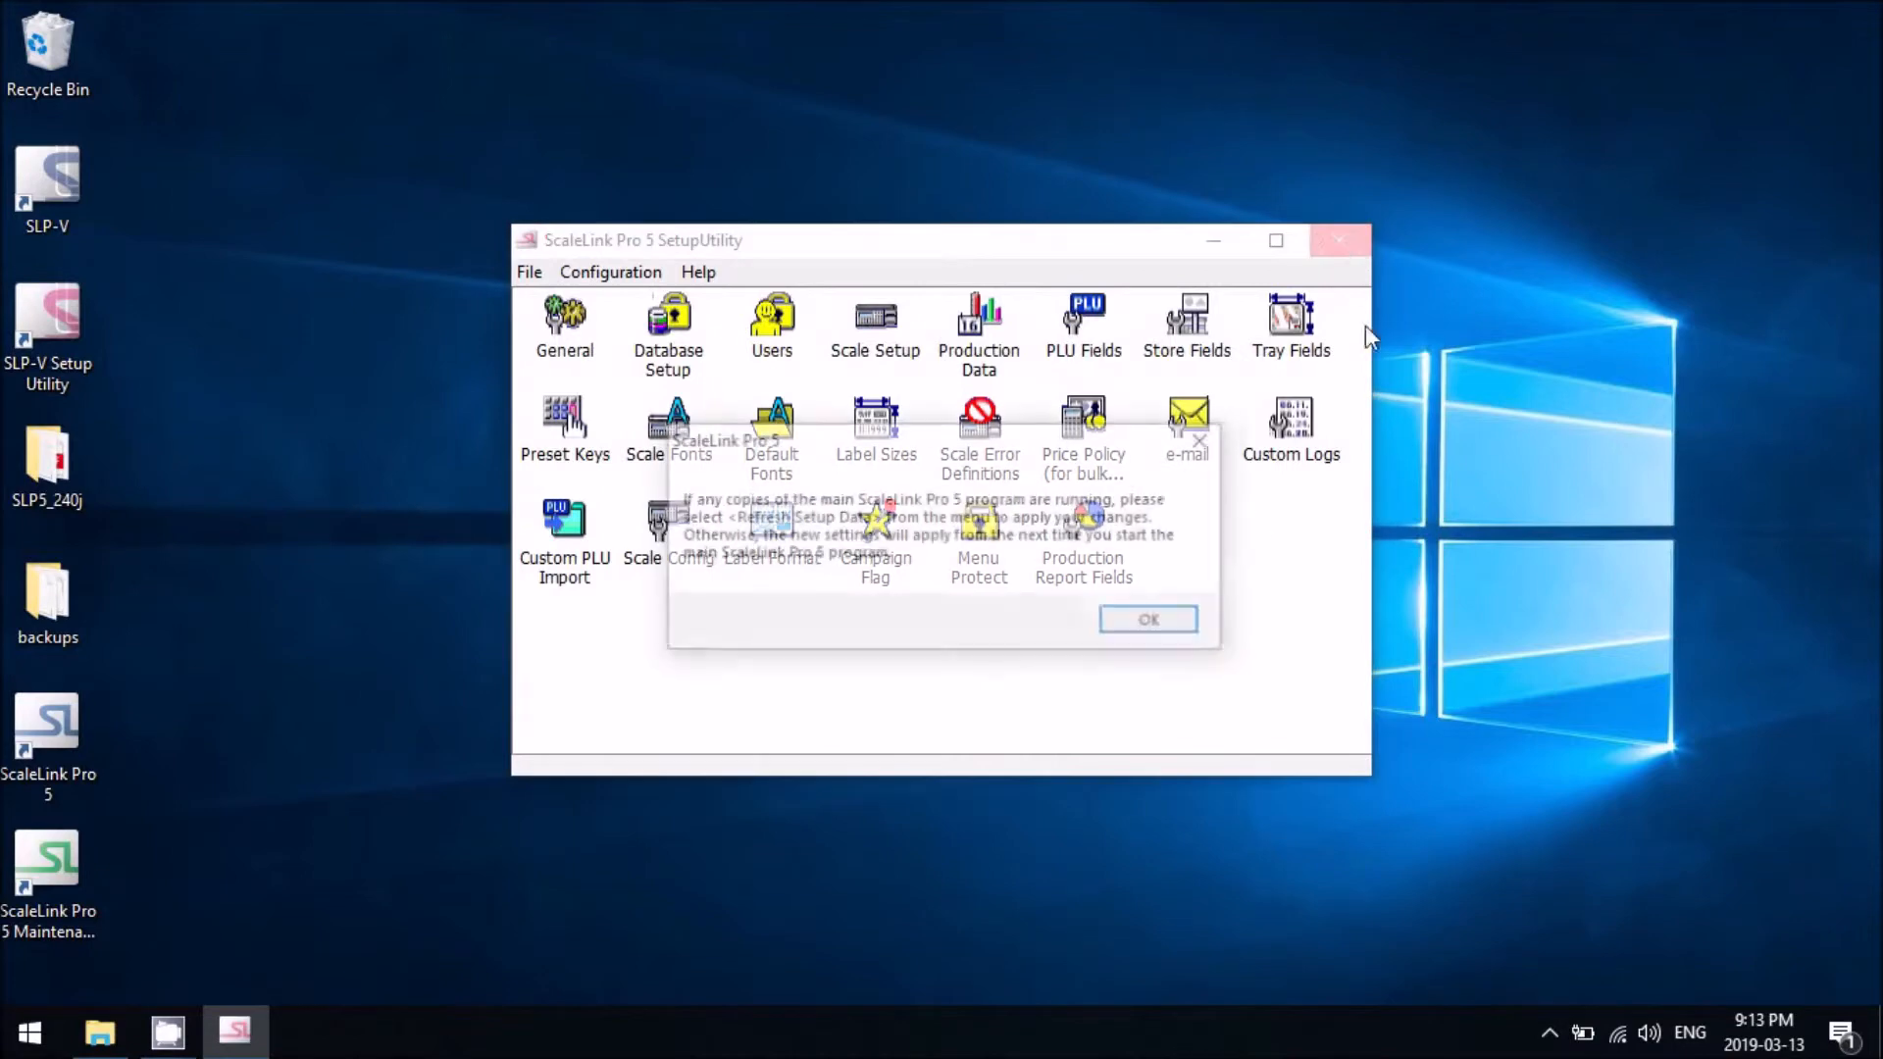
{"action": "left_click", "coordinate": [1153, 618]}
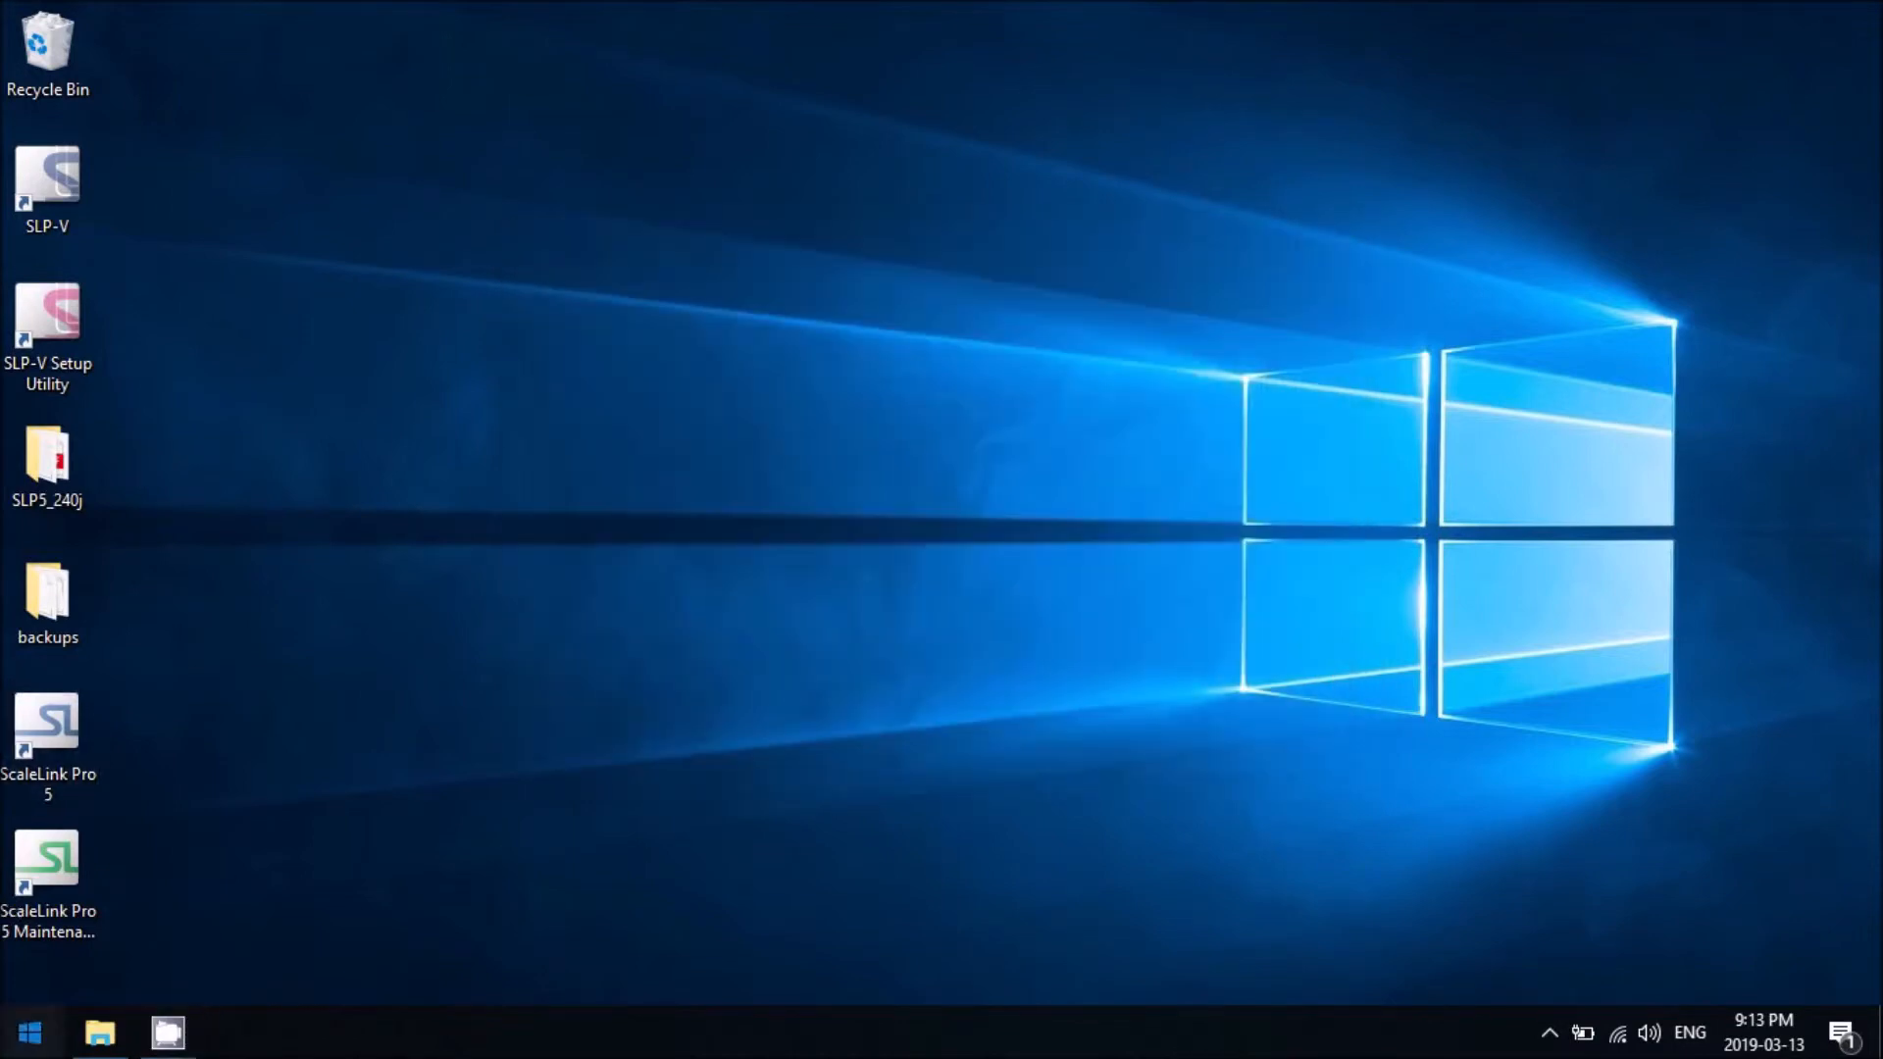
- Reopen the ScaleLink Pro 5 Setup Utility, postpone licence verification and log in as Administrator
{"action": "left_click", "coordinate": [29, 1032]}
{"action": "left_click", "coordinate": [316, 229]}
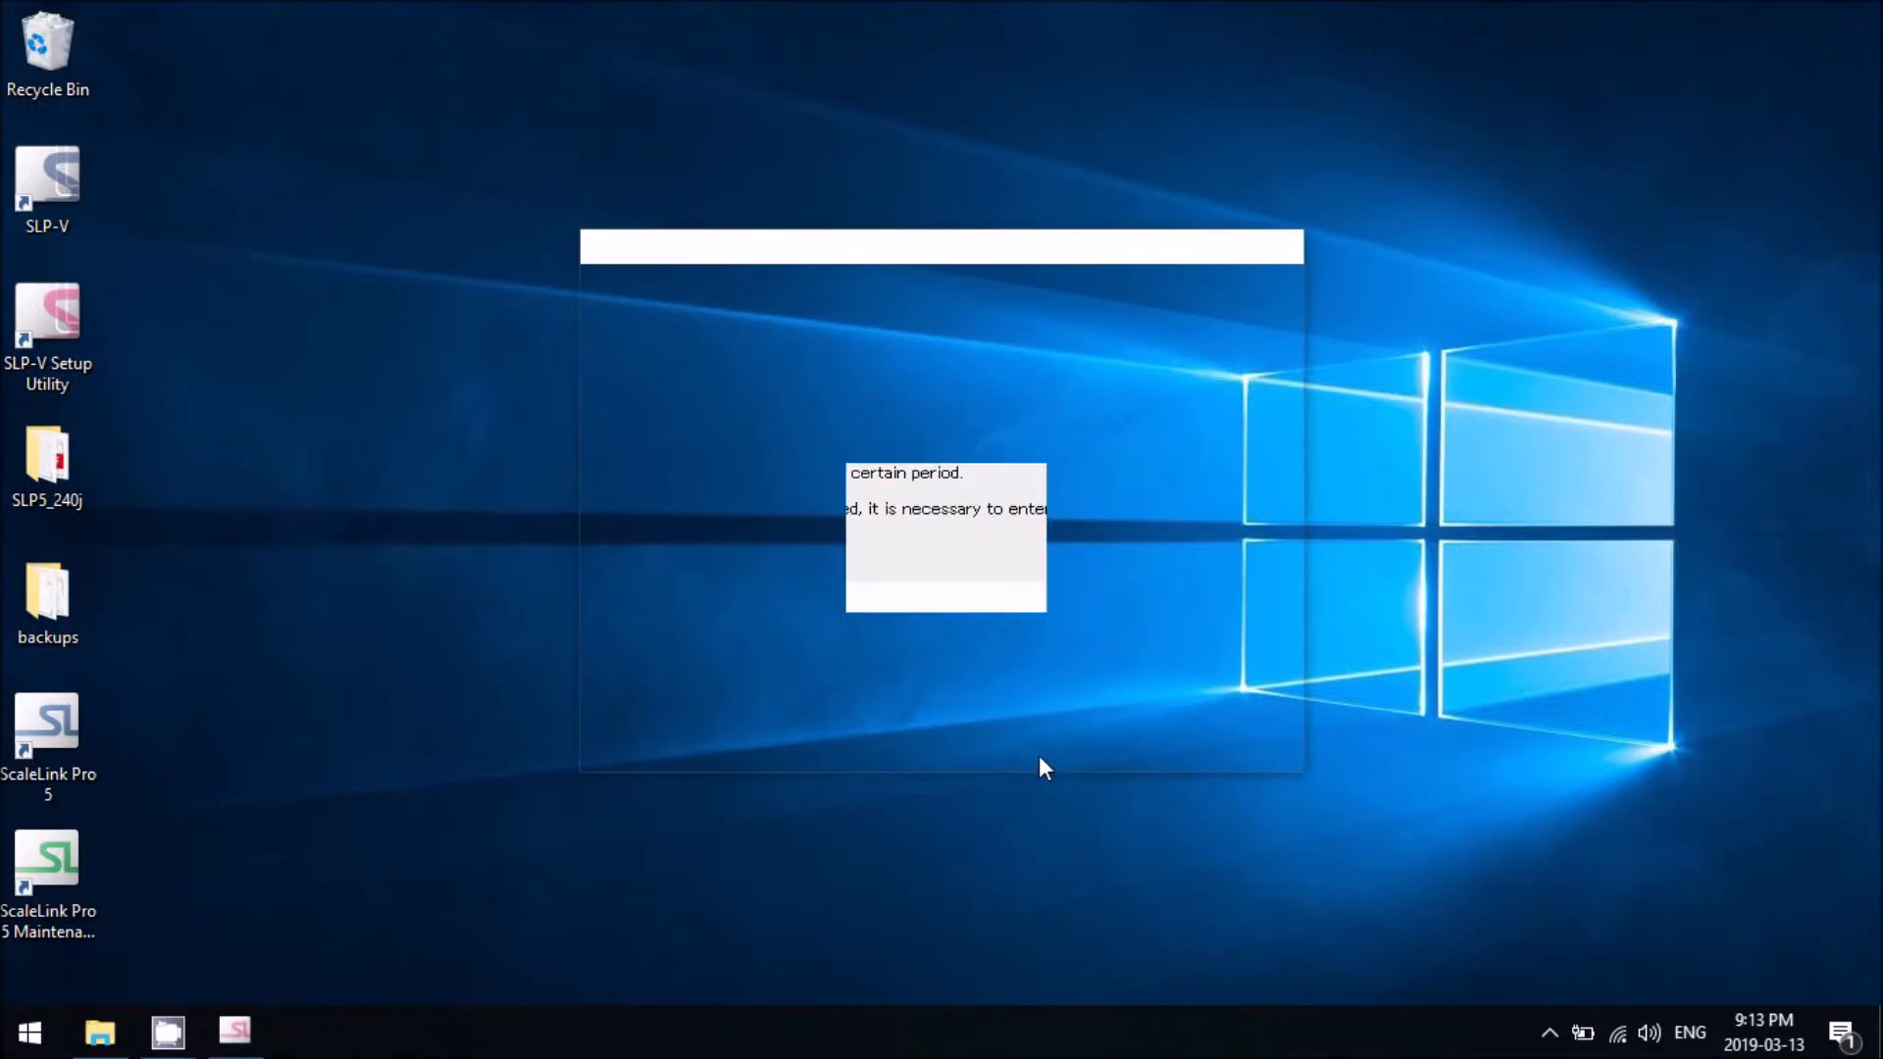
{"action": "left_click", "coordinate": [1234, 746]}
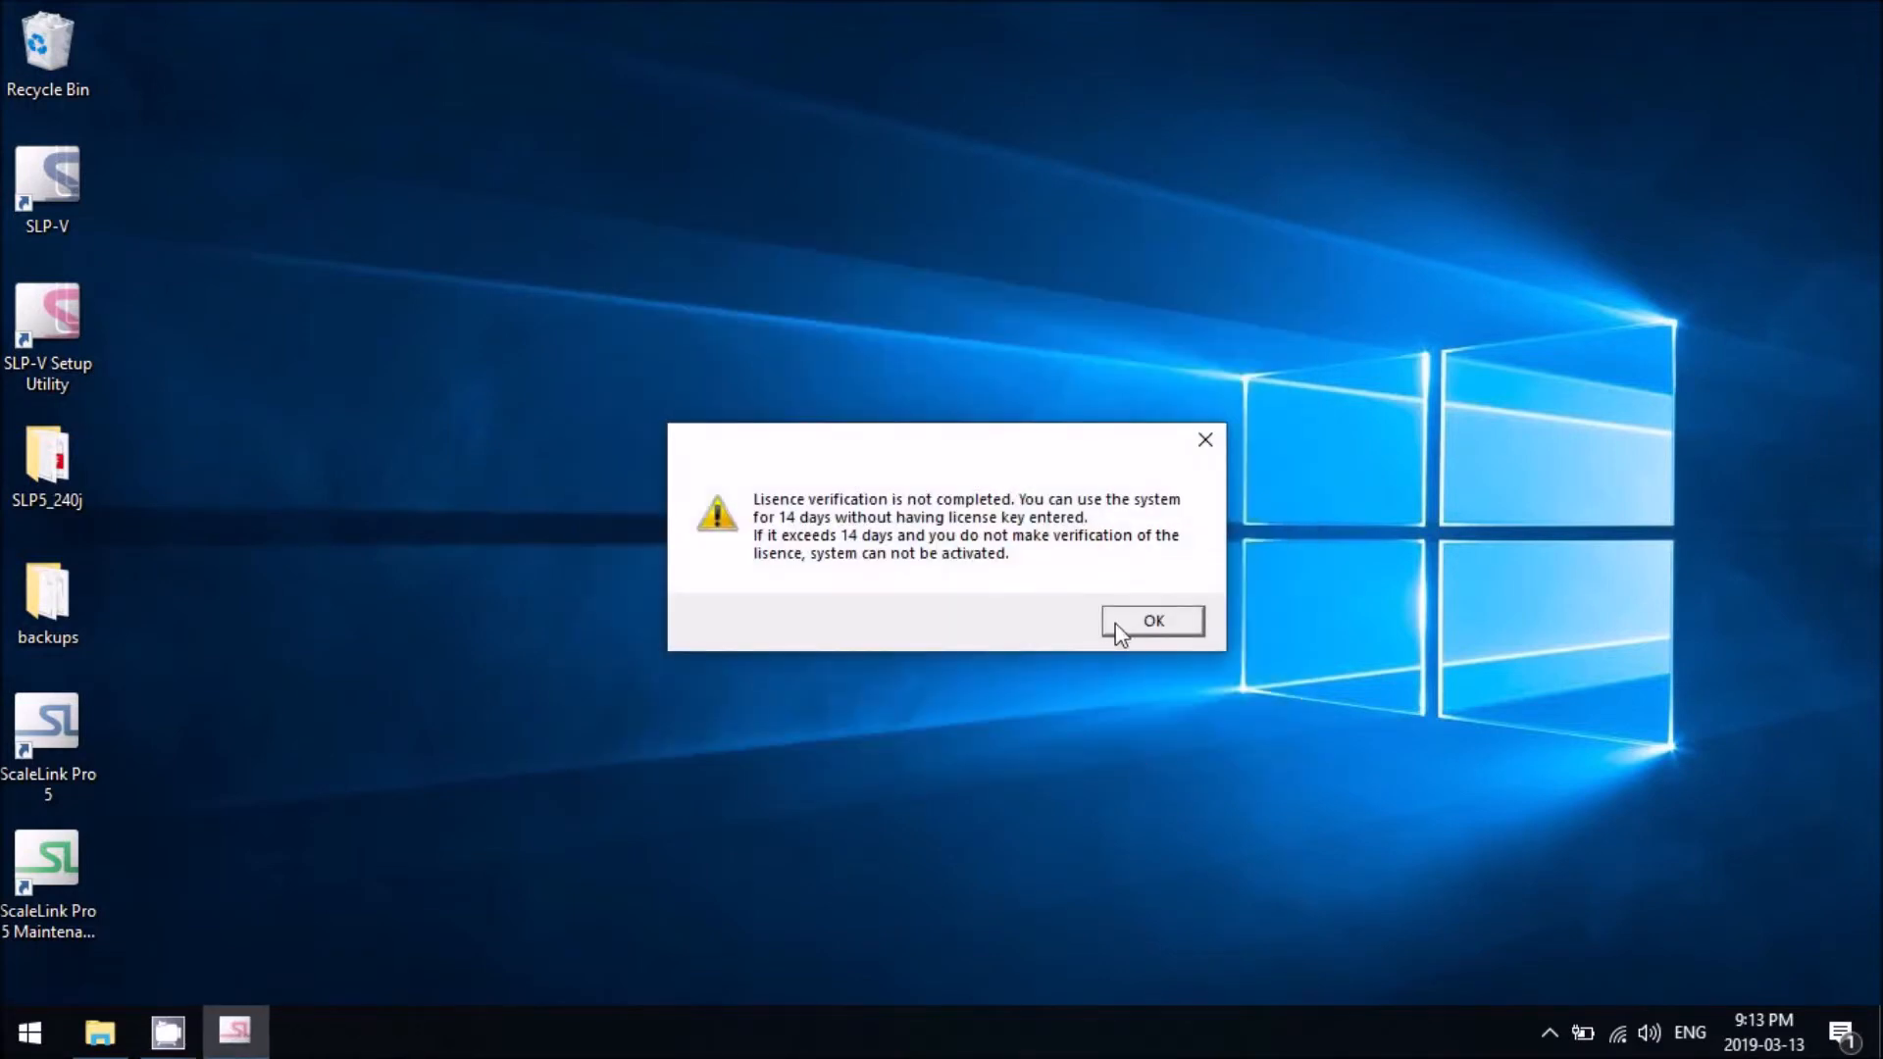
{"action": "left_click", "coordinate": [1122, 624]}
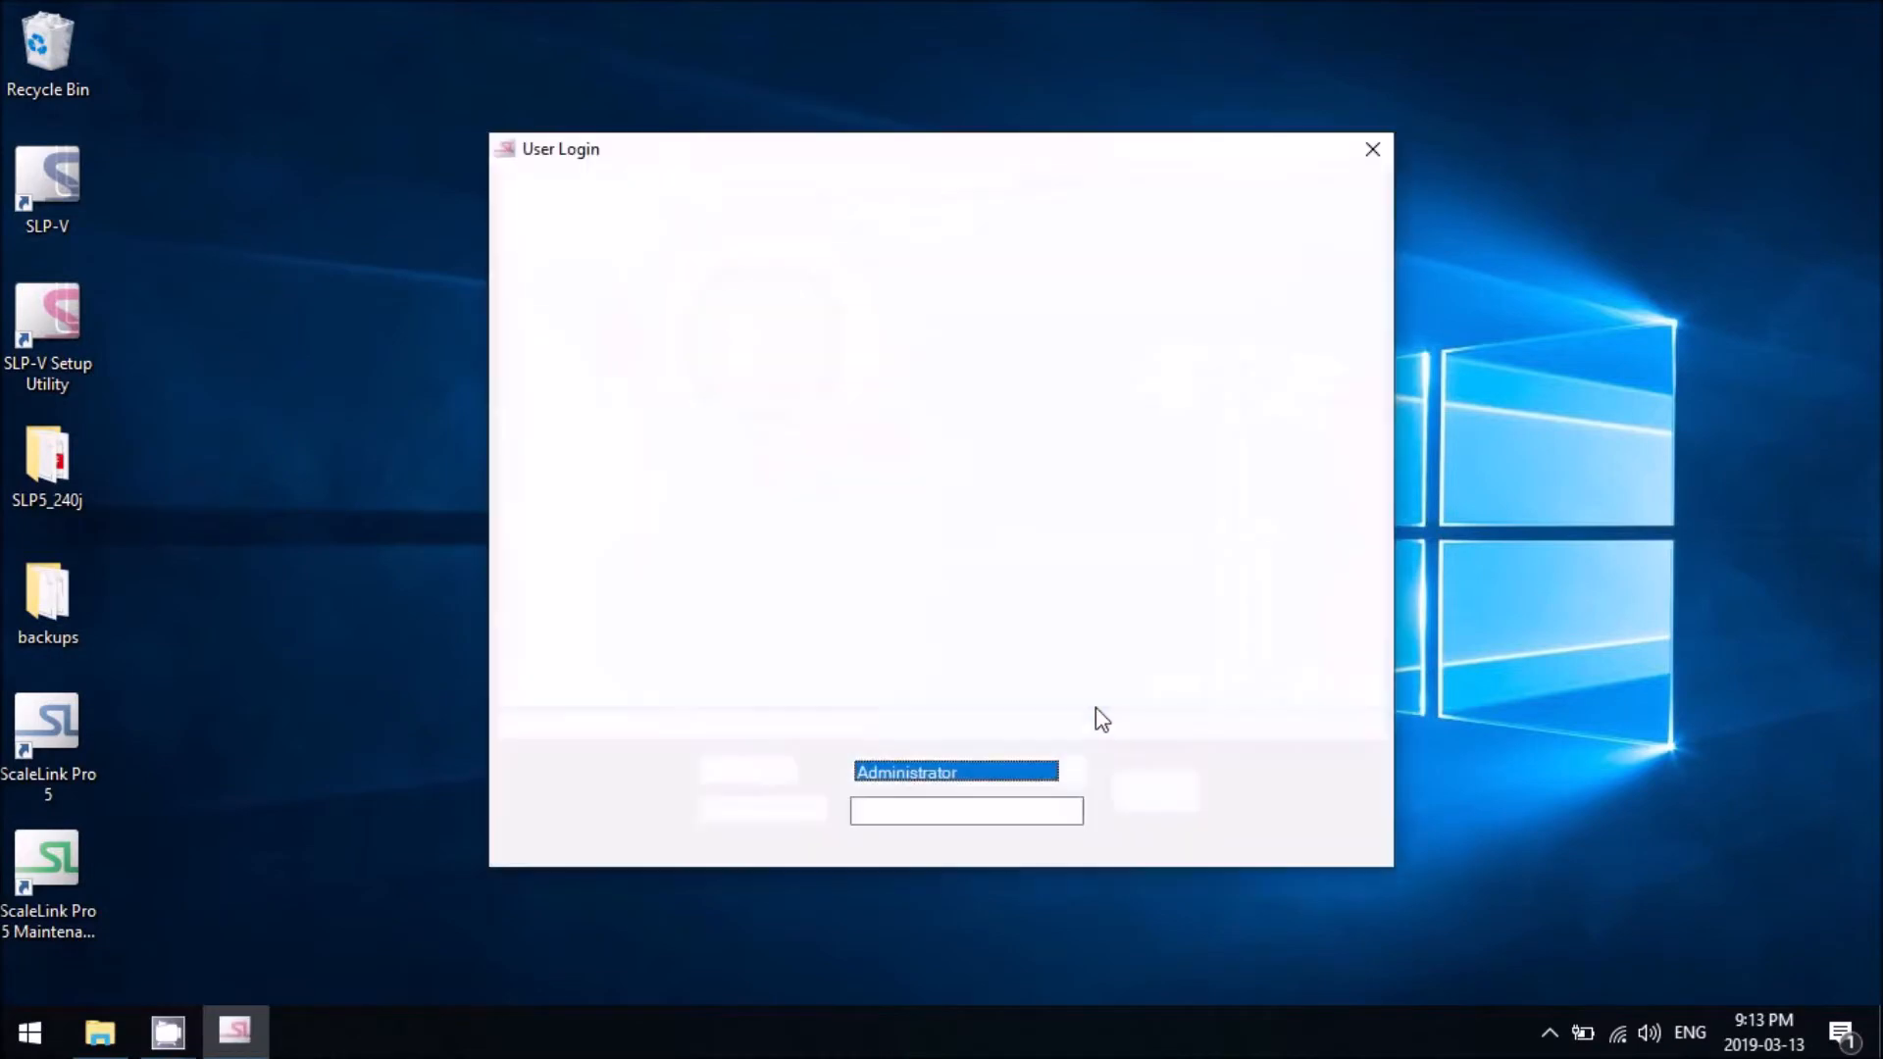
{"action": "left_click", "coordinate": [1159, 789]}
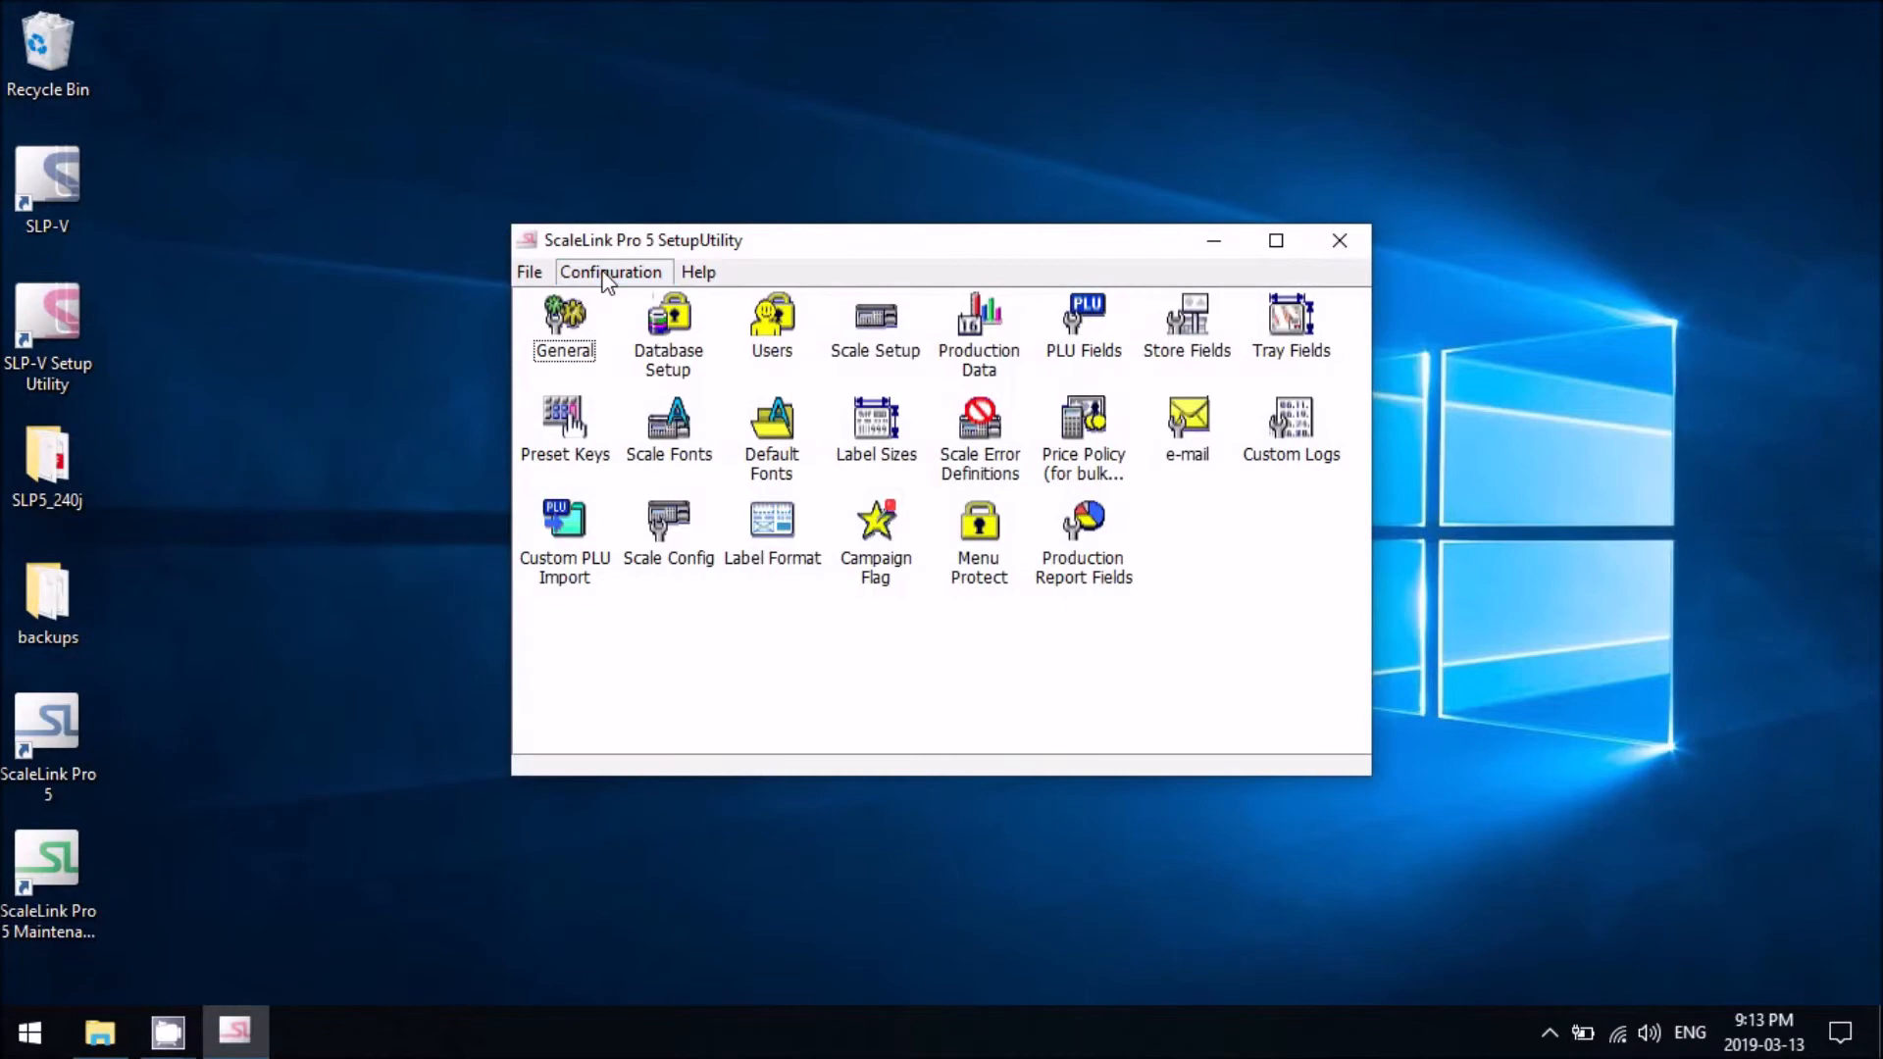
- Start loading selected setup data from a file and choose scalesetup.sit in the desktop backups folder
{"action": "left_click", "coordinate": [608, 275]}
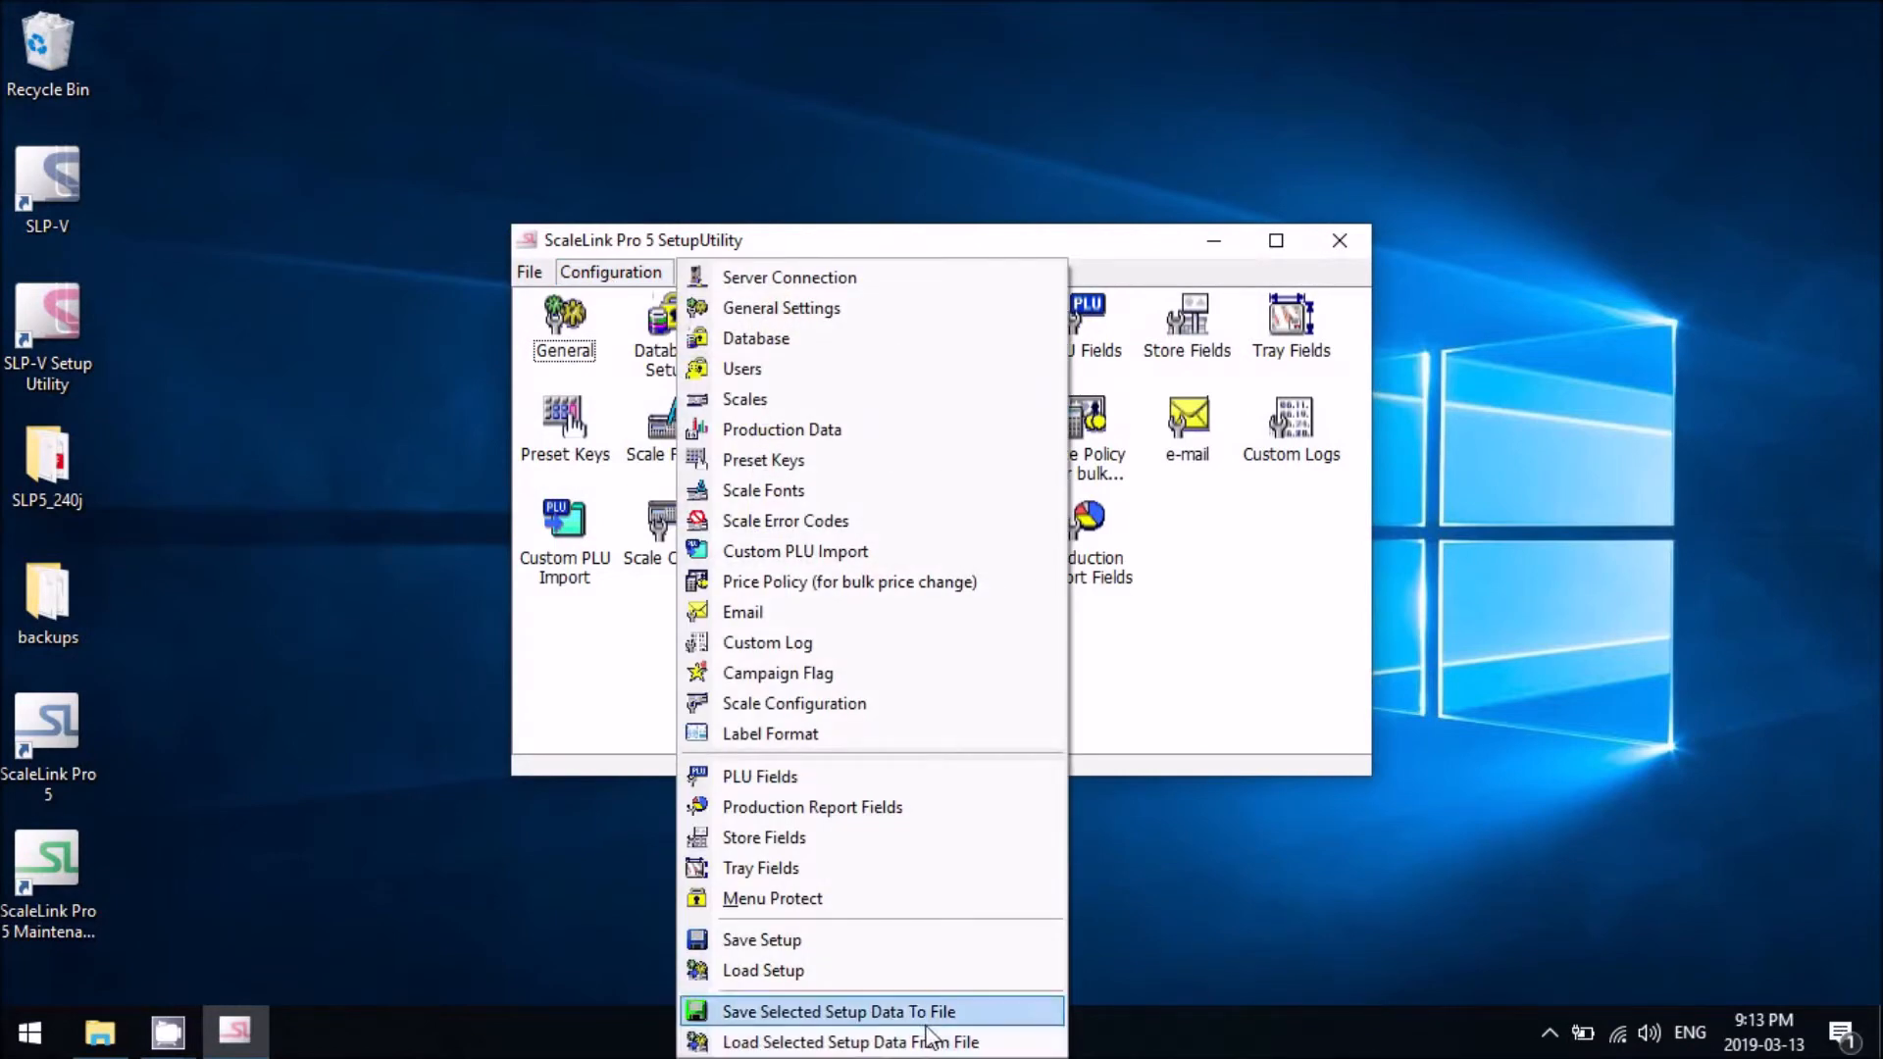
{"action": "left_click", "coordinate": [754, 1043]}
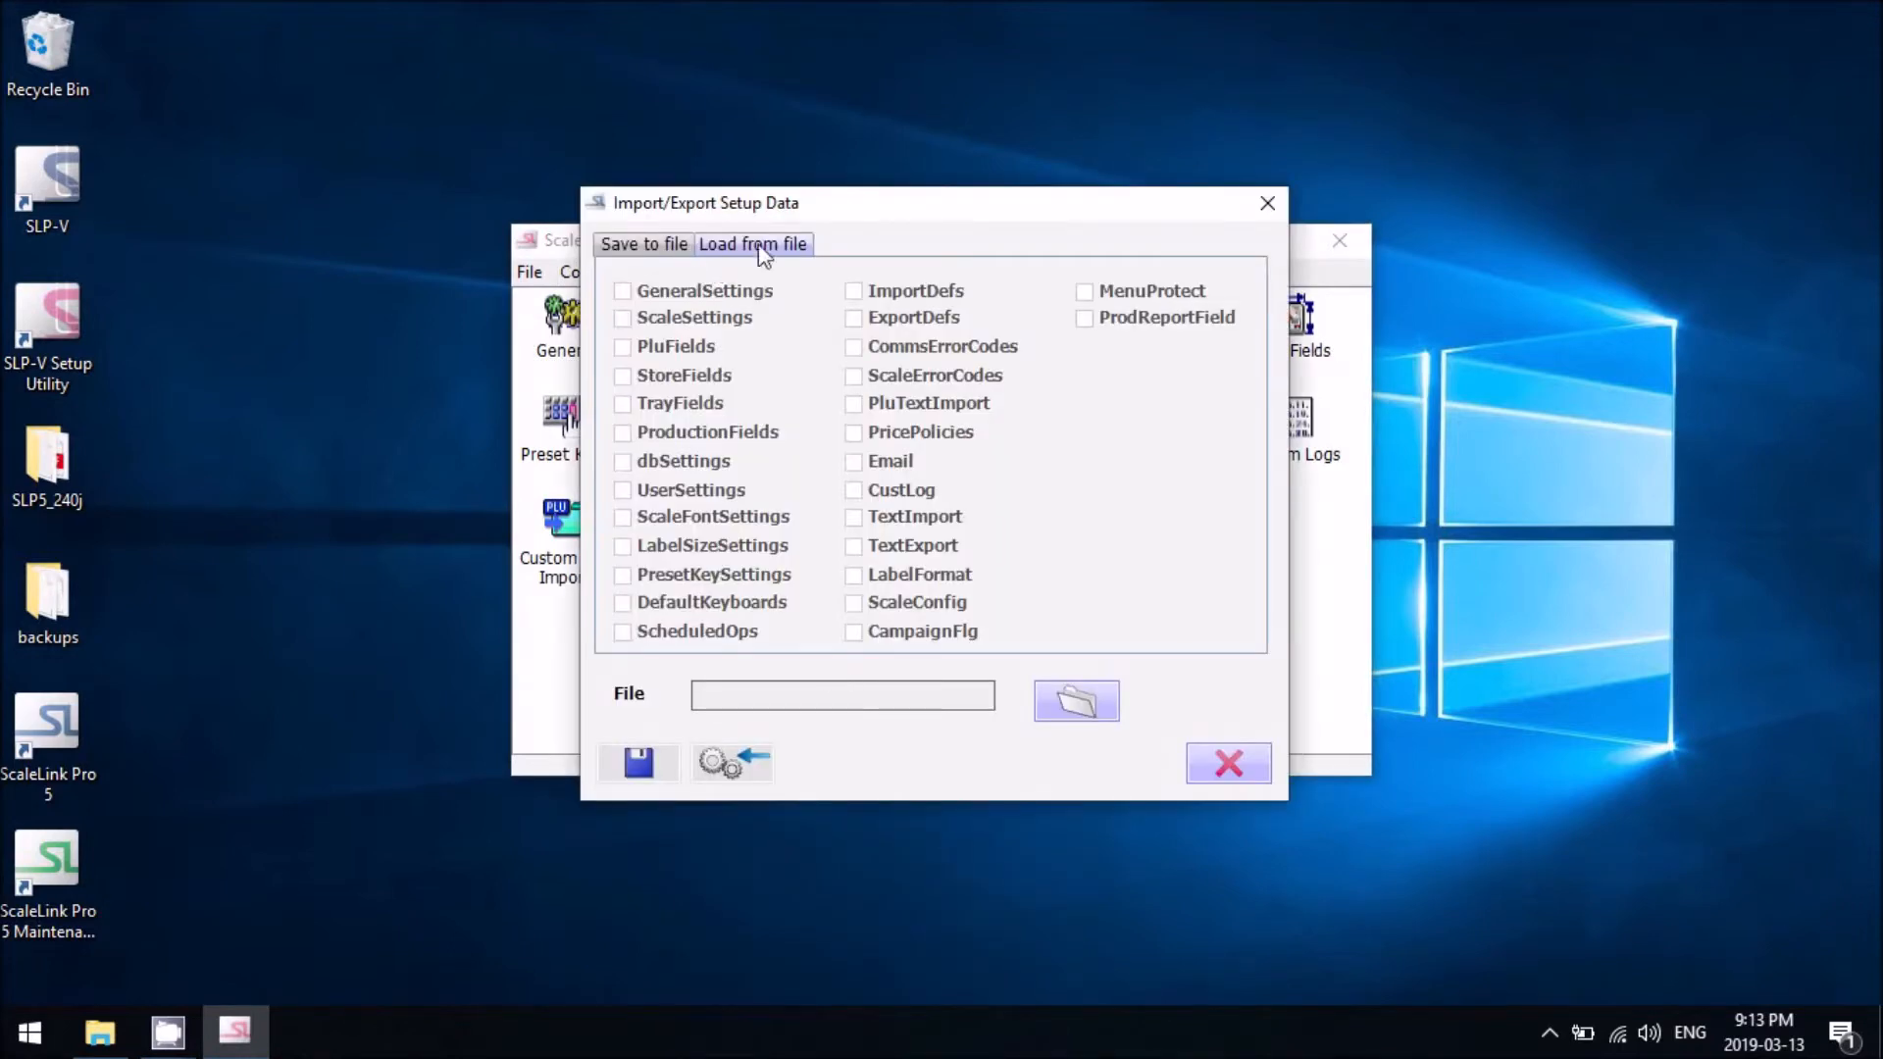
{"action": "left_click", "coordinate": [1087, 706]}
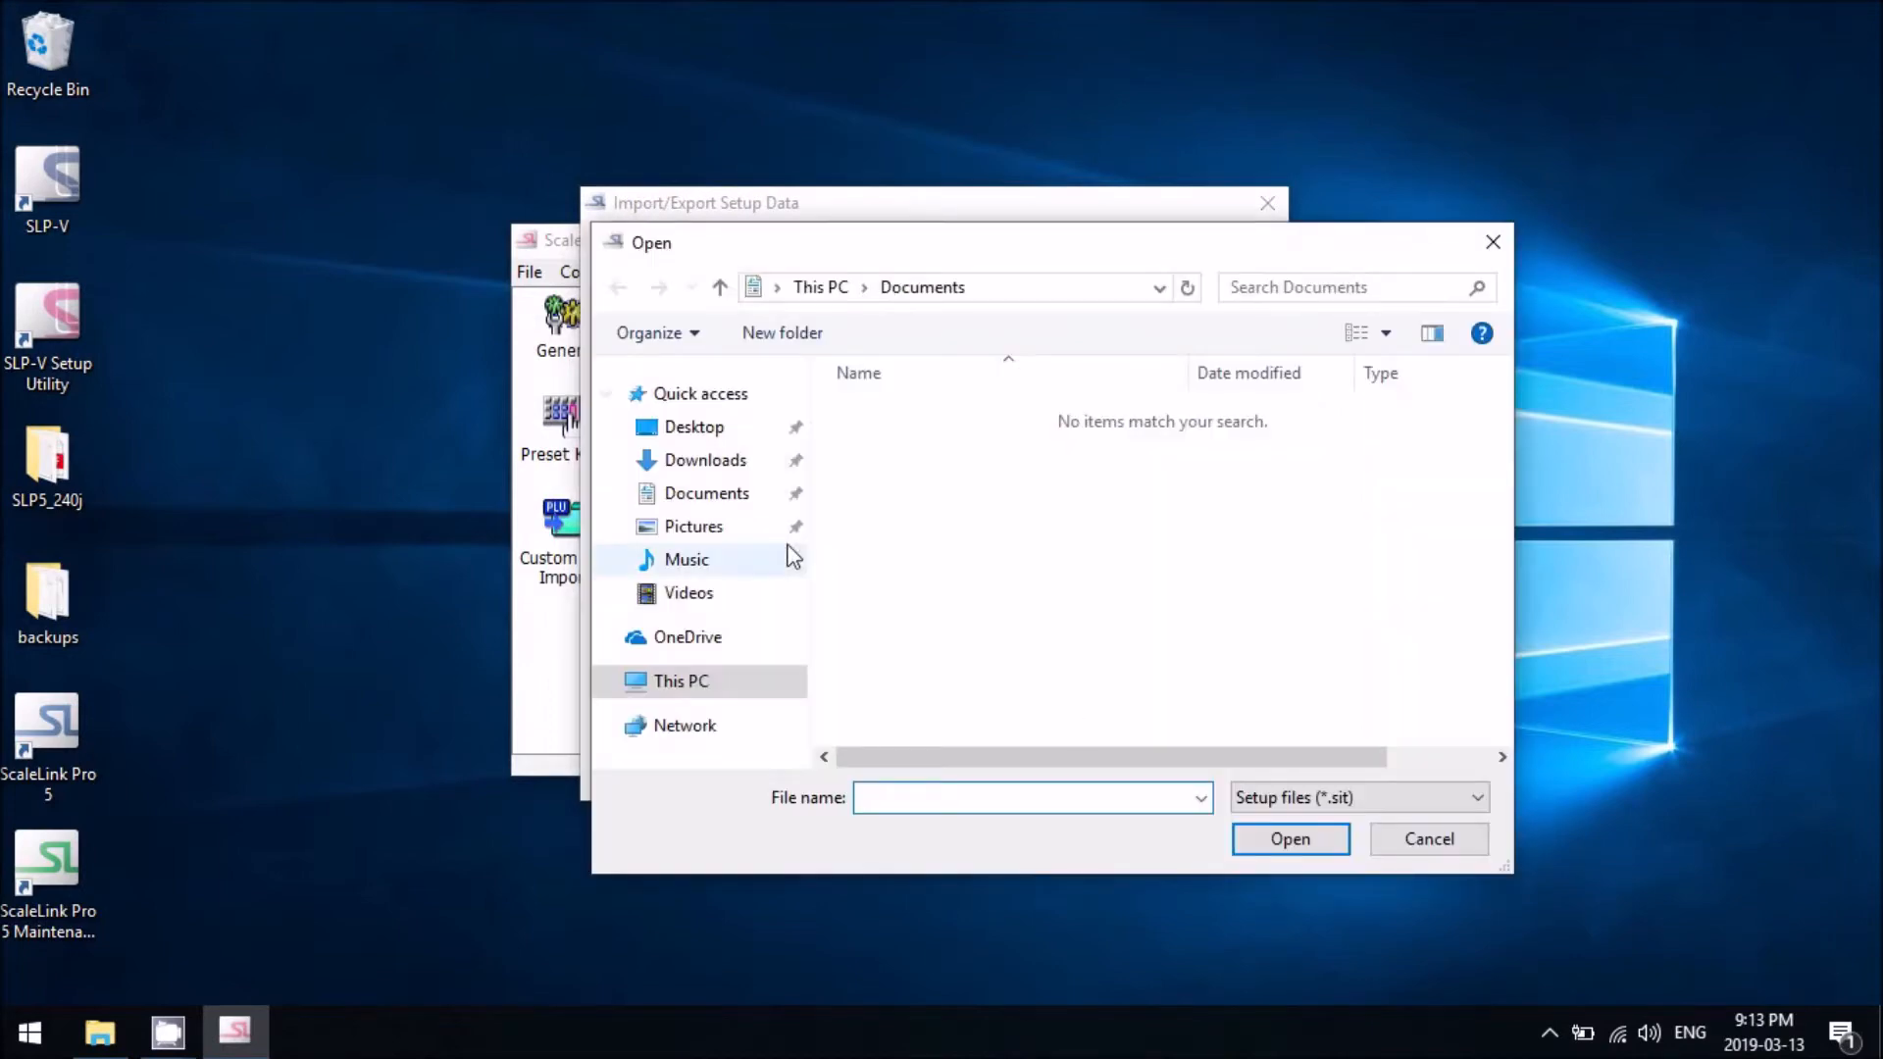
{"action": "double_click", "coordinate": [908, 471]}
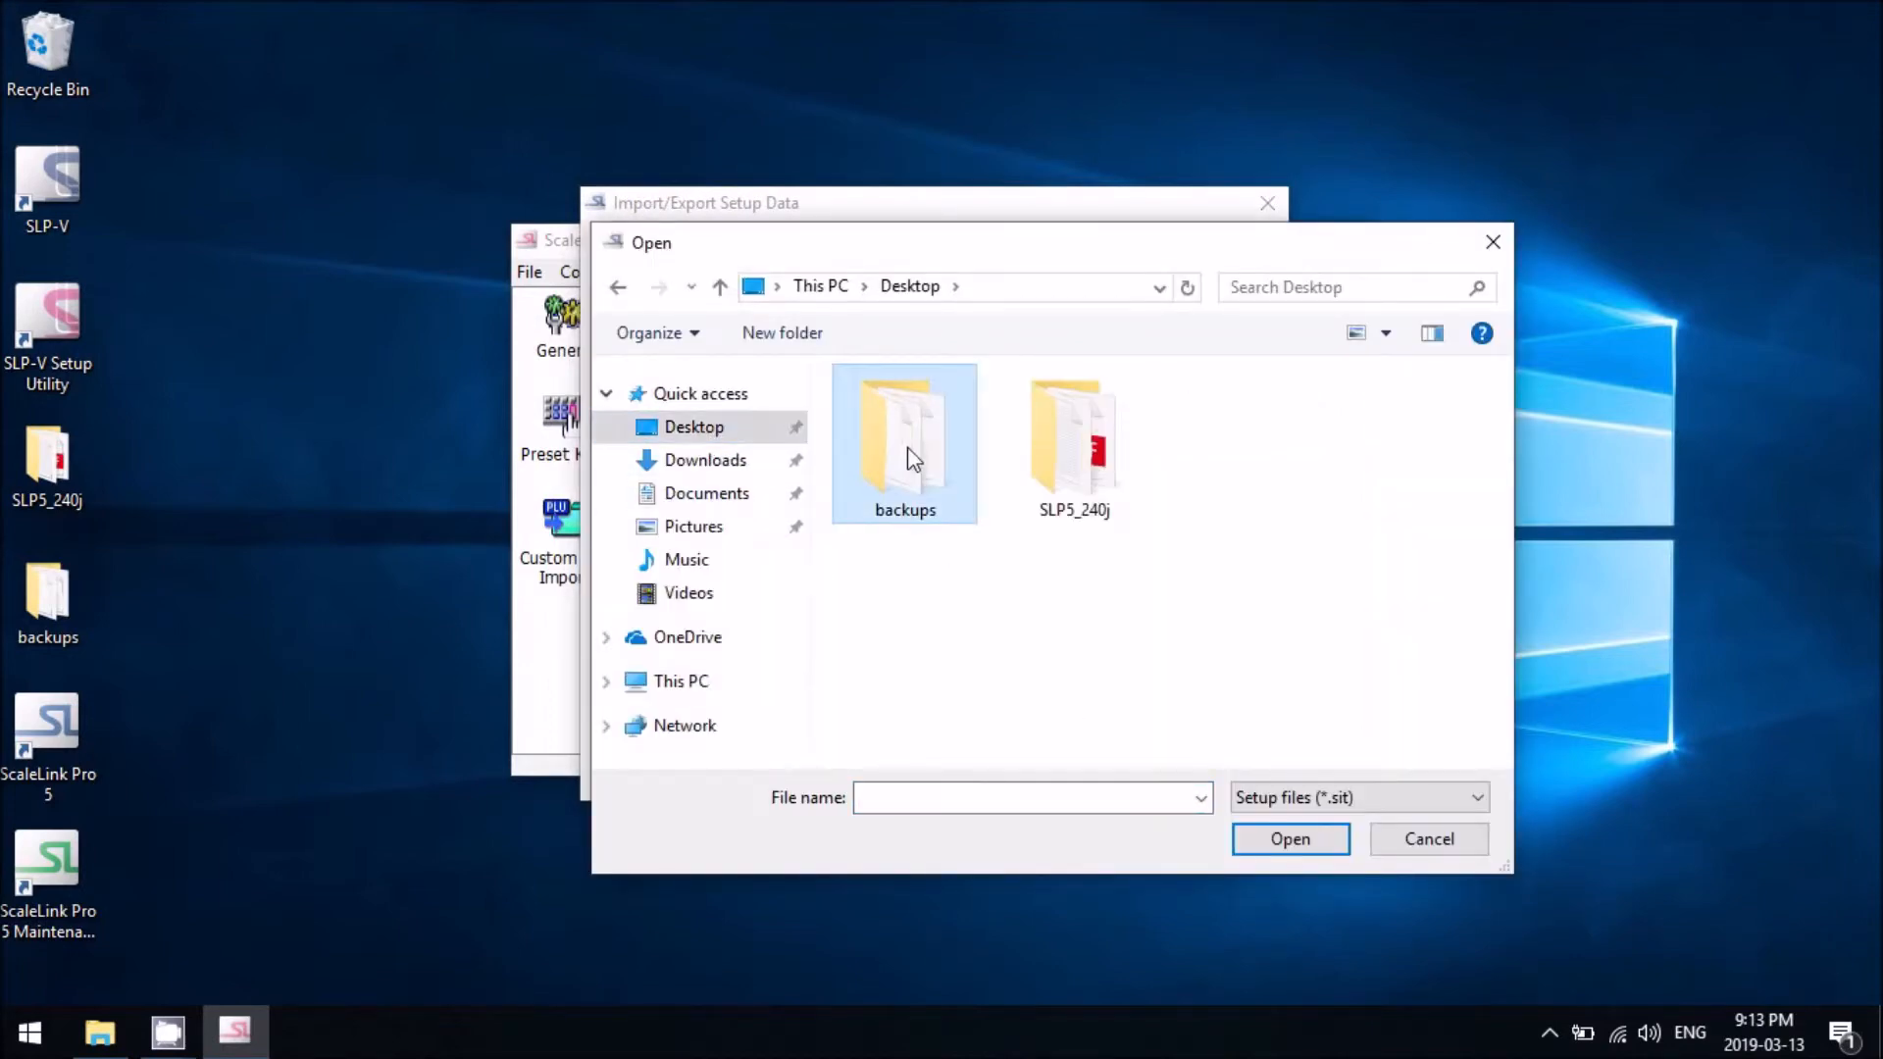
{"action": "left_click", "coordinate": [893, 427]}
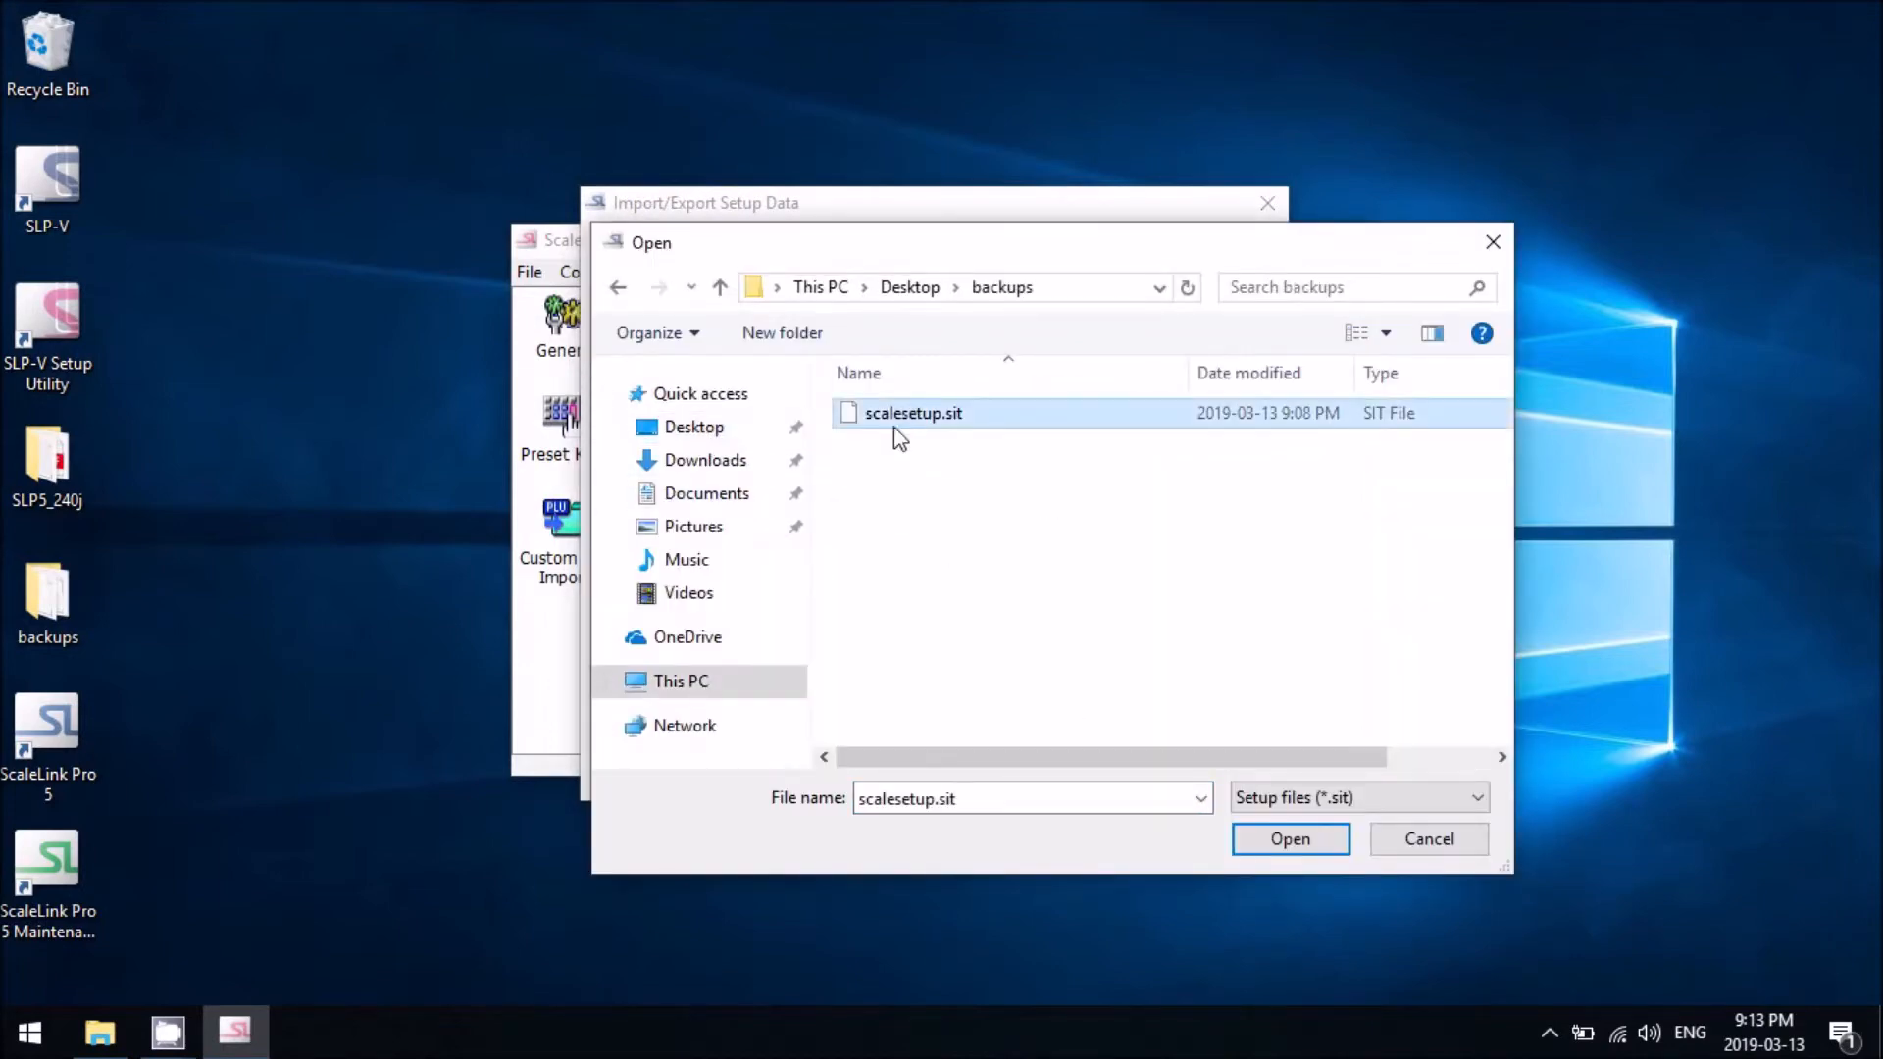
{"action": "left_click", "coordinate": [1279, 840]}
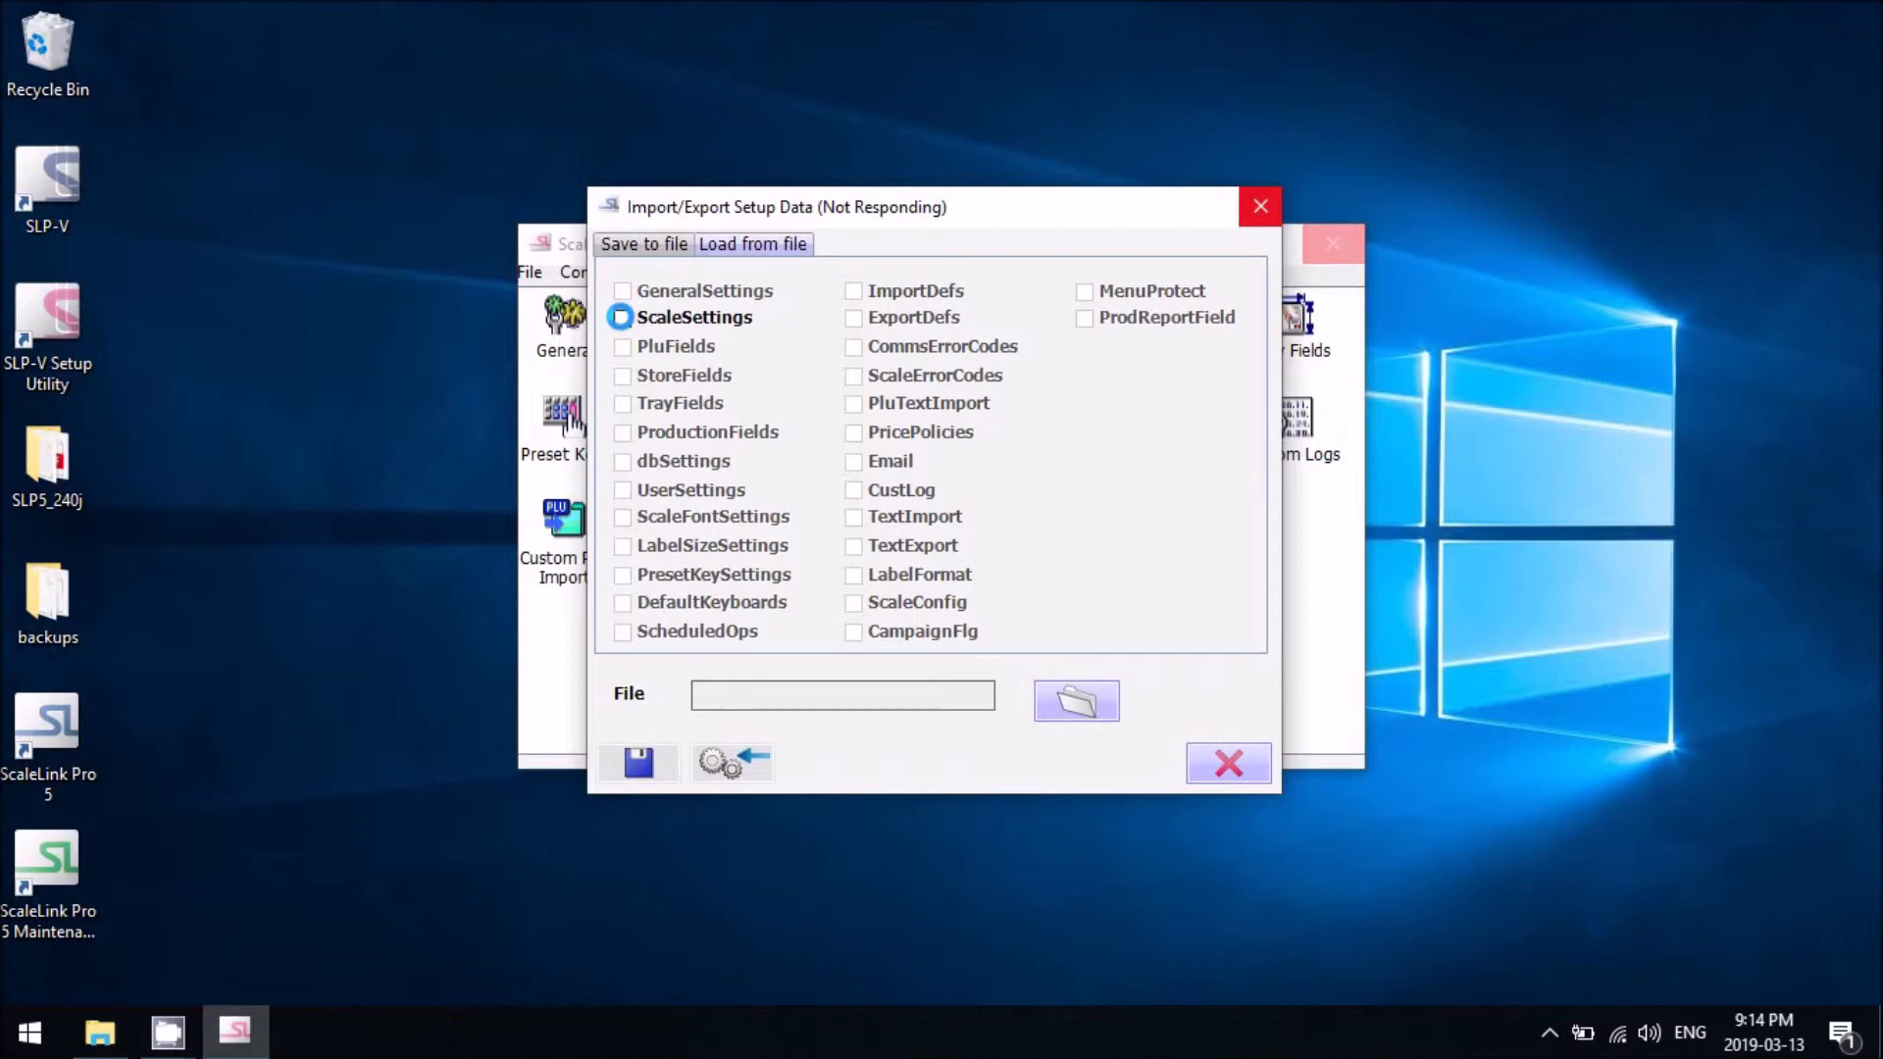
- Load only ScaleSettings from the chosen setup file, acknowledge the result and close the Import/Export Setup Data window
{"action": "left_click", "coordinate": [621, 317]}
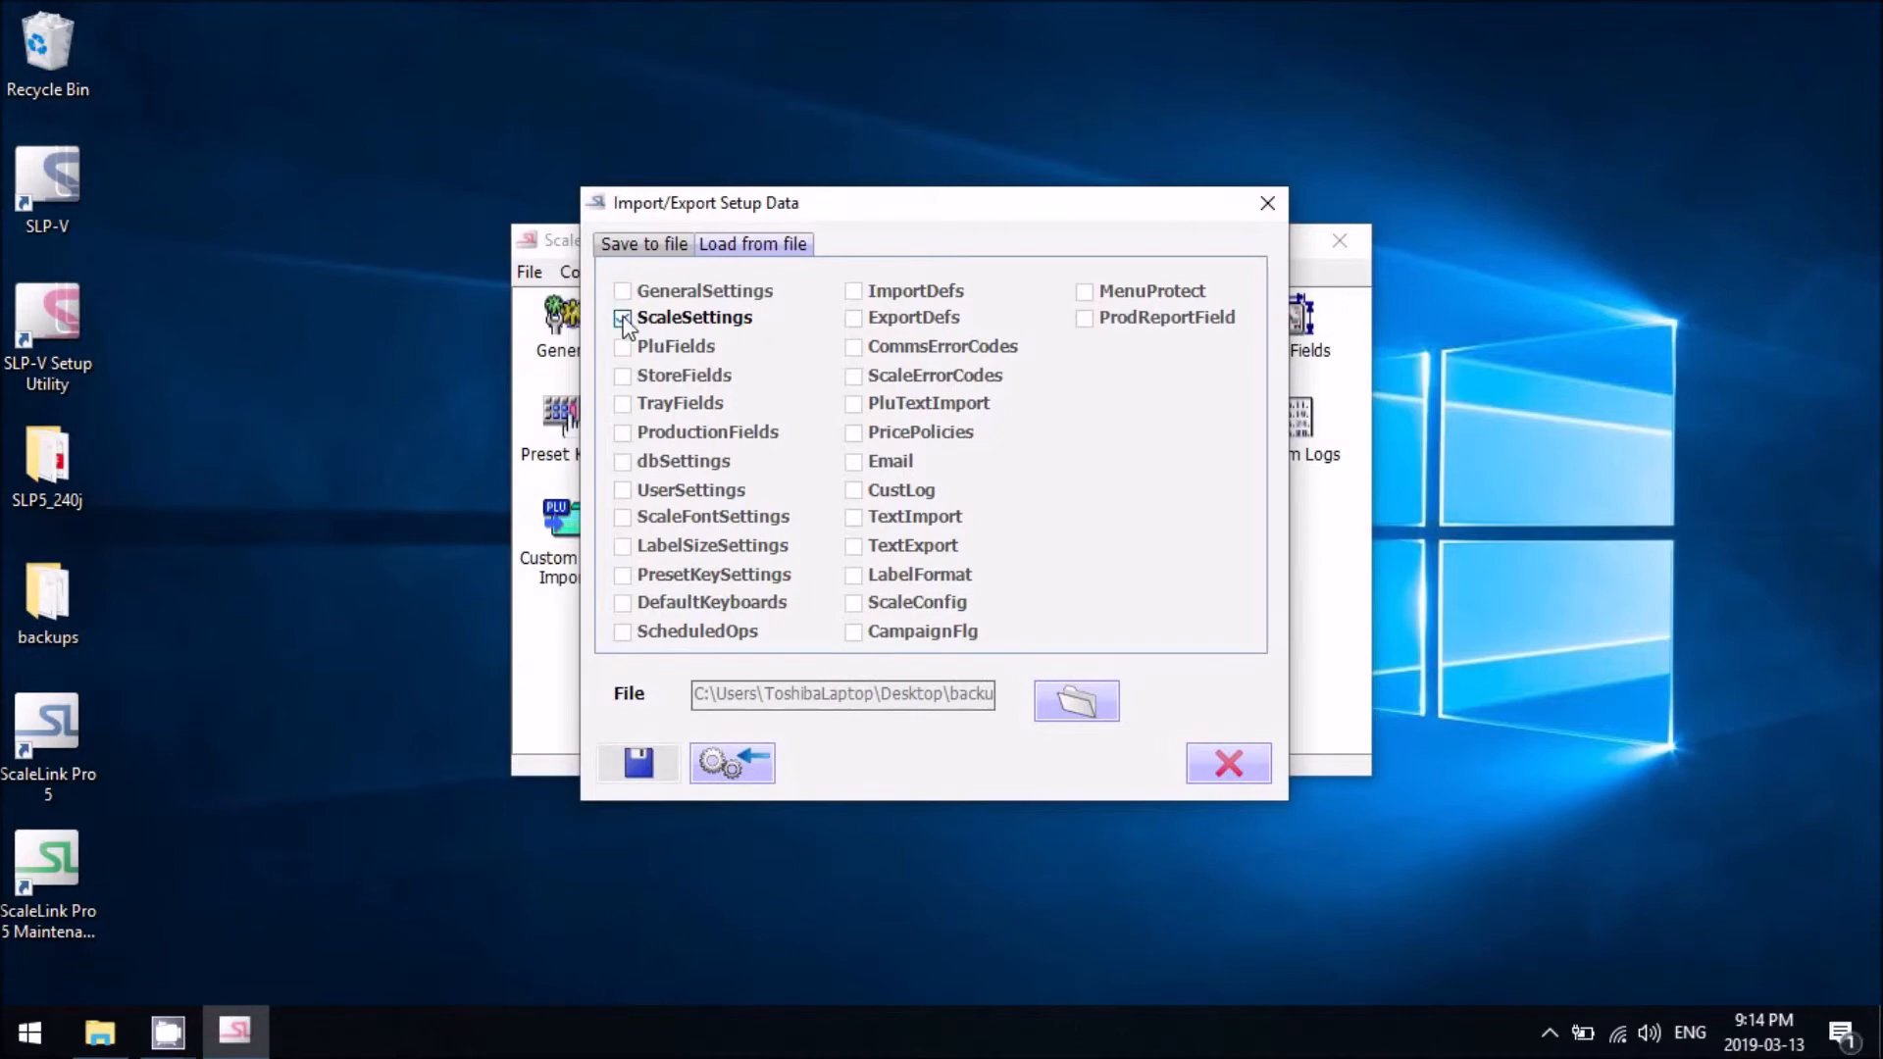
{"action": "left_click", "coordinate": [730, 770]}
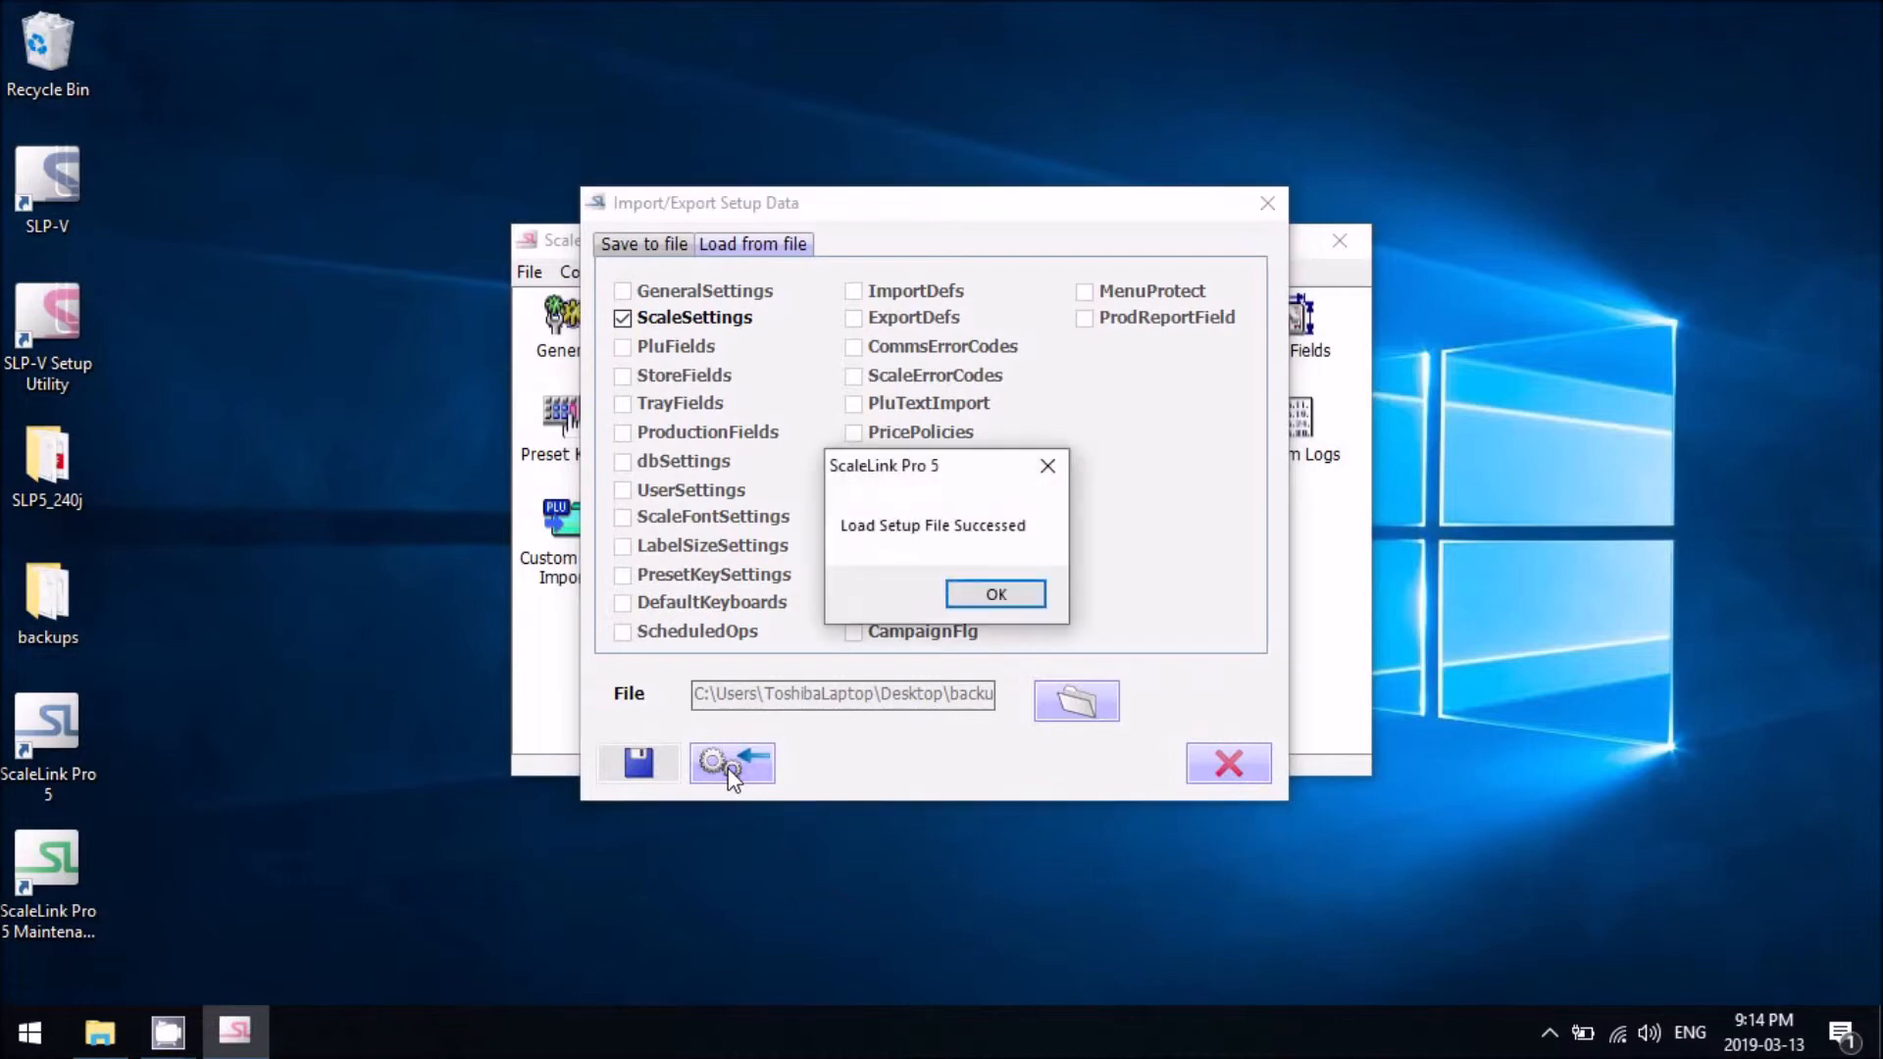
{"action": "left_click", "coordinate": [996, 595]}
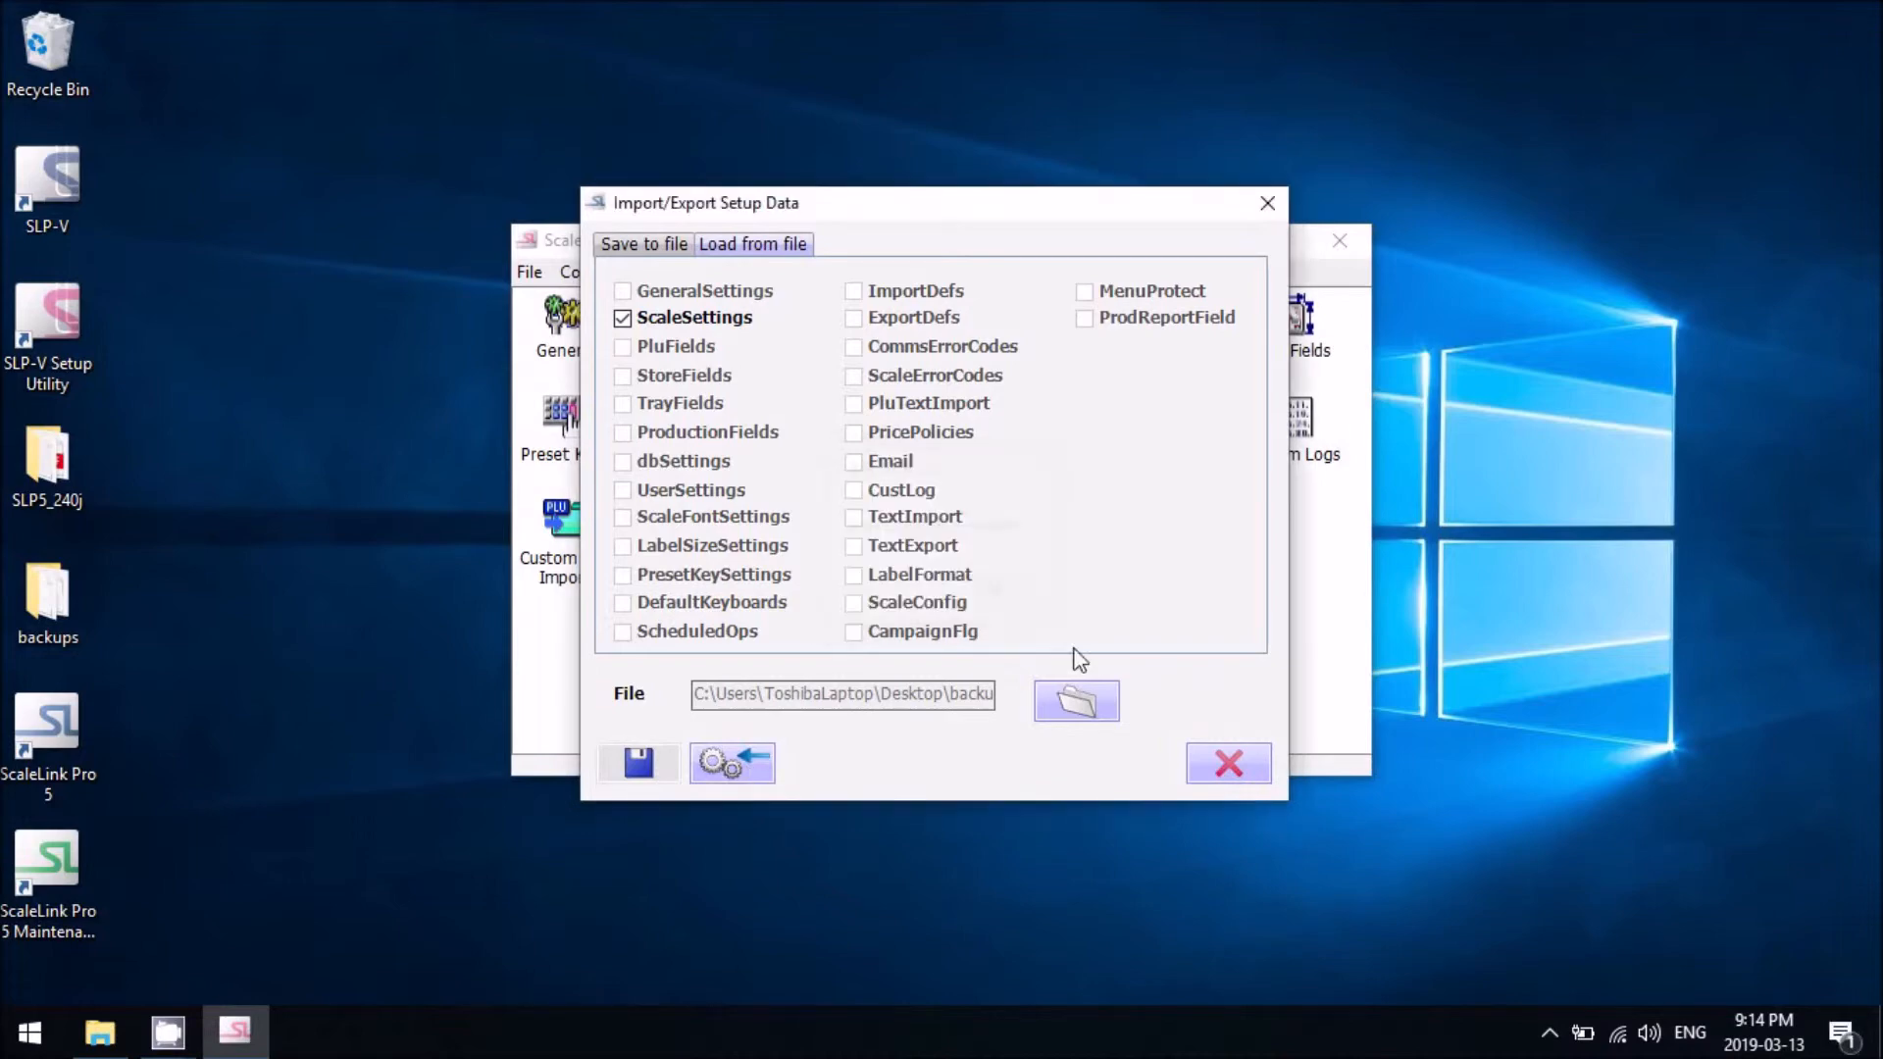
{"action": "left_click", "coordinate": [1228, 765]}
- Review the names, addresses and models of the scales in Scale Setup, and close the list
{"action": "double_click", "coordinate": [867, 319]}
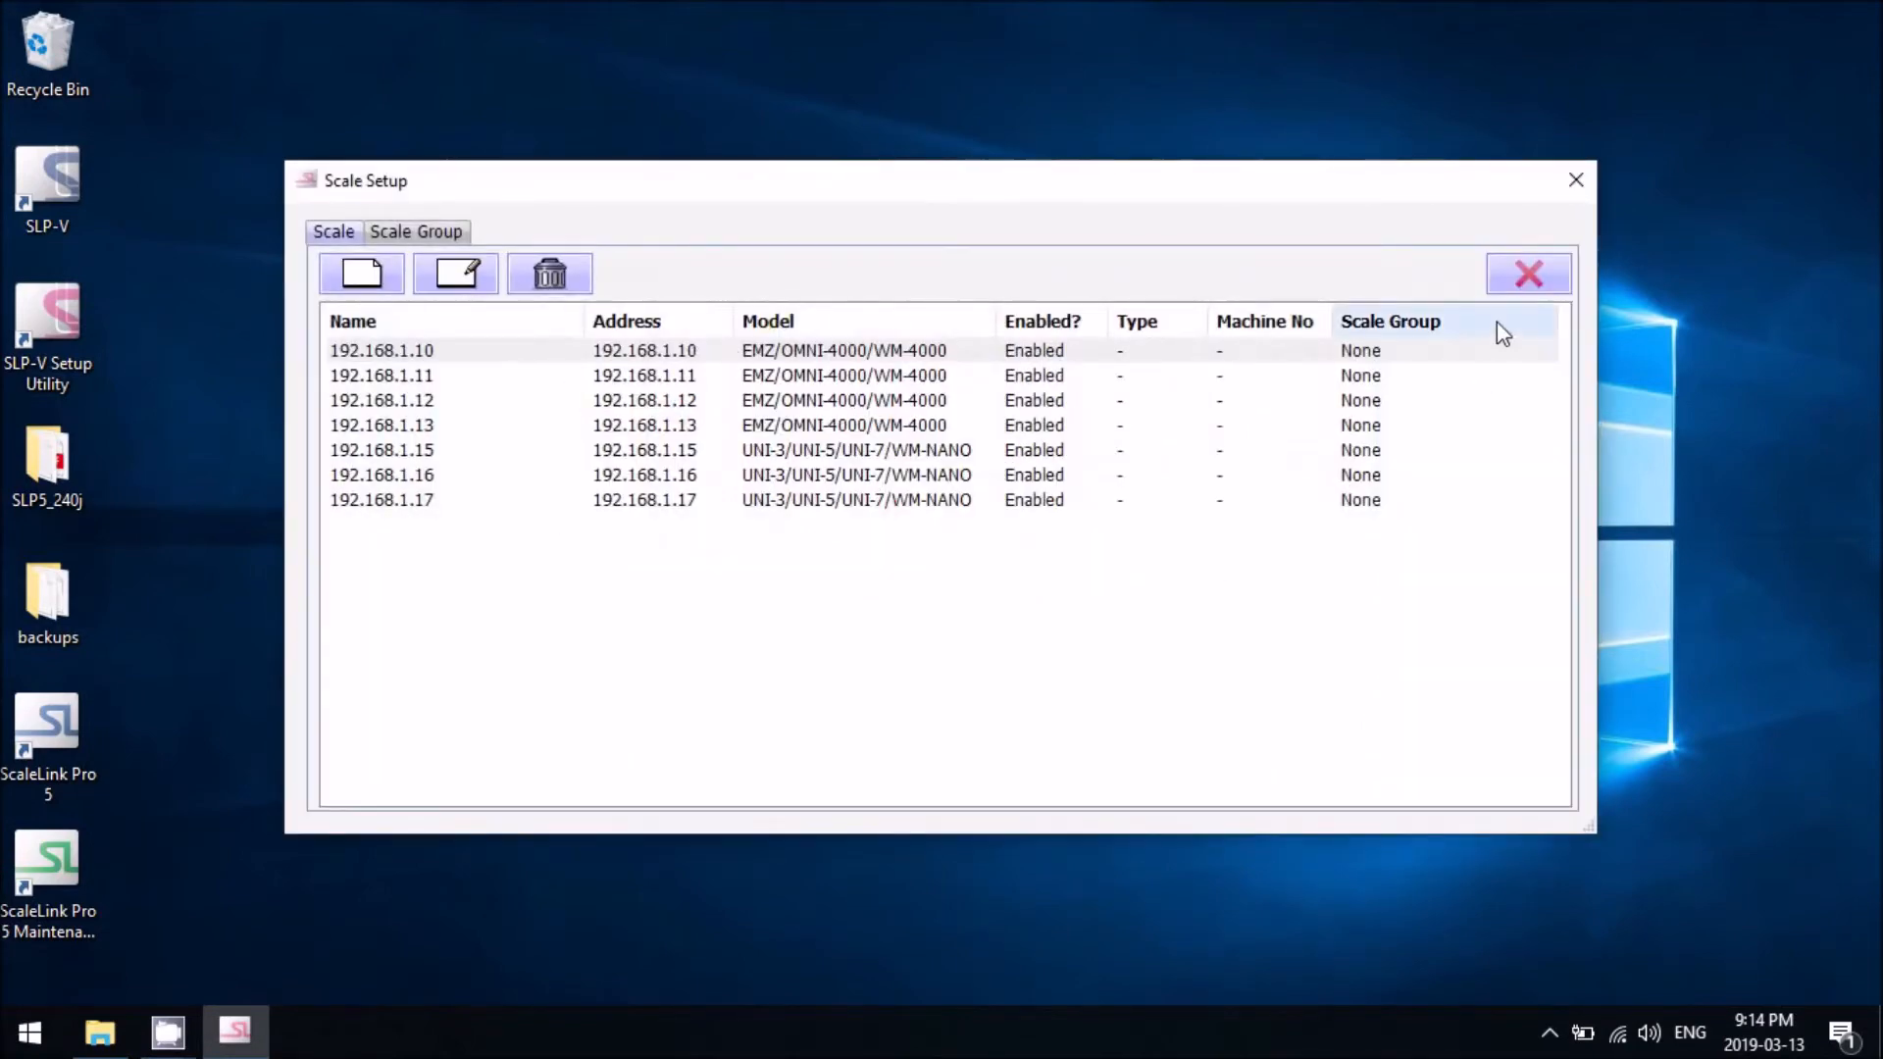
{"action": "left_click", "coordinate": [1532, 275]}
{"action": "left_click", "coordinate": [733, 667]}
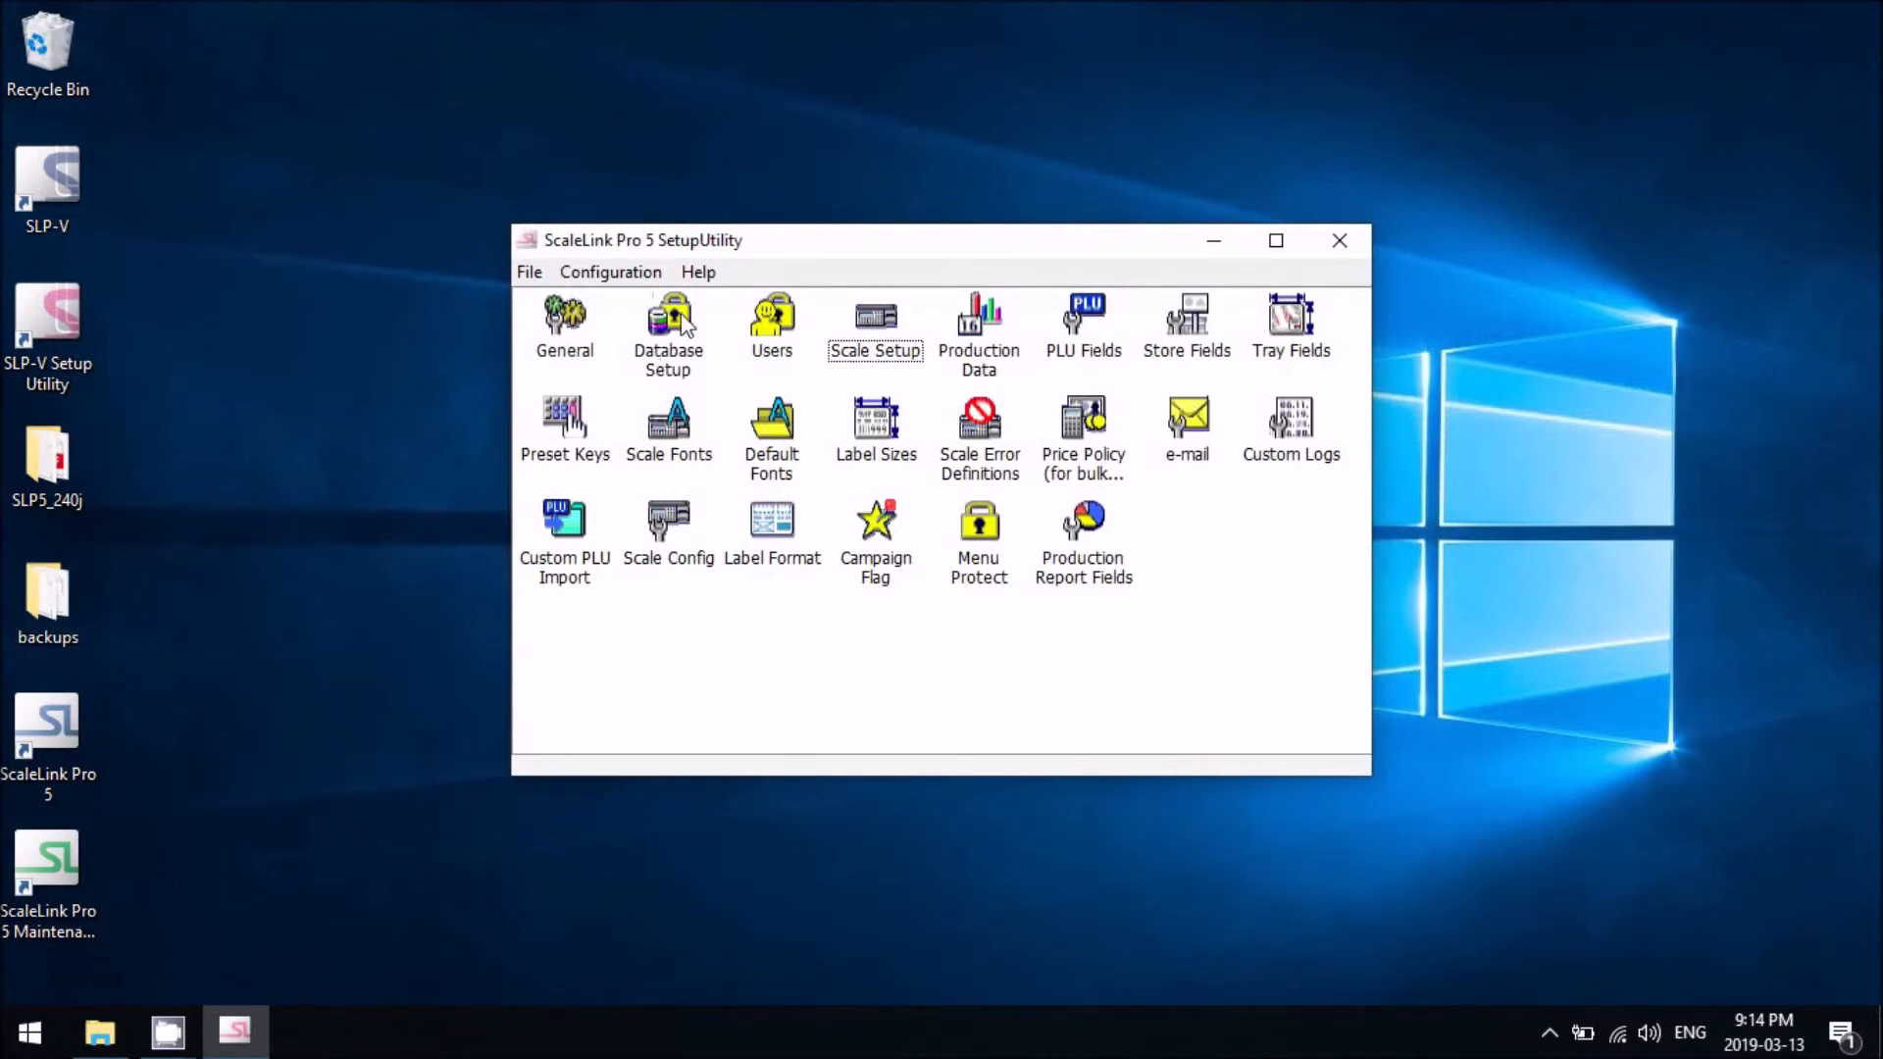
- Enable Database Utilities among the supported general operations in General Settings, save the change and close the Setup Utility
{"action": "left_click", "coordinate": [579, 328]}
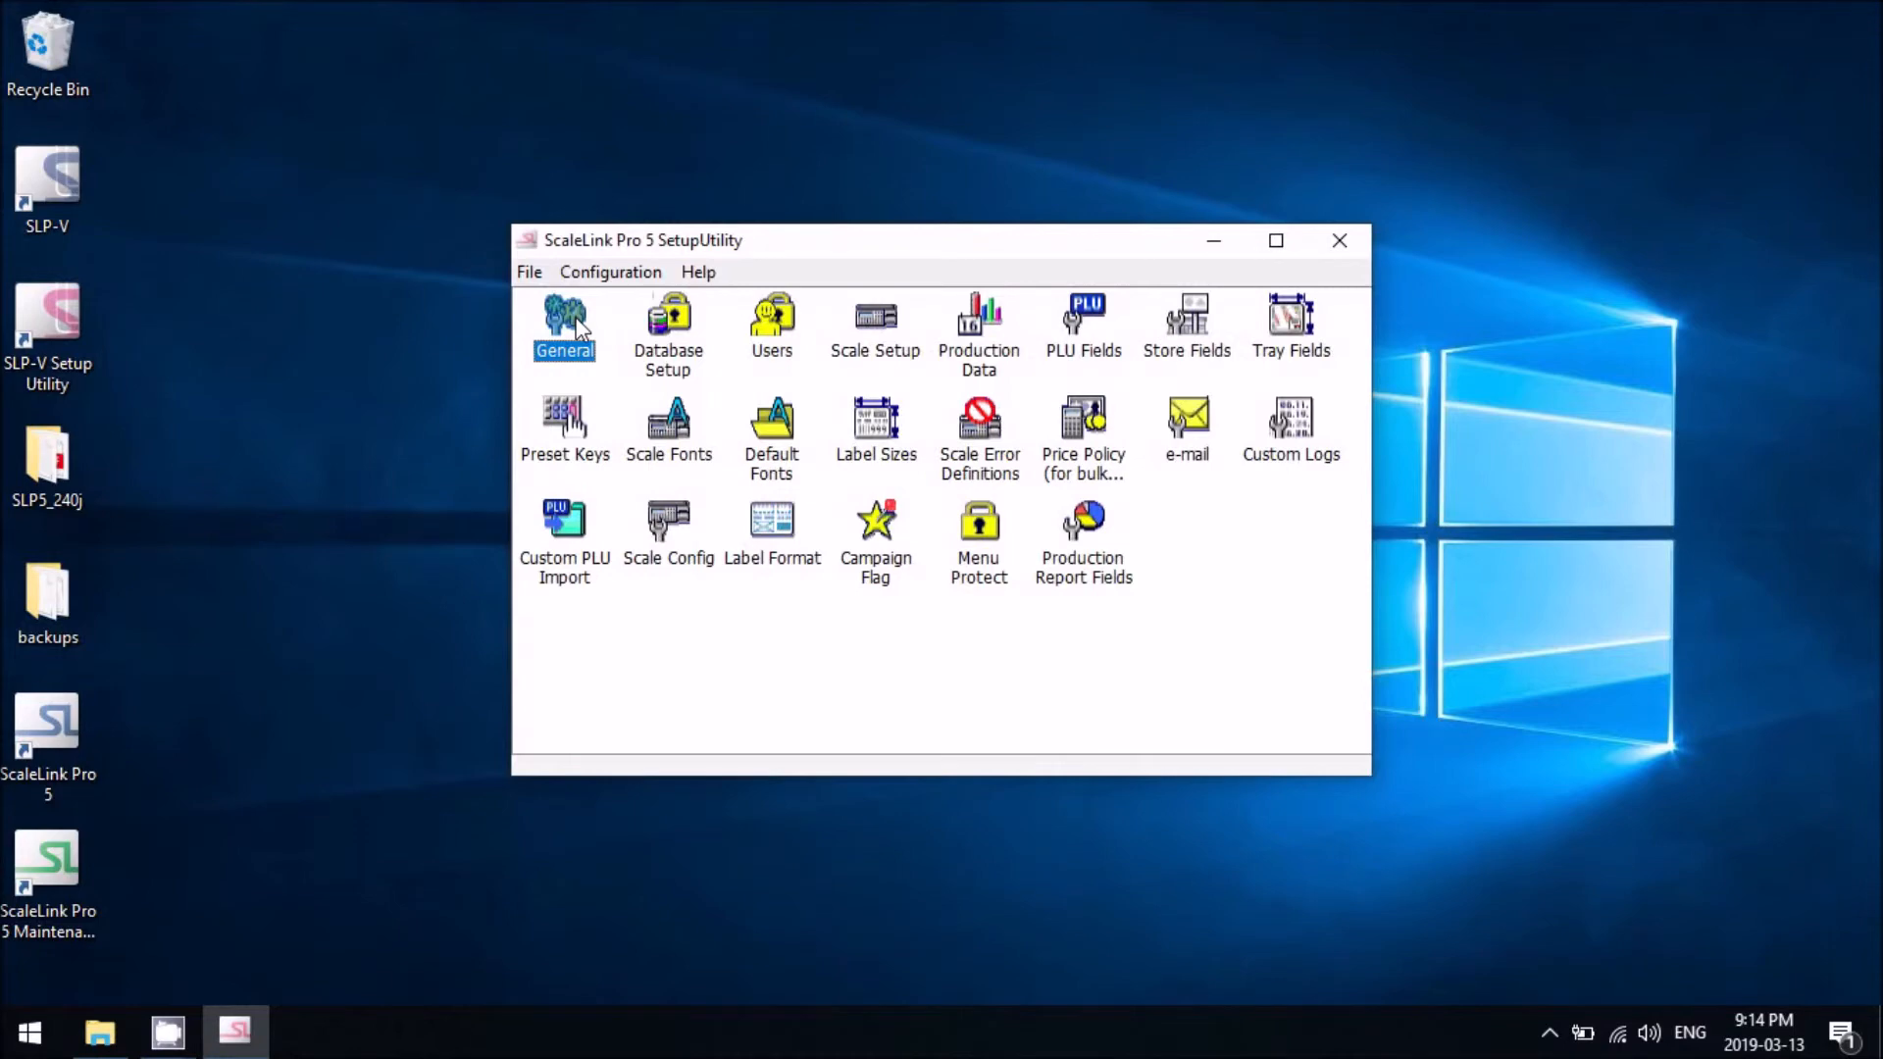
{"action": "double_click", "coordinate": [579, 329]}
{"action": "left_click", "coordinate": [1095, 257]}
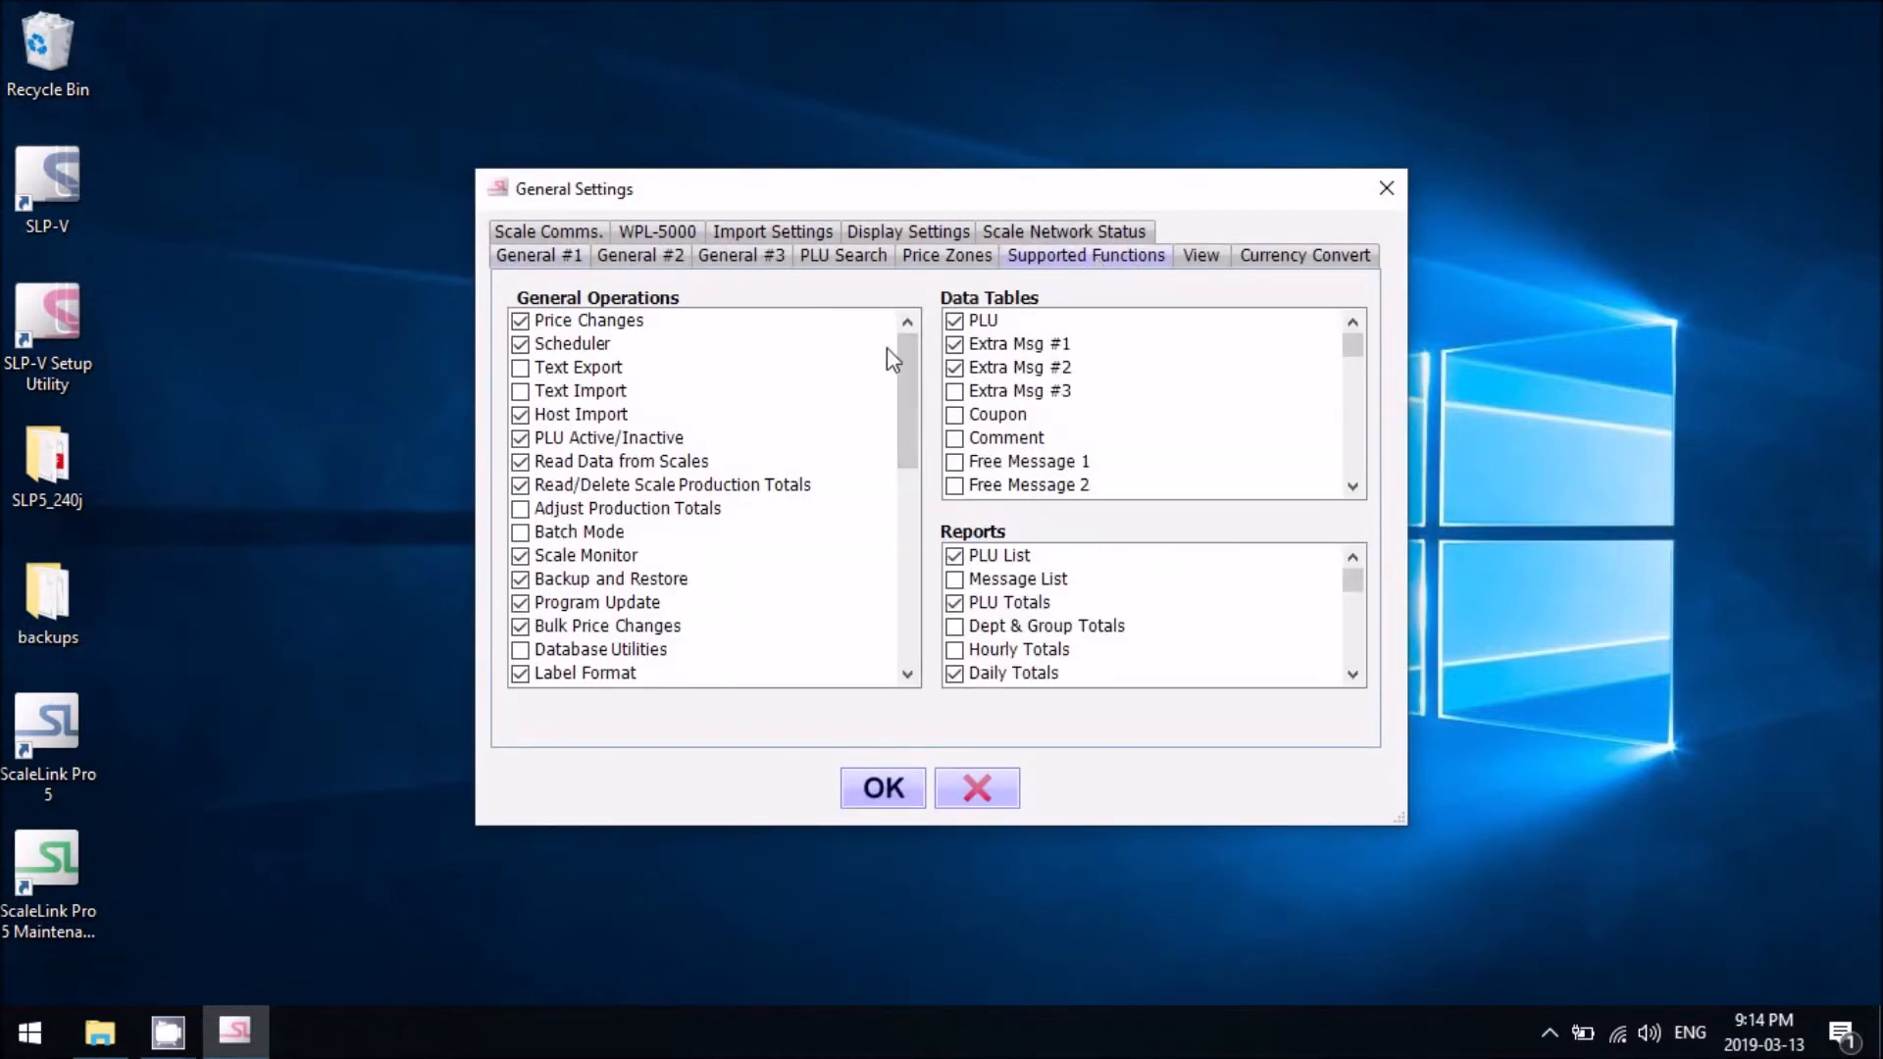
{"action": "left_click_drag", "start_coordinate": [907, 357], "coordinate": [900, 459]}
{"action": "left_click", "coordinate": [521, 371]}
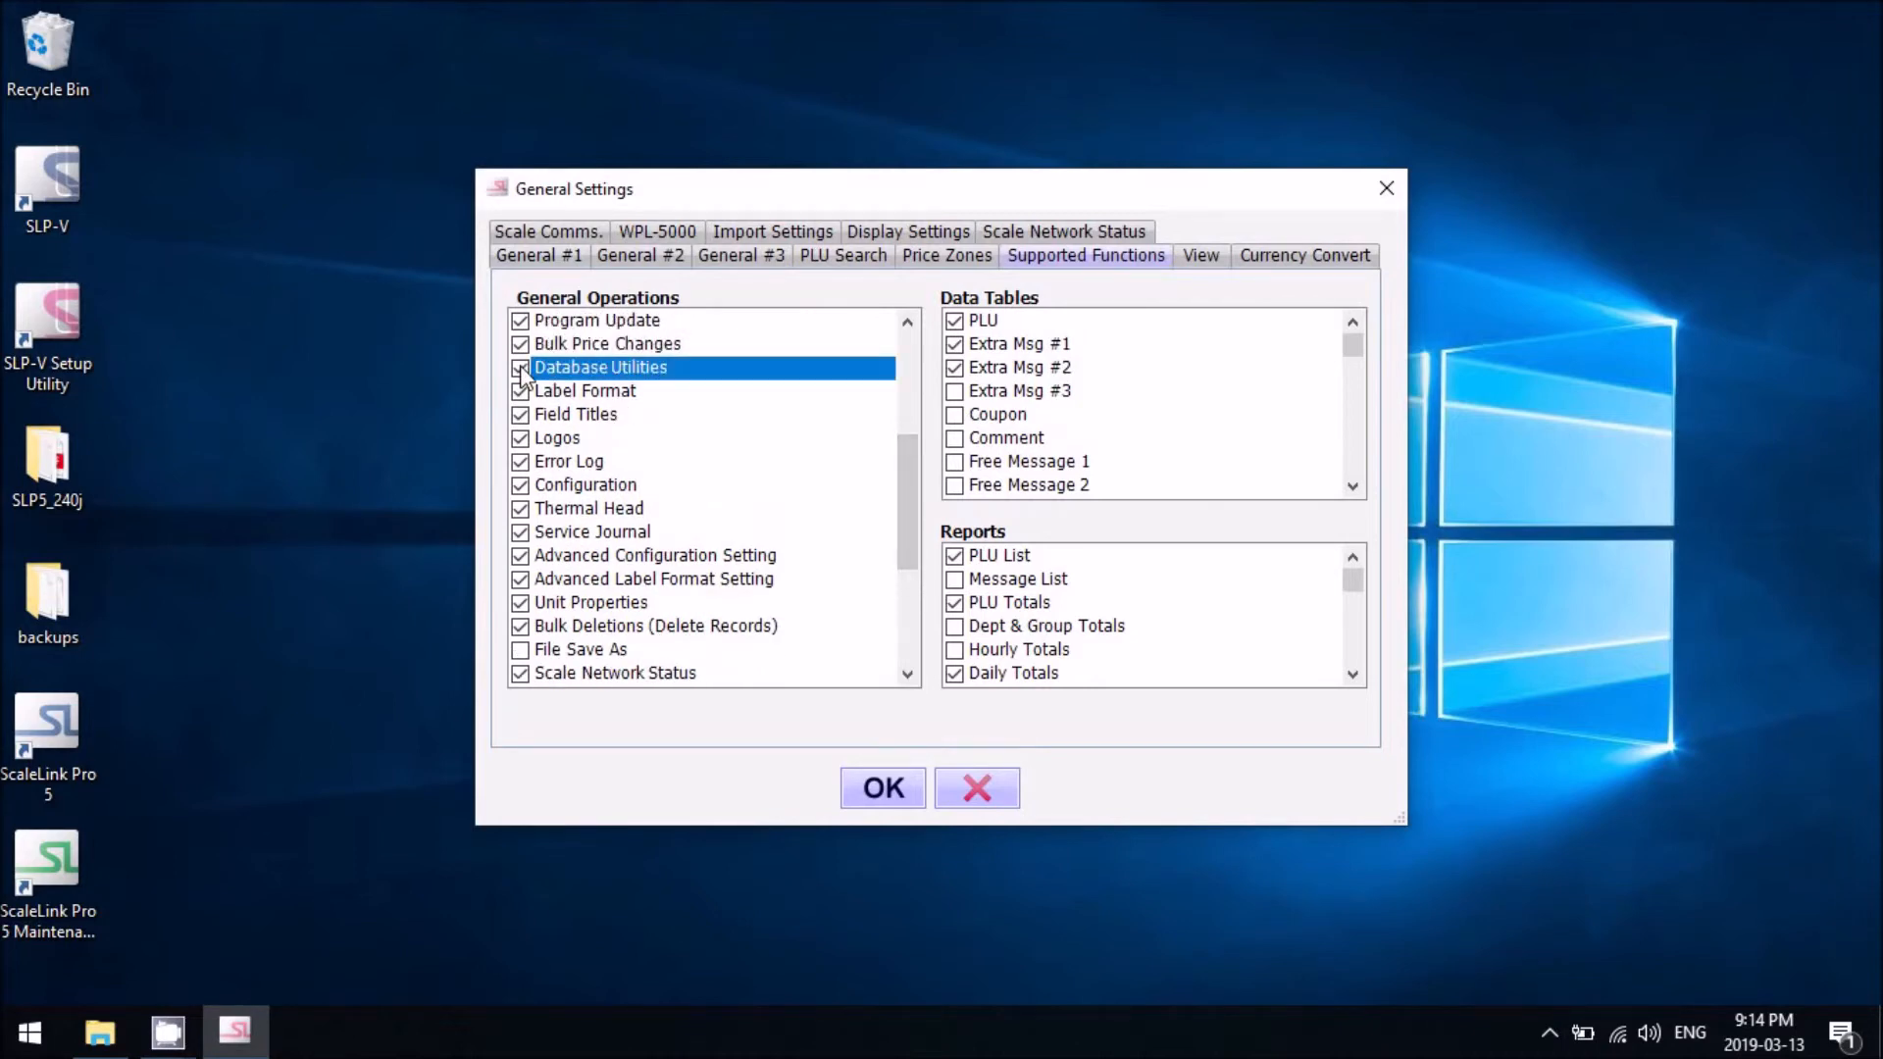
{"action": "left_click", "coordinate": [883, 789]}
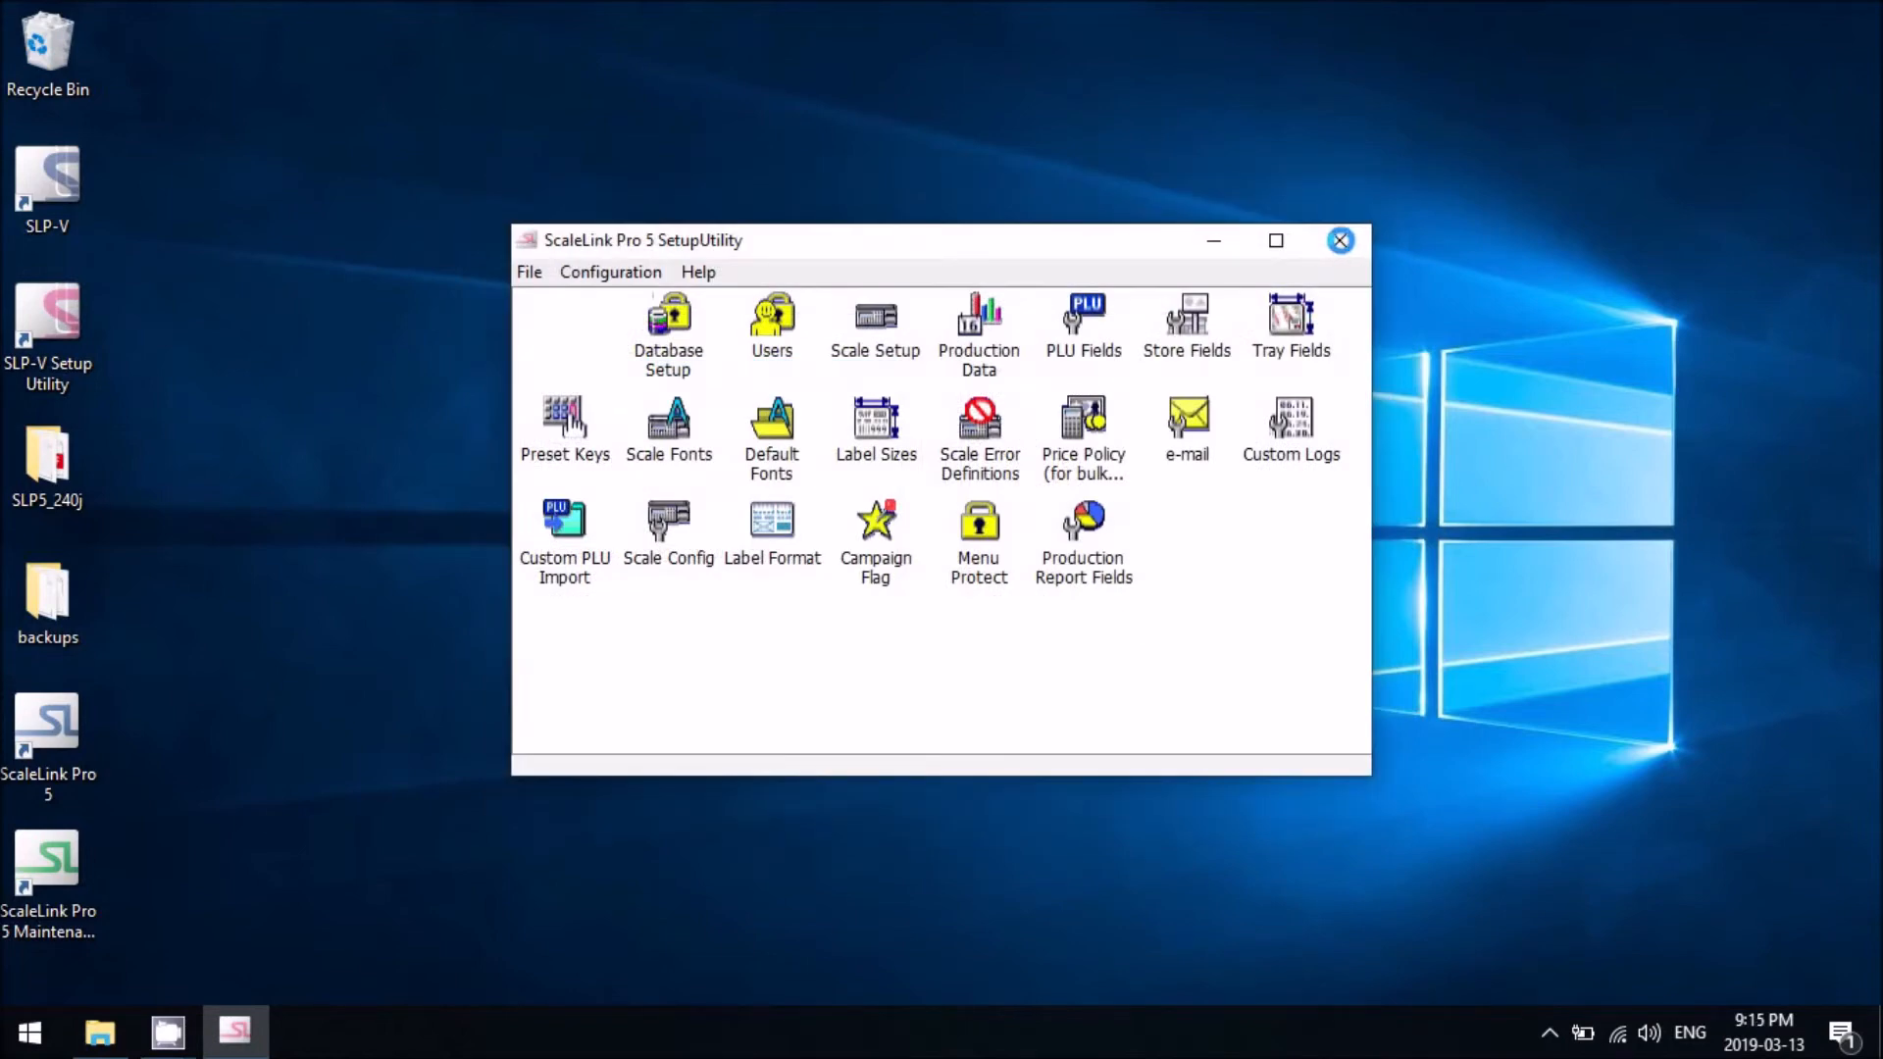
{"action": "left_click", "coordinate": [1339, 240]}
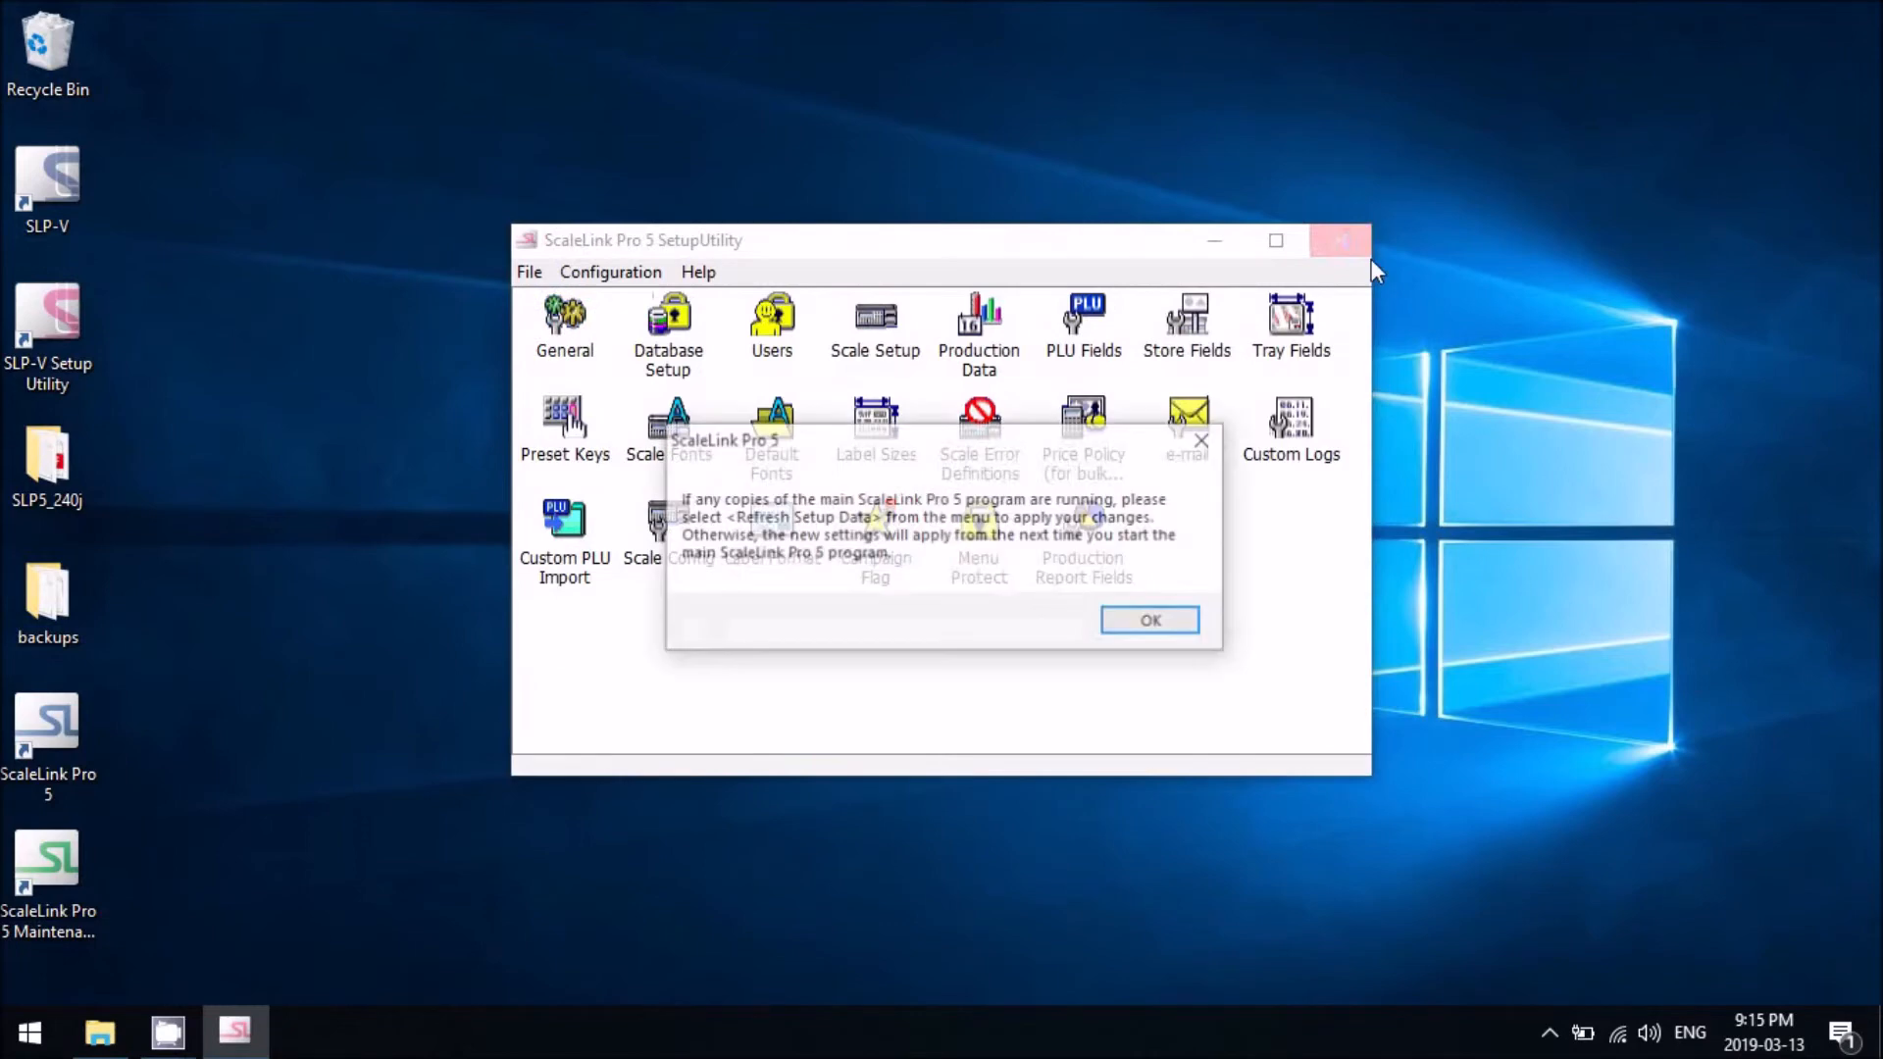
{"action": "left_click", "coordinate": [1167, 616]}
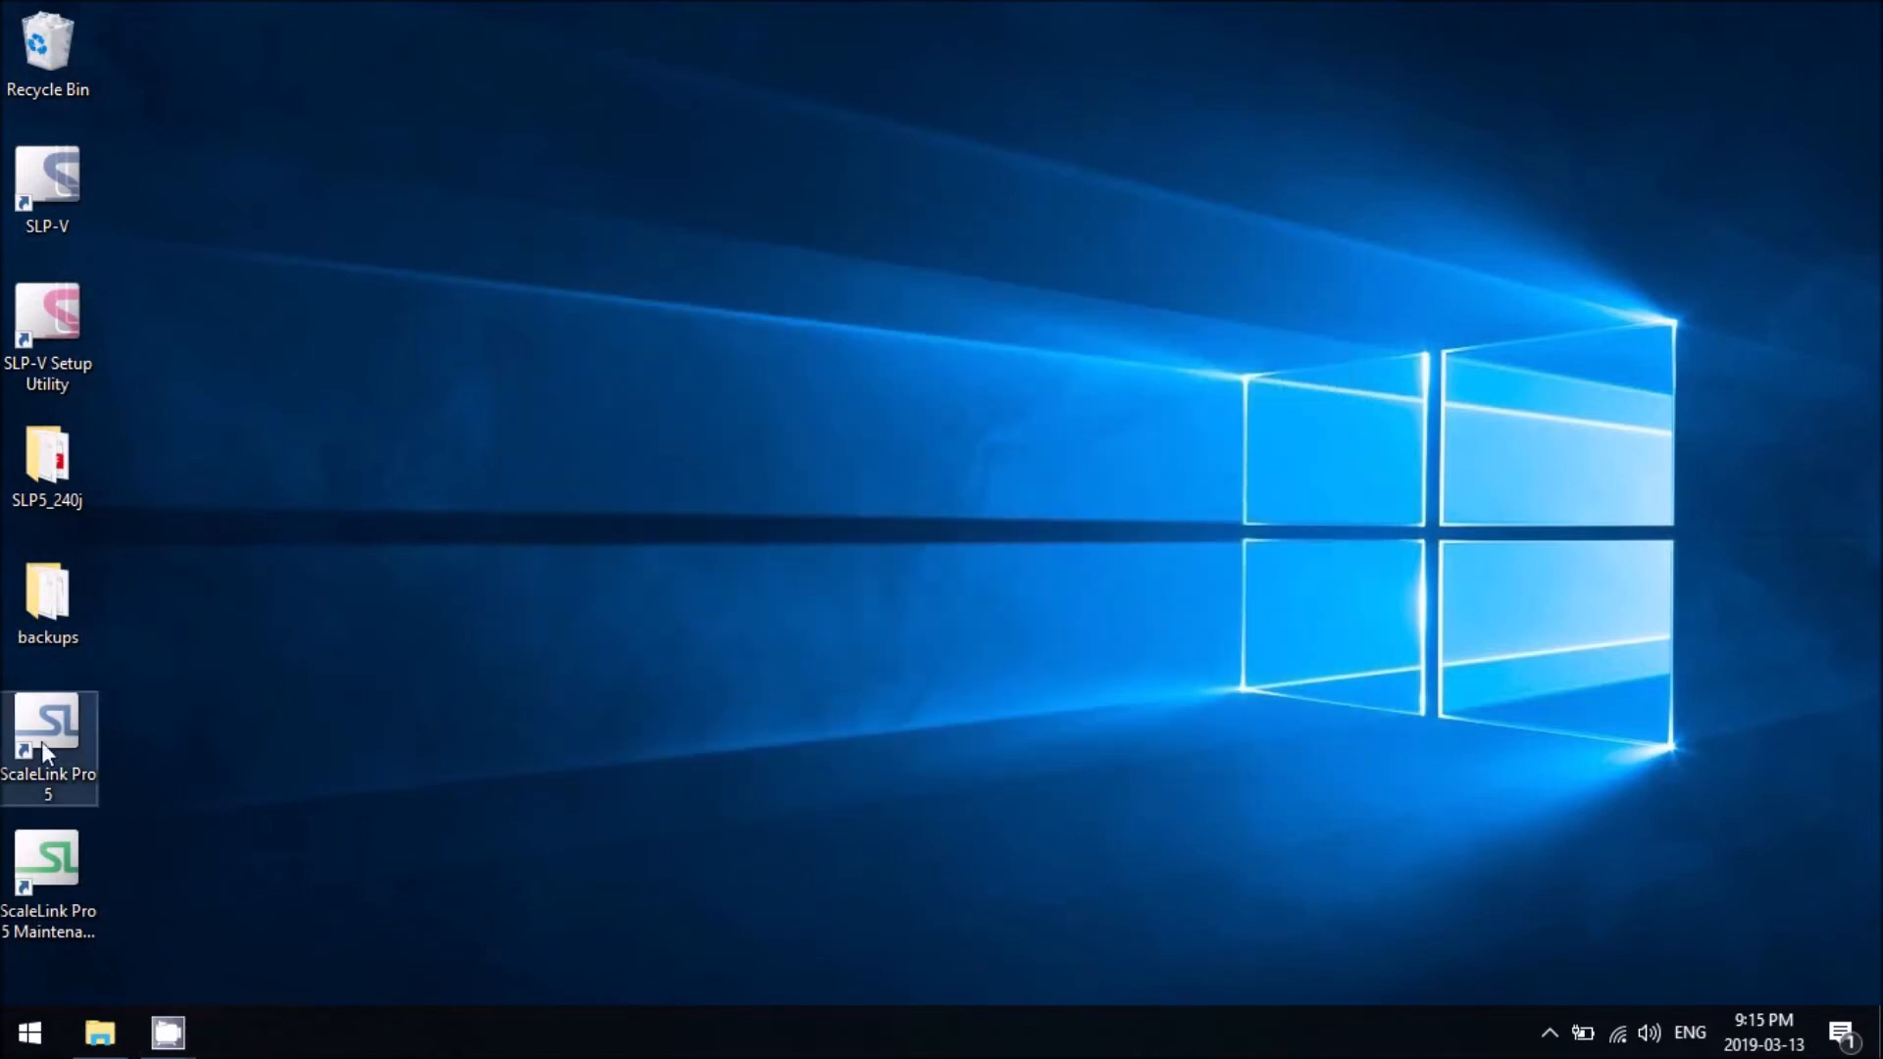
- Start the main ScaleLink Pro 5 program, postponing licence verification, and allow slpmain through the firewall on public networks
{"action": "double_click", "coordinate": [88, 783]}
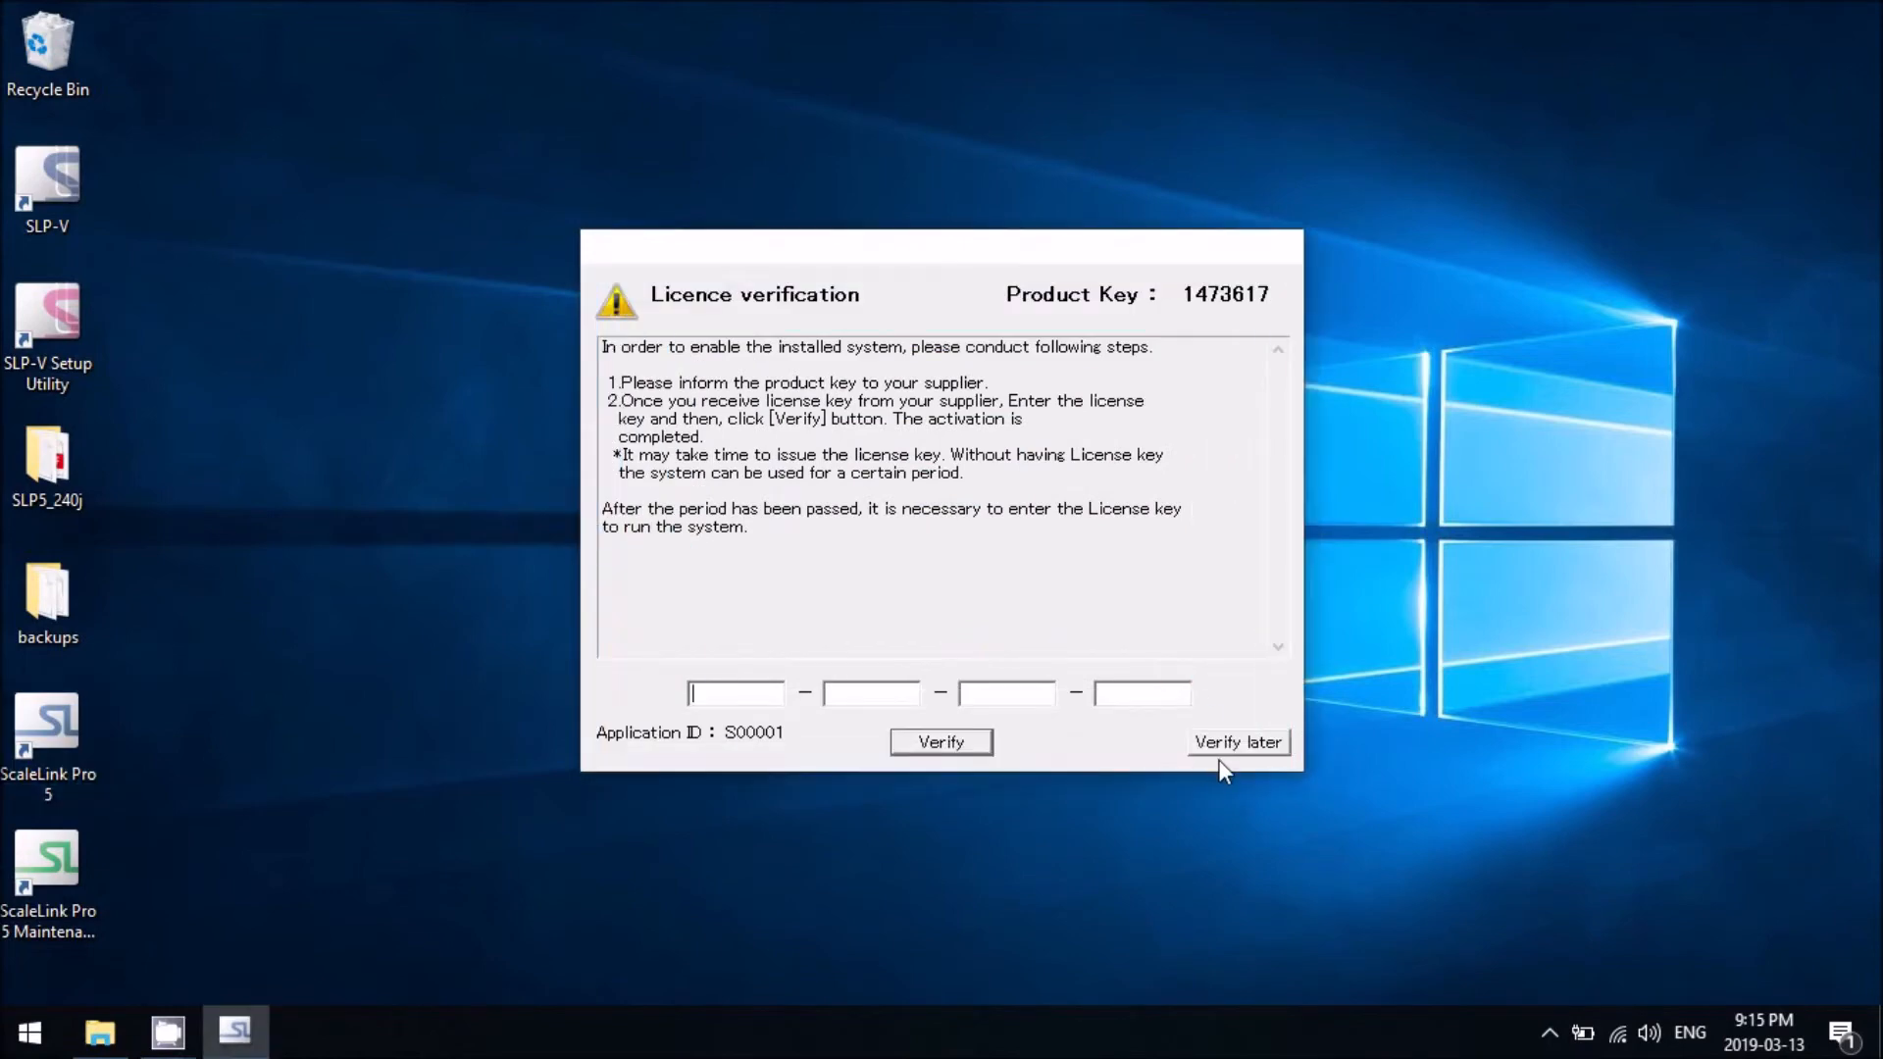
{"action": "left_click", "coordinate": [1223, 751]}
{"action": "left_click", "coordinate": [1153, 628]}
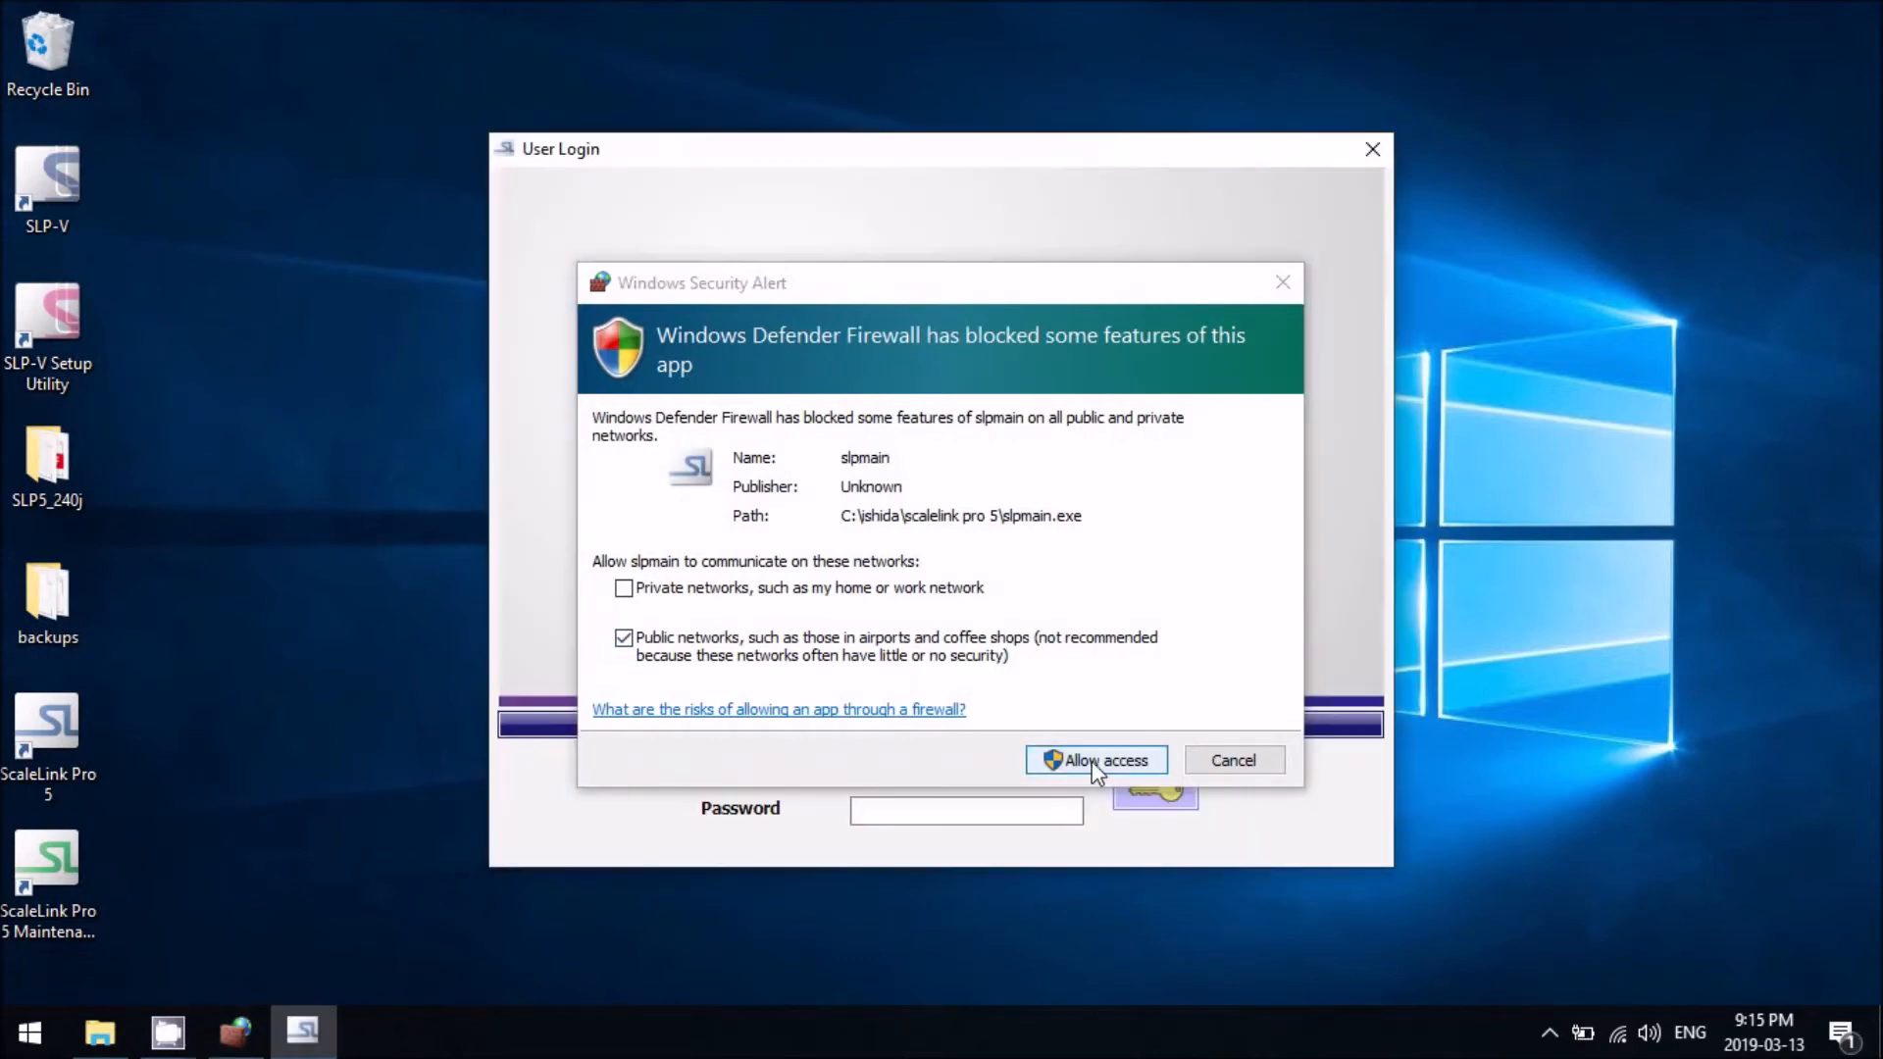
{"action": "left_click", "coordinate": [1090, 762]}
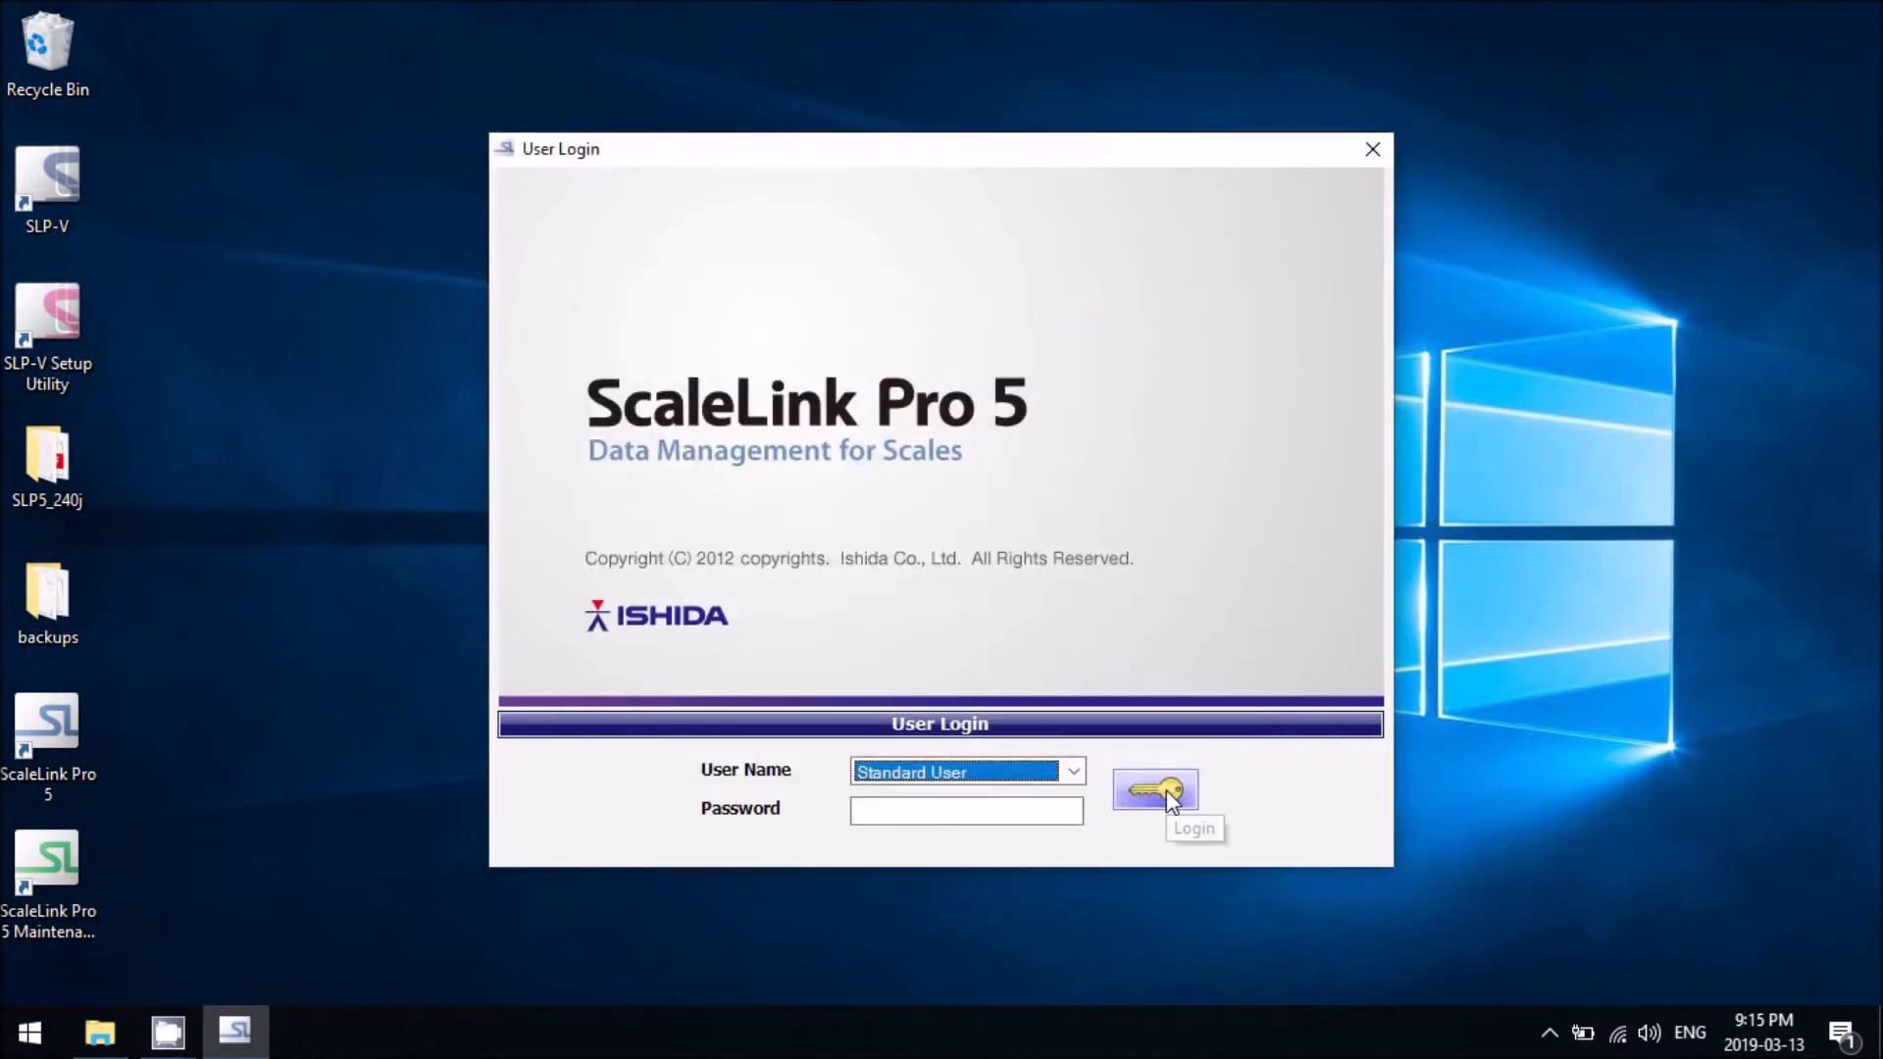
- Log in to the main ScaleLink Pro 5 program as Administrator
{"action": "left_click", "coordinate": [1069, 774]}
{"action": "left_click", "coordinate": [914, 816]}
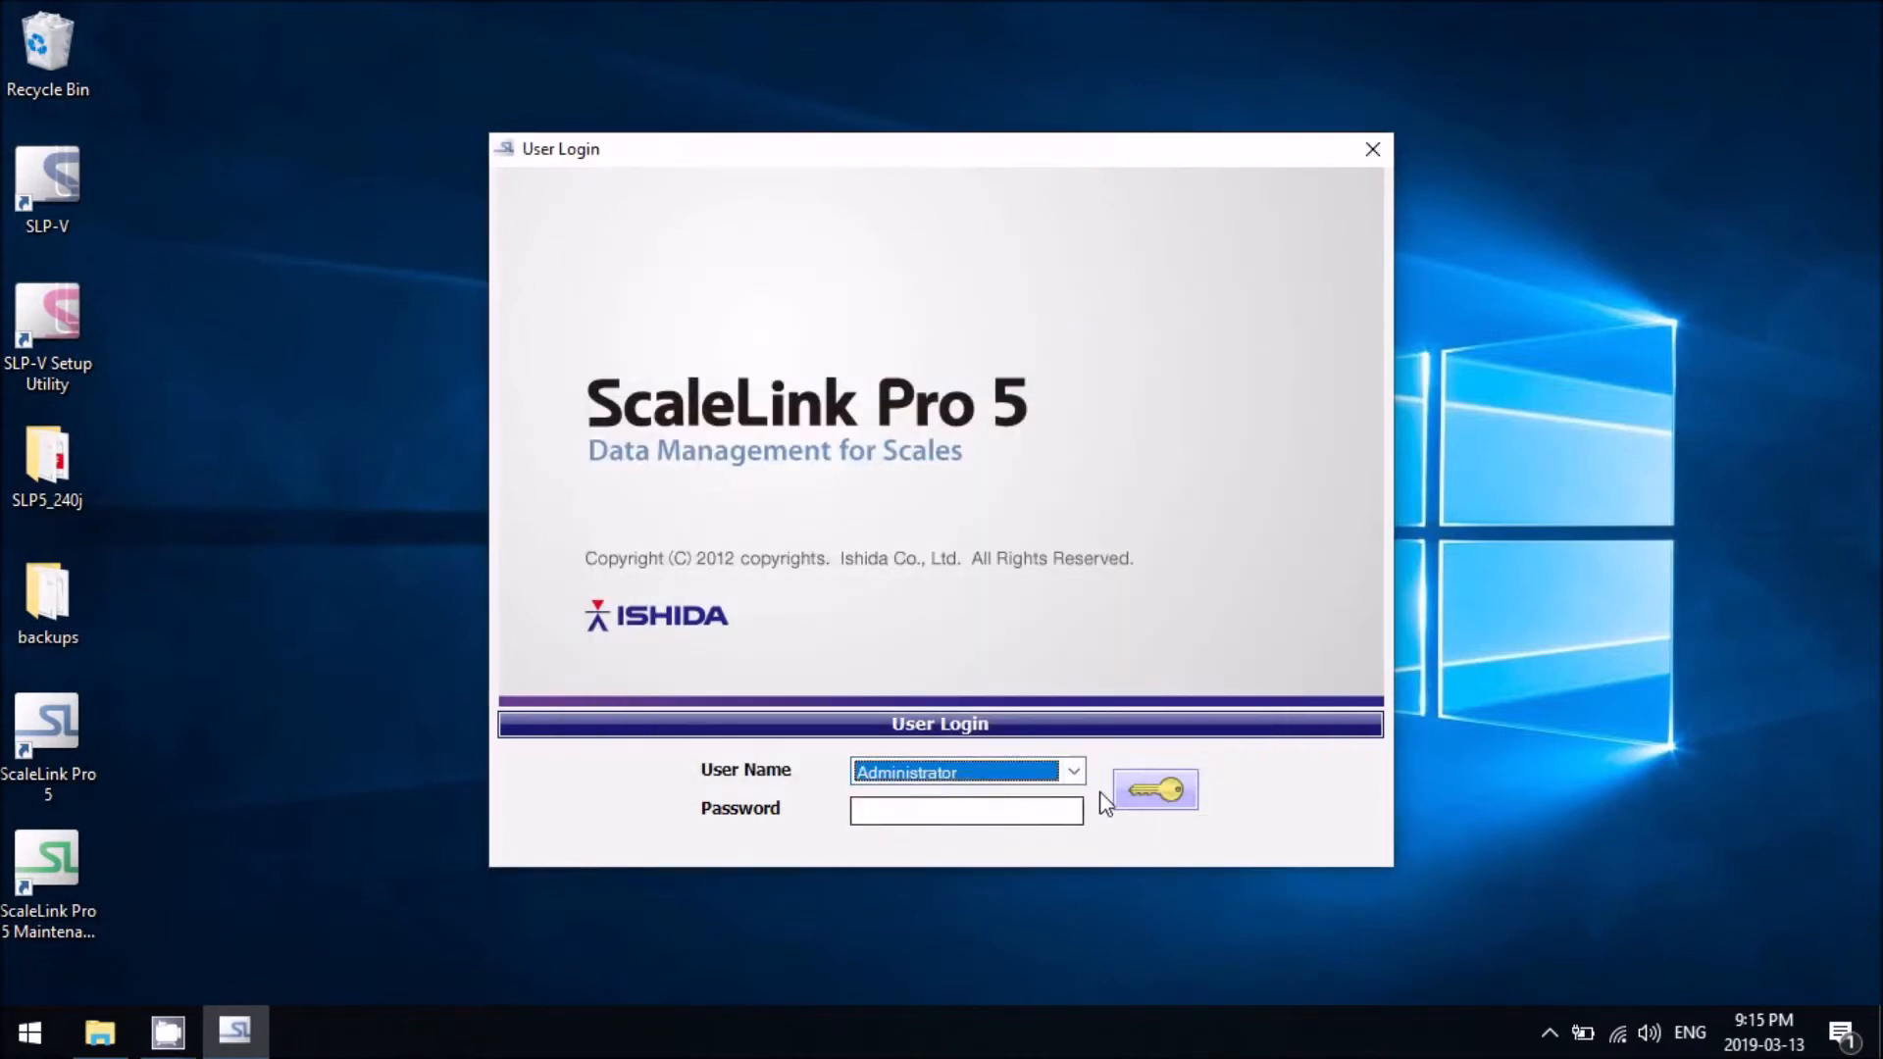
{"action": "left_click", "coordinate": [1162, 791]}
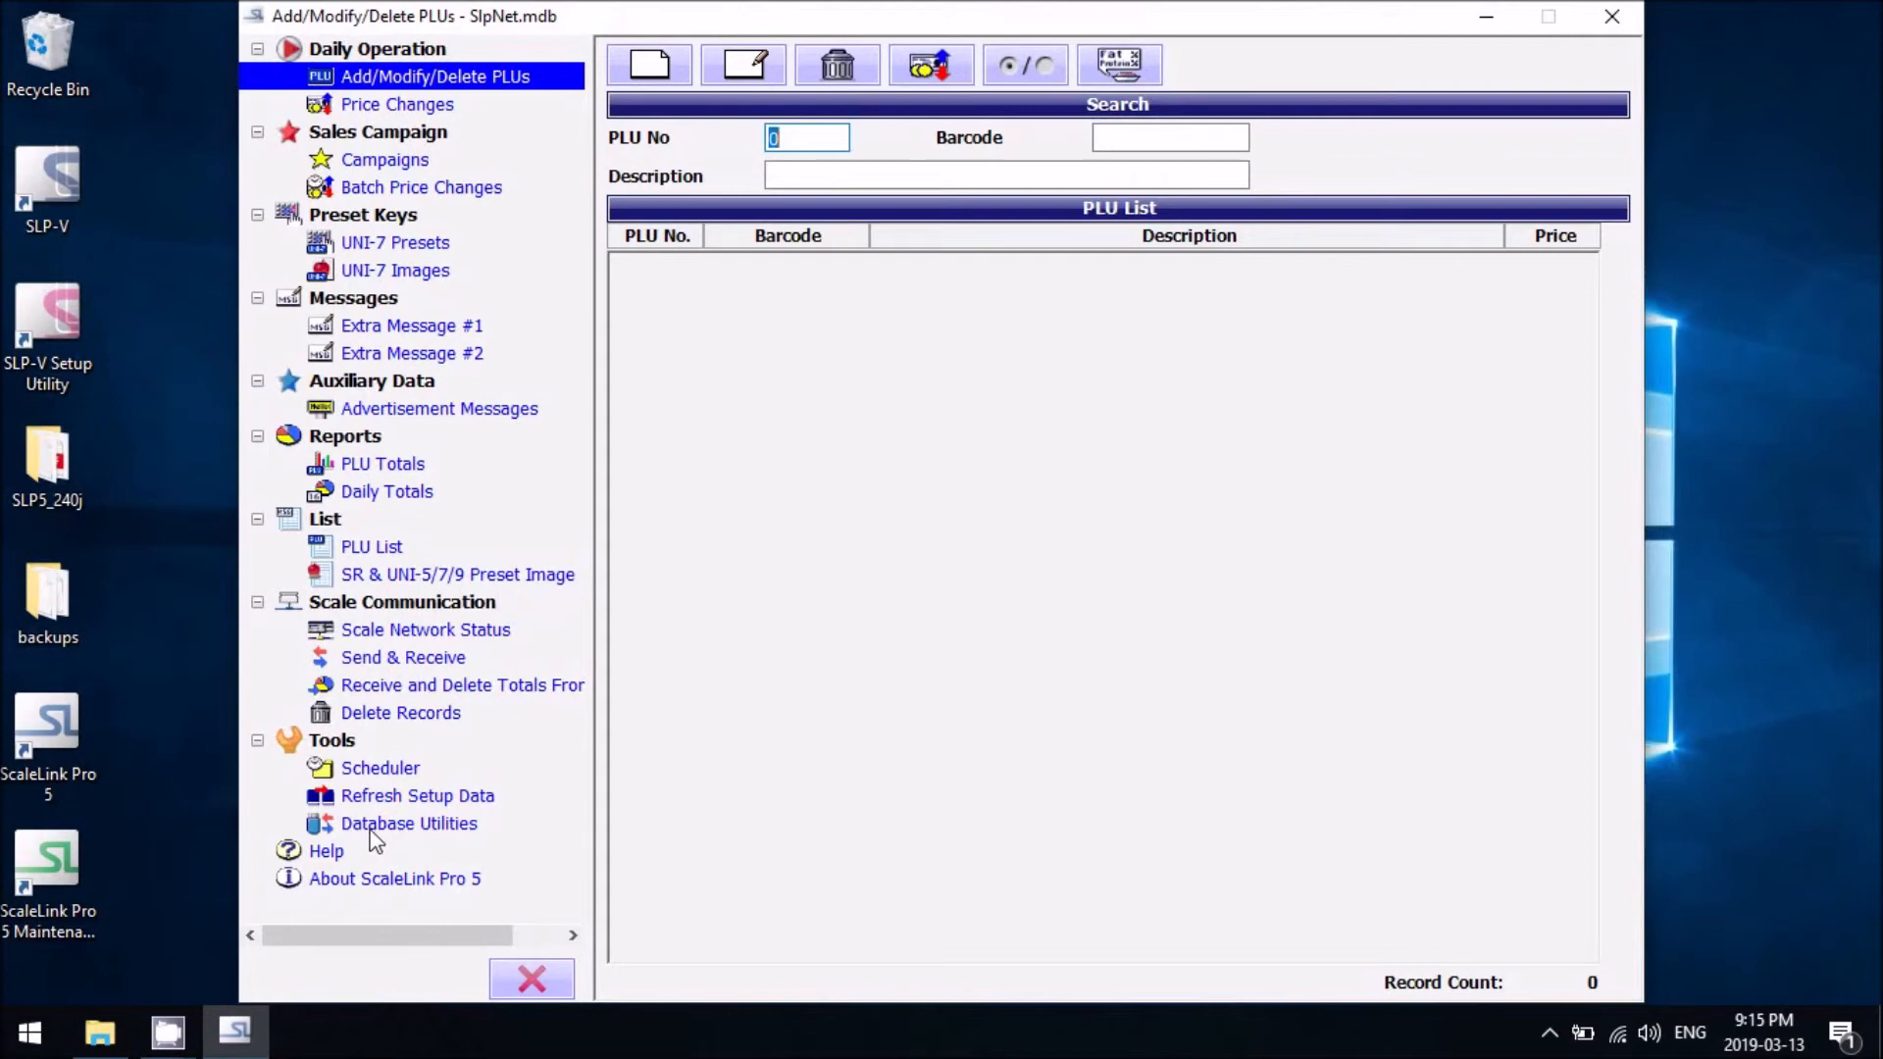
- Restore the main database in Database Utilities from SlpNetBackup20190313.mdb in the desktop backups folder, confirming the data replacement
{"action": "left_click", "coordinate": [412, 825]}
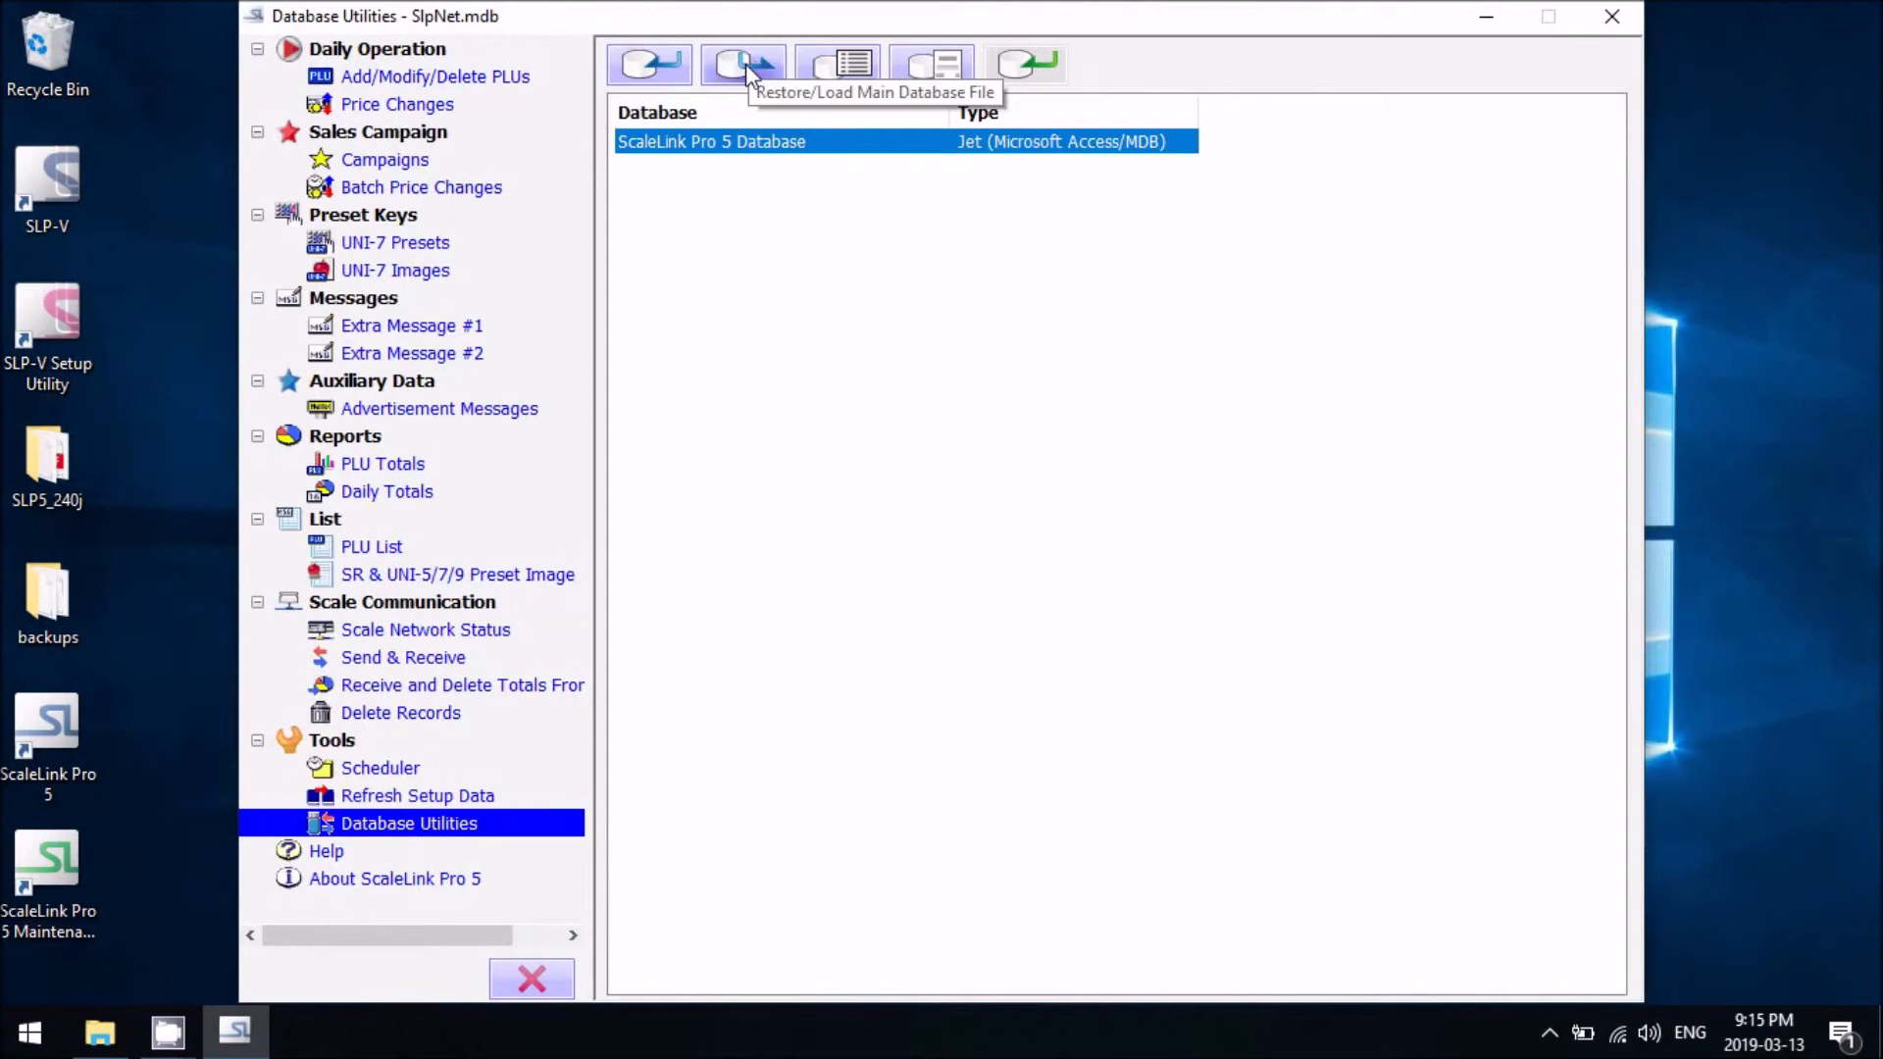
{"action": "left_click", "coordinate": [745, 63]}
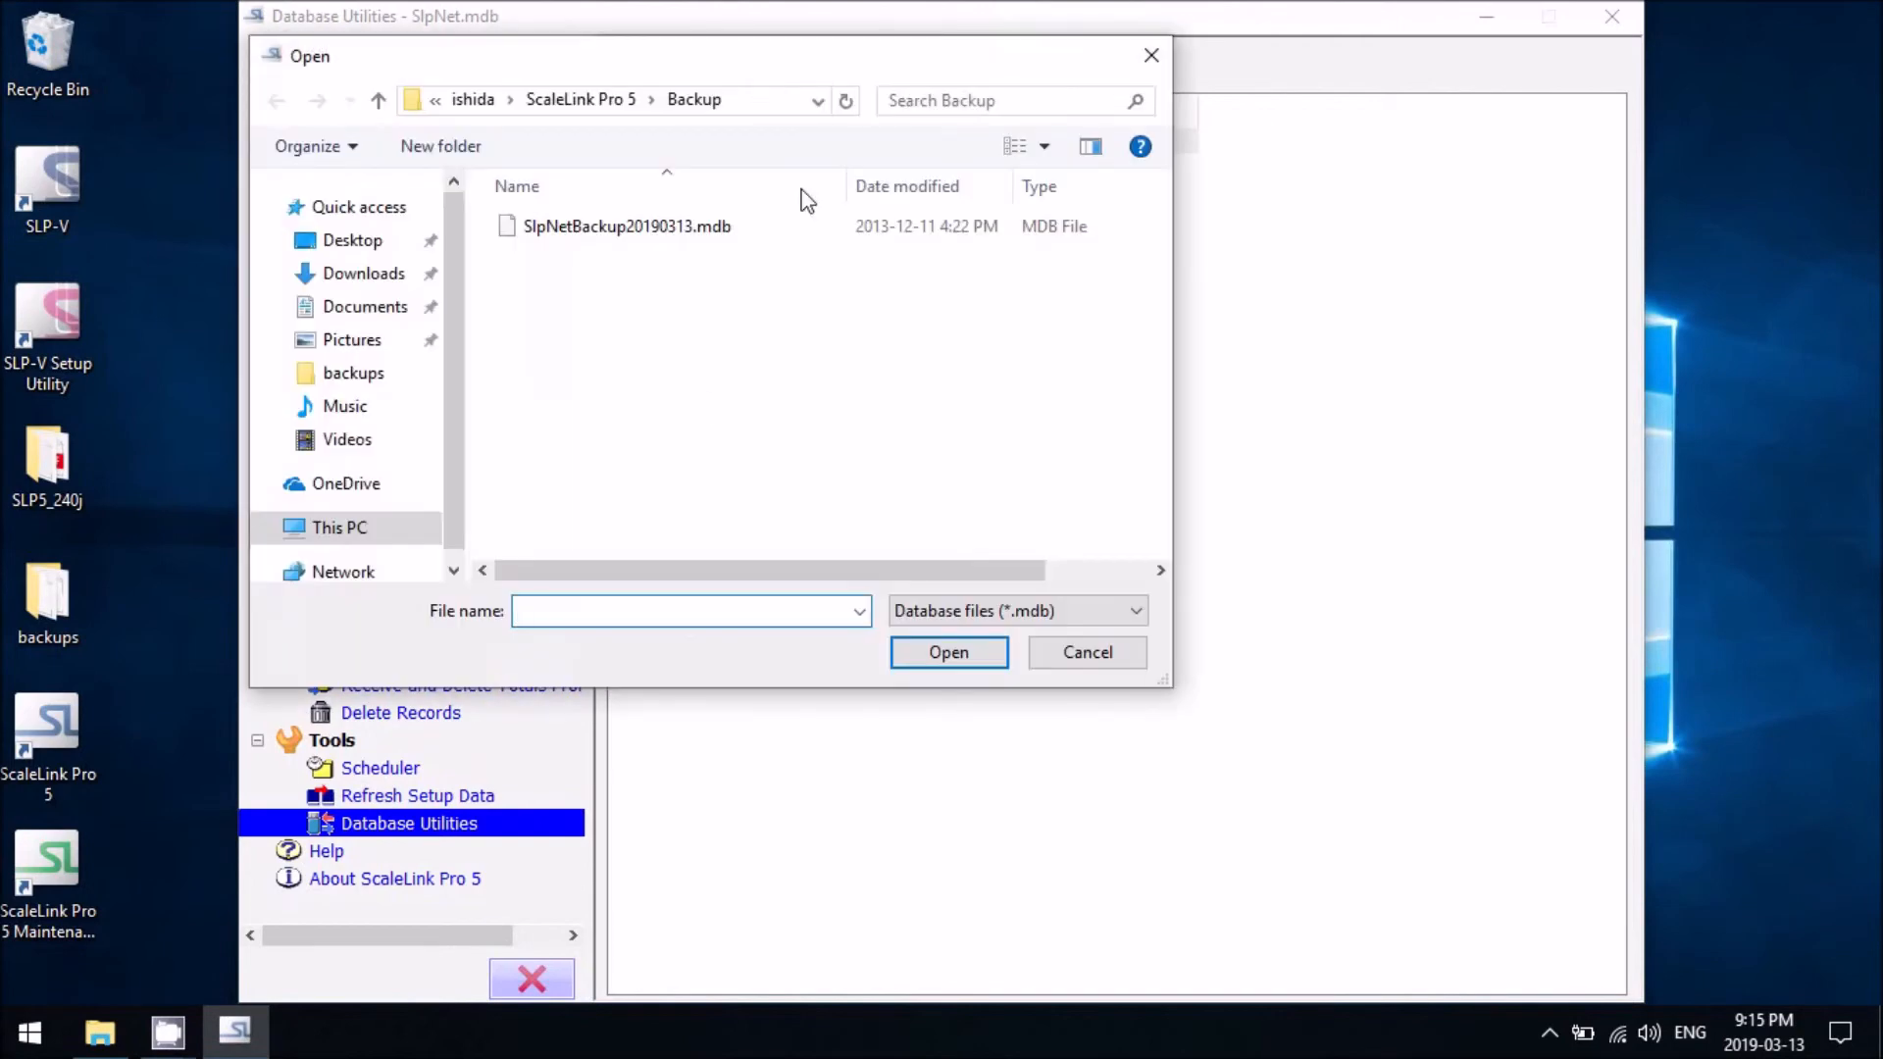
{"action": "left_click", "coordinate": [576, 236]}
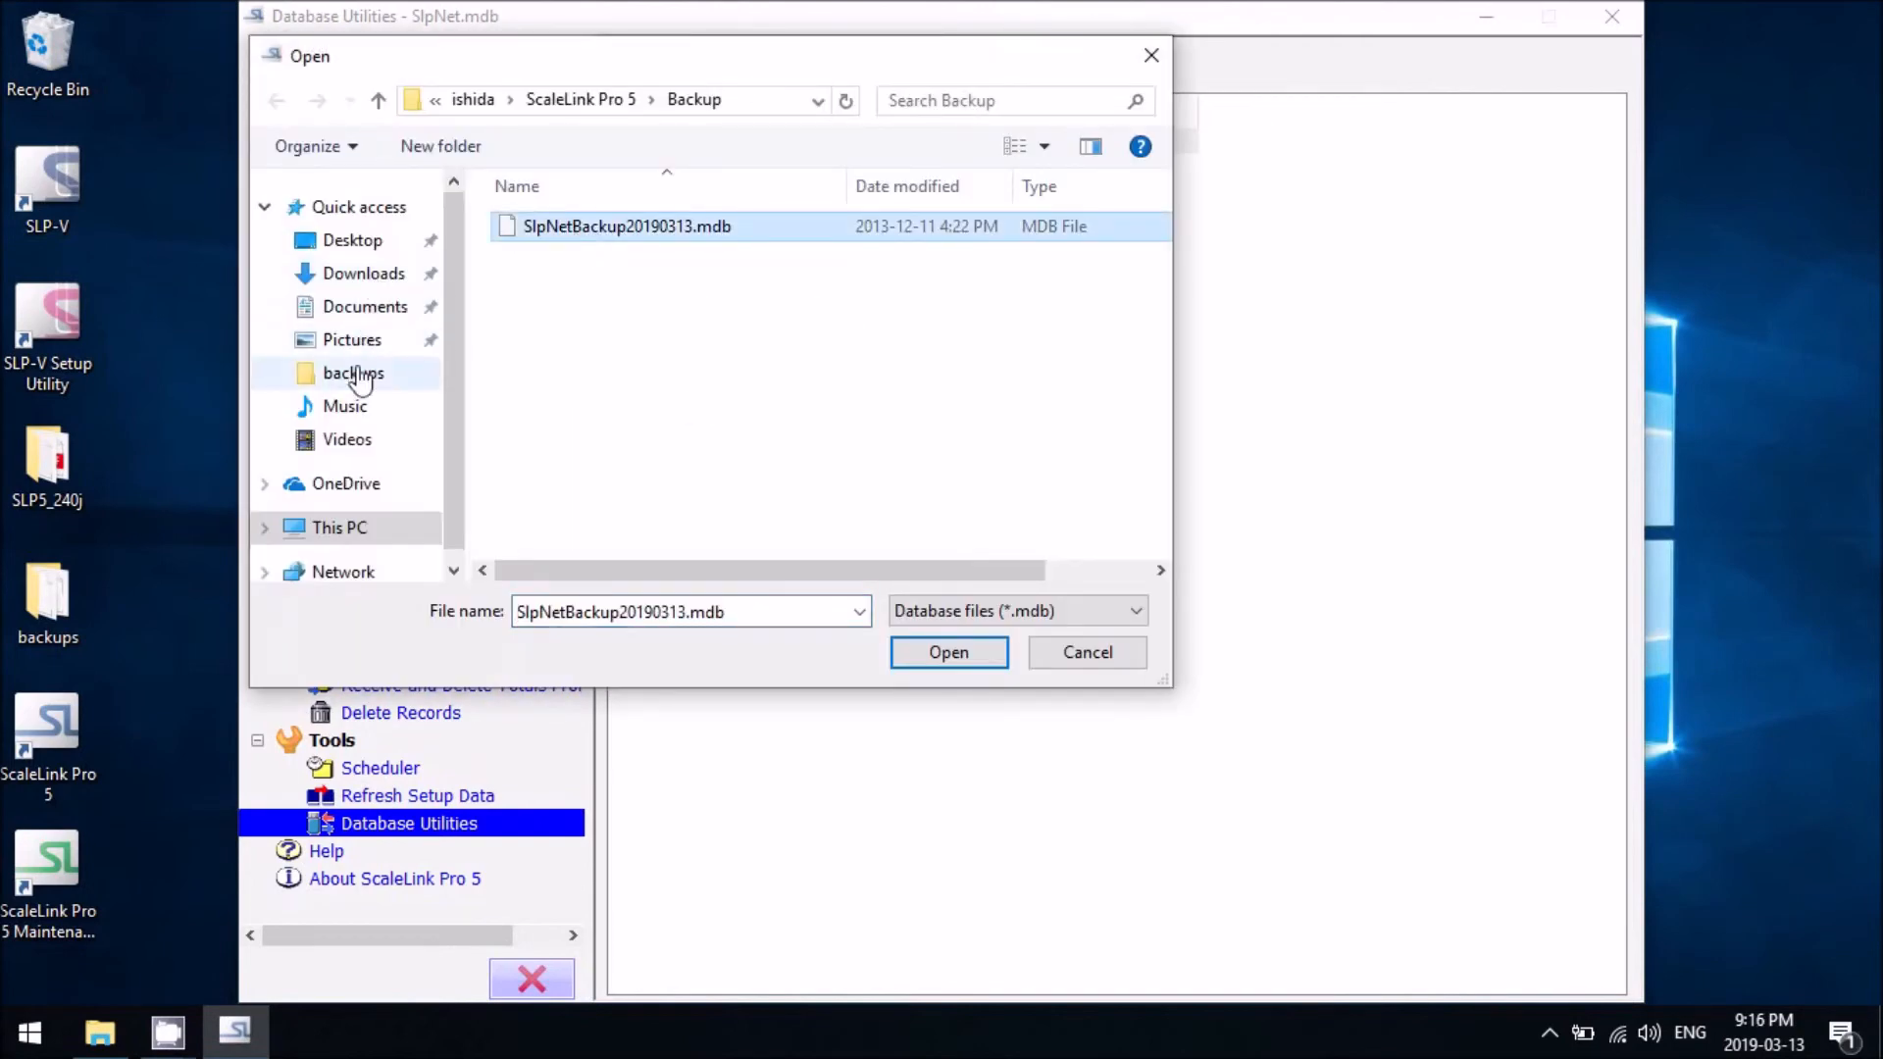
{"action": "left_click", "coordinate": [355, 242]}
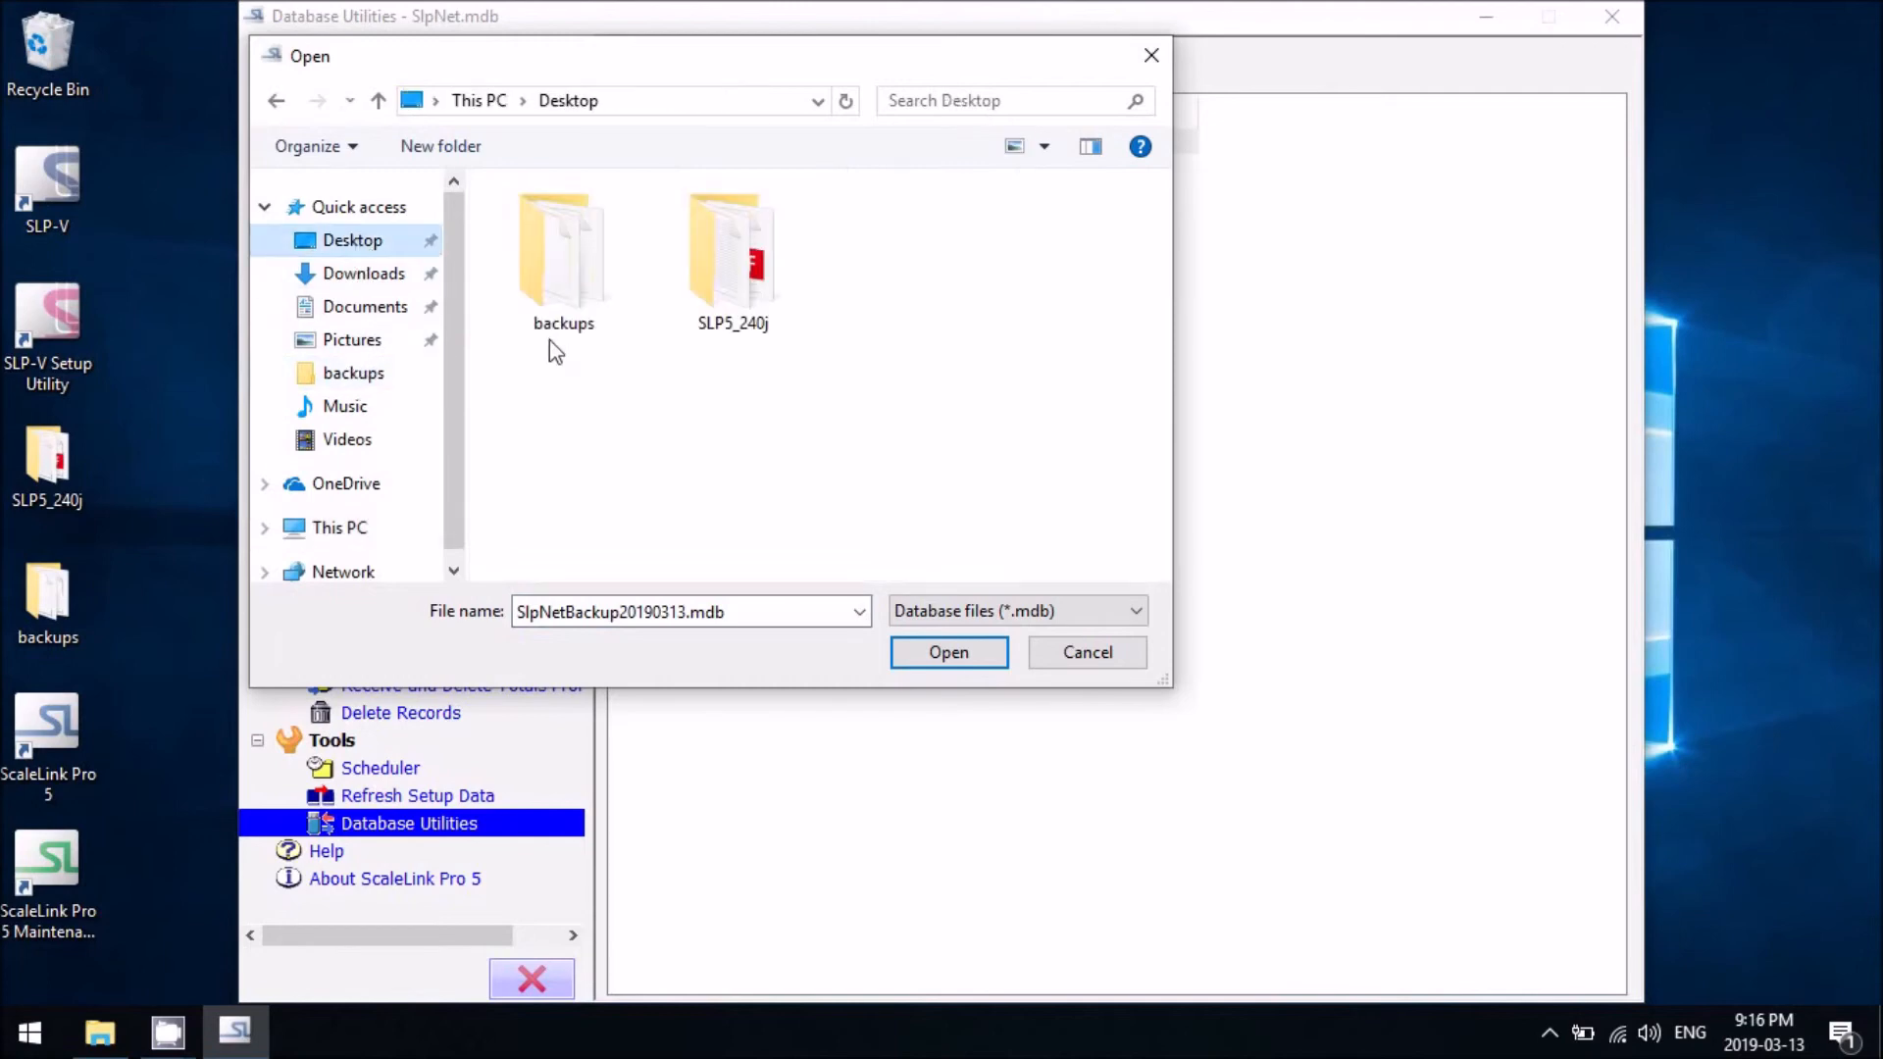
{"action": "double_click", "coordinate": [585, 269]}
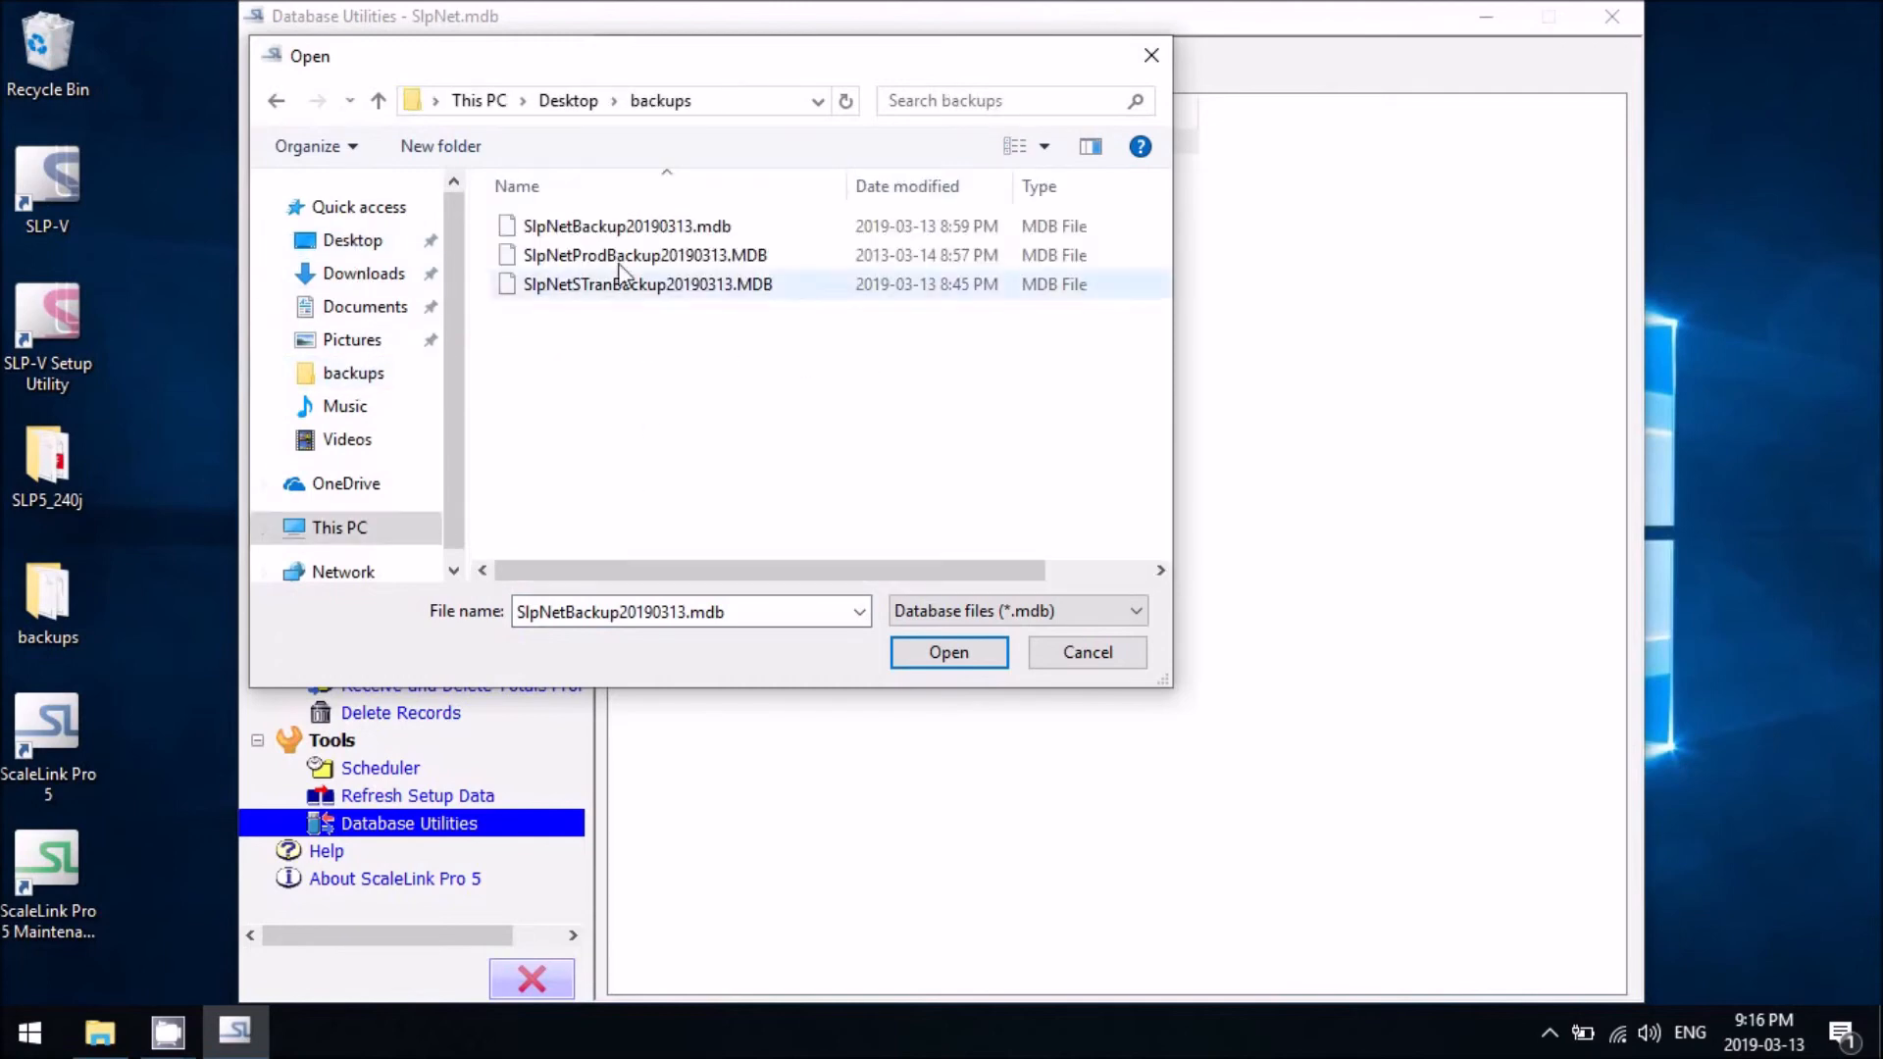
{"action": "left_click", "coordinate": [664, 236]}
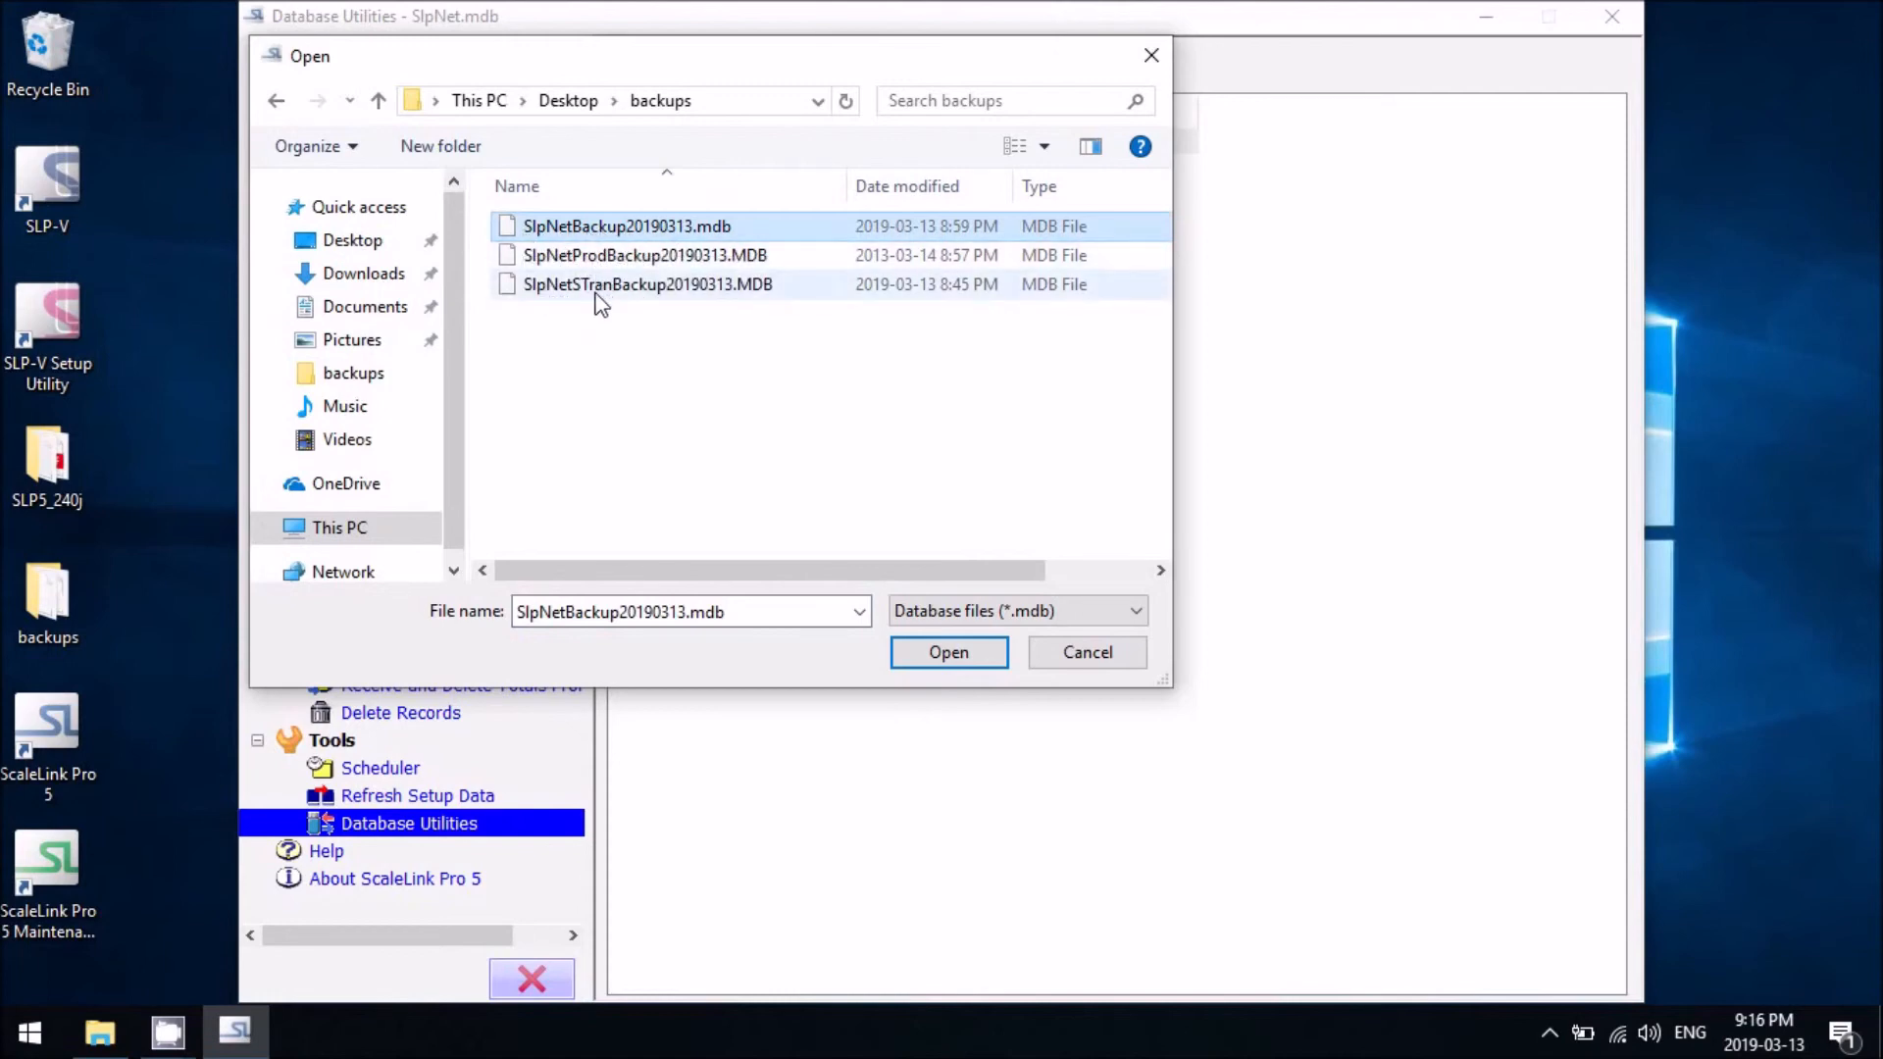
{"action": "left_click", "coordinate": [567, 227]}
{"action": "left_click", "coordinate": [667, 312]}
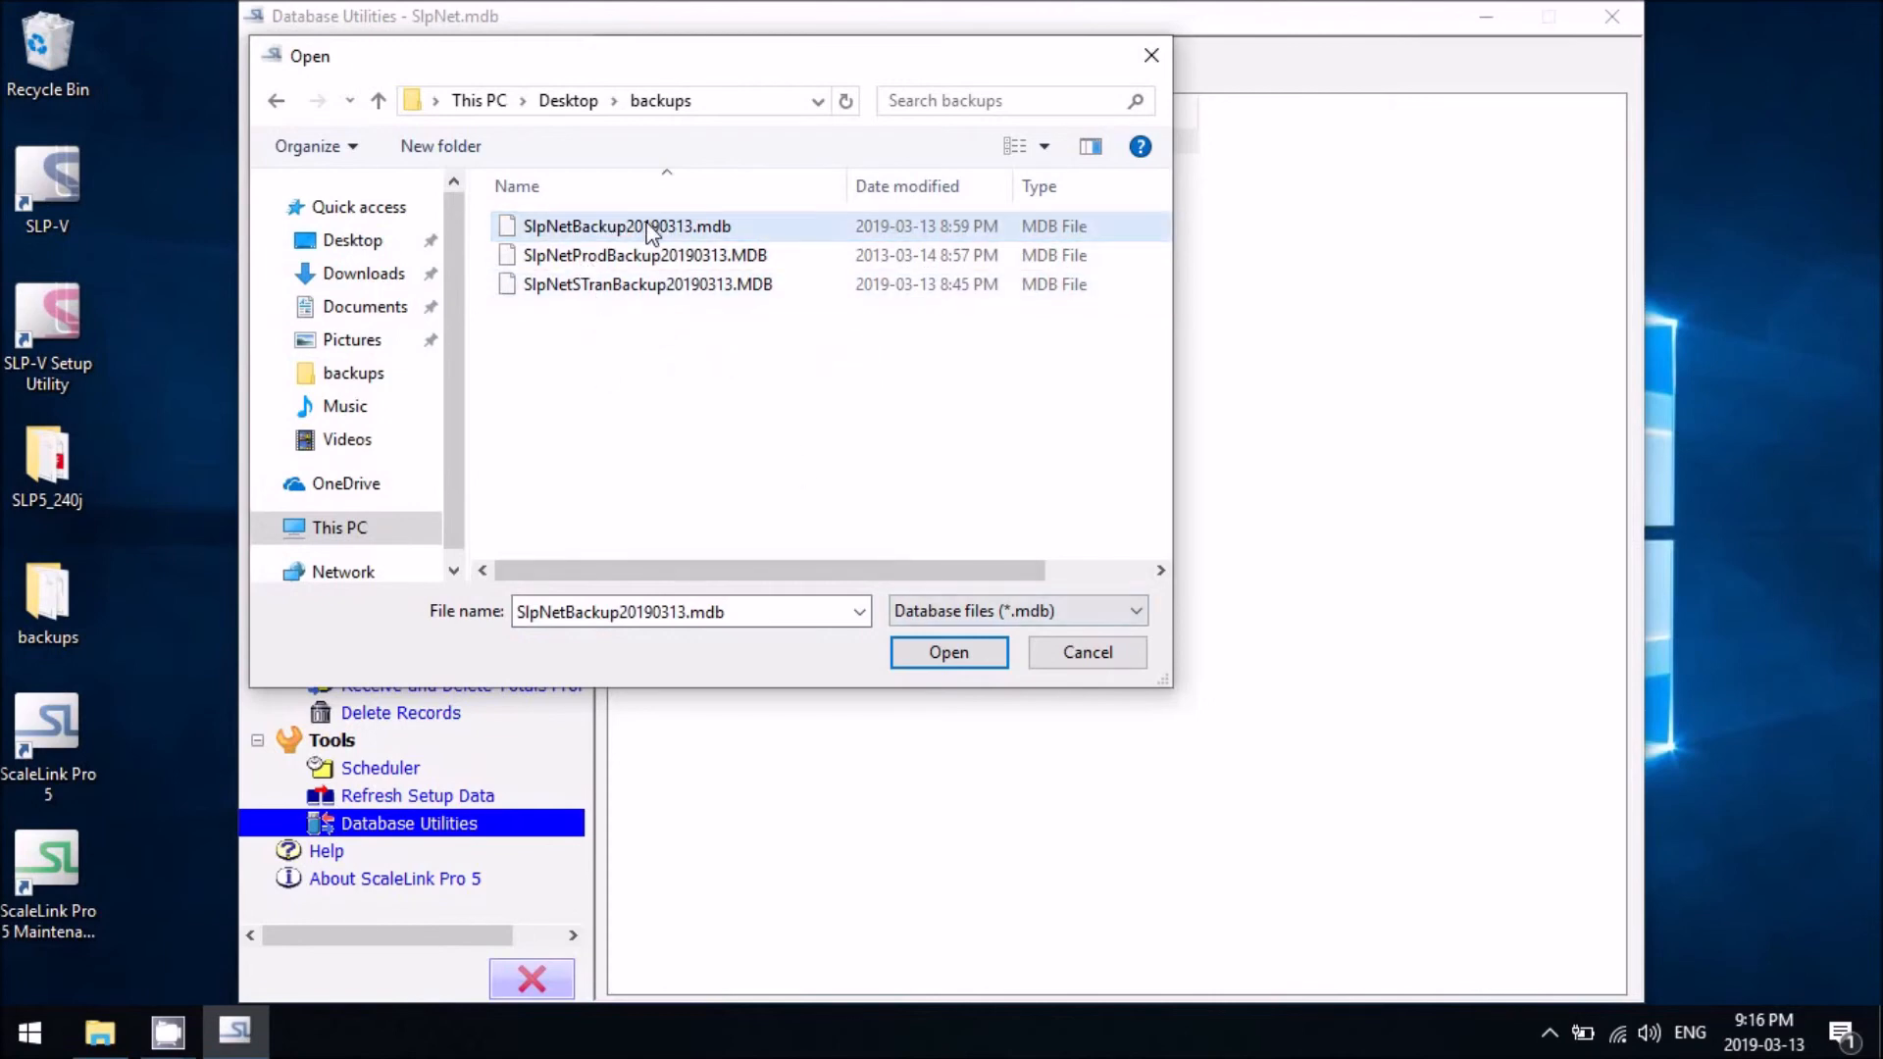
{"action": "left_click", "coordinate": [940, 655]}
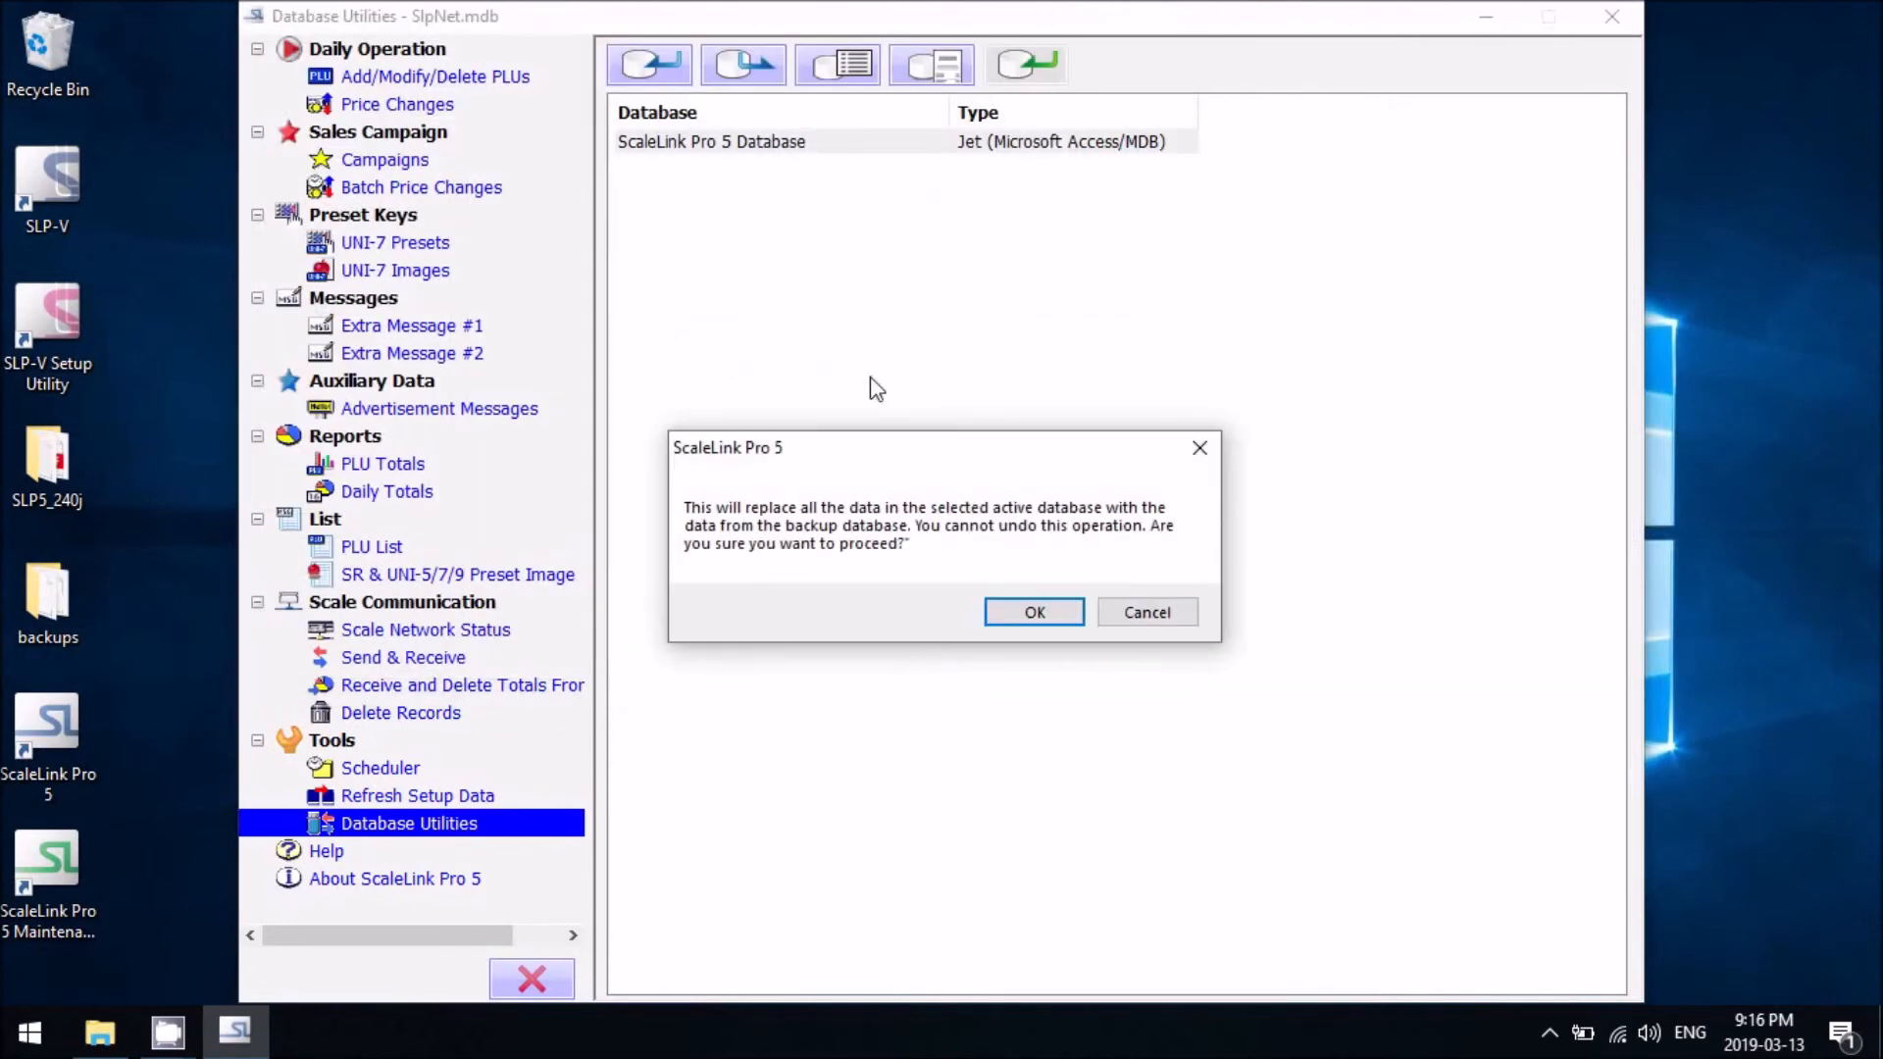
{"action": "left_click", "coordinate": [1025, 614]}
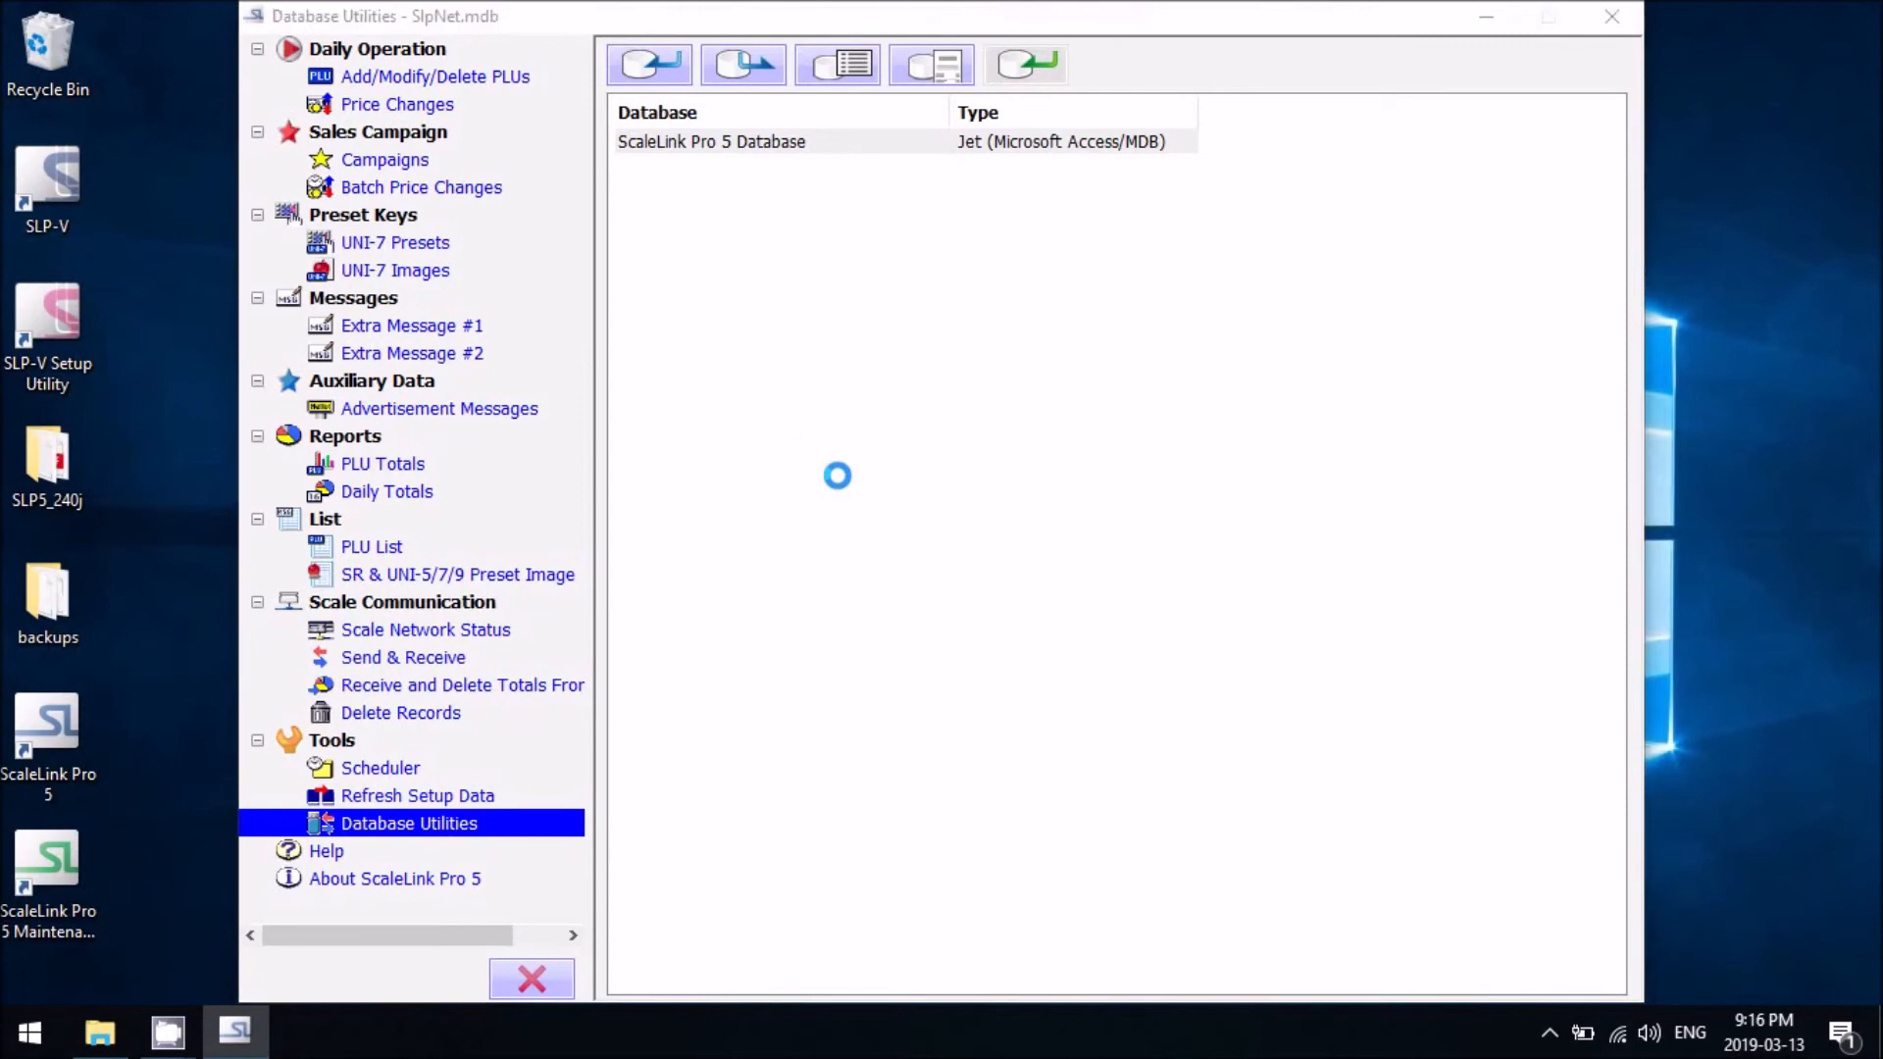
{"action": "left_click", "coordinate": [1020, 596]}
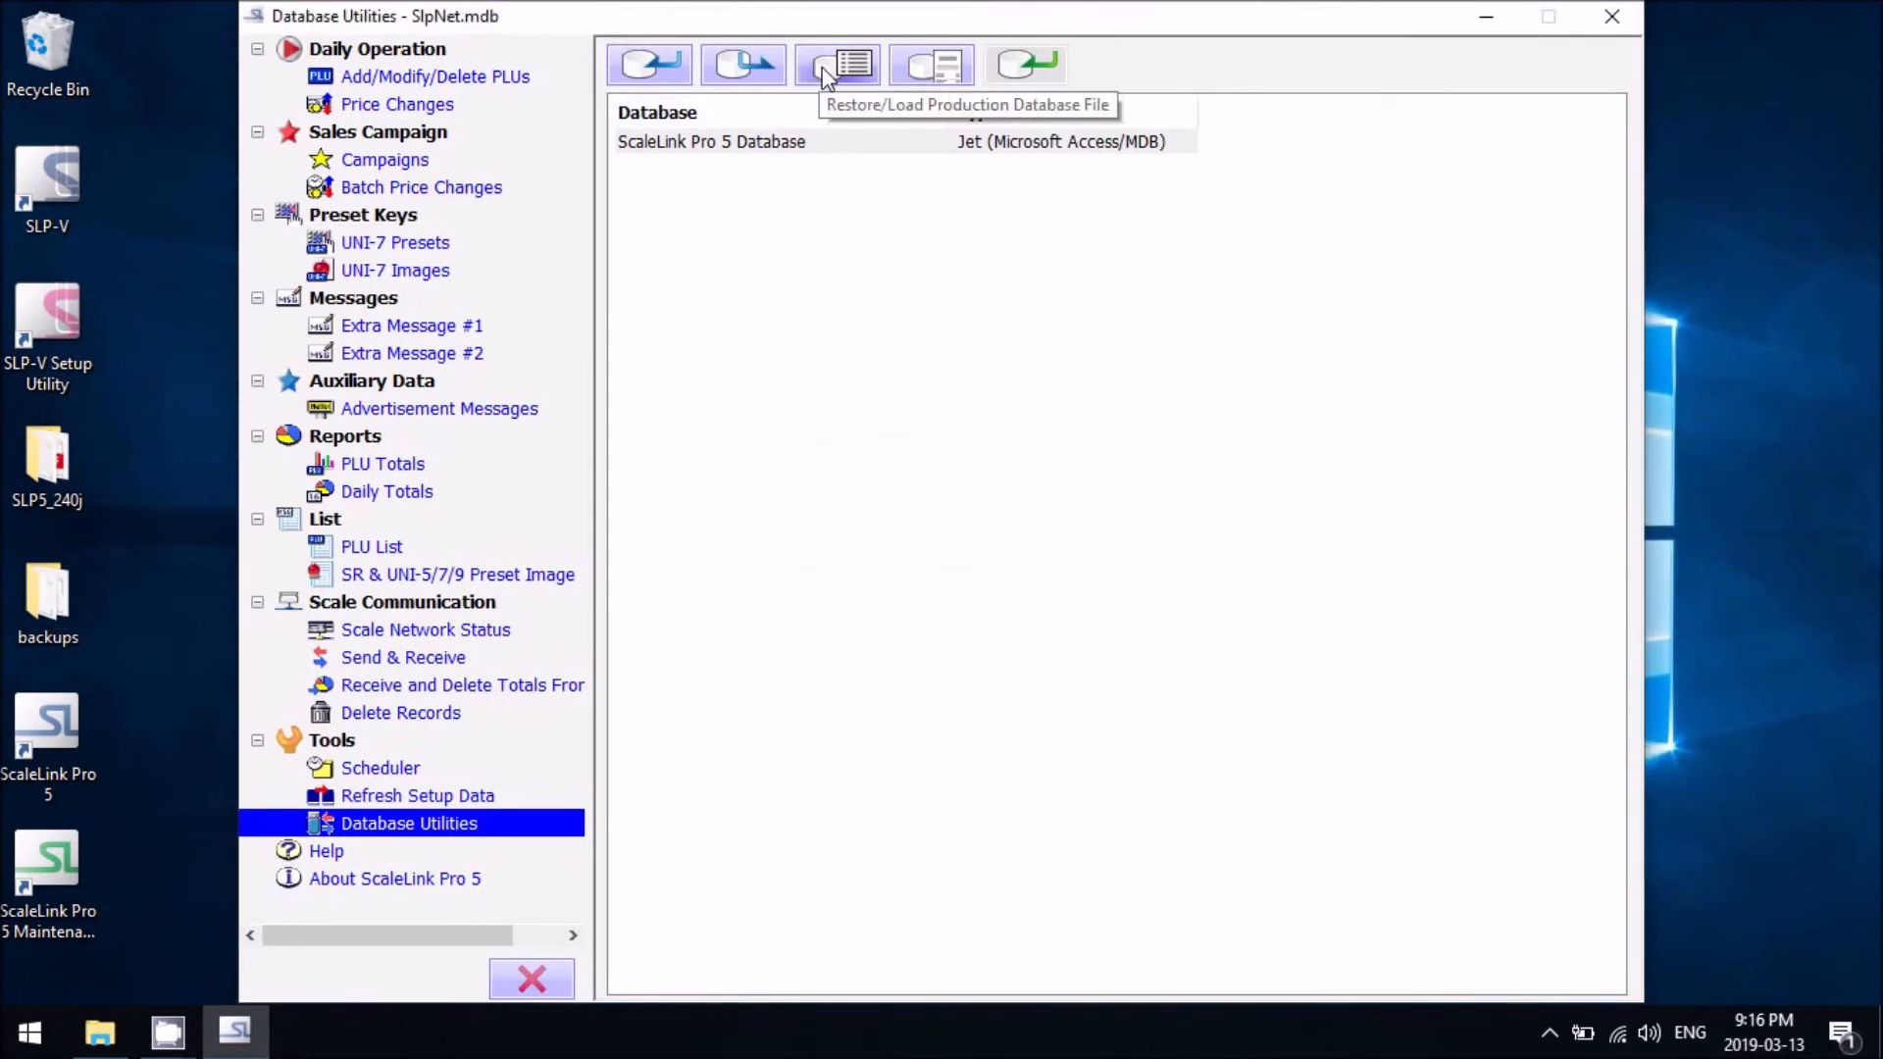
- Restore the production database from SlpNetProdBackup20190313.MDB in the desktop backups folder, confirming the data replacement
{"action": "left_click", "coordinate": [826, 68]}
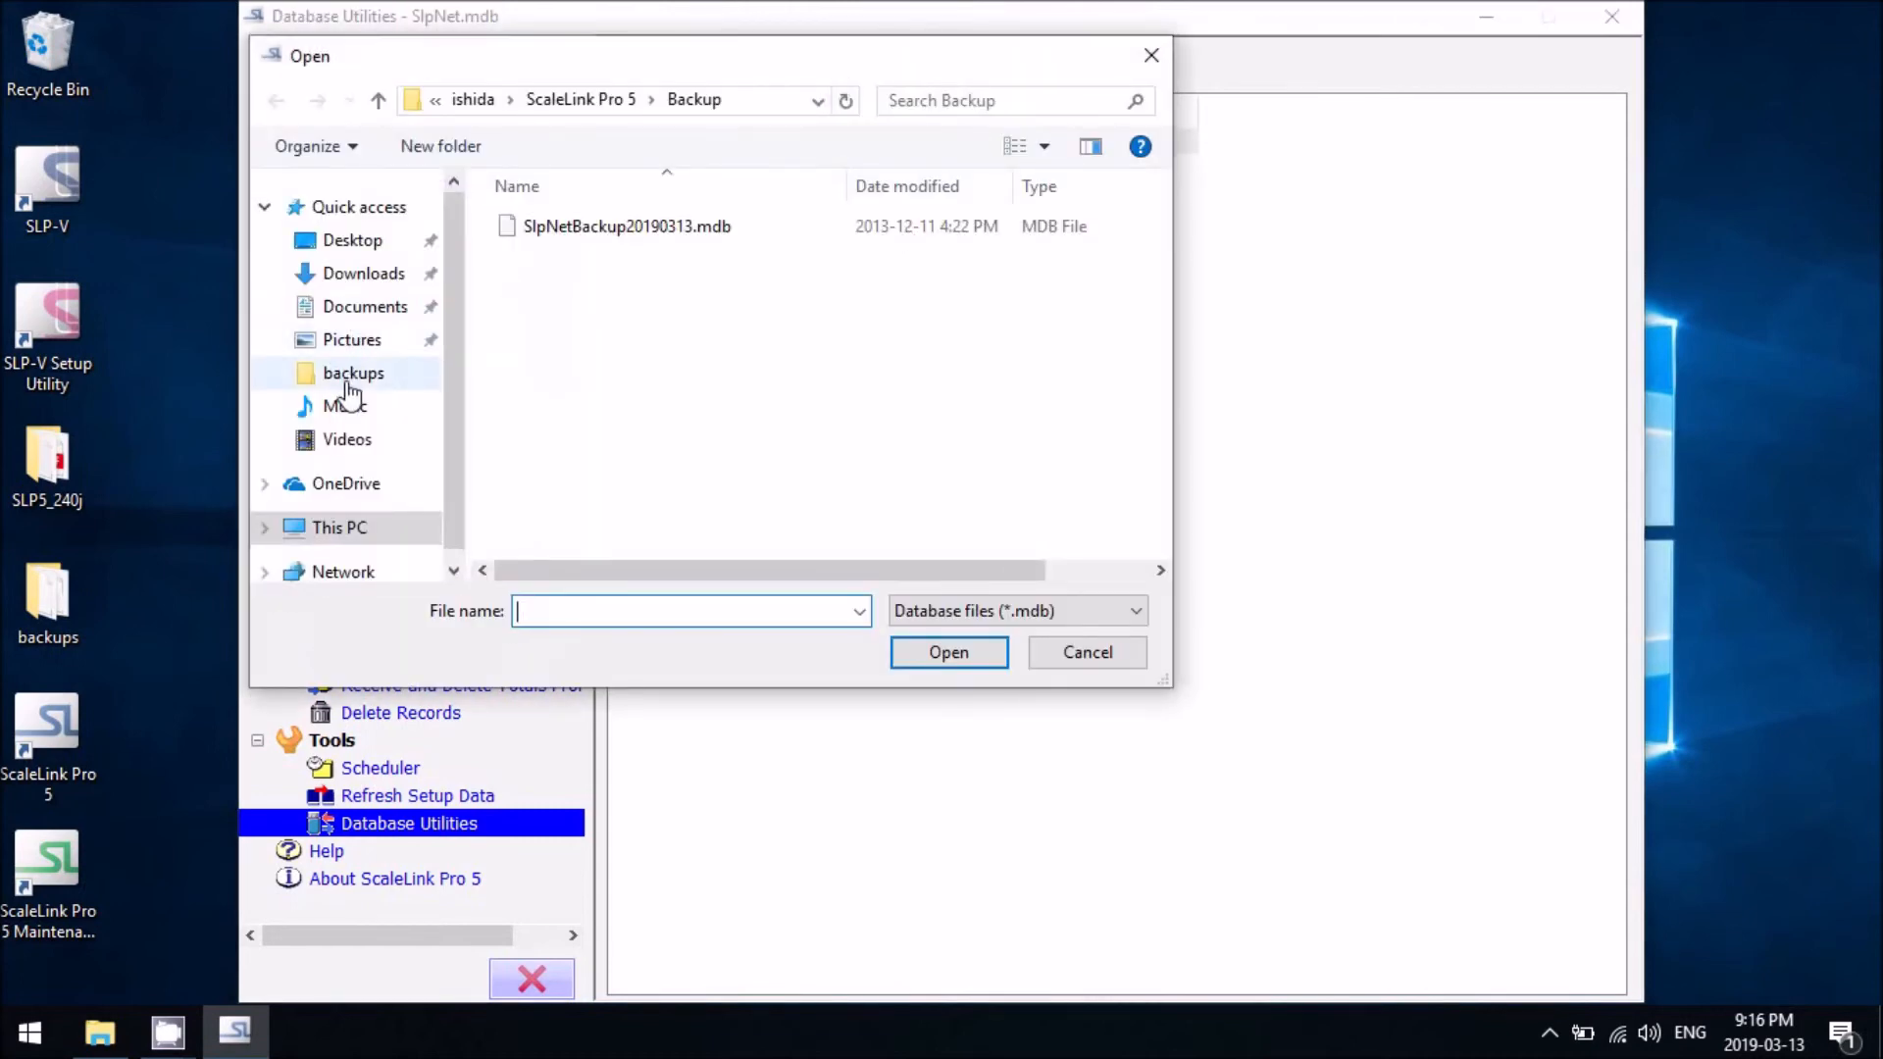
{"action": "left_click", "coordinate": [353, 374]}
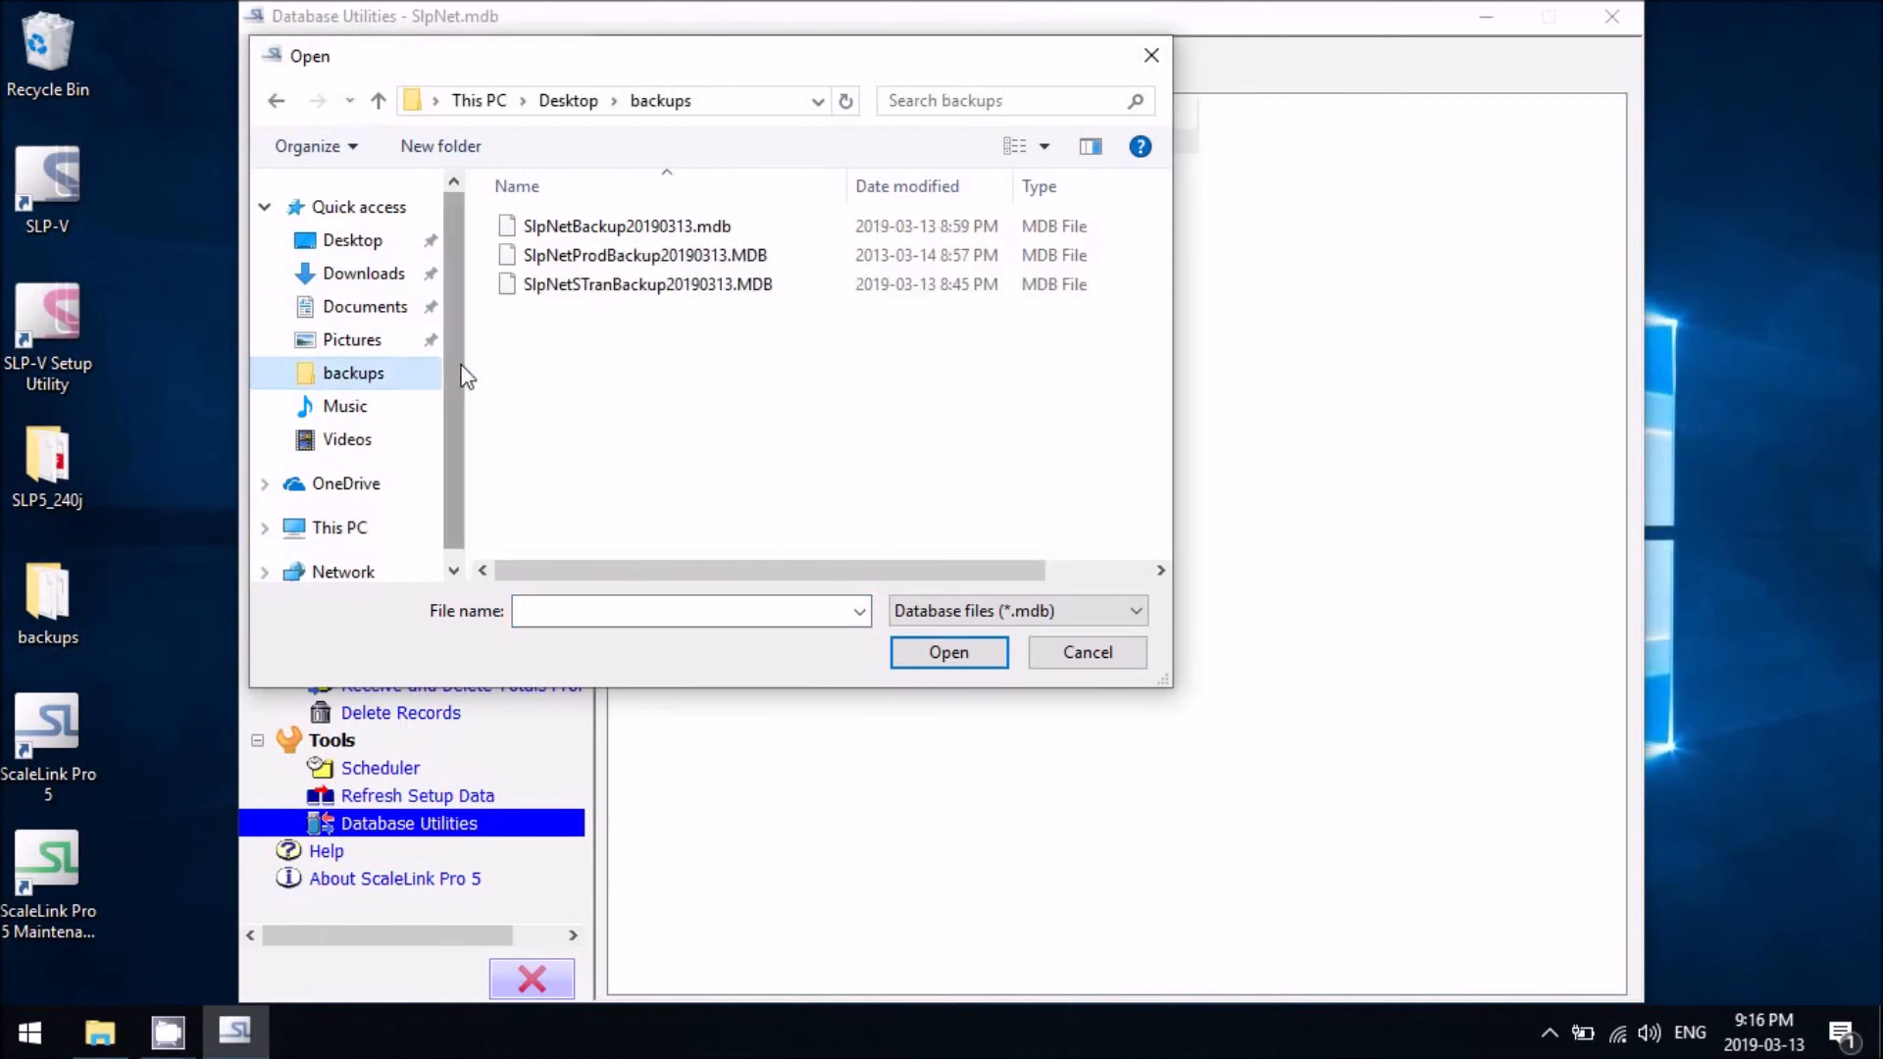
{"action": "left_click", "coordinate": [600, 257]}
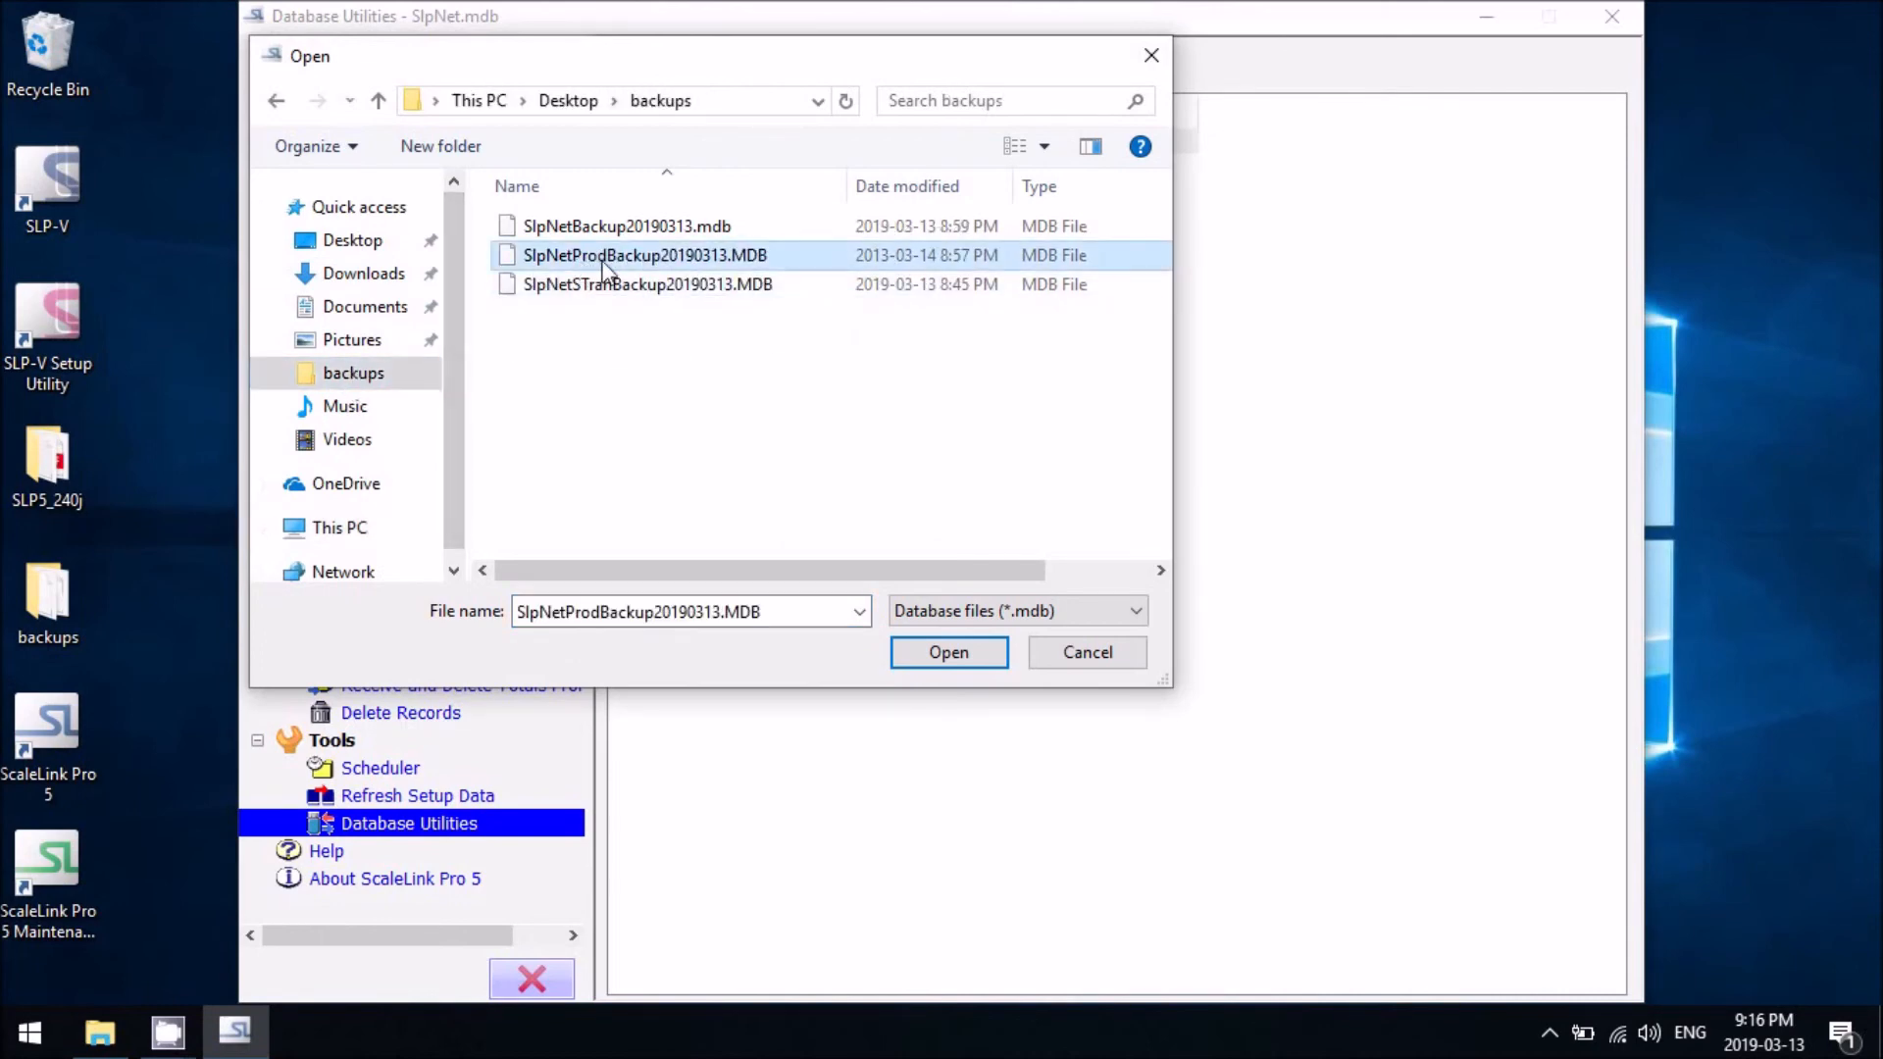
{"action": "left_click", "coordinate": [944, 647]}
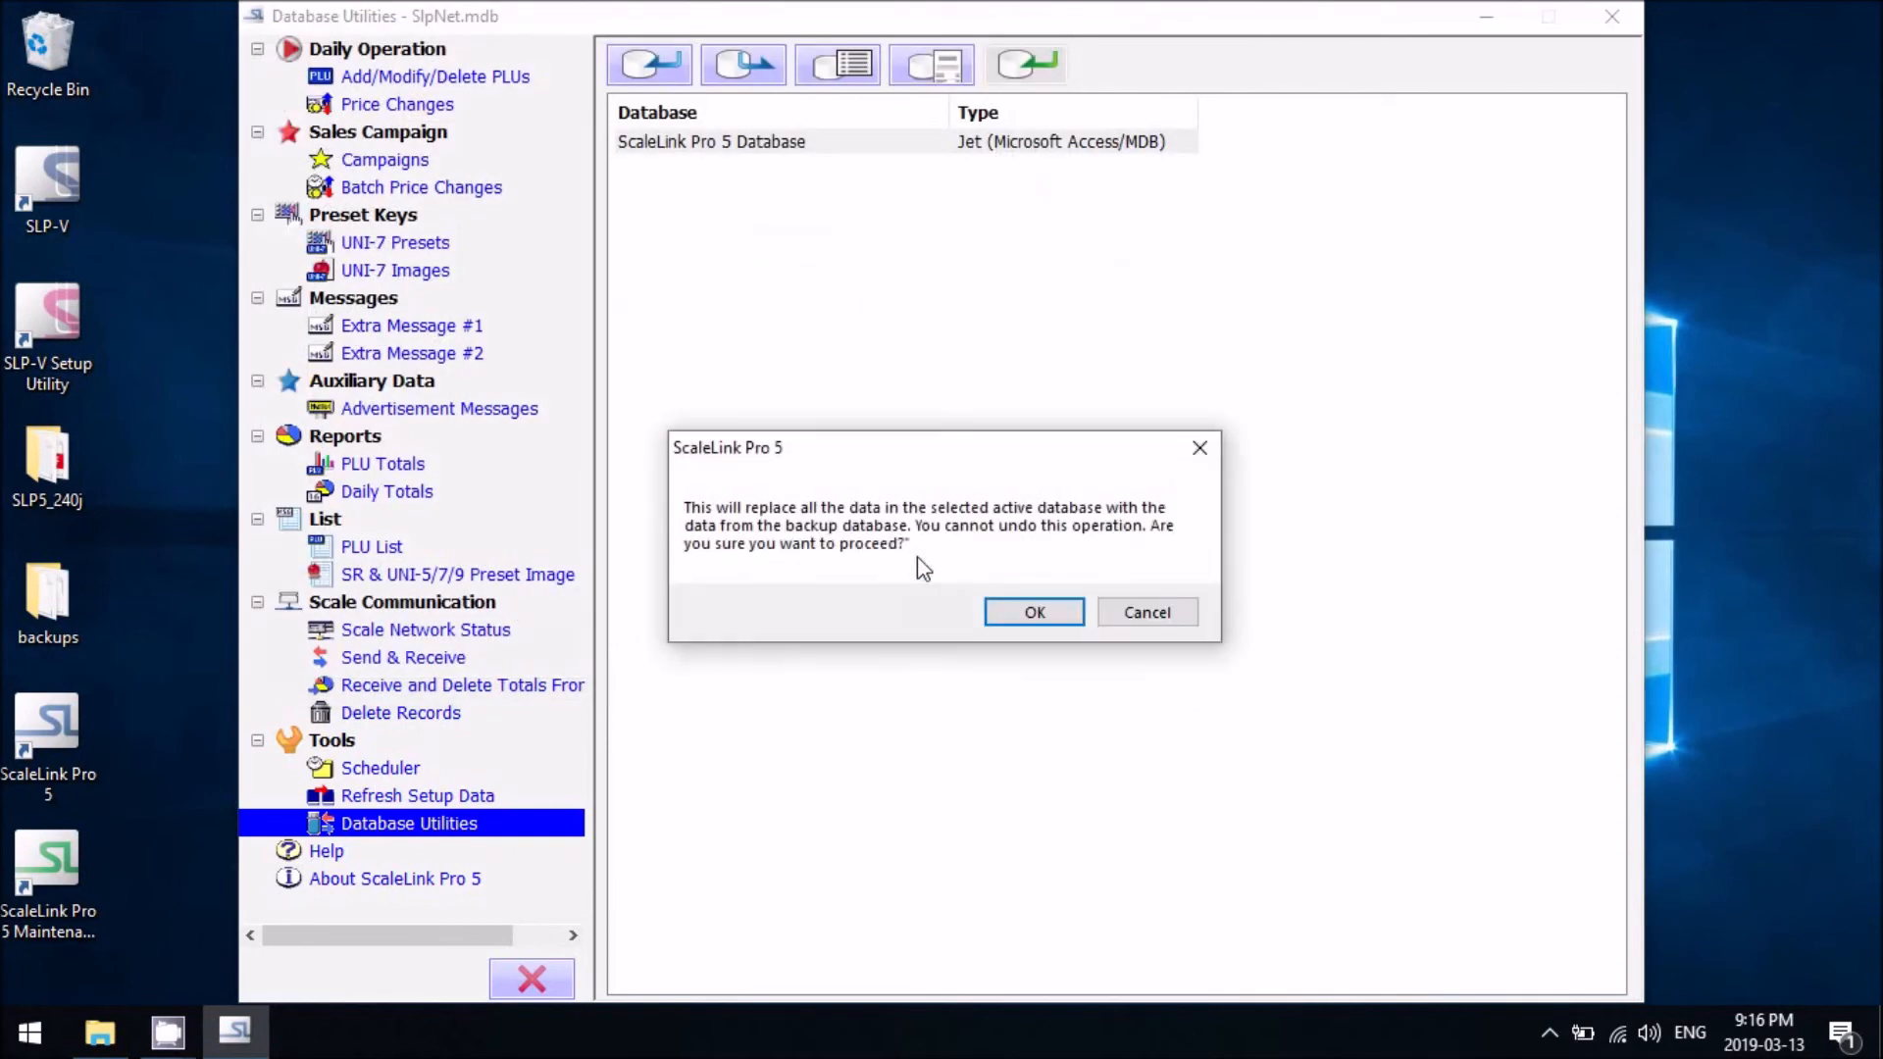
{"action": "left_click", "coordinate": [1020, 608]}
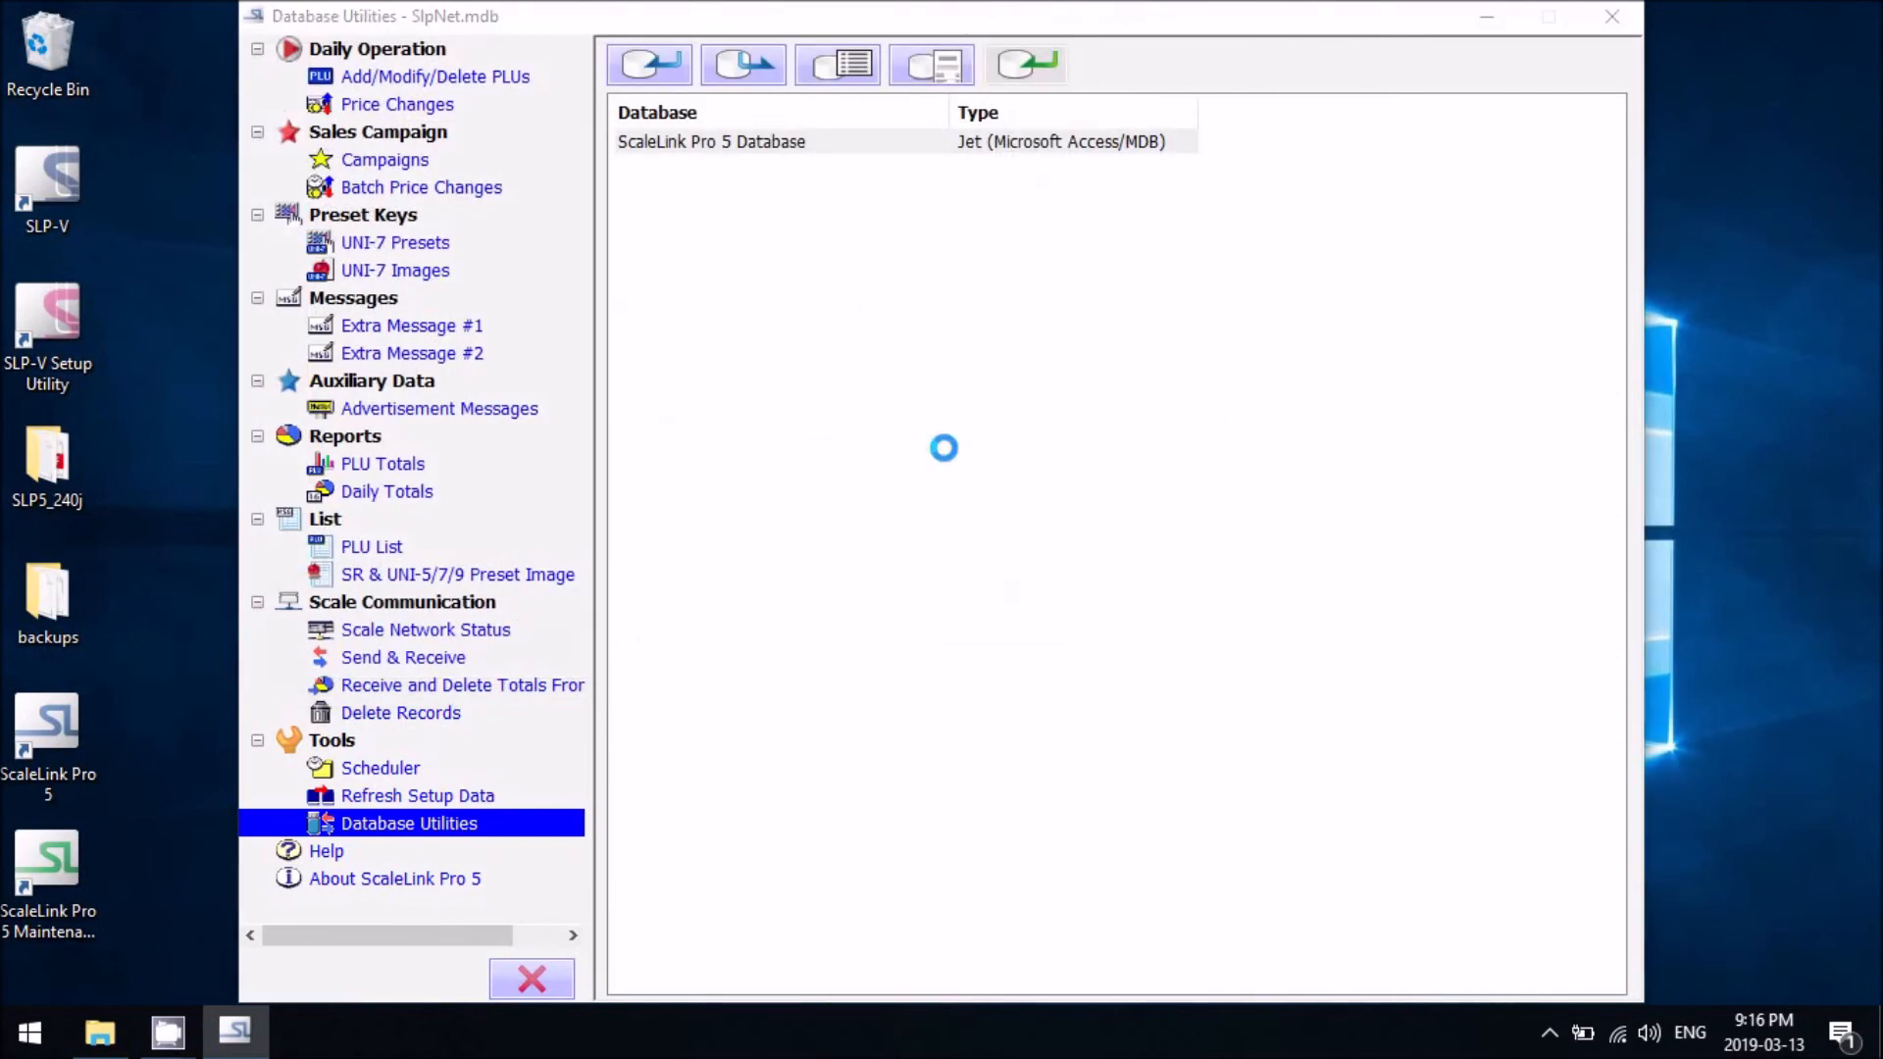
{"action": "left_click", "coordinate": [1020, 603]}
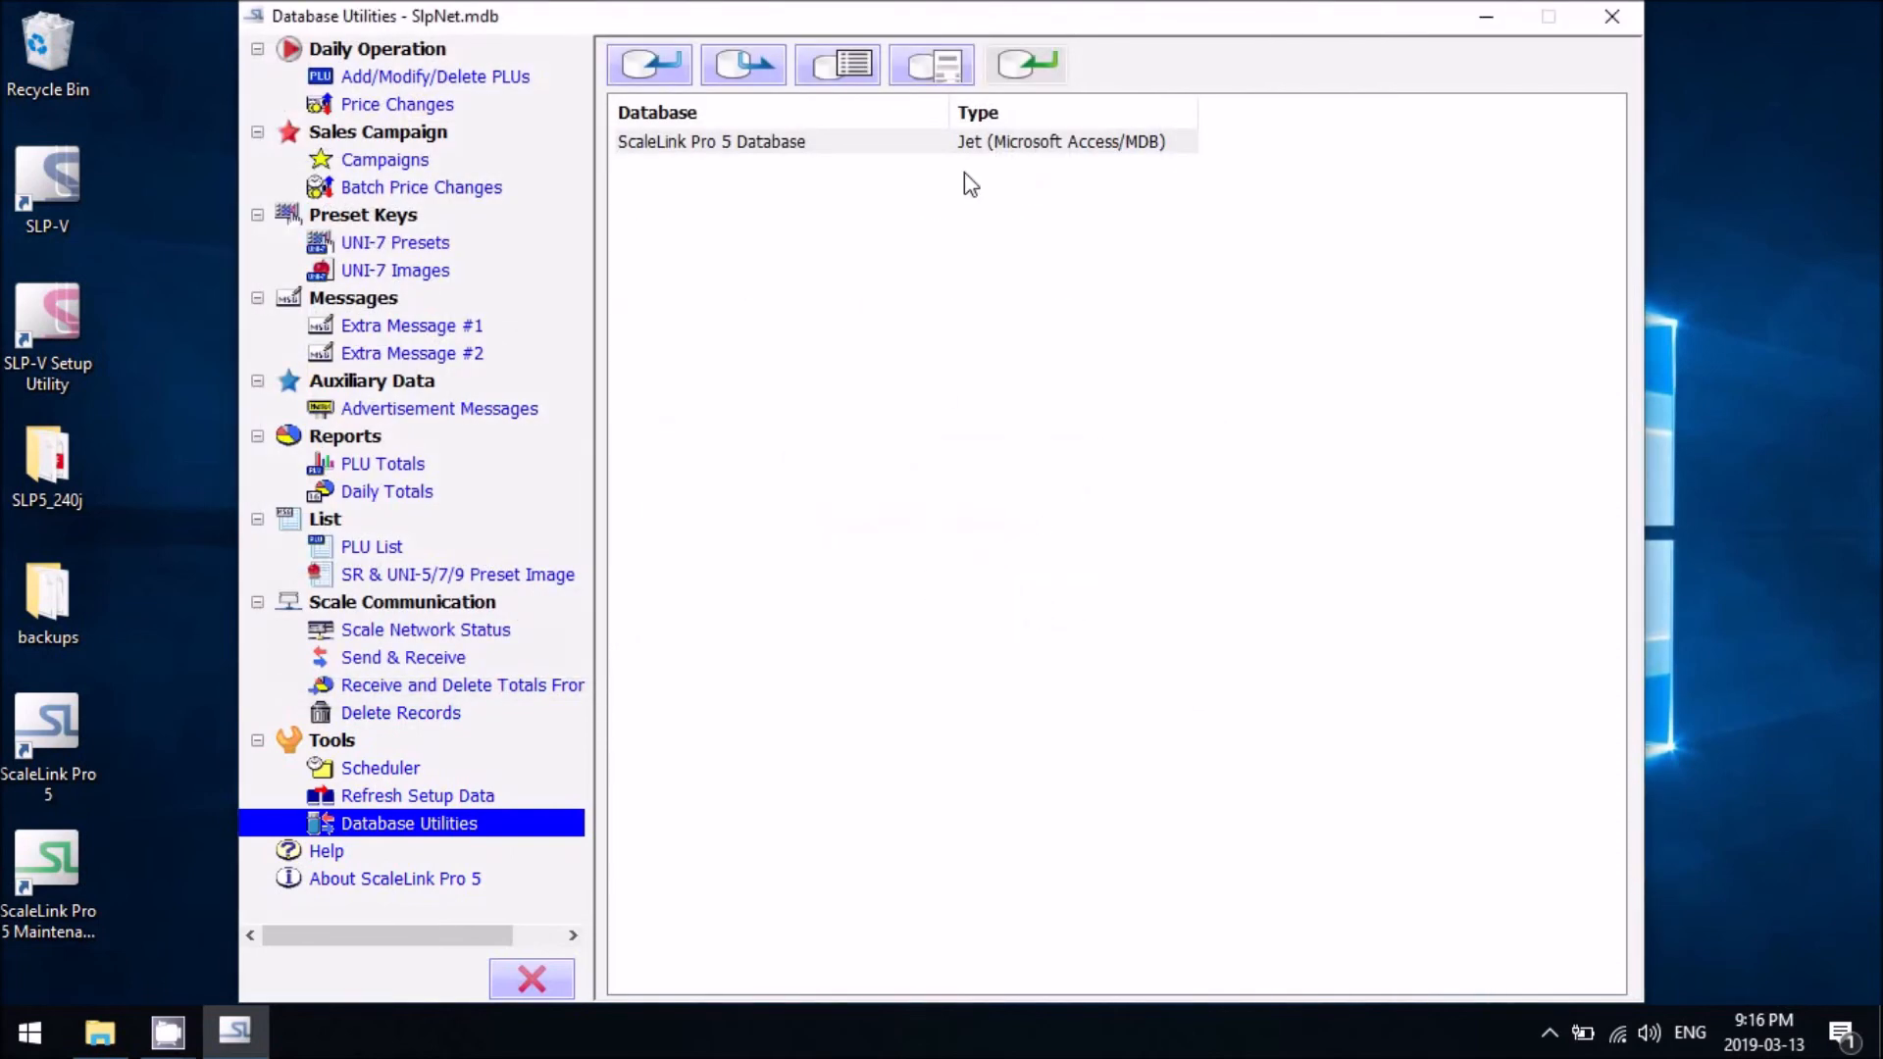
- Restore the STran database from SlpNetSTranBackup20190313.MDB in the desktop backups folder, confirming the data replacement
{"action": "left_click", "coordinate": [928, 68]}
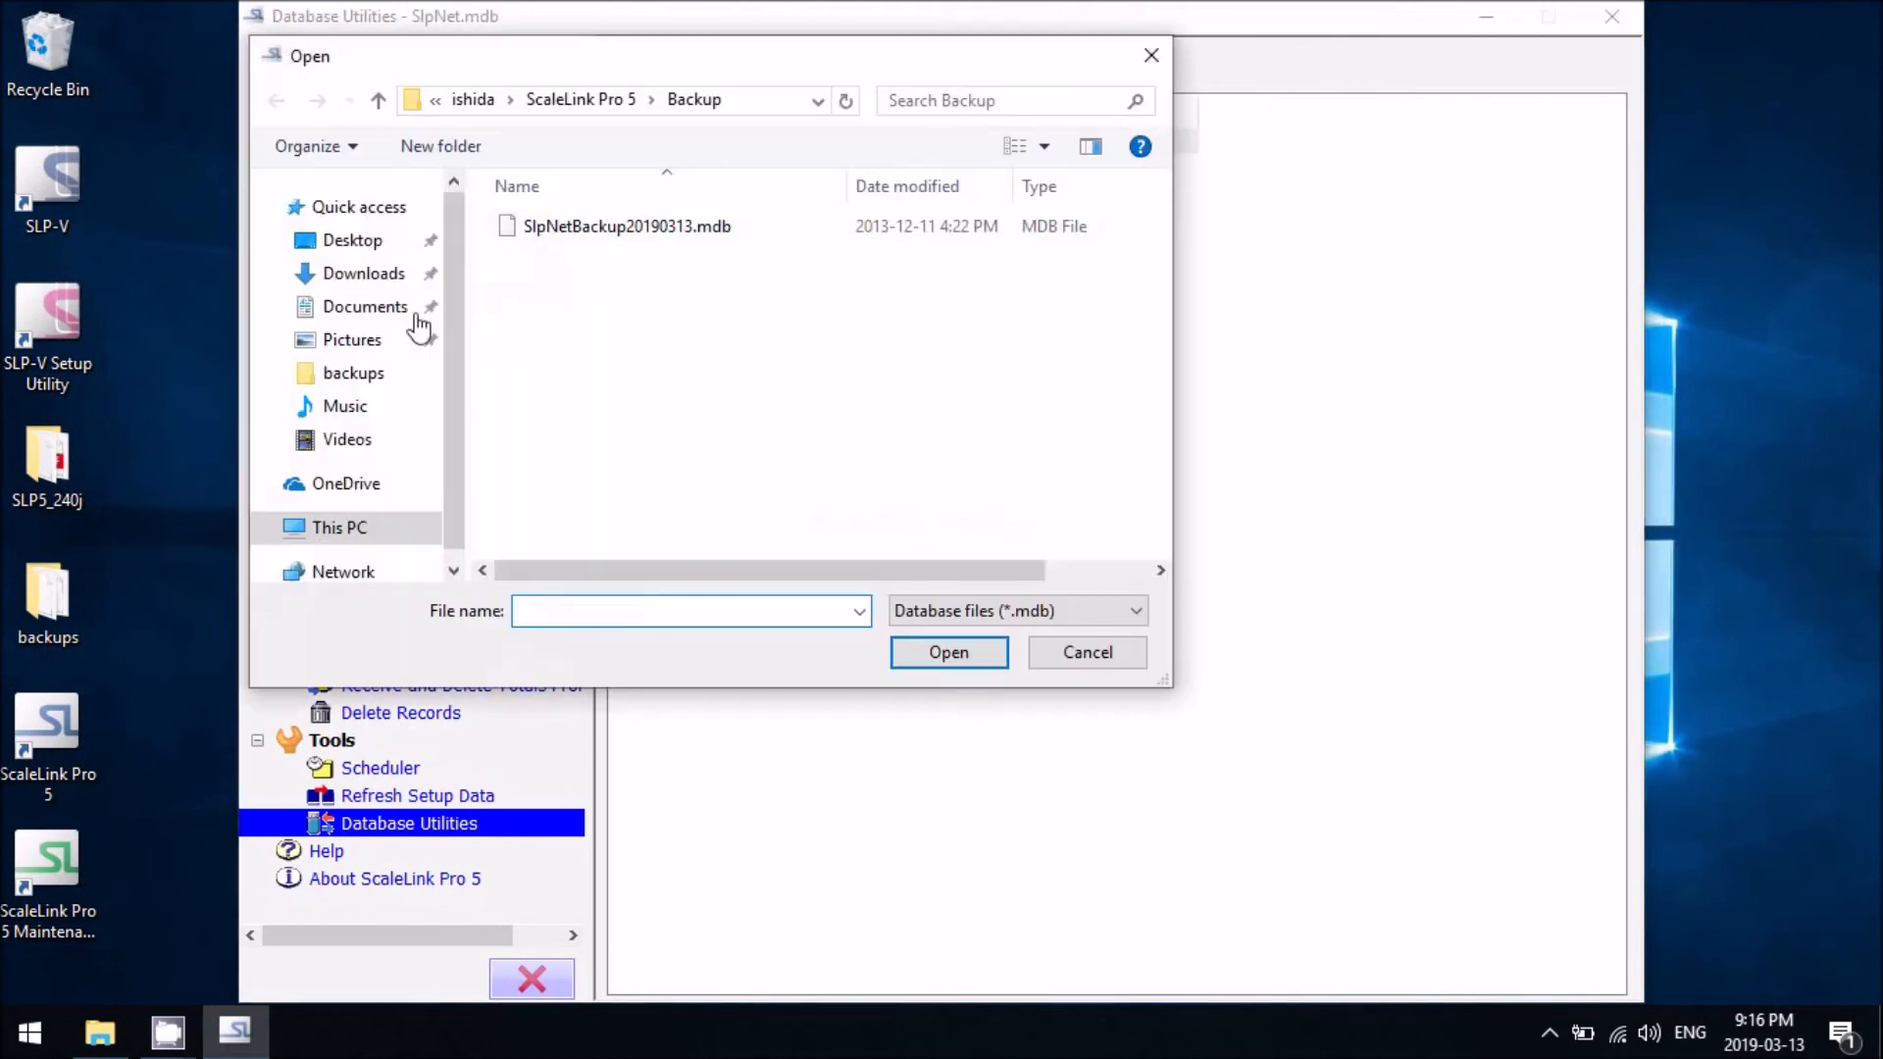
{"action": "left_click", "coordinate": [343, 372]}
{"action": "left_click", "coordinate": [616, 292]}
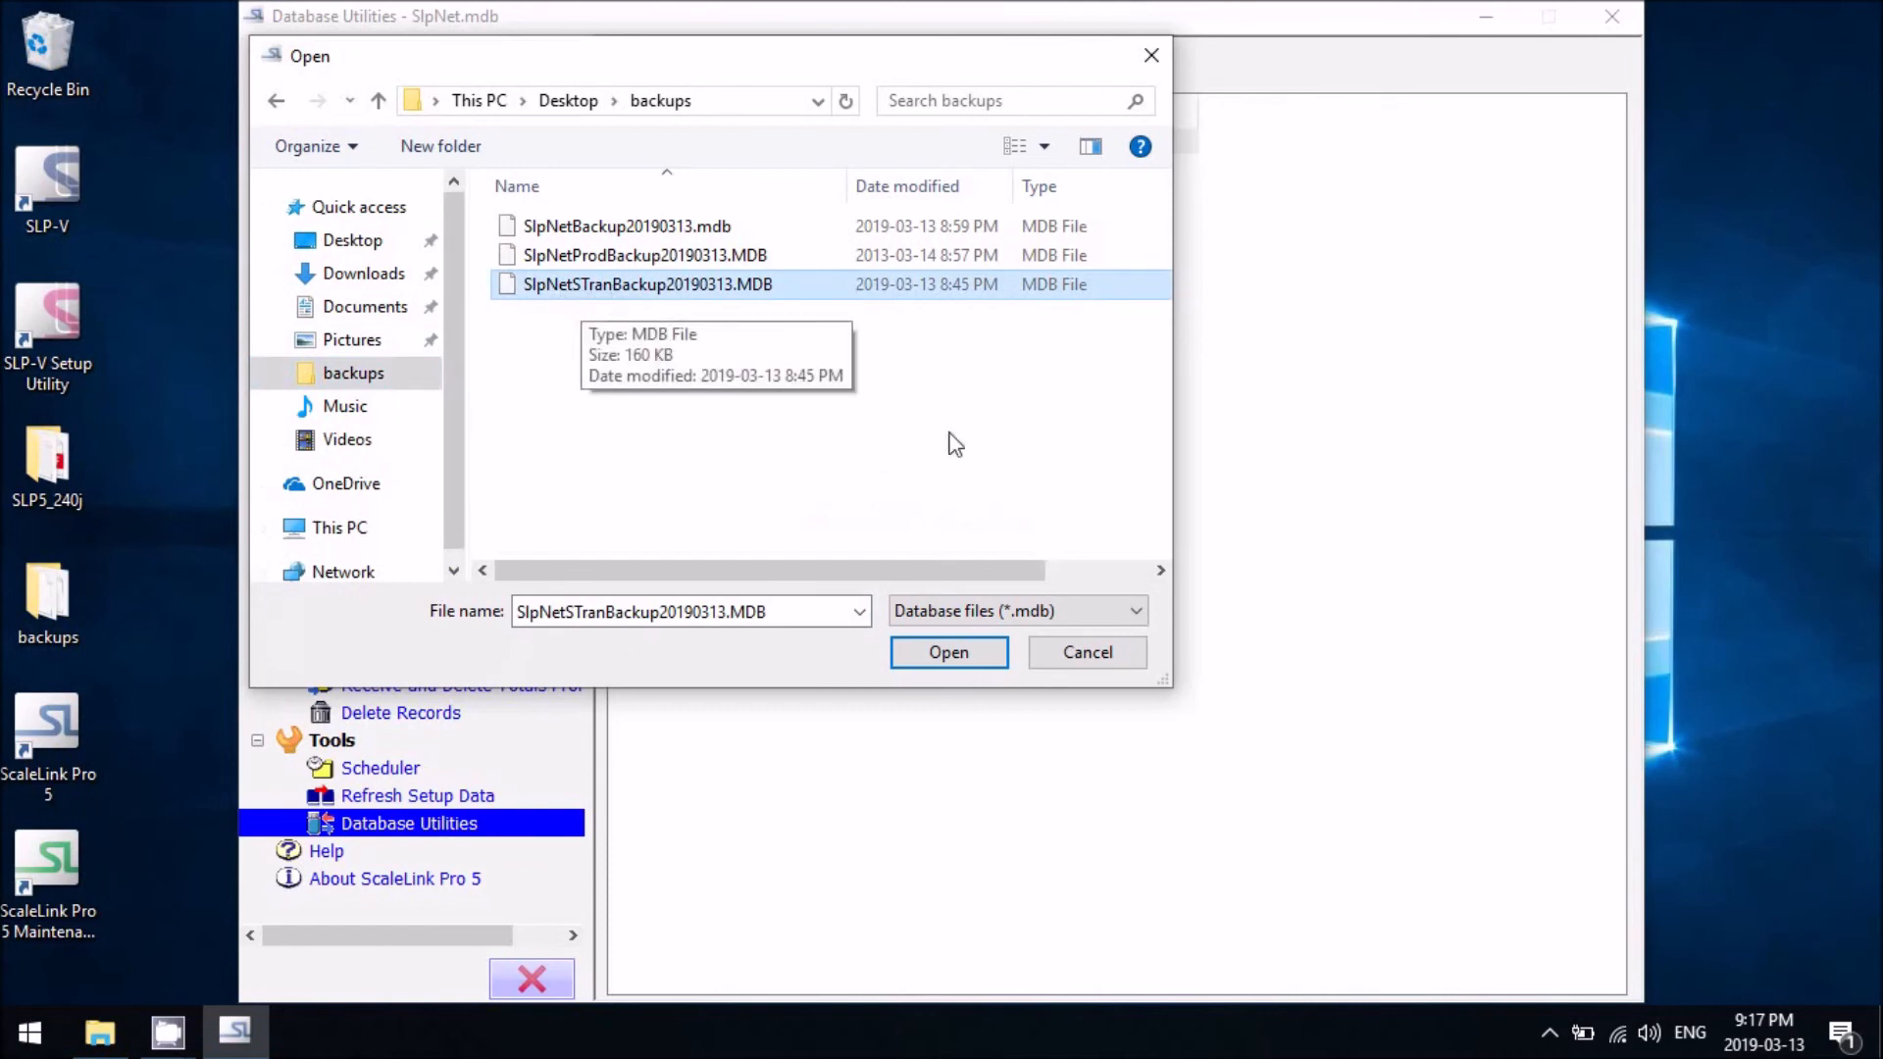
{"action": "left_click", "coordinate": [947, 652]}
{"action": "left_click", "coordinate": [1040, 616]}
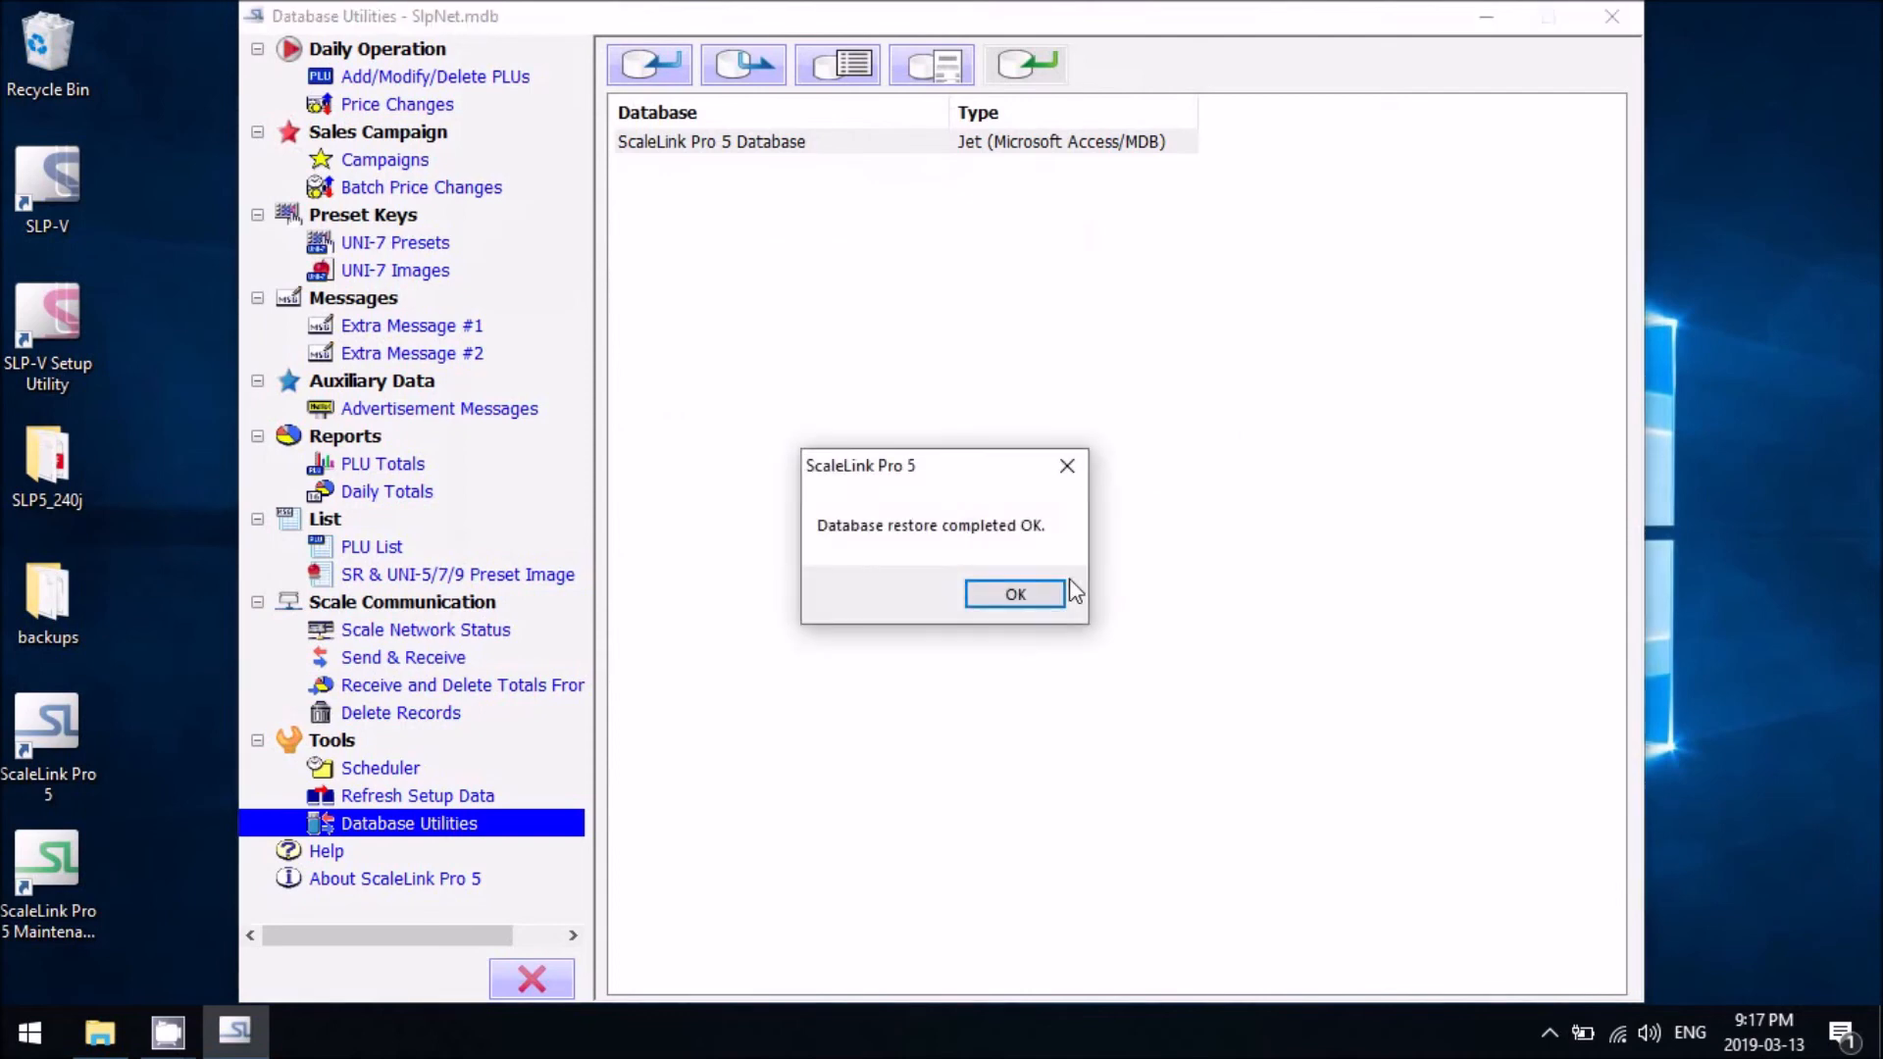
{"action": "left_click", "coordinate": [1046, 606]}
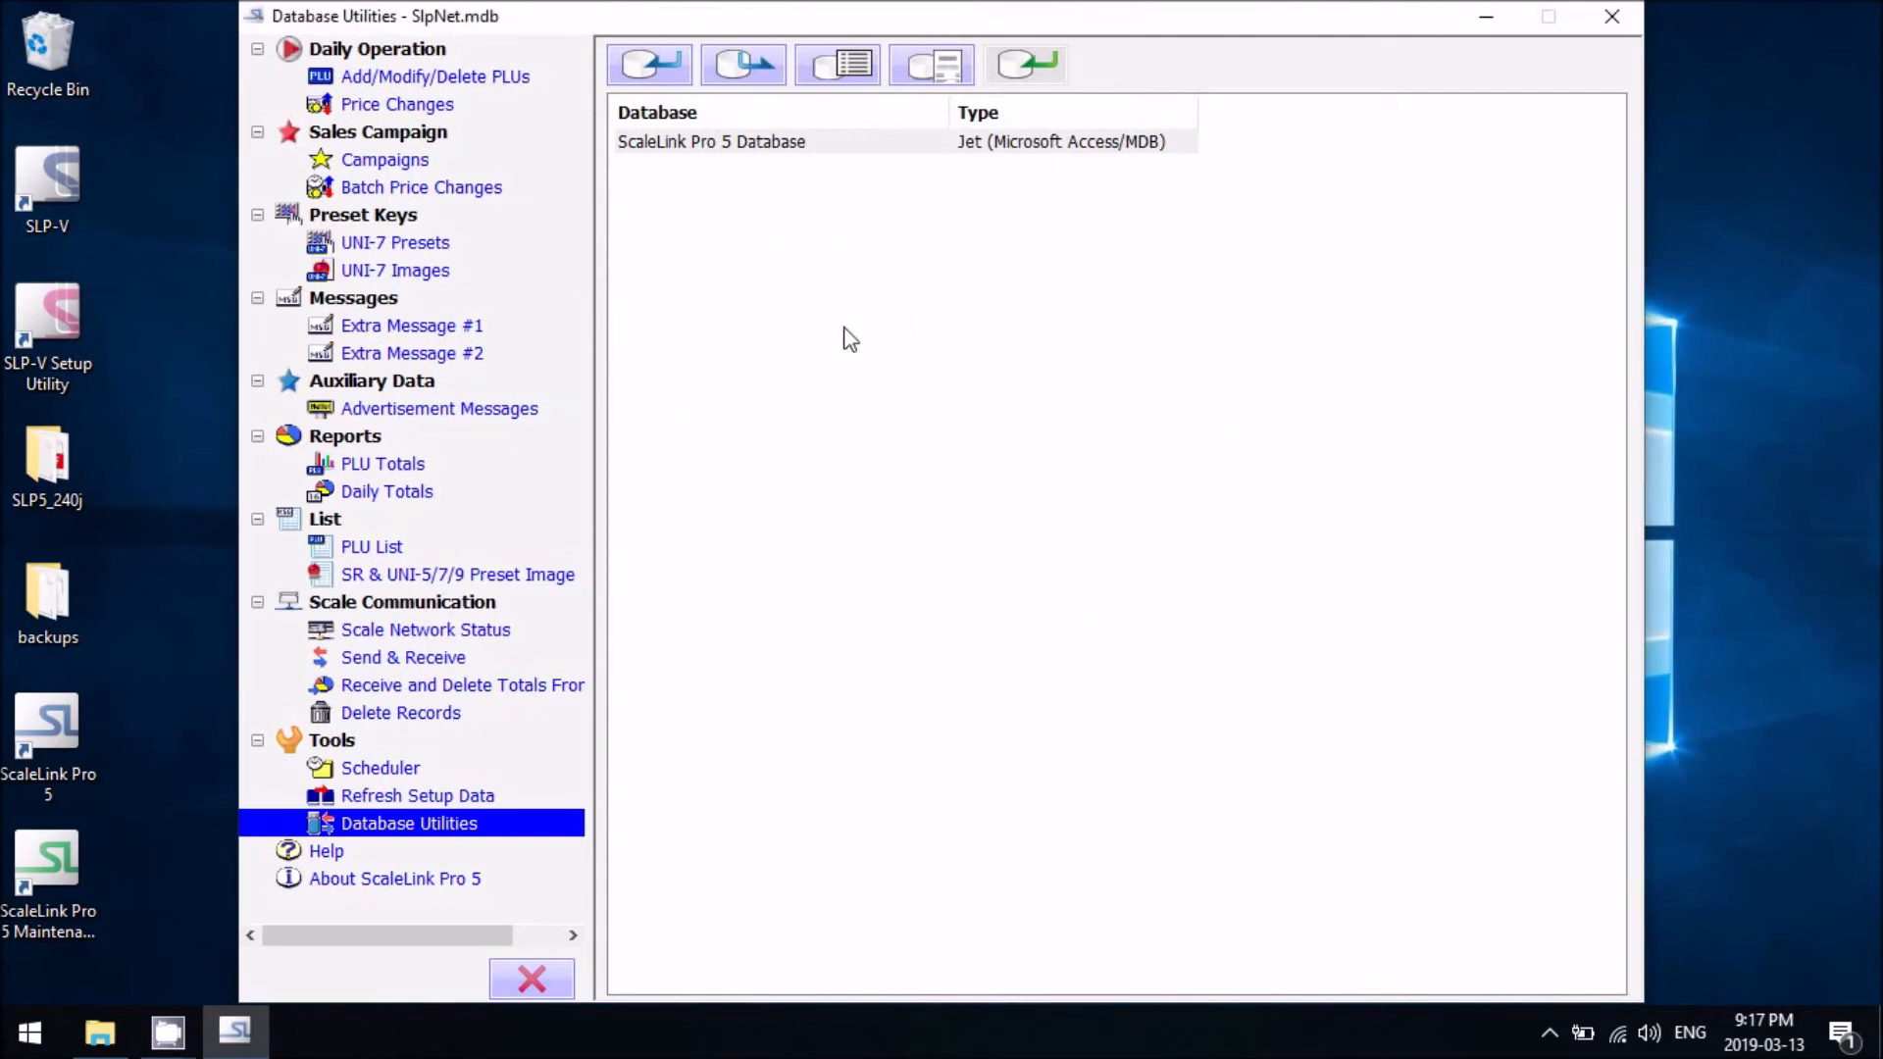
- Check the restored items in the Add/Modify/Delete PLUs list and return to Database Utilities
{"action": "left_click", "coordinate": [441, 80]}
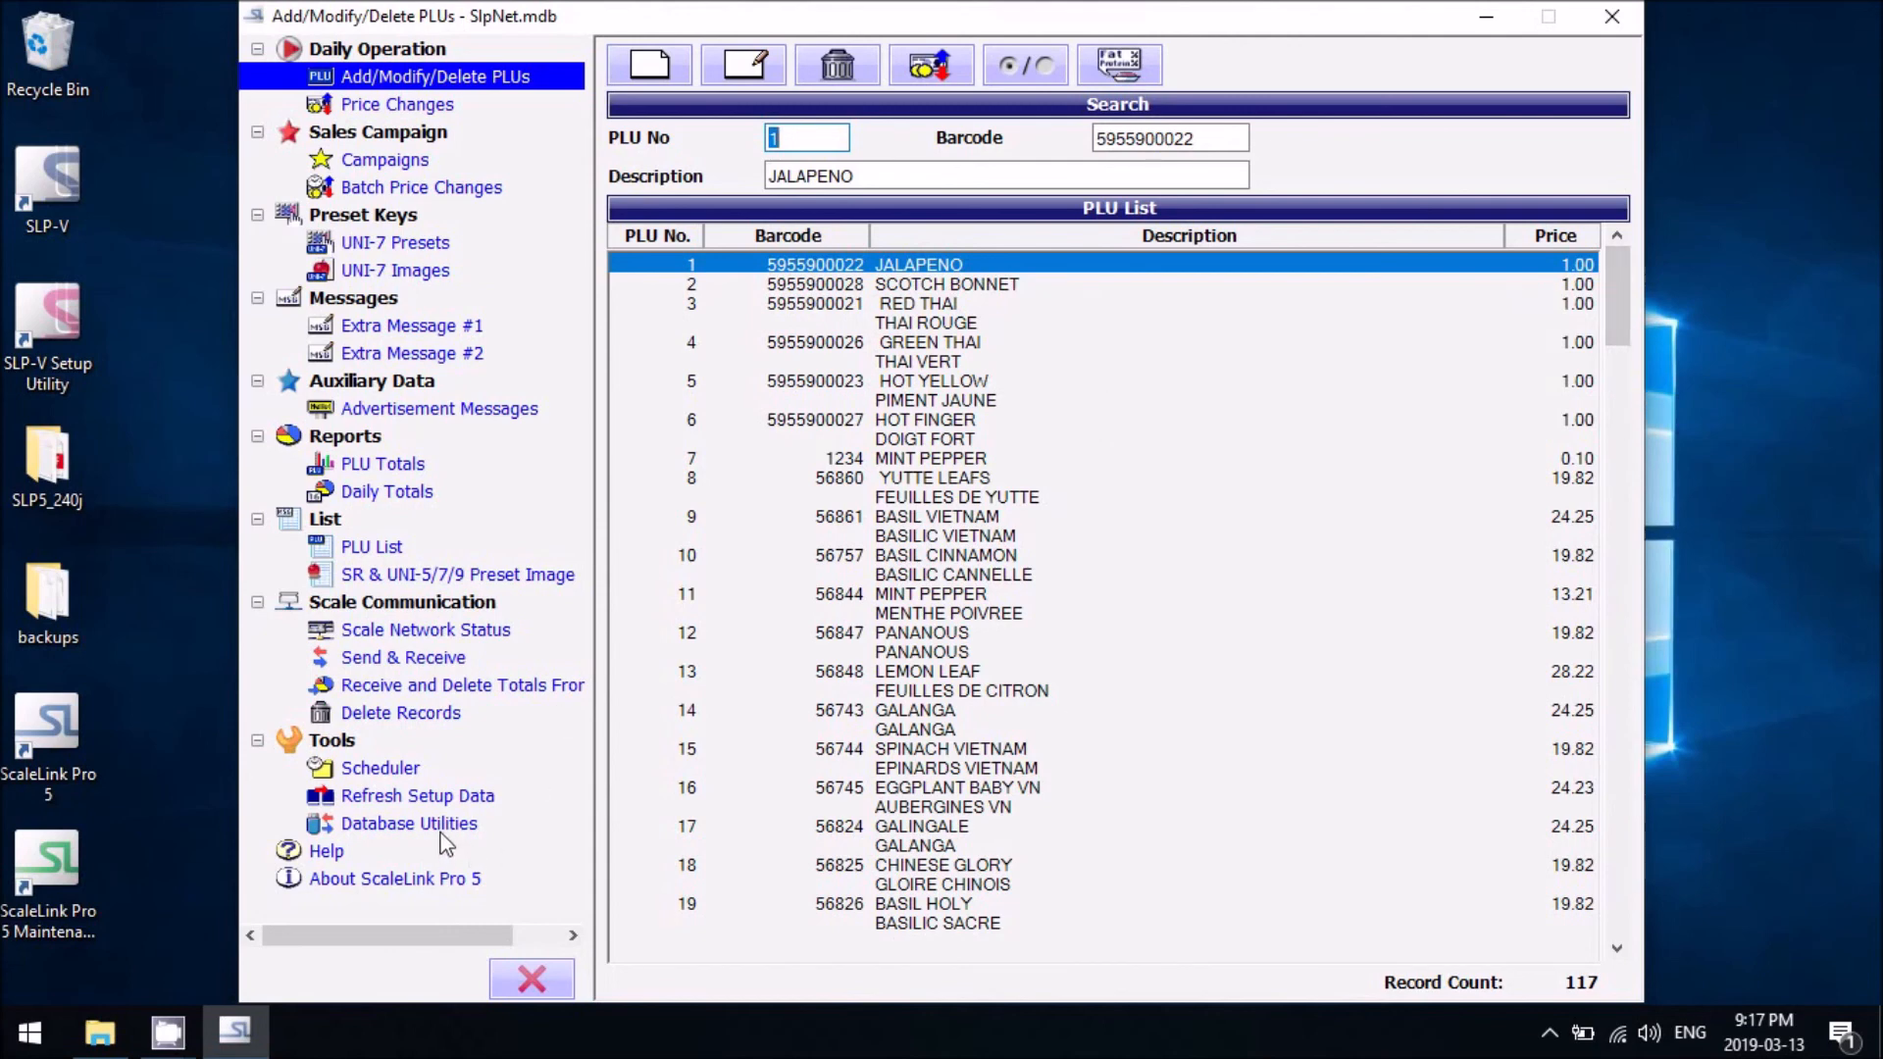
{"action": "left_click", "coordinate": [394, 826]}
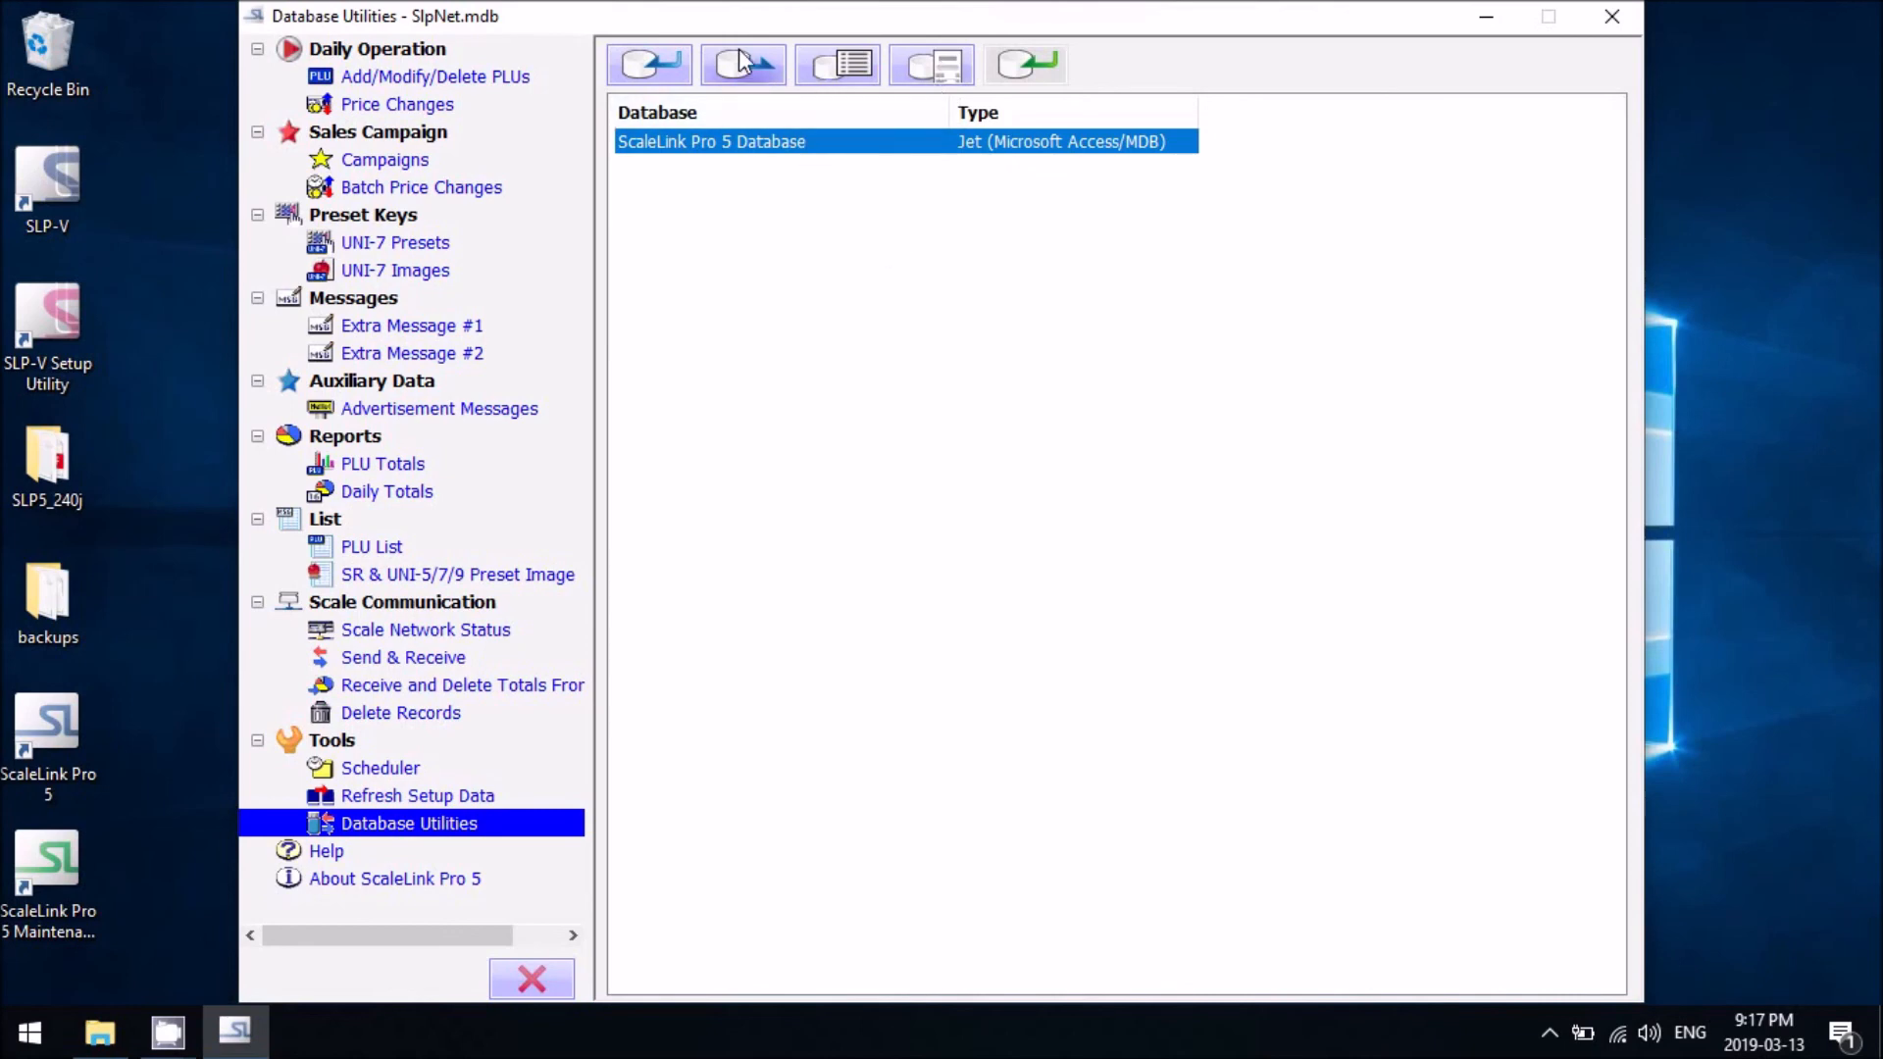
- Restart ScaleLink Pro 5, postponing licence verification, and log in as Administrator to review the PLU list
{"action": "left_click", "coordinate": [1610, 21]}
{"action": "left_click", "coordinate": [43, 728]}
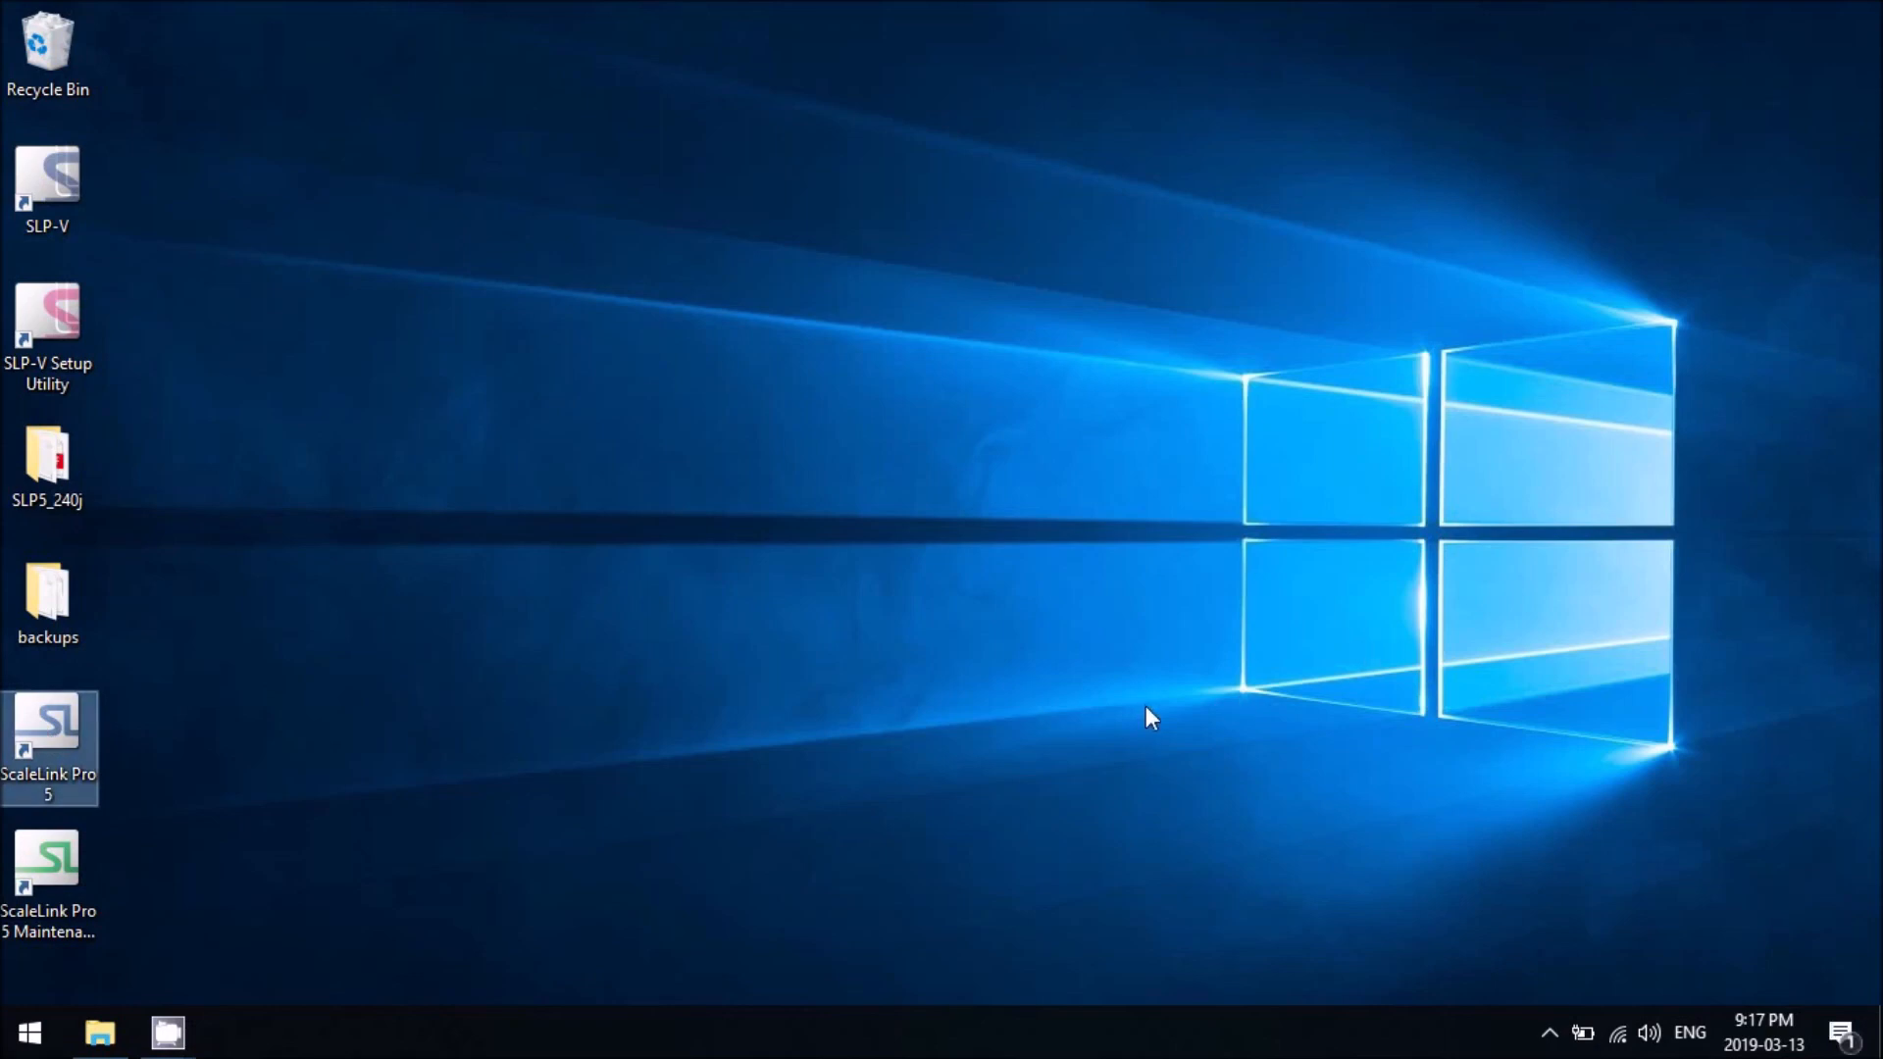
{"action": "left_click", "coordinate": [1226, 733]}
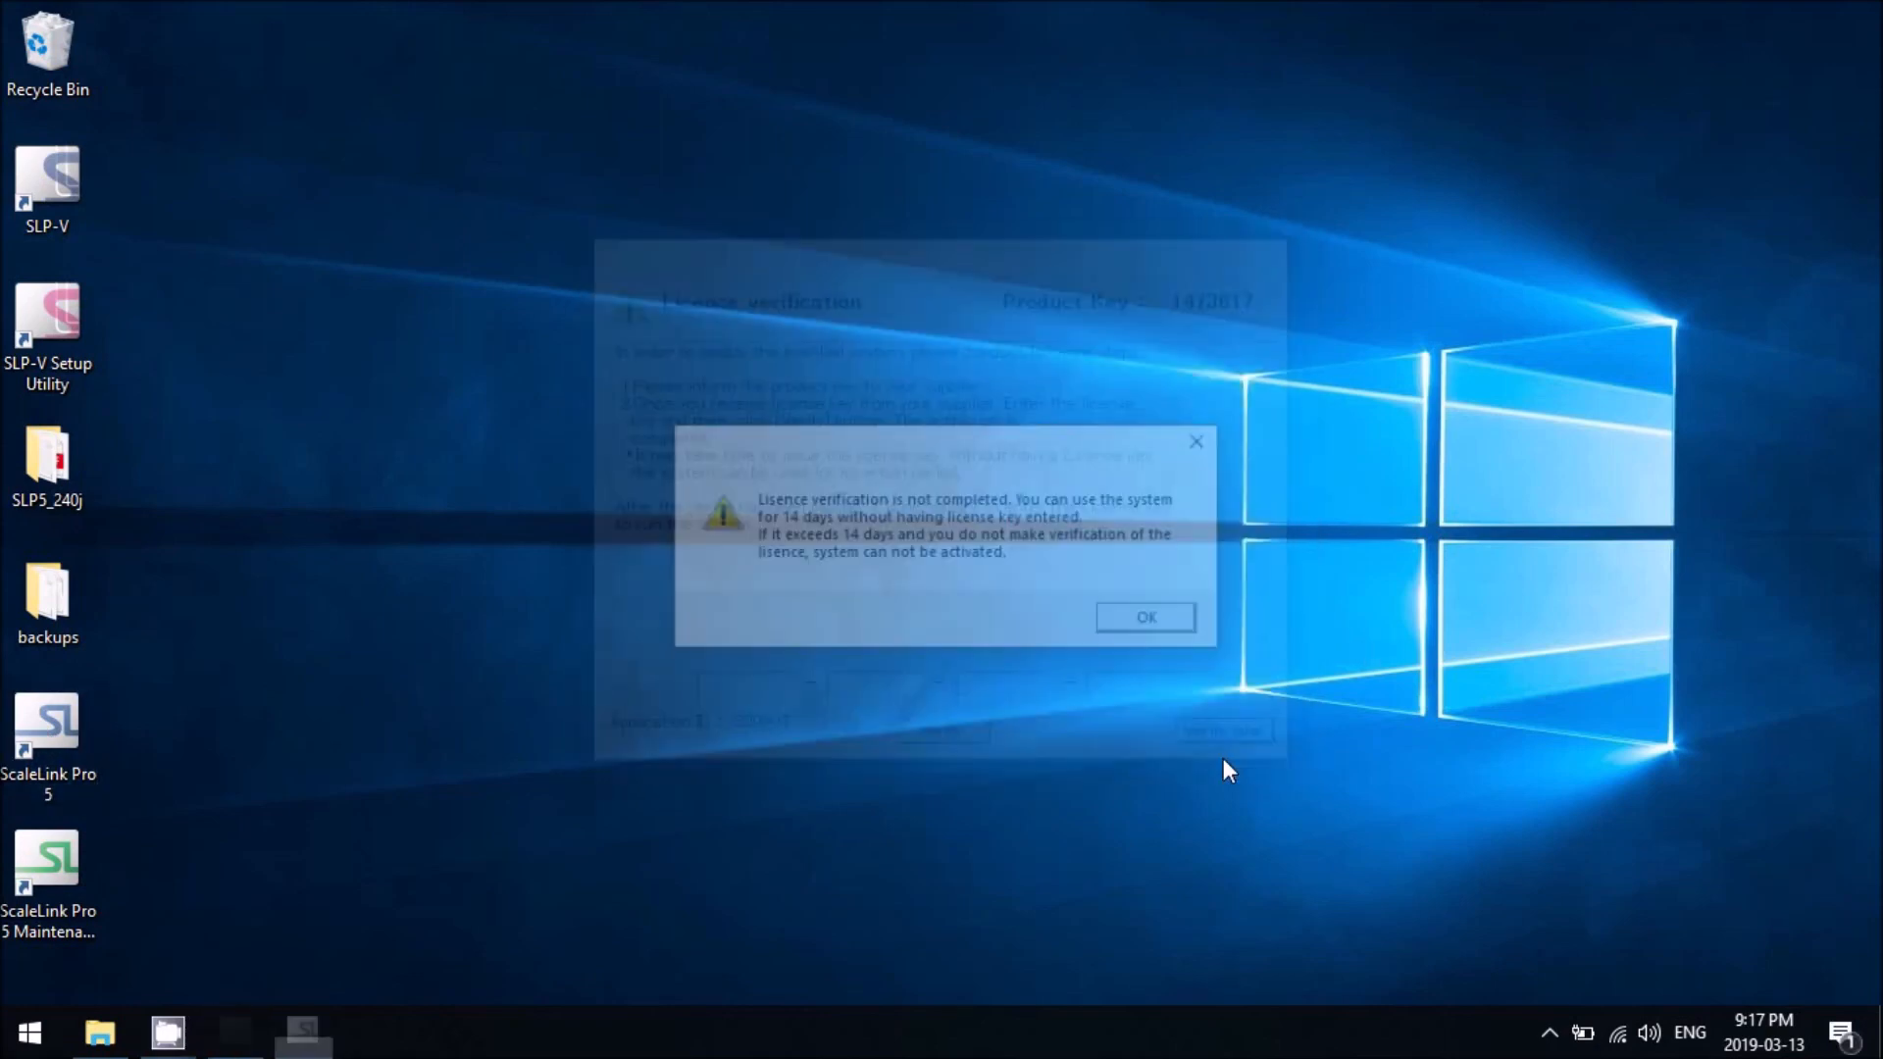
{"action": "left_click", "coordinate": [1146, 617]}
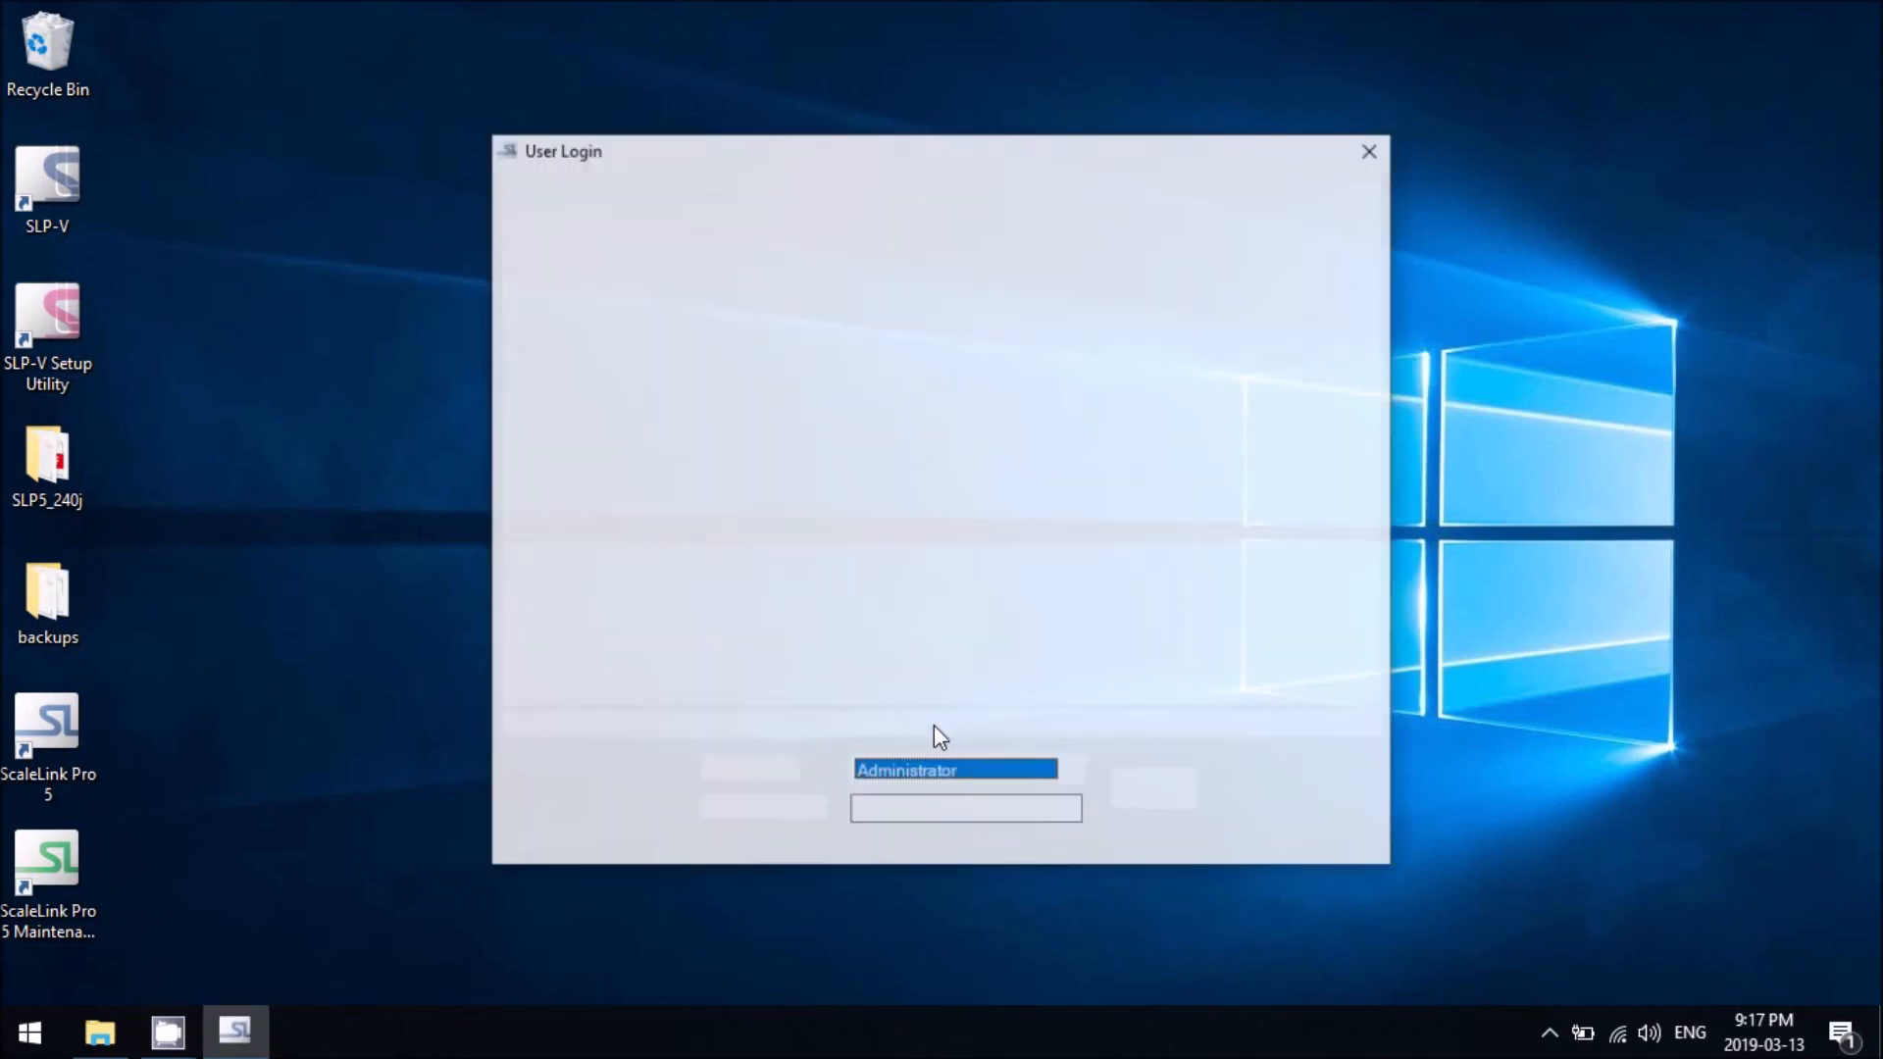
{"action": "left_click", "coordinate": [1162, 790]}
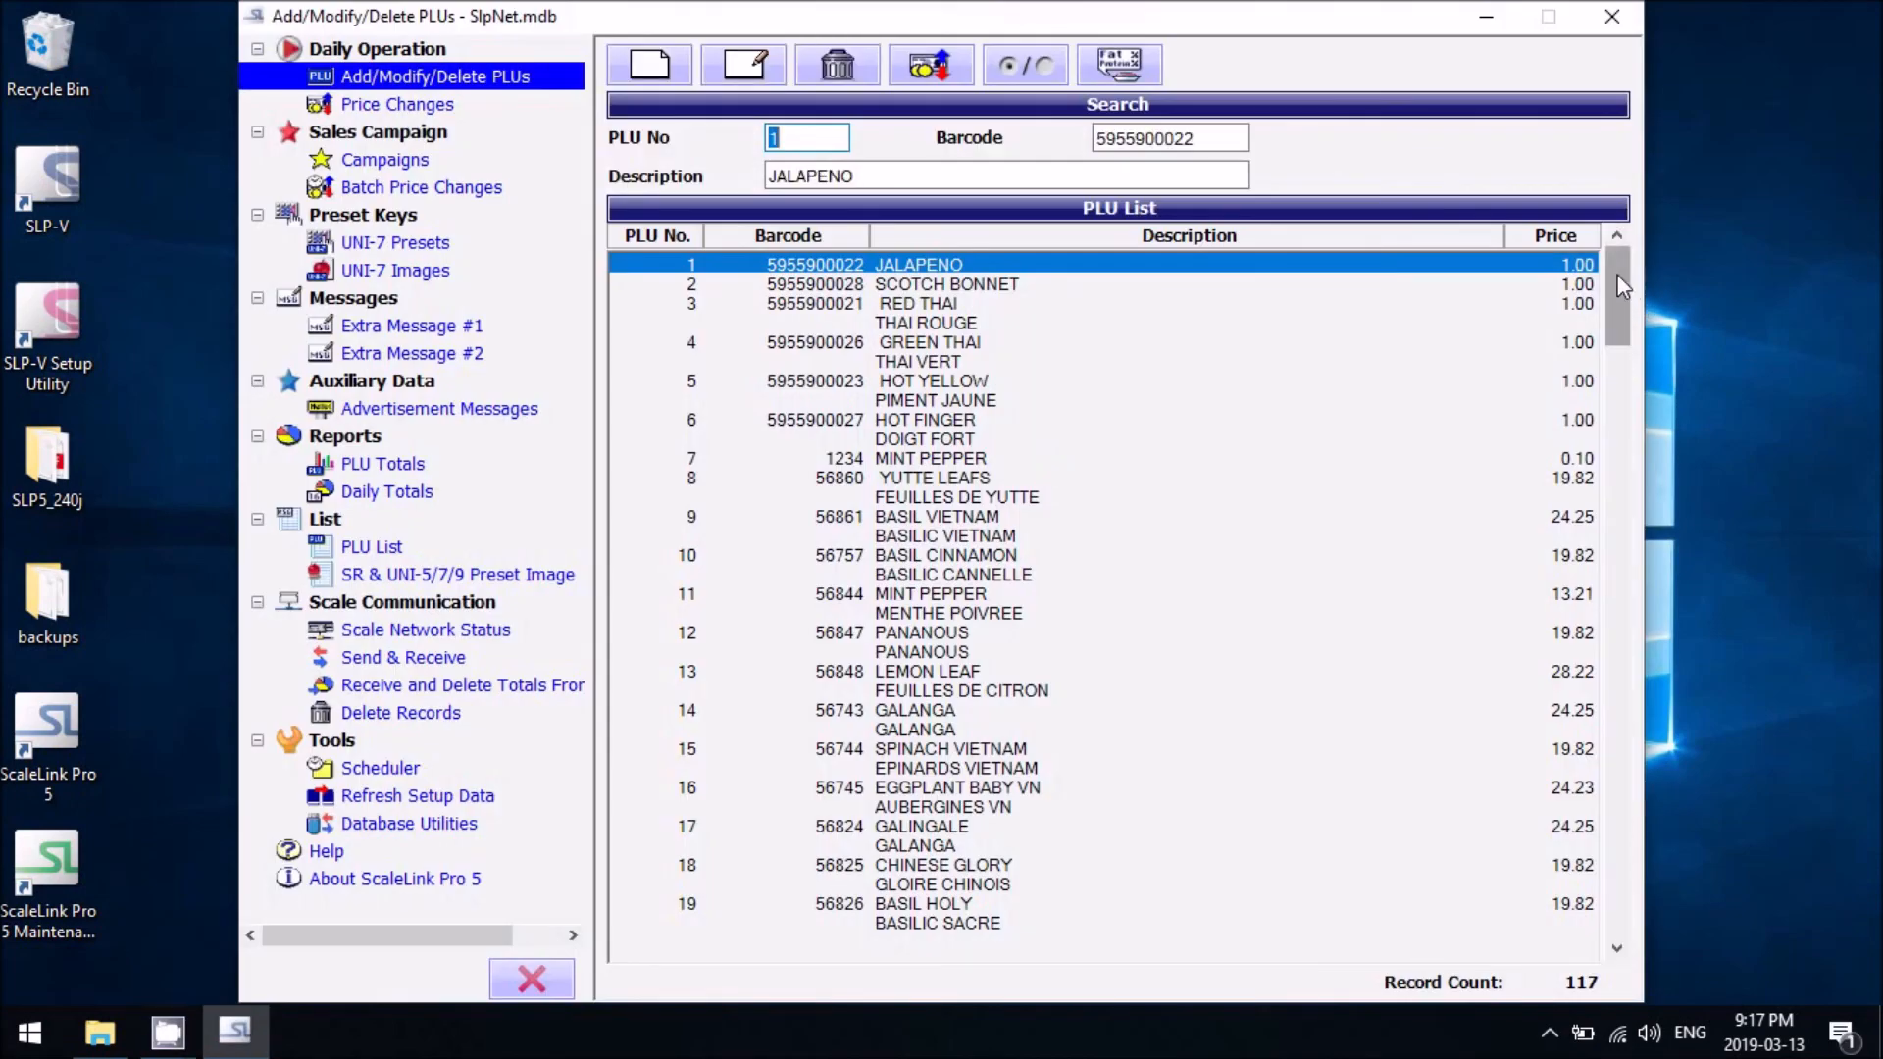
{"action": "mouse_move", "coordinate": [1620, 285]}
{"action": "left_mouse_down"}
{"action": "mouse_move", "coordinate": [1604, 827]}
{"action": "mouse_move", "coordinate": [1599, 257]}
{"action": "left_mouse_up"}
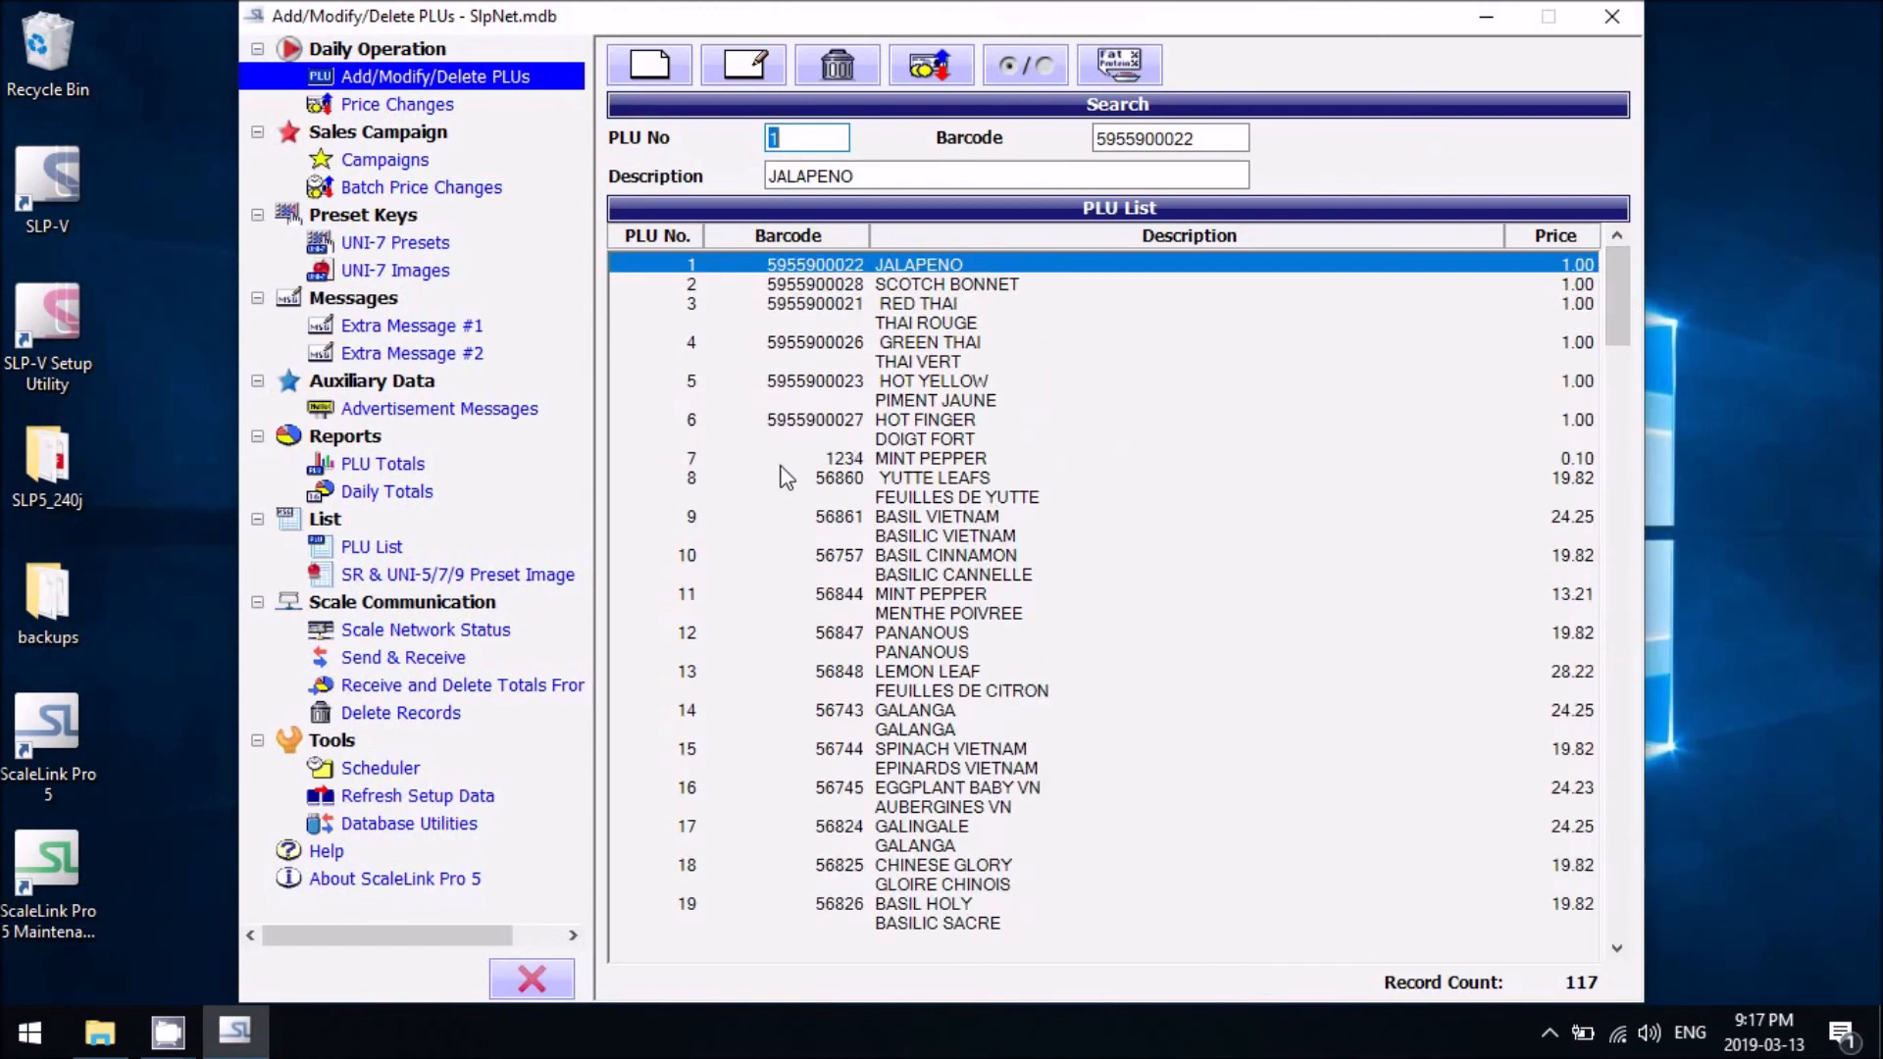